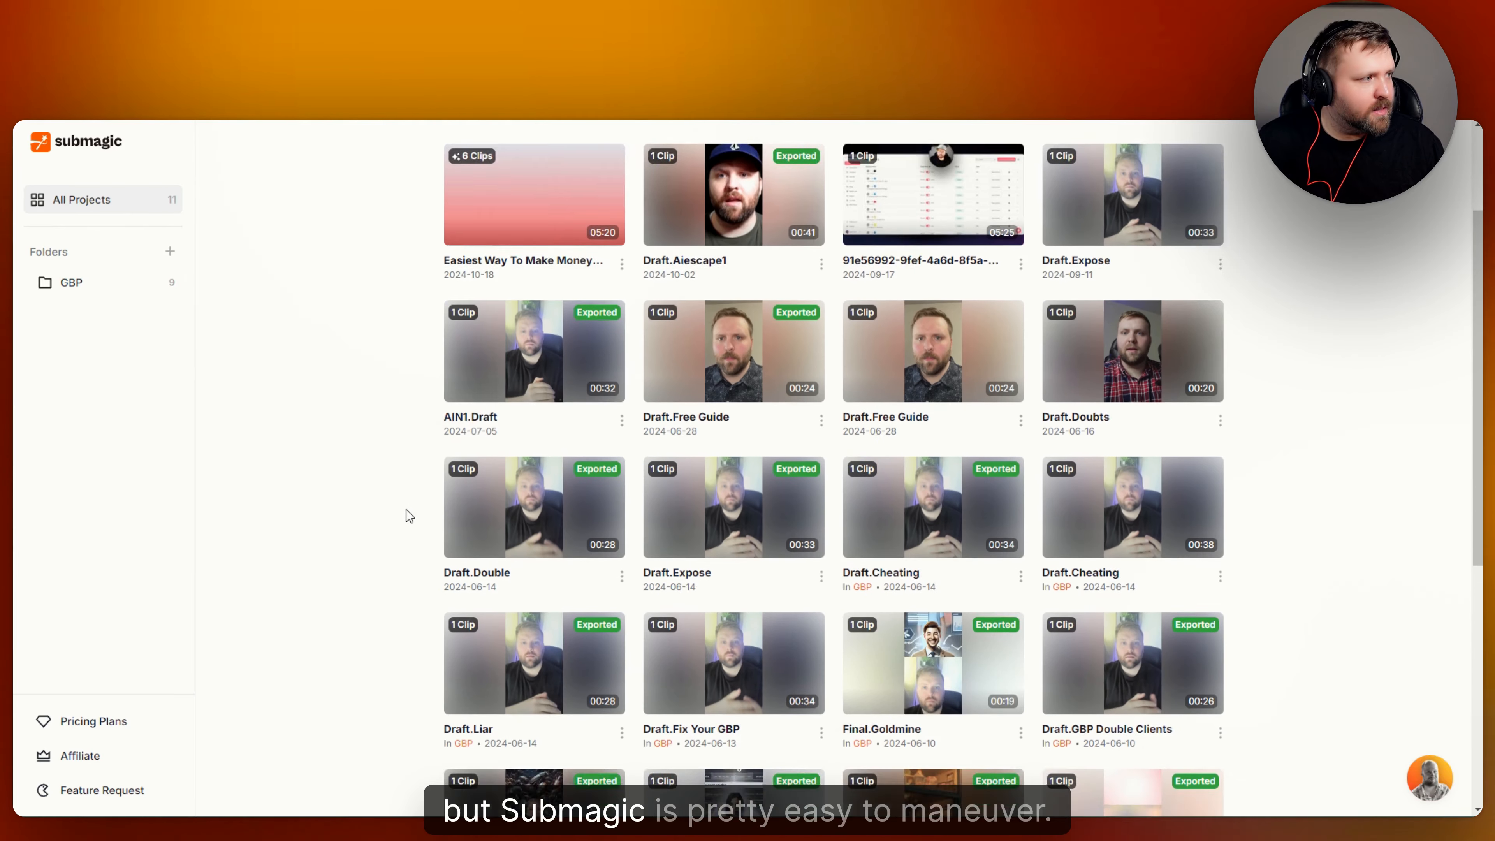
Open the Pricing Plans page with Starter $20, Growth $50 and Business $150 tiers, no folder created.
scroll(404, 512, up, 3)
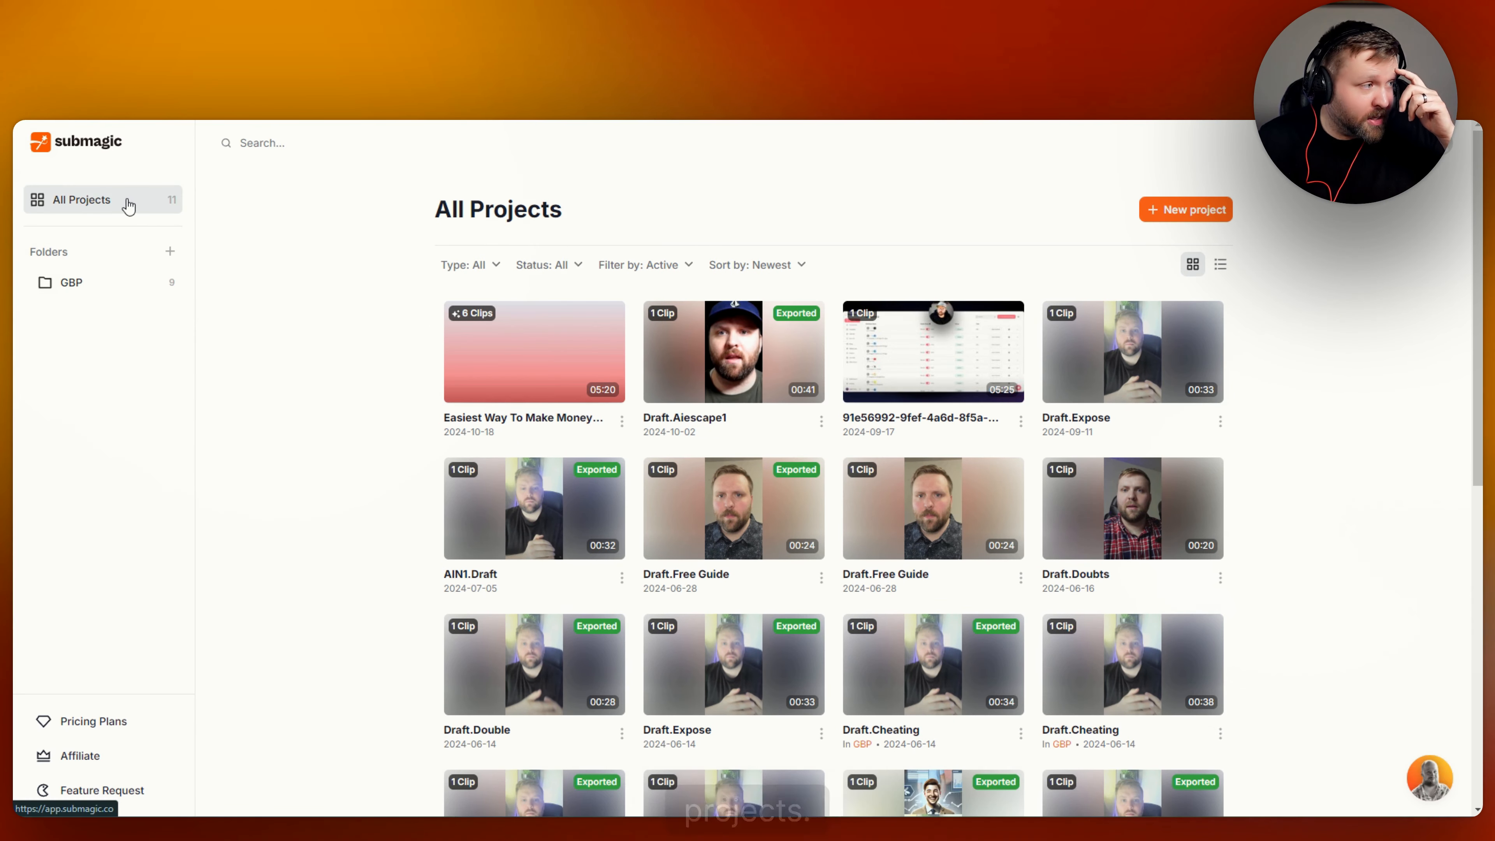
click(170, 252)
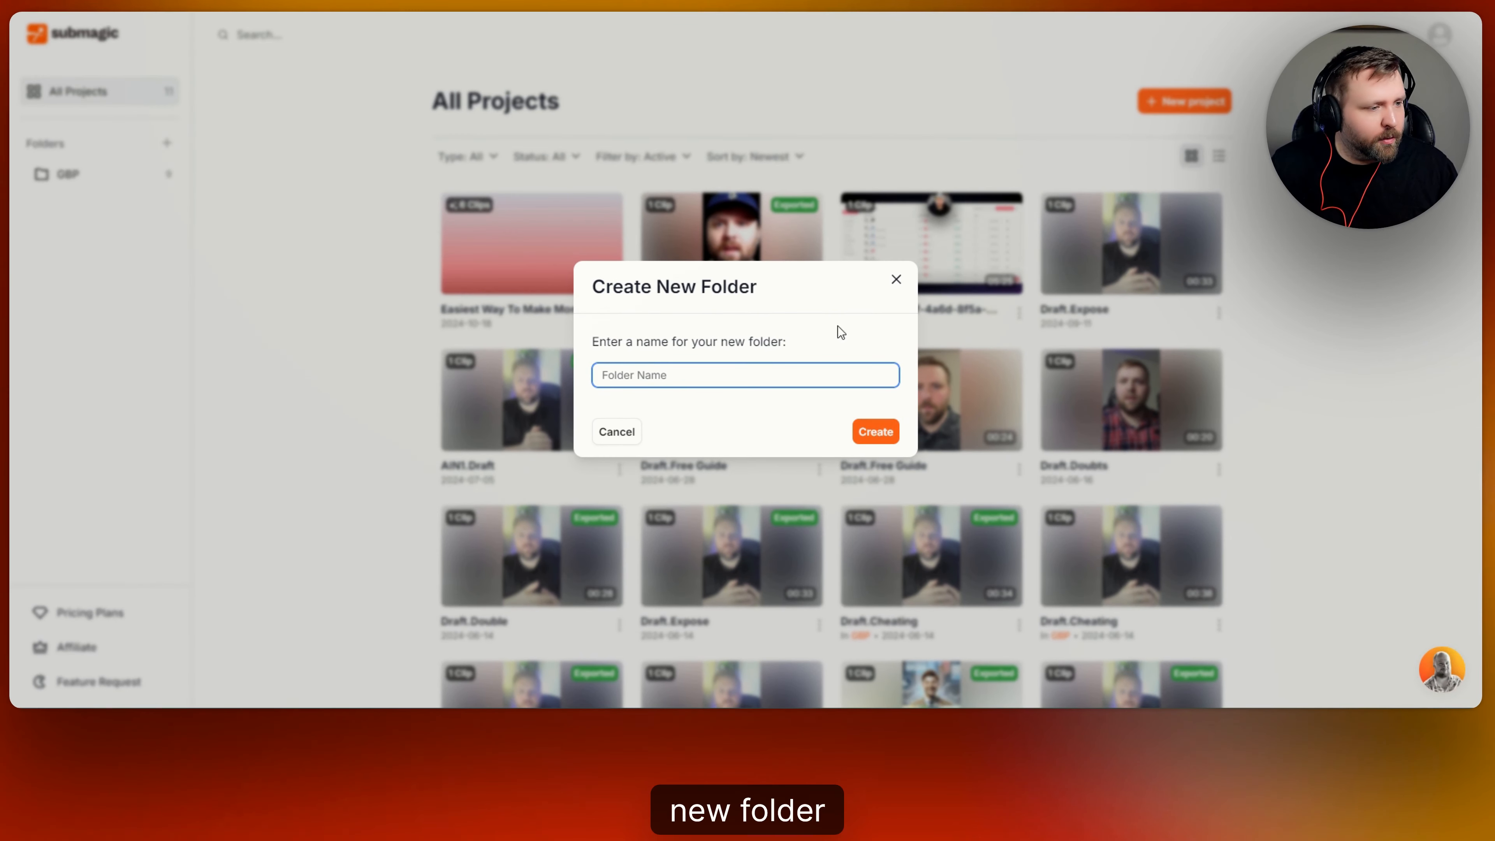
click(895, 281)
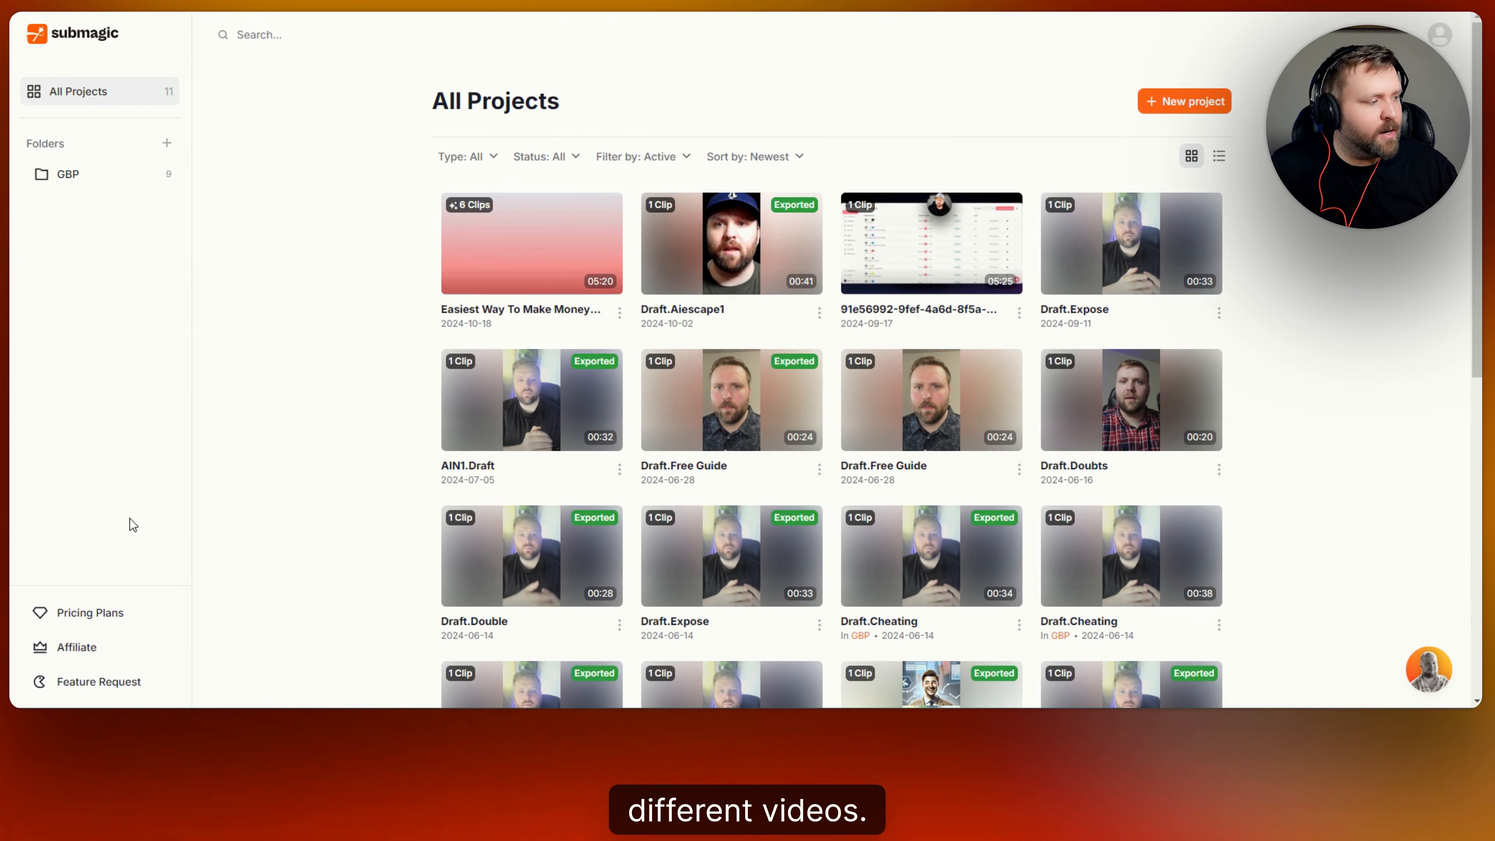
click(114, 623)
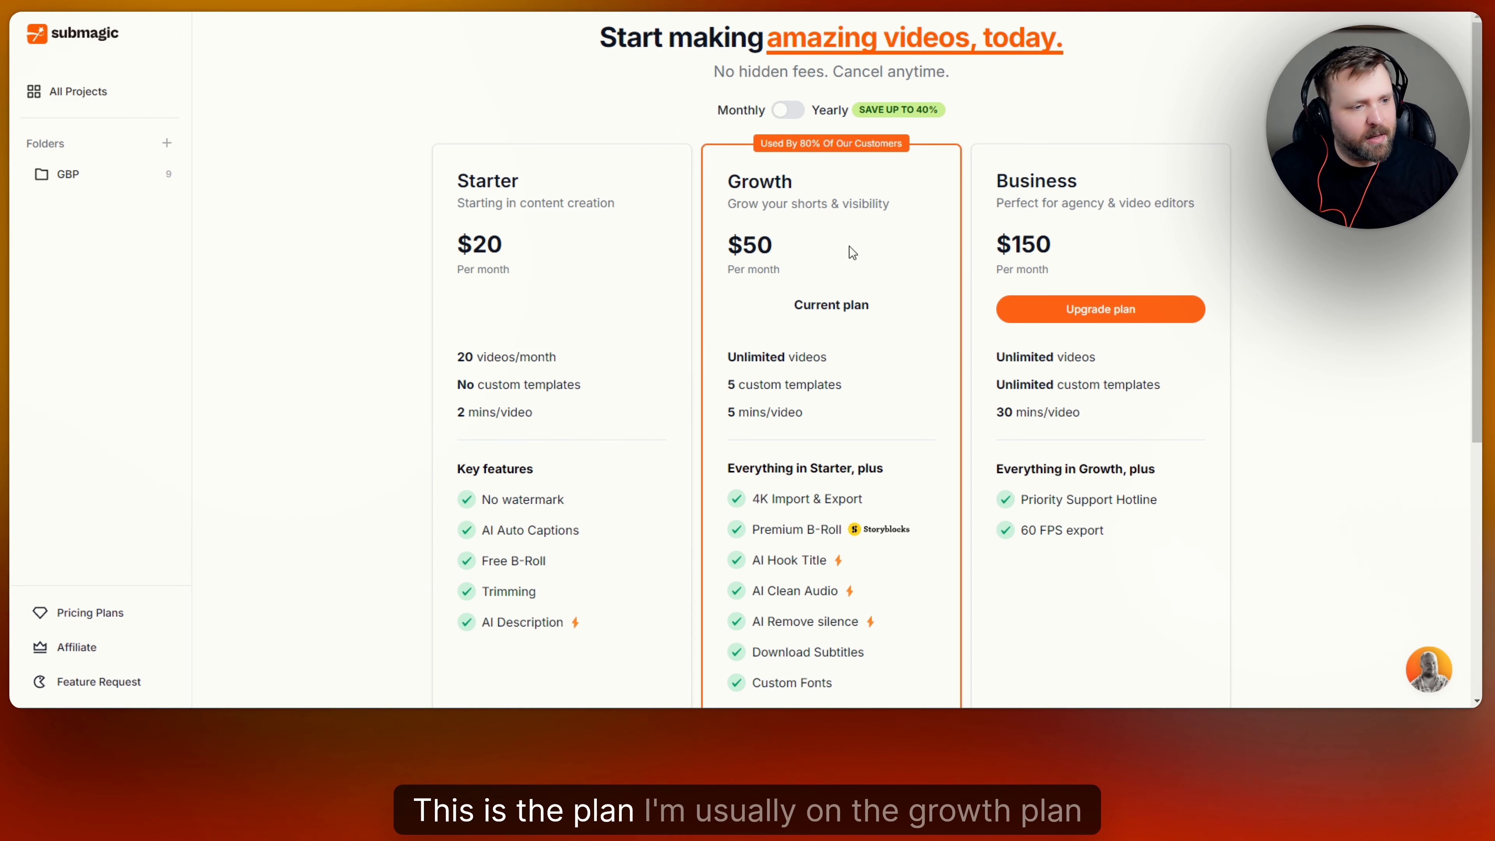
View yearly plan prices, switch back to monthly, then return to All Projects.
scroll(847, 242, down, 3)
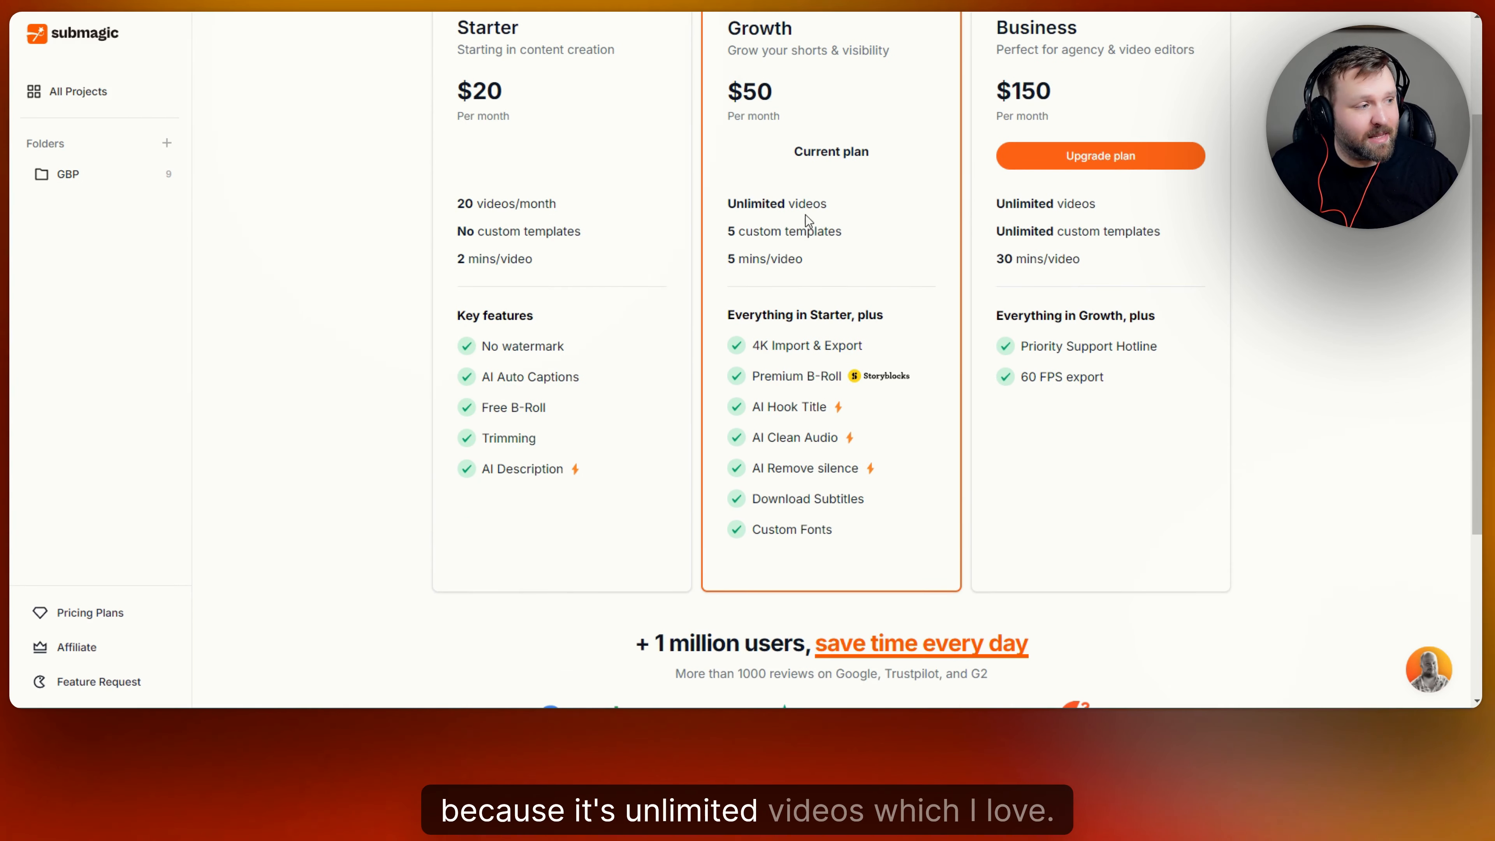
scroll(909, 362, up, 2)
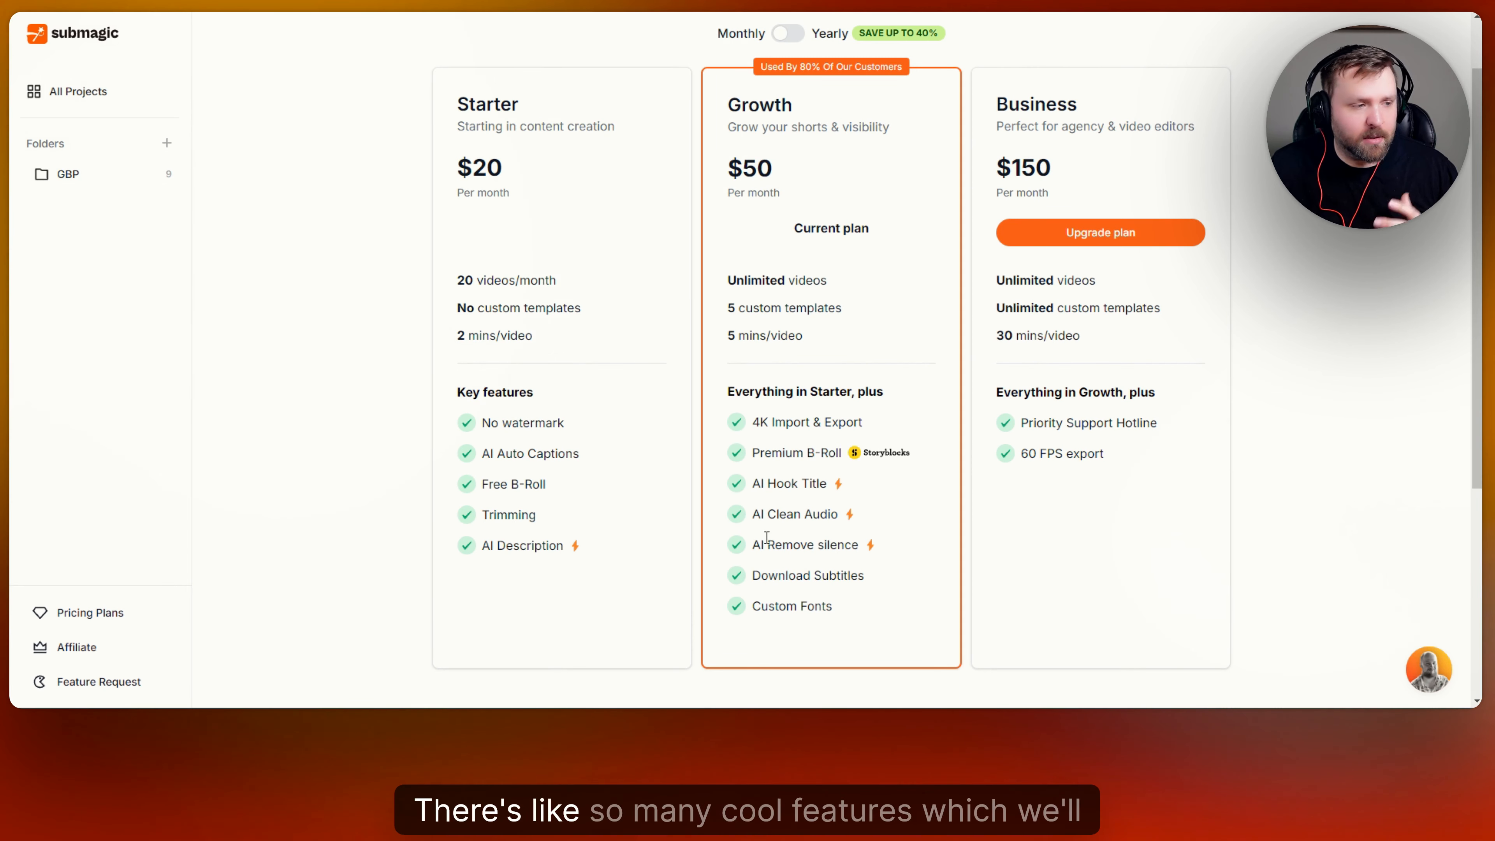
scroll(796, 461, up, 2)
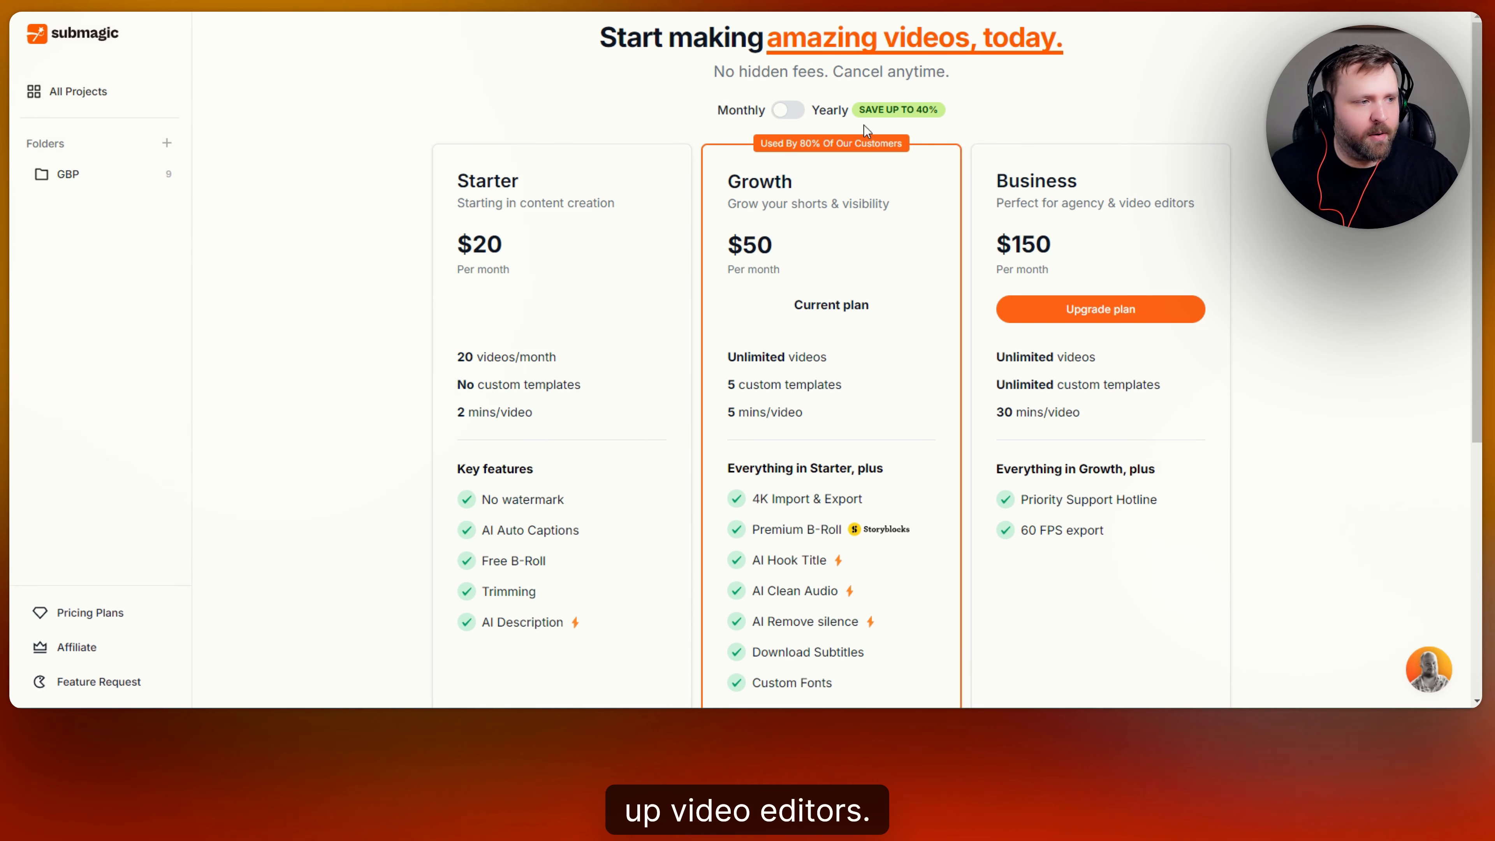
click(789, 111)
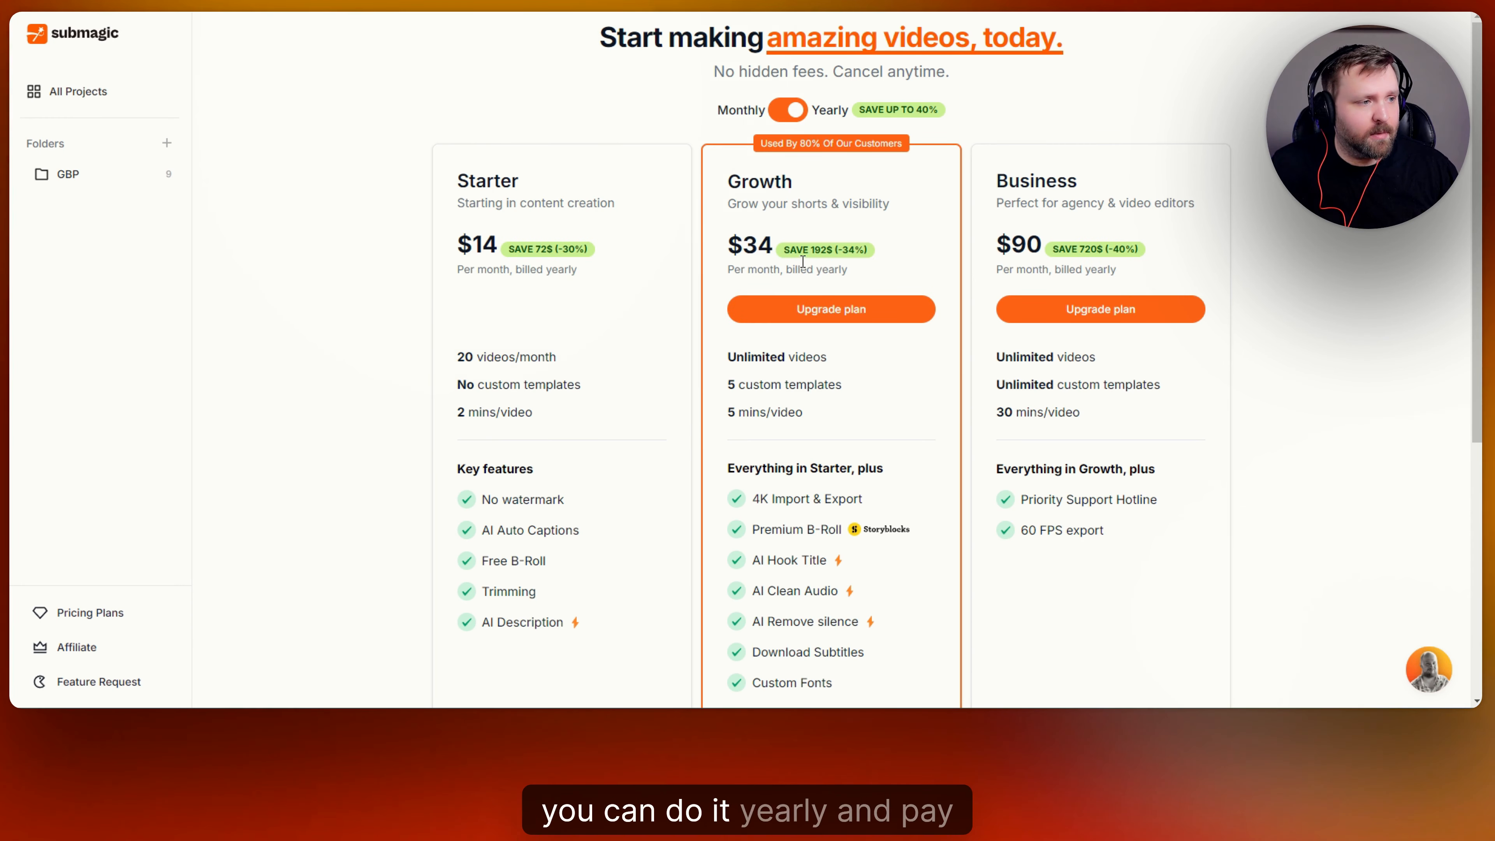
scroll(912, 283, down, 4)
scroll(844, 354, up, 4)
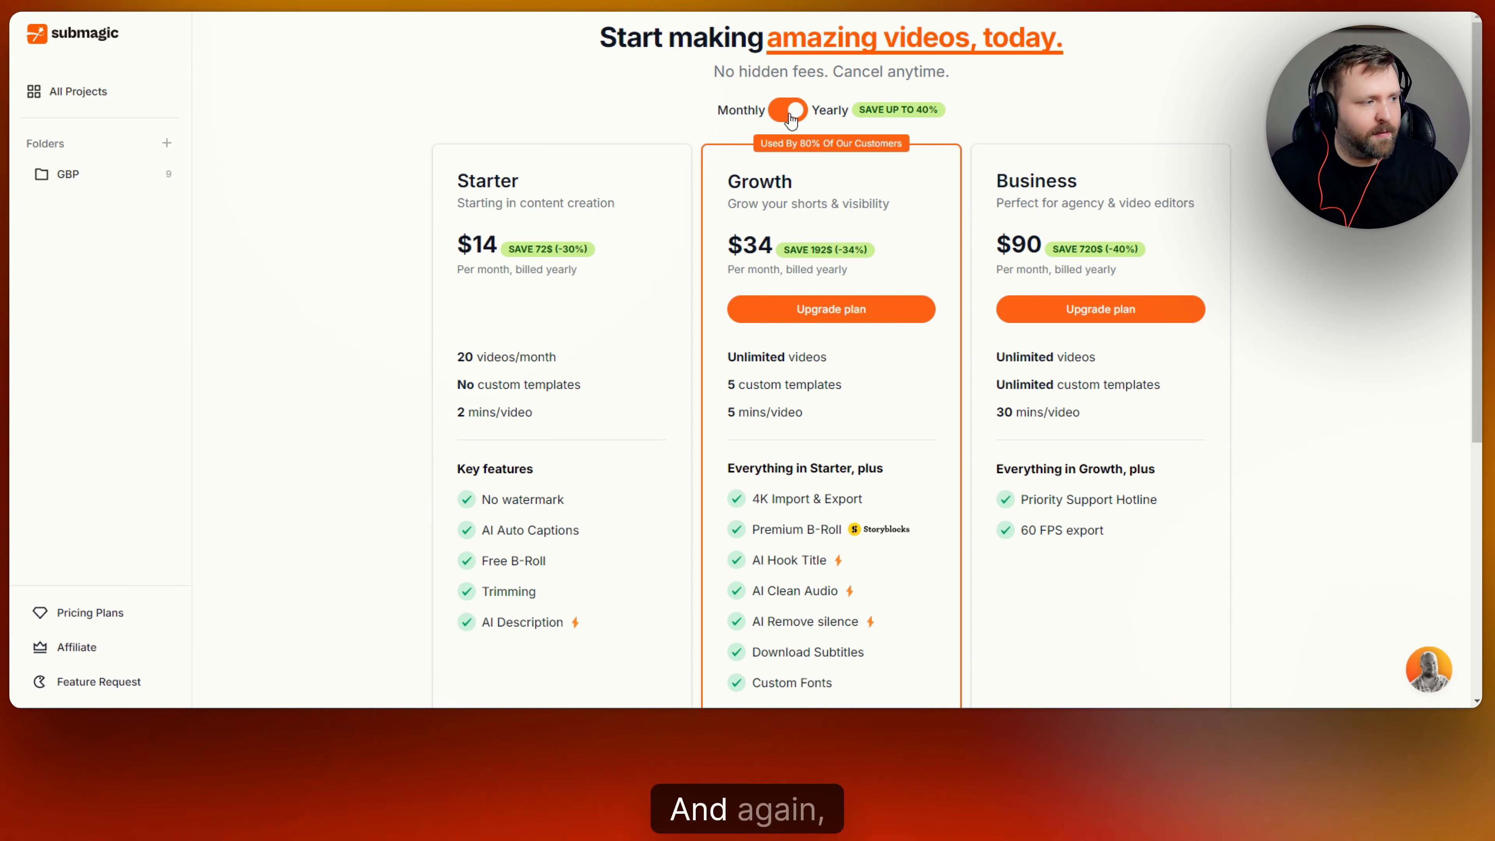
click(789, 112)
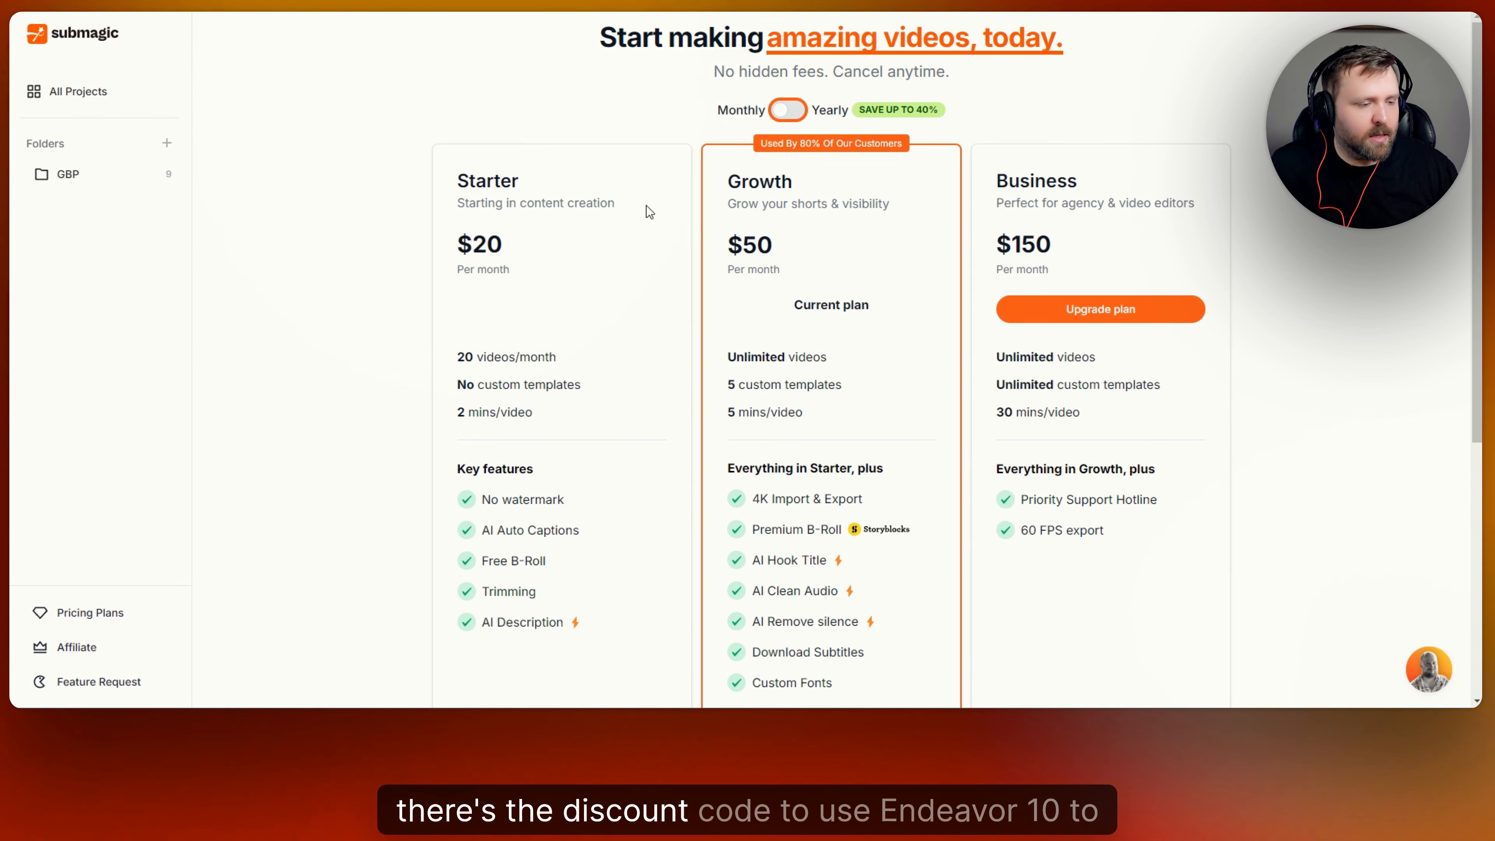
click(101, 97)
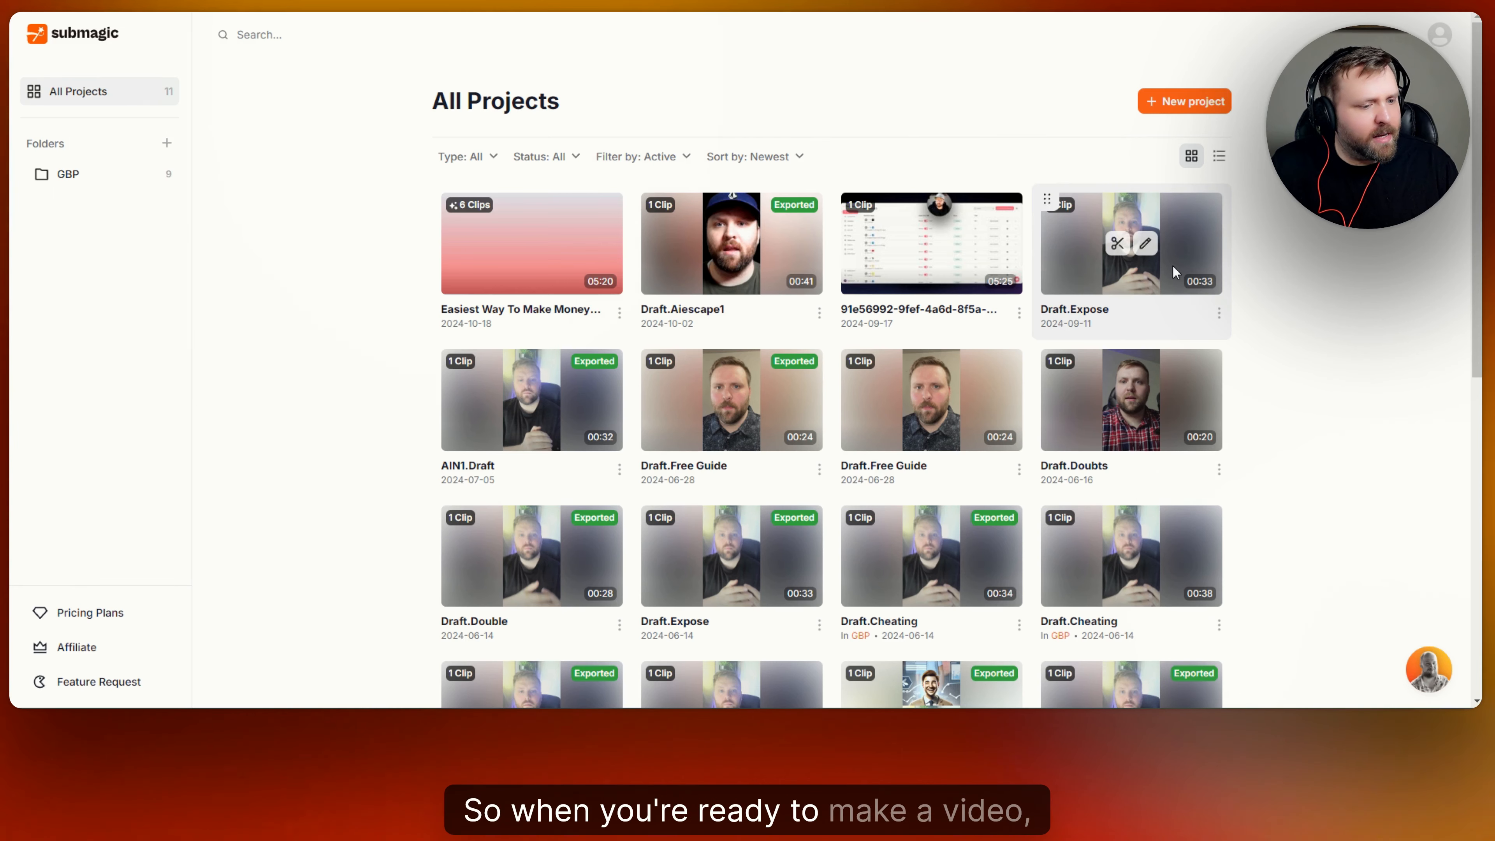
Switch the projects between list and grid view, ending on the thumbnail grid.
click(1220, 162)
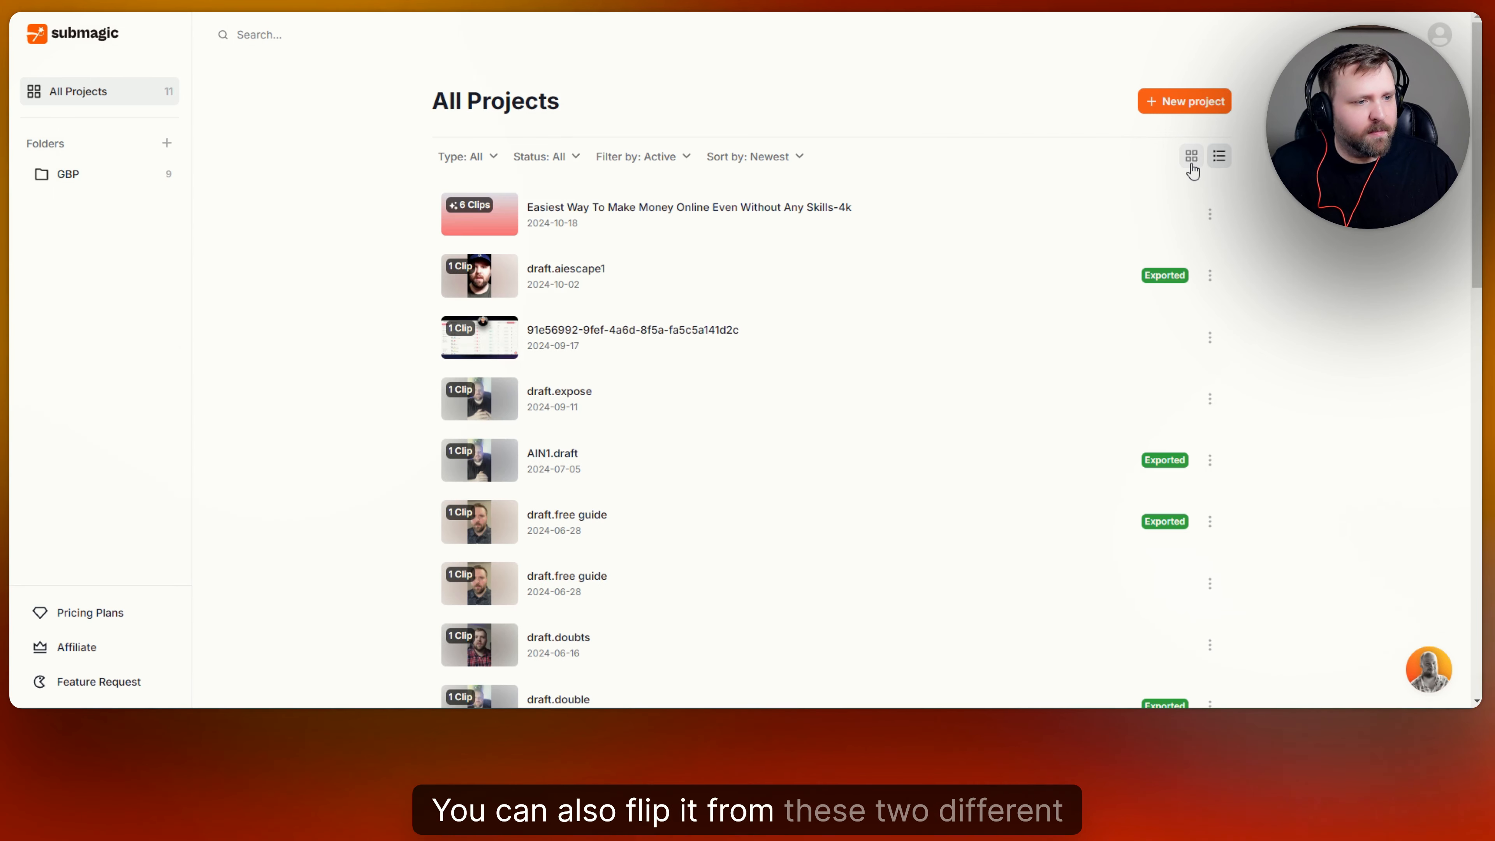
click(1191, 157)
click(1219, 156)
click(1192, 156)
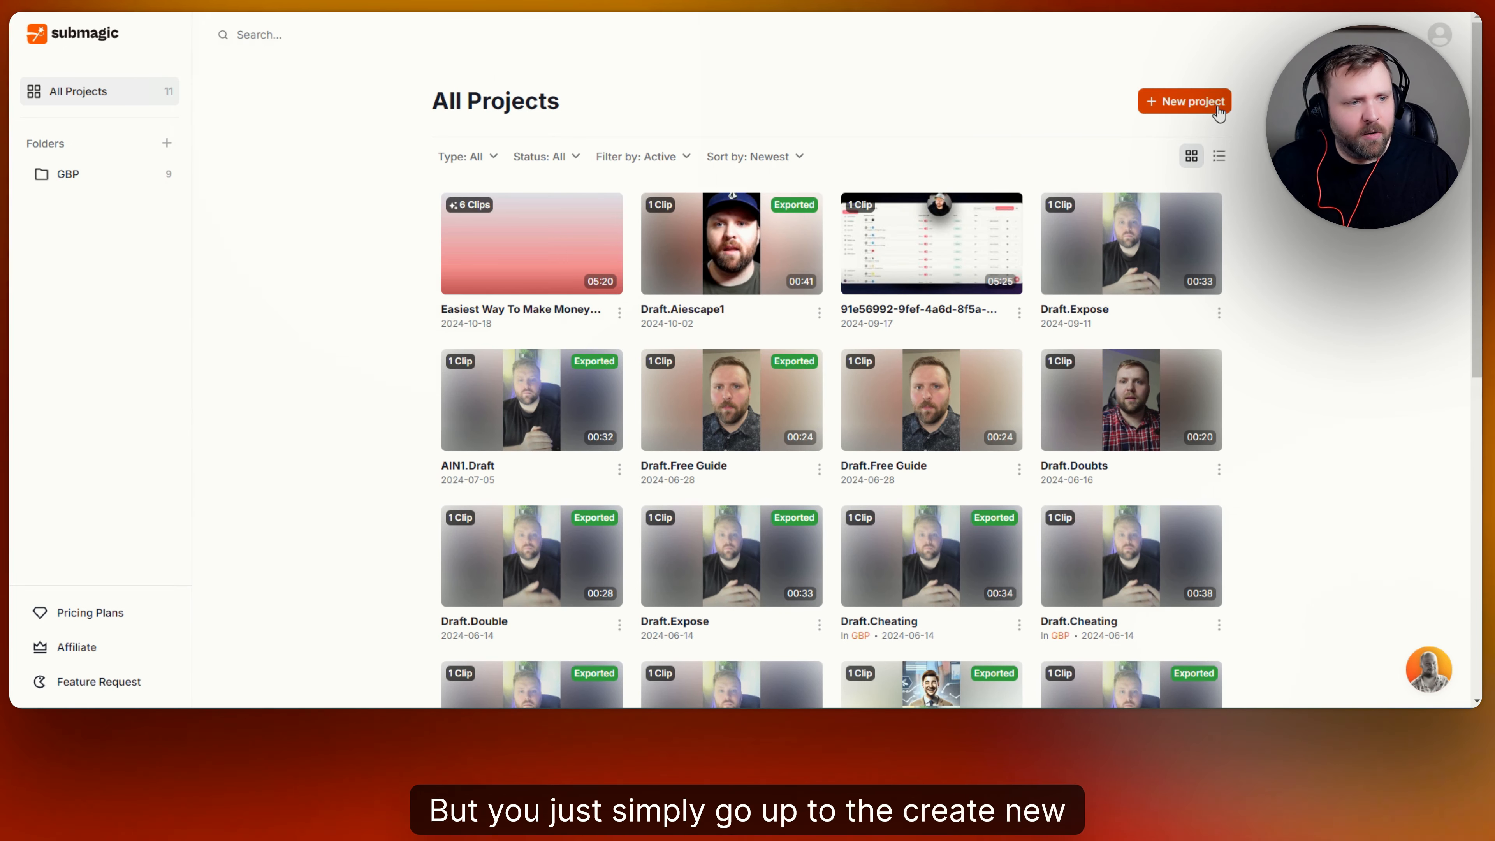
Choose 'rio sitting down girl' in a new project, then close the upload dialog.
click(1184, 102)
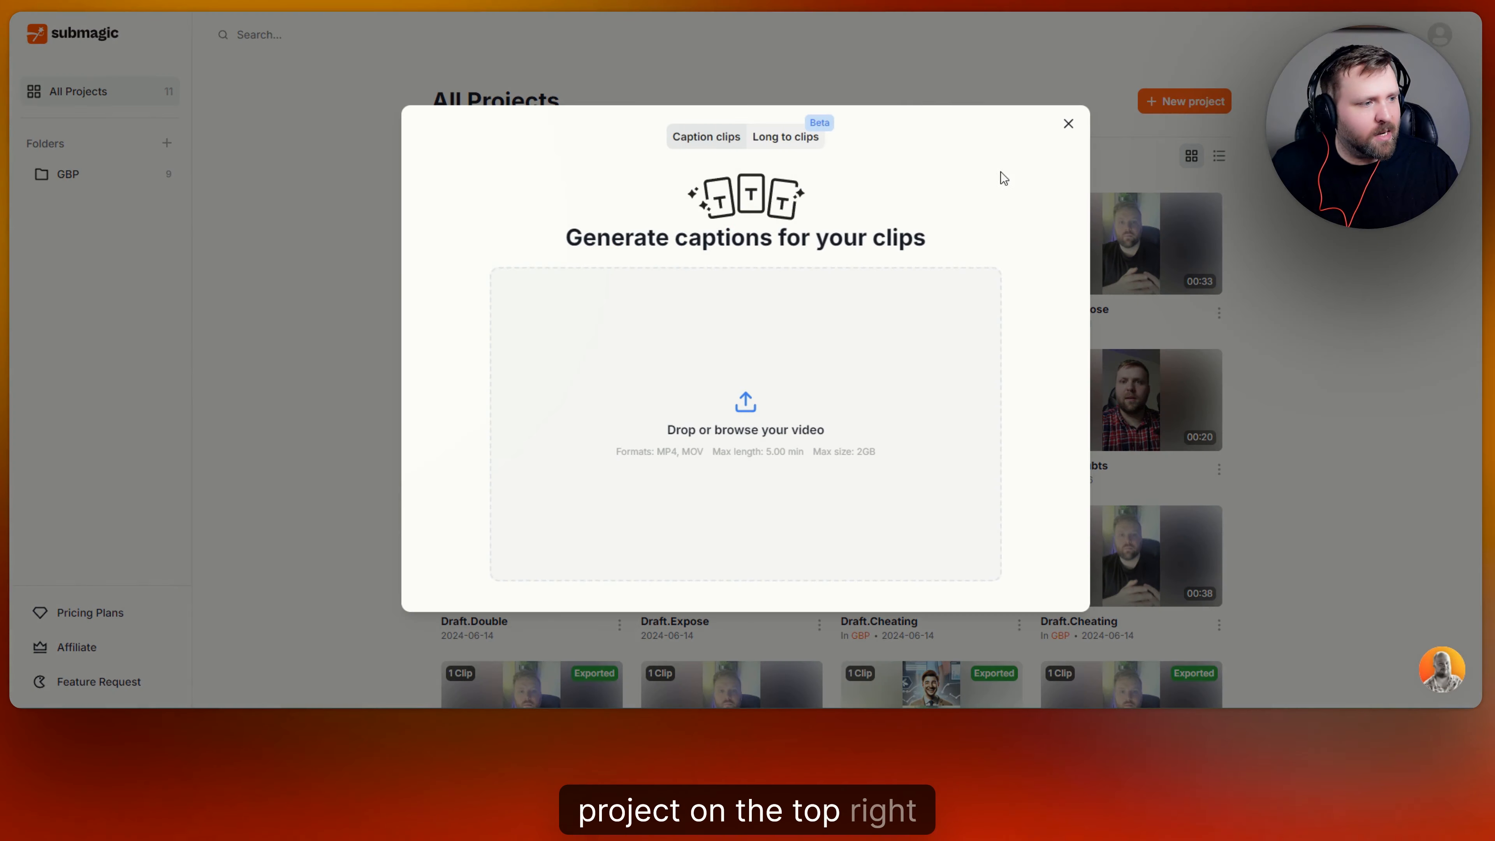
click(749, 414)
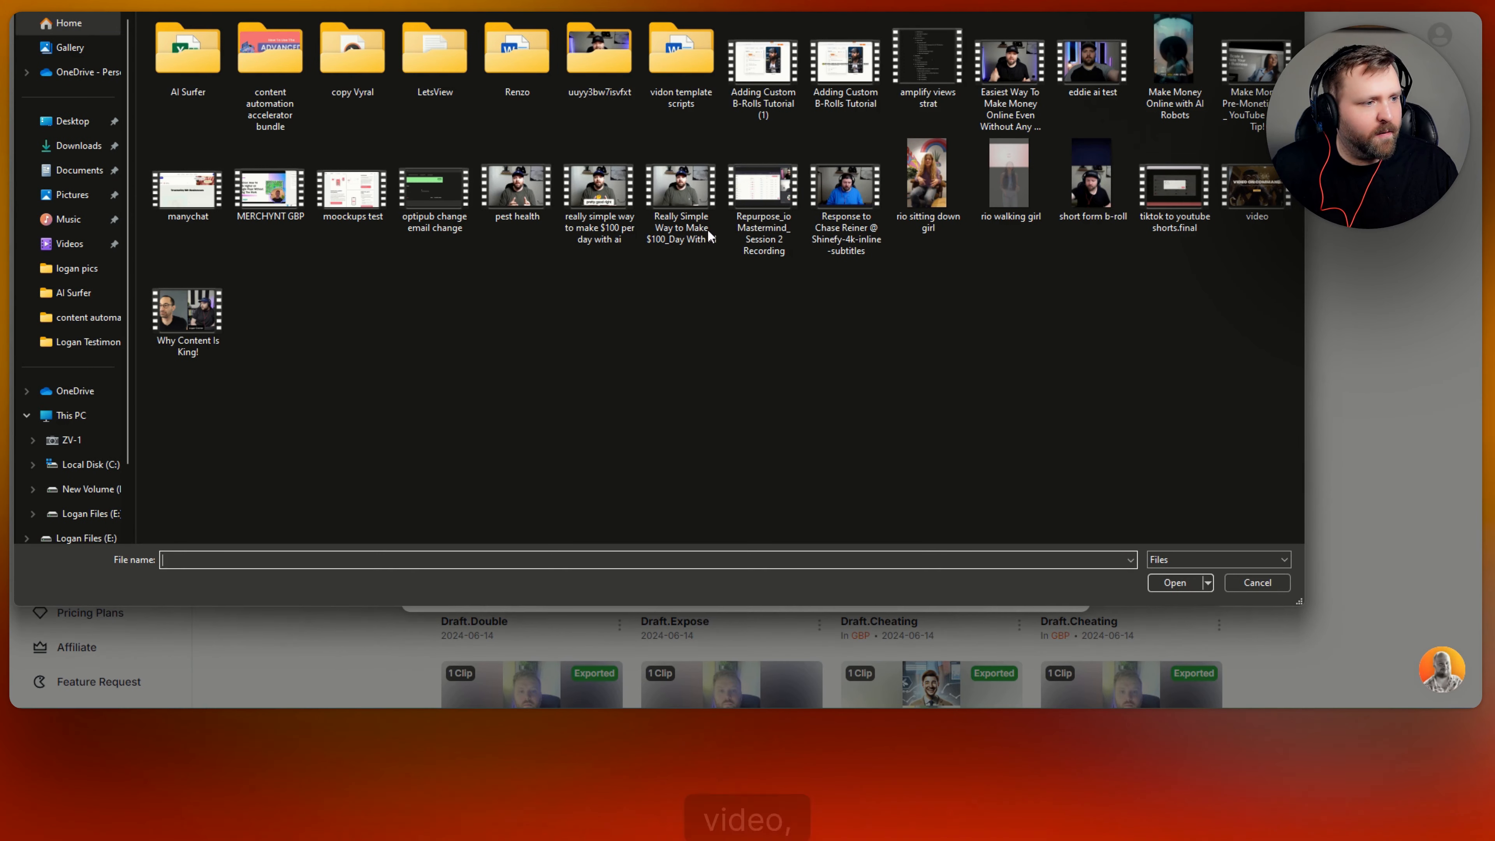
click(929, 188)
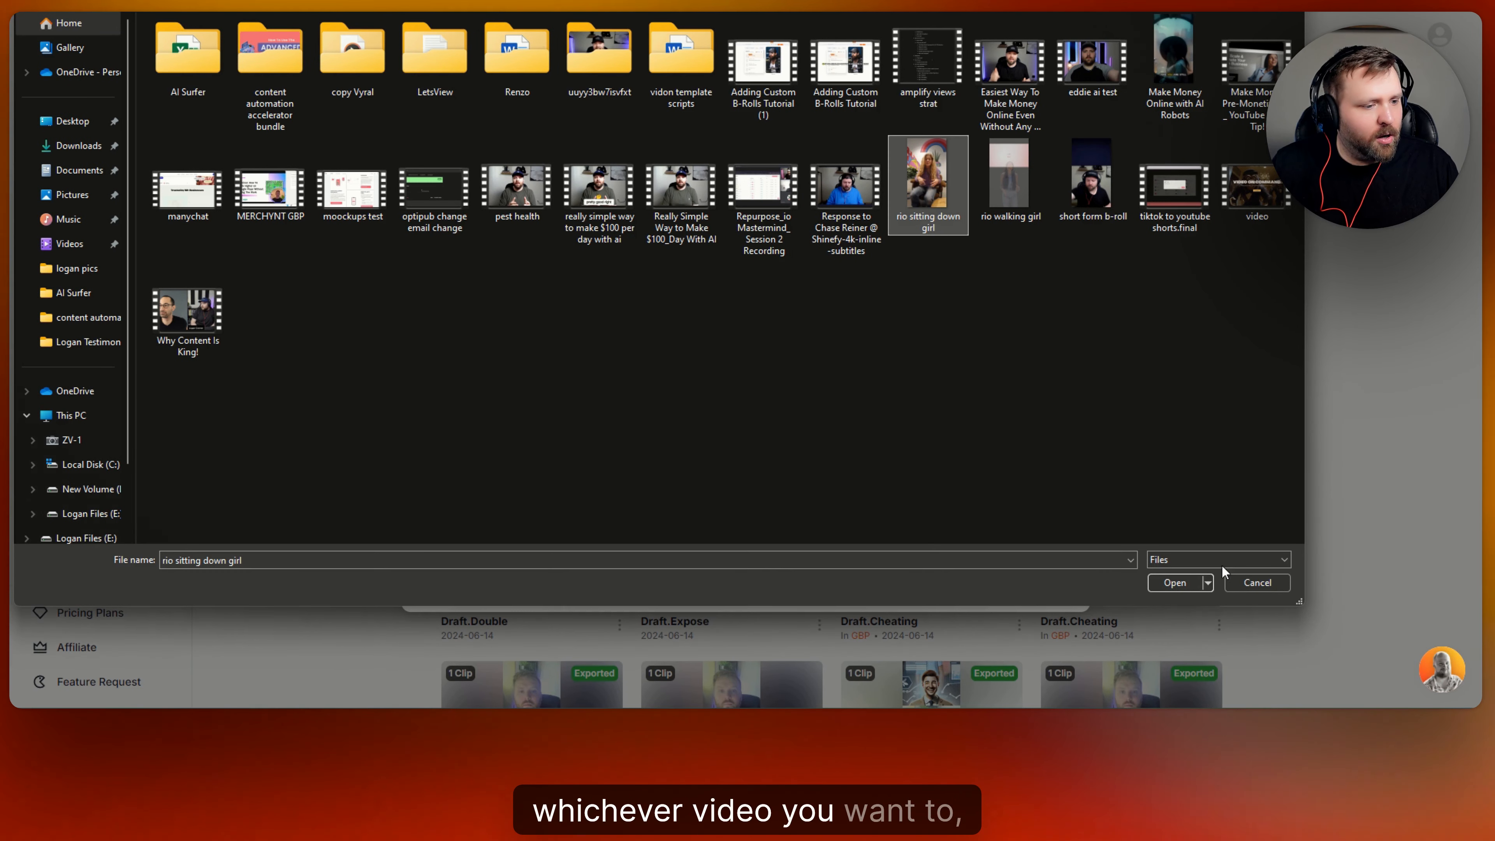
click(1180, 588)
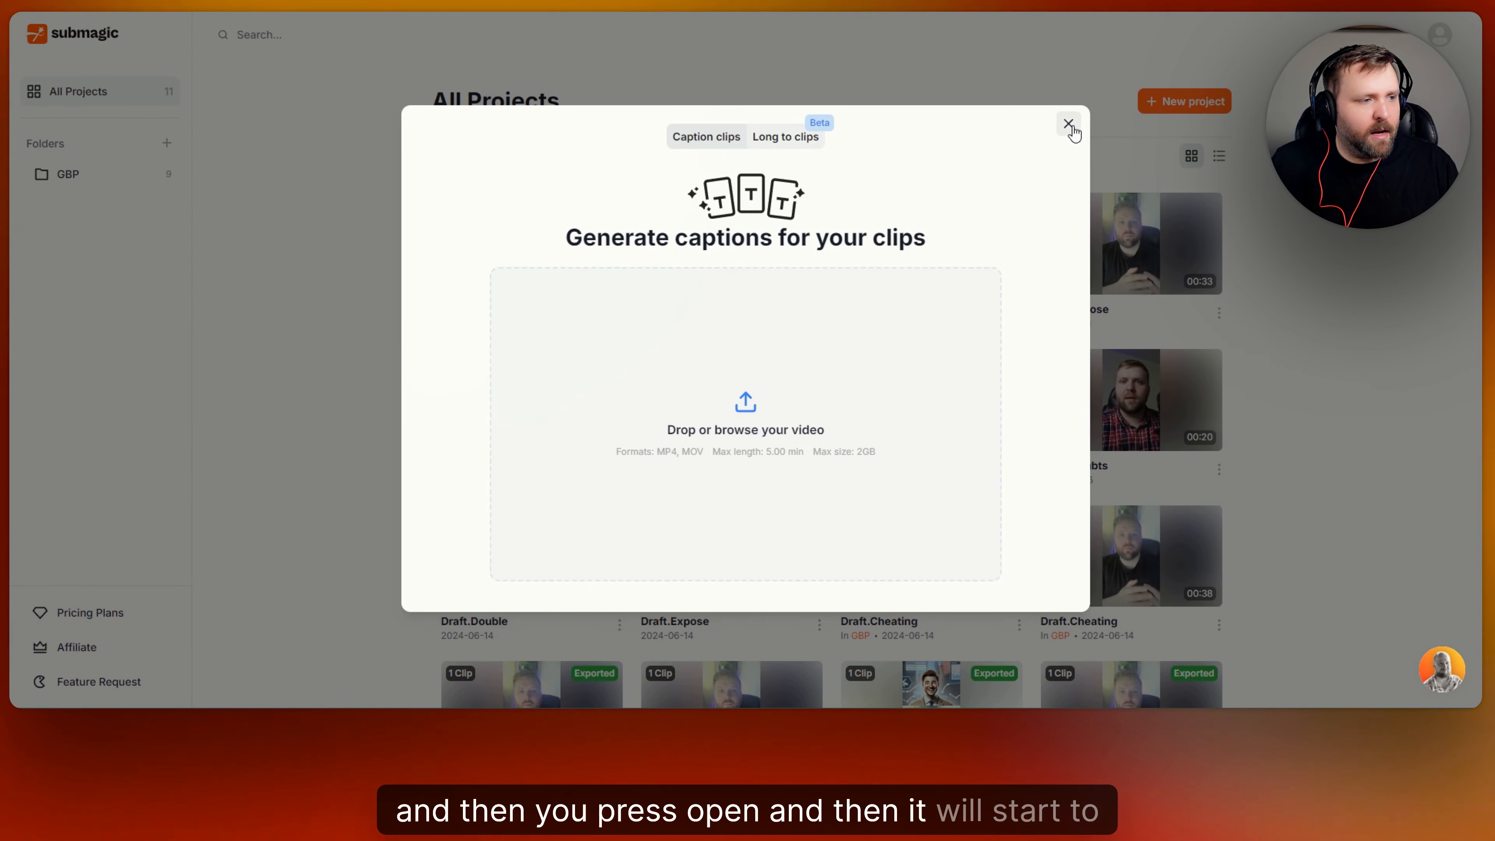
click(1068, 125)
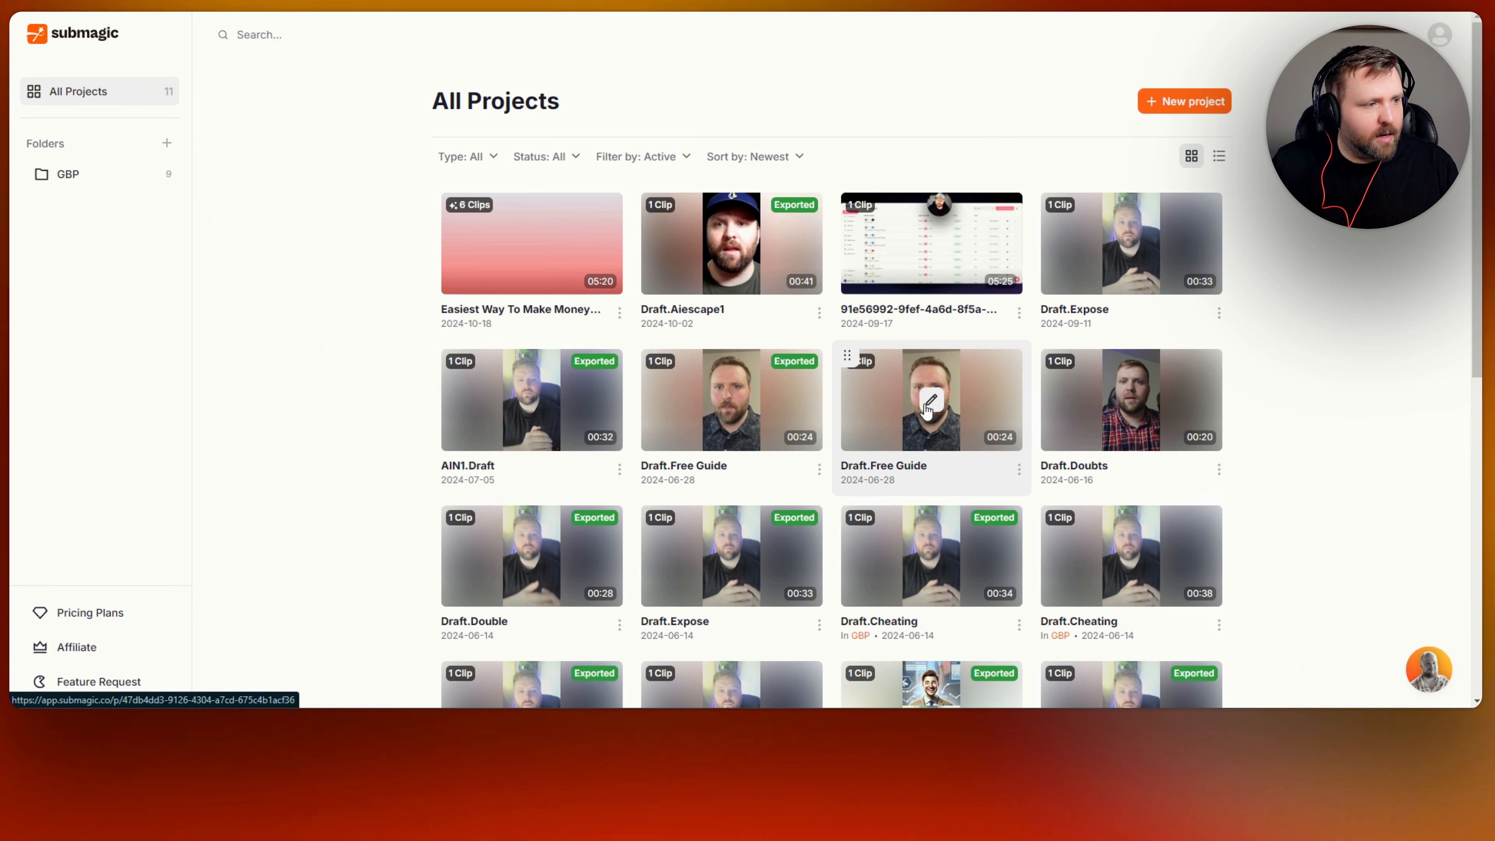
Start a new project again and load 'rio sitting down girl' for English upload.
click(1202, 94)
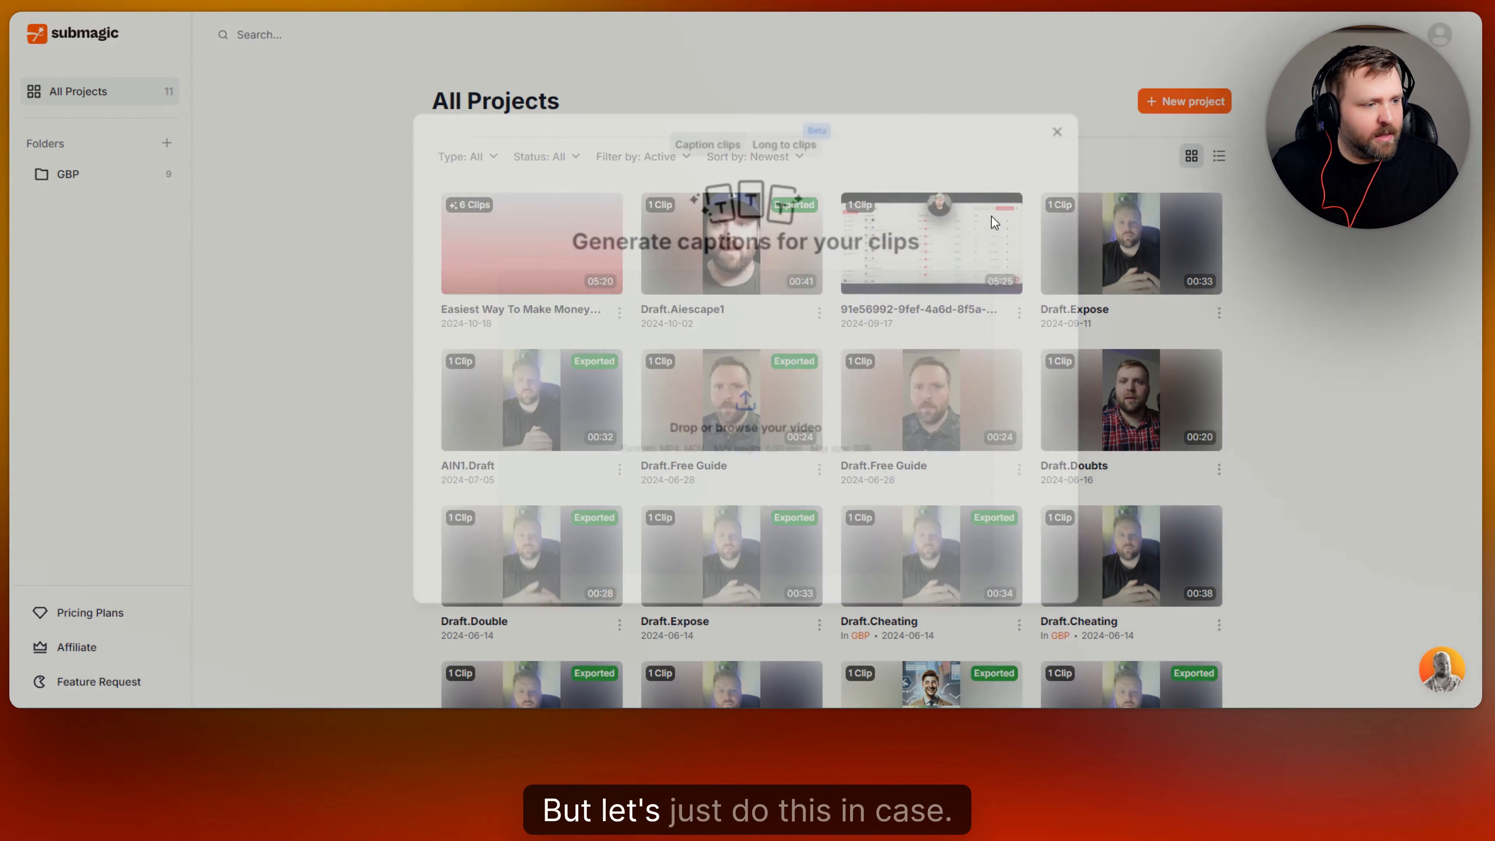
click(750, 424)
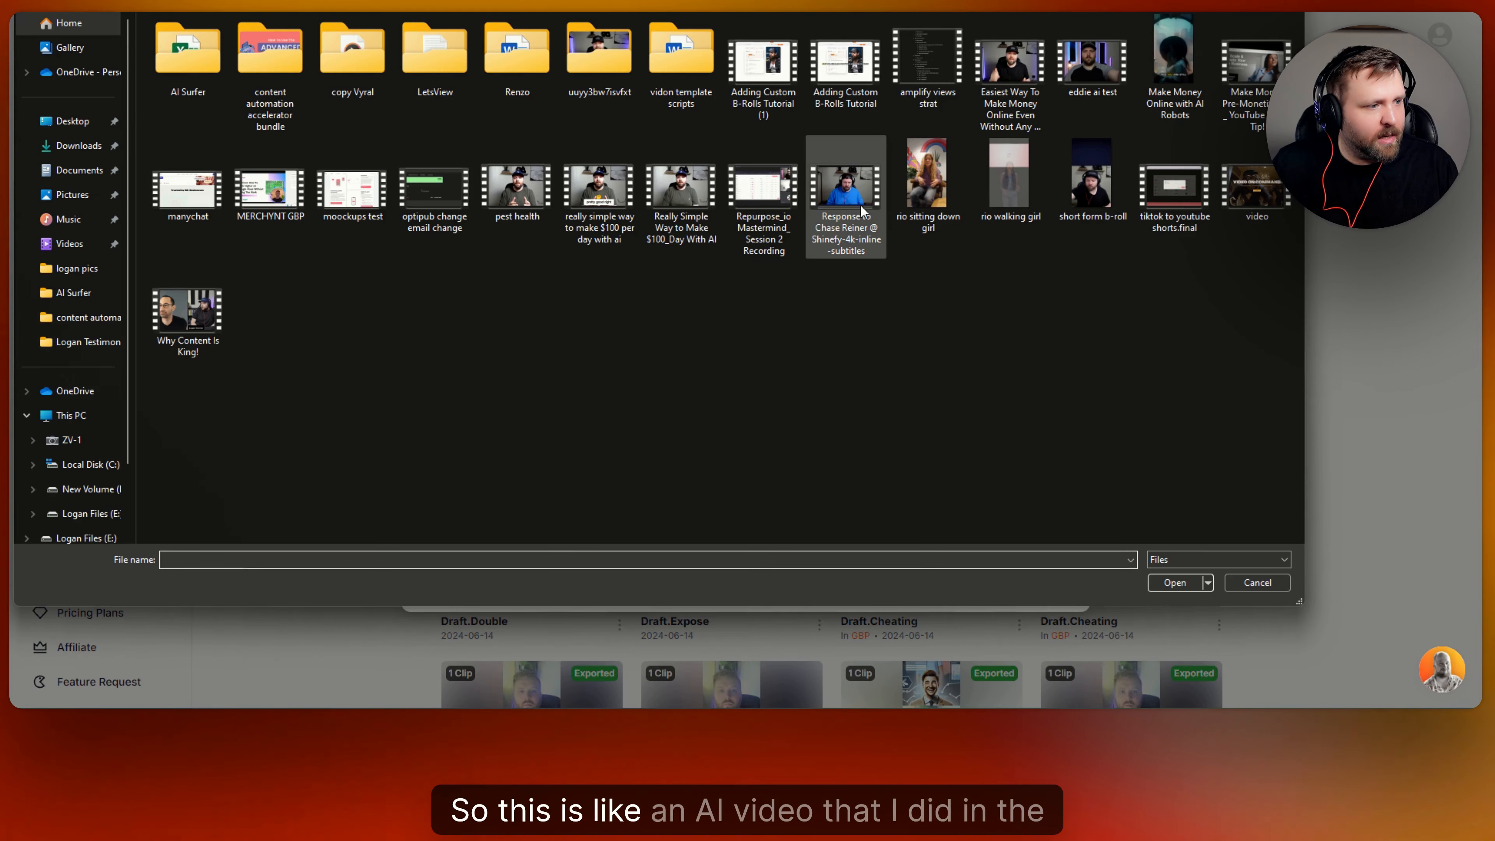
click(928, 176)
click(1176, 584)
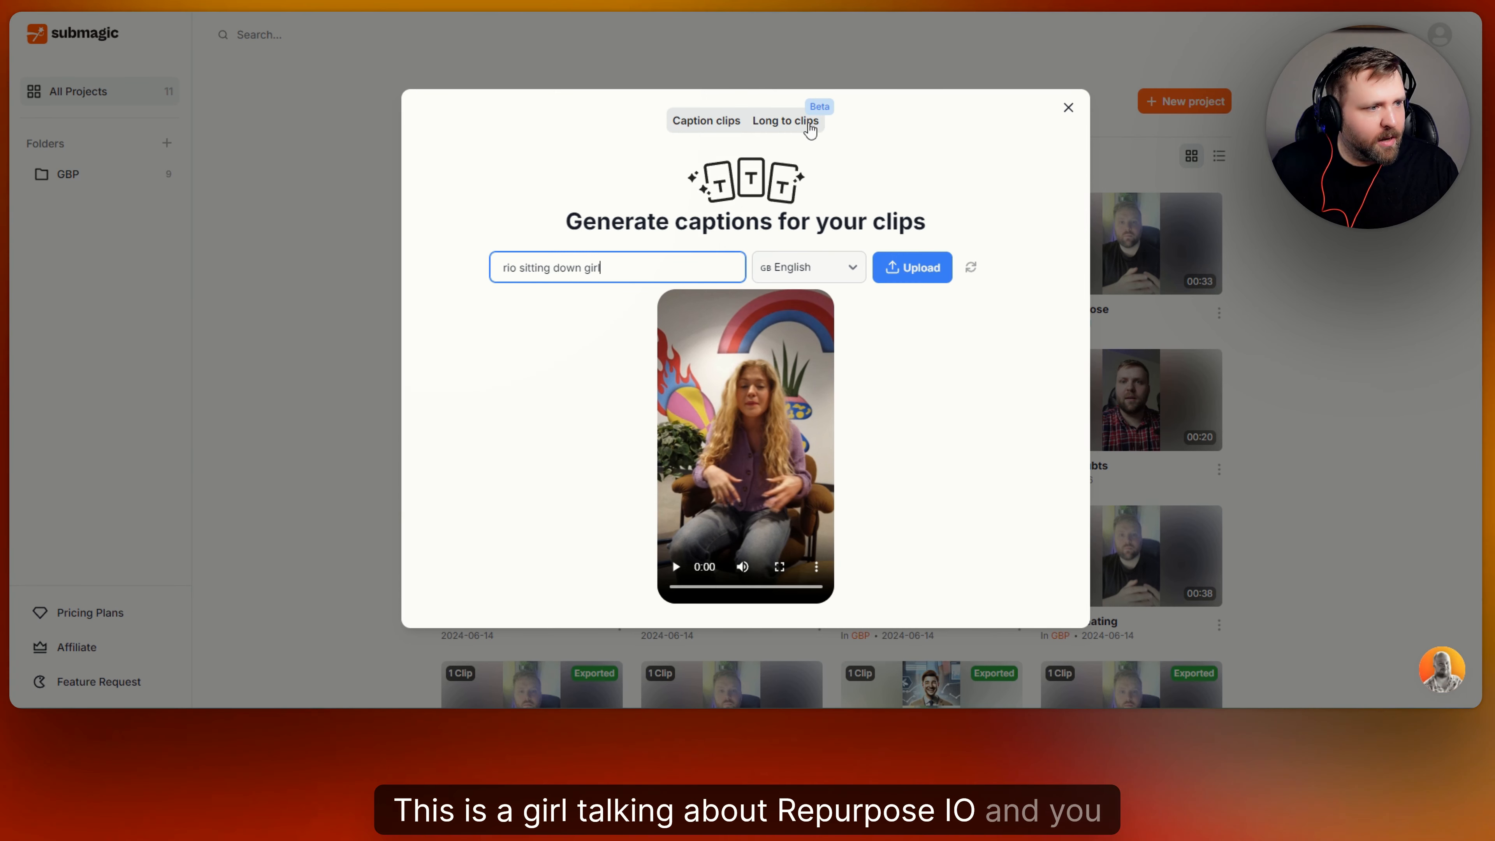
Upload 'rio sitting down girl', let captions generate, and open the project in the editor.
click(926, 272)
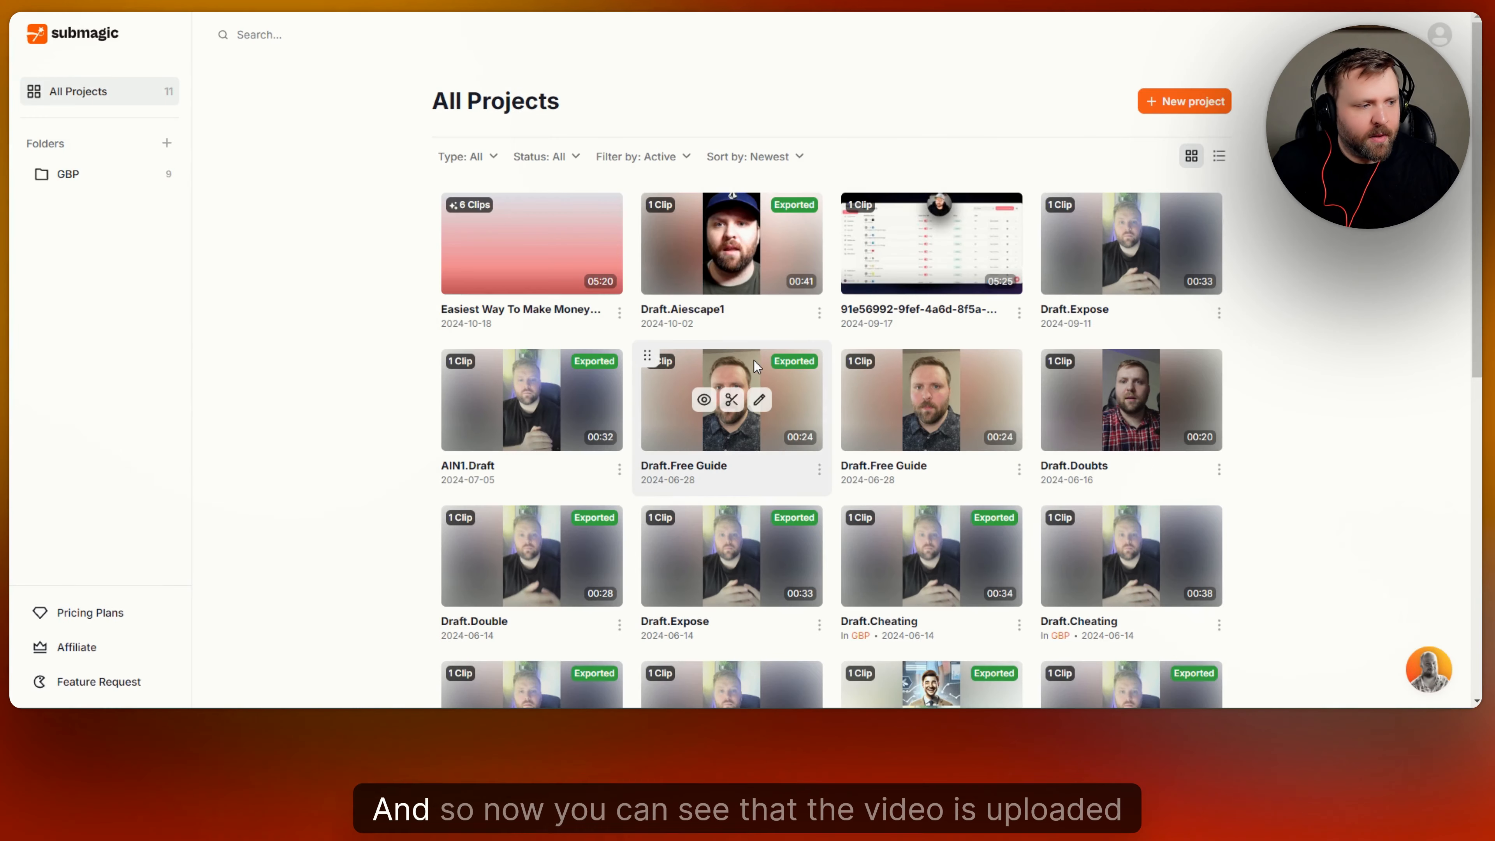
click(900, 285)
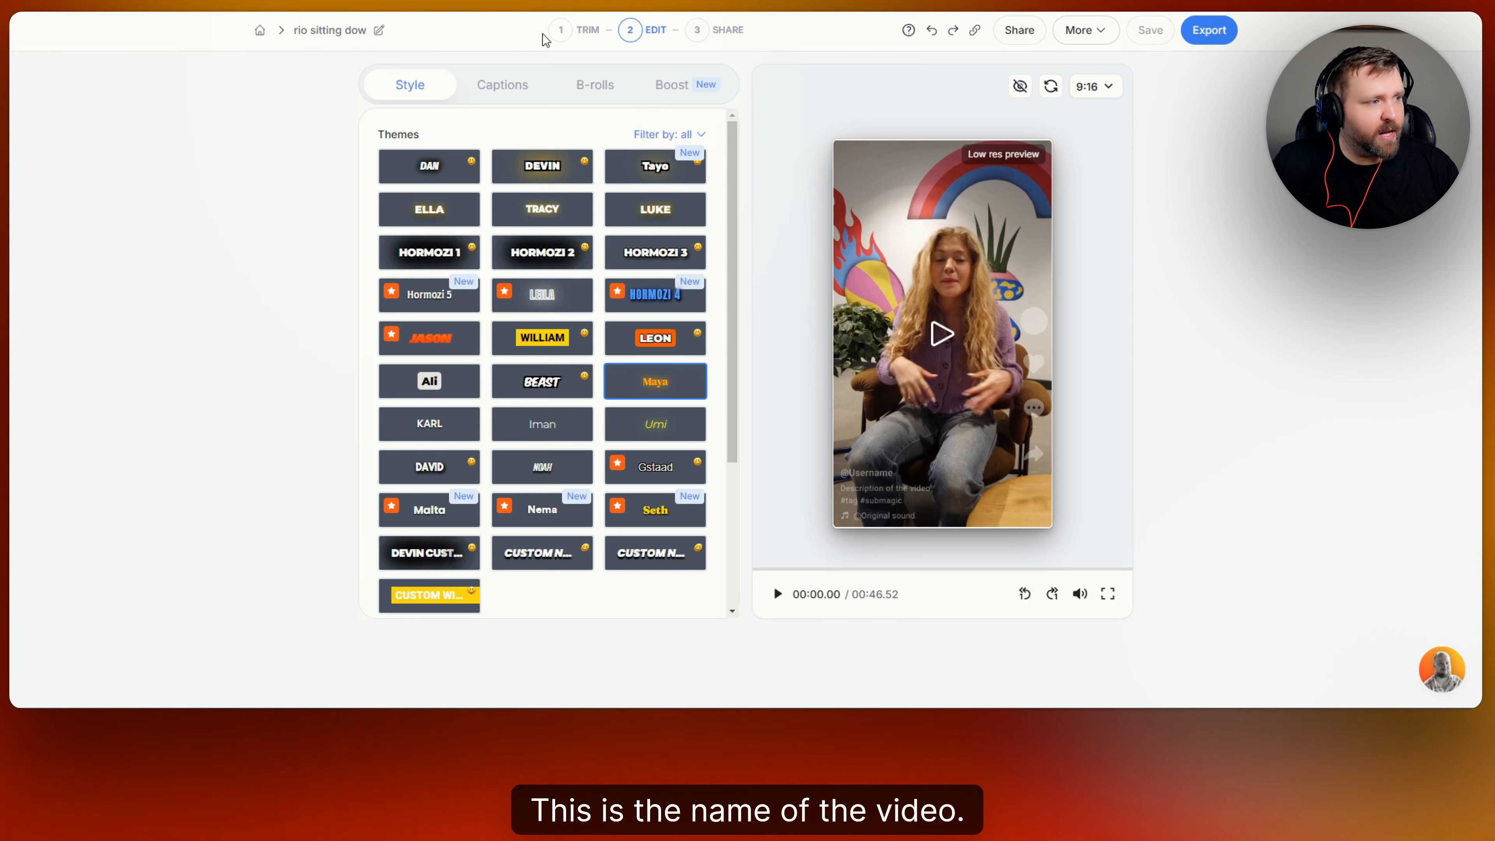
In the Trim step, remove the 4 detected silences (2.2s), cutting the clip to 00:44.24.
click(564, 36)
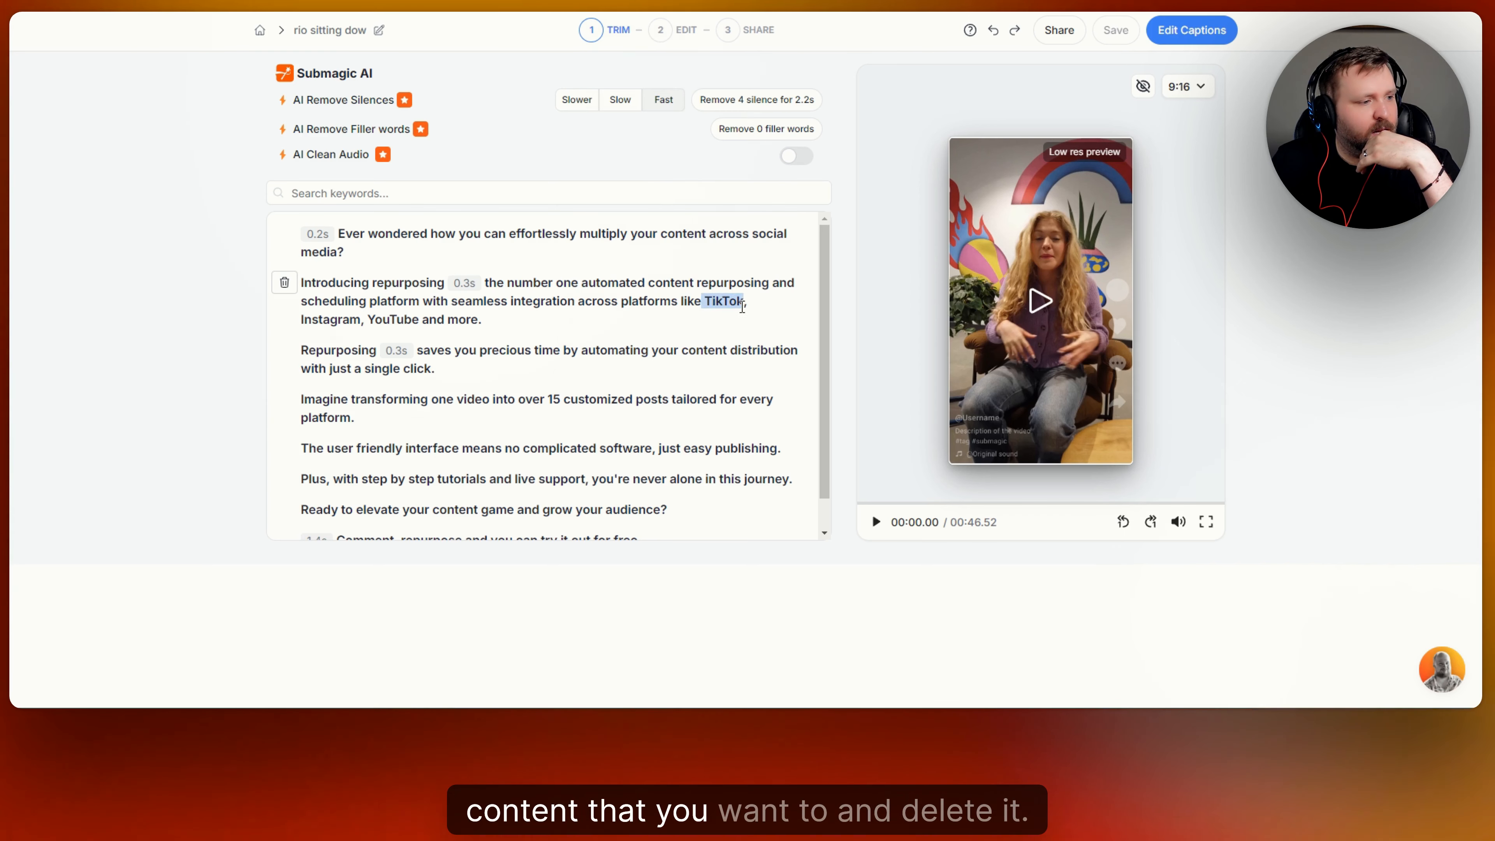
scroll(612, 318, down, 1)
scroll(464, 288, up, 1)
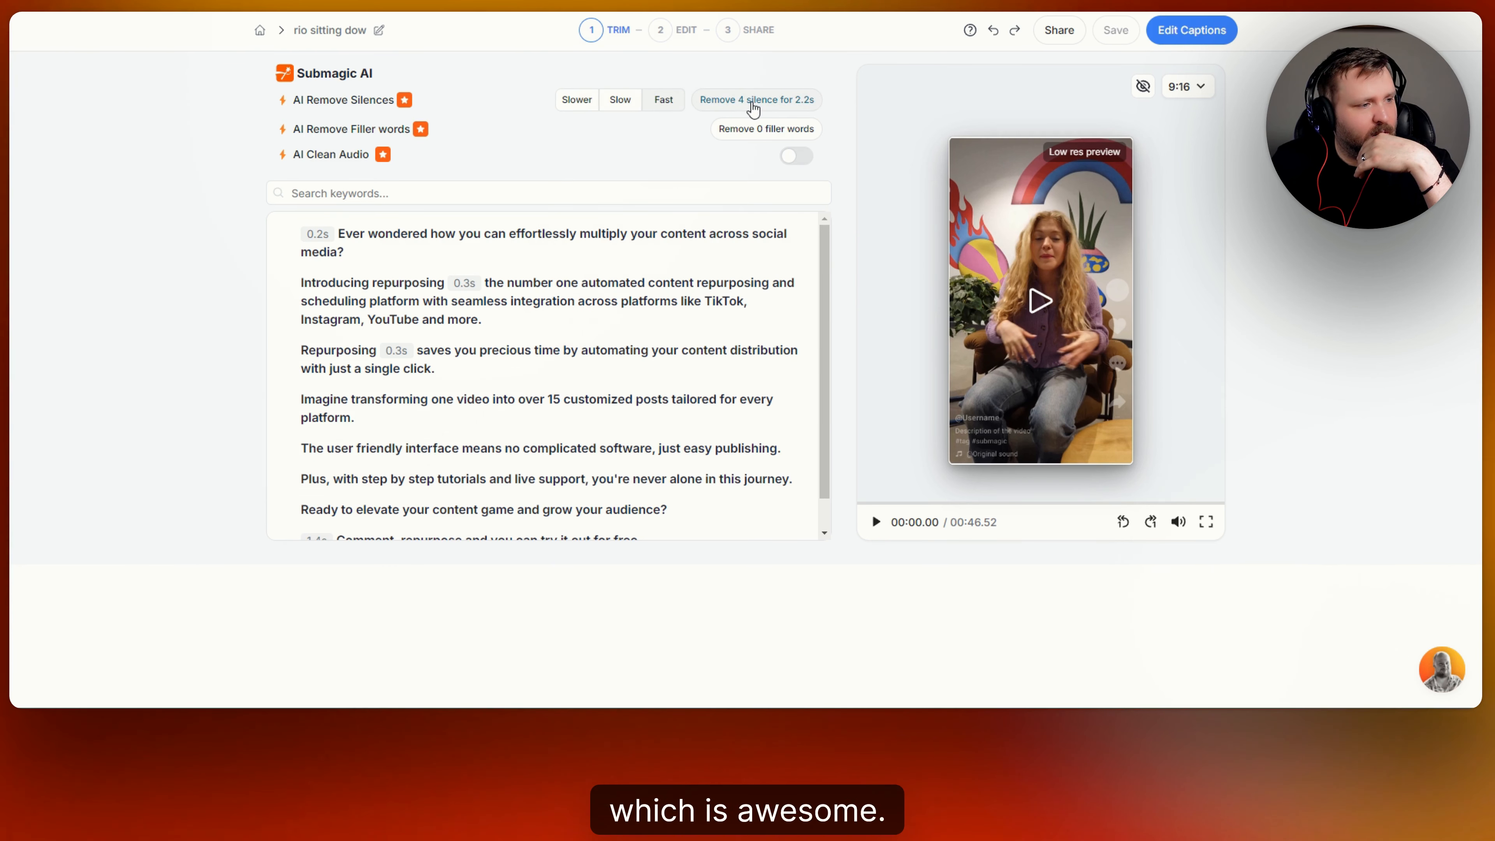
click(754, 105)
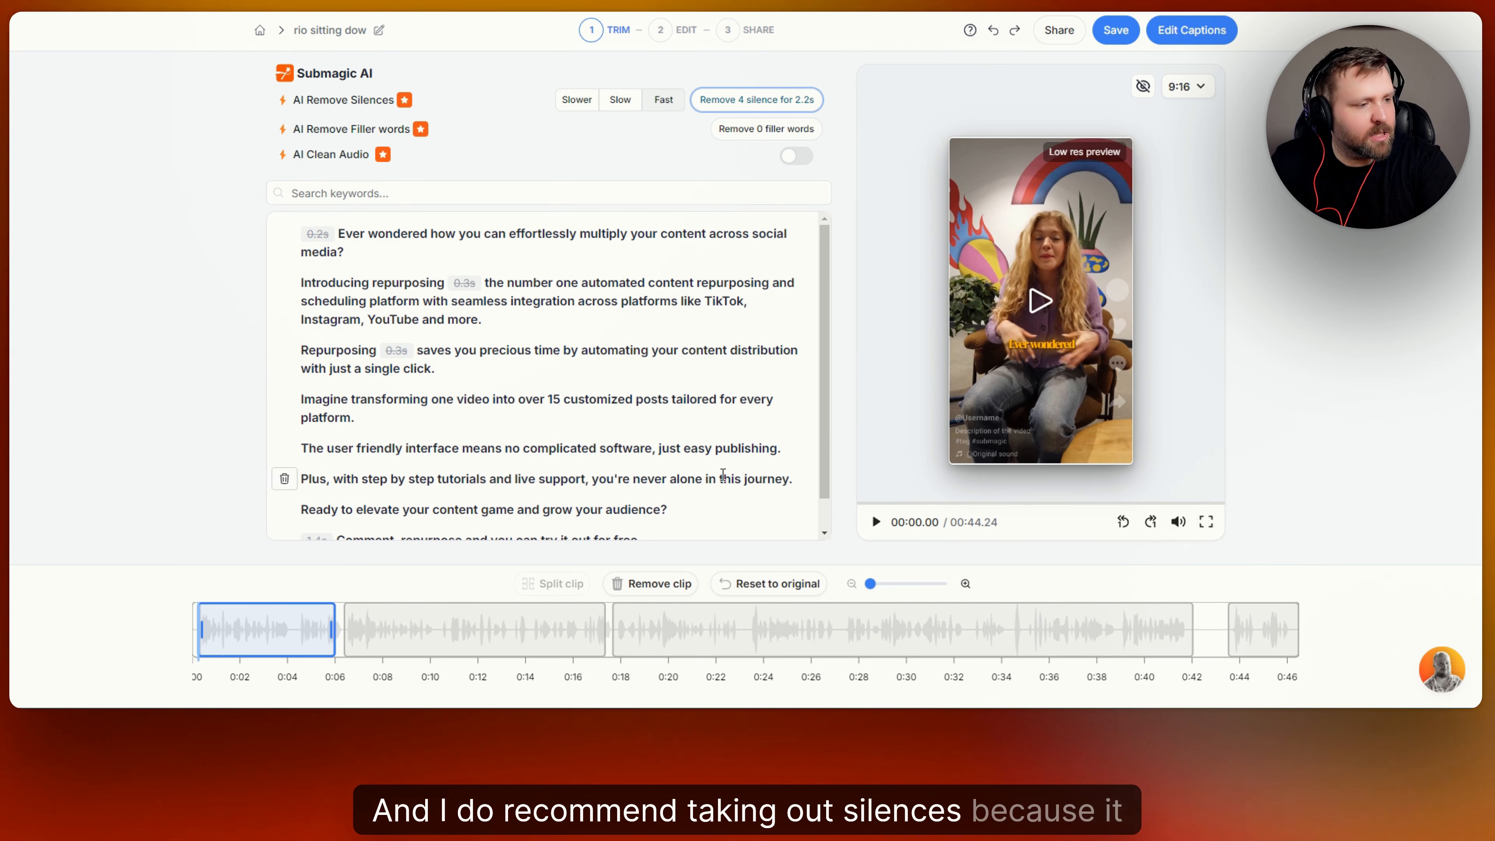
scroll(723, 235, down, 1)
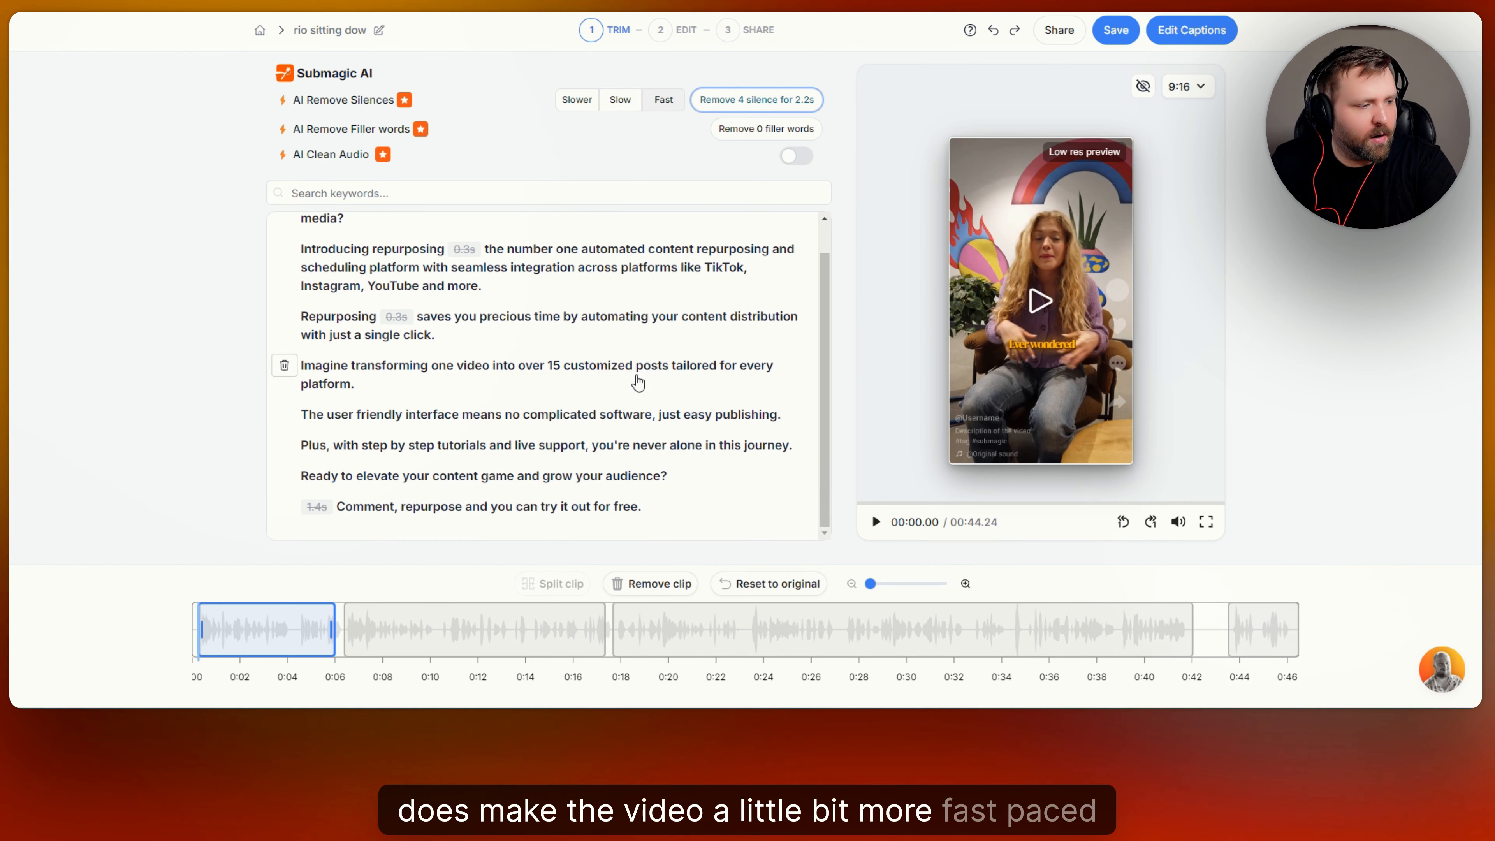
scroll(730, 224, up, 1)
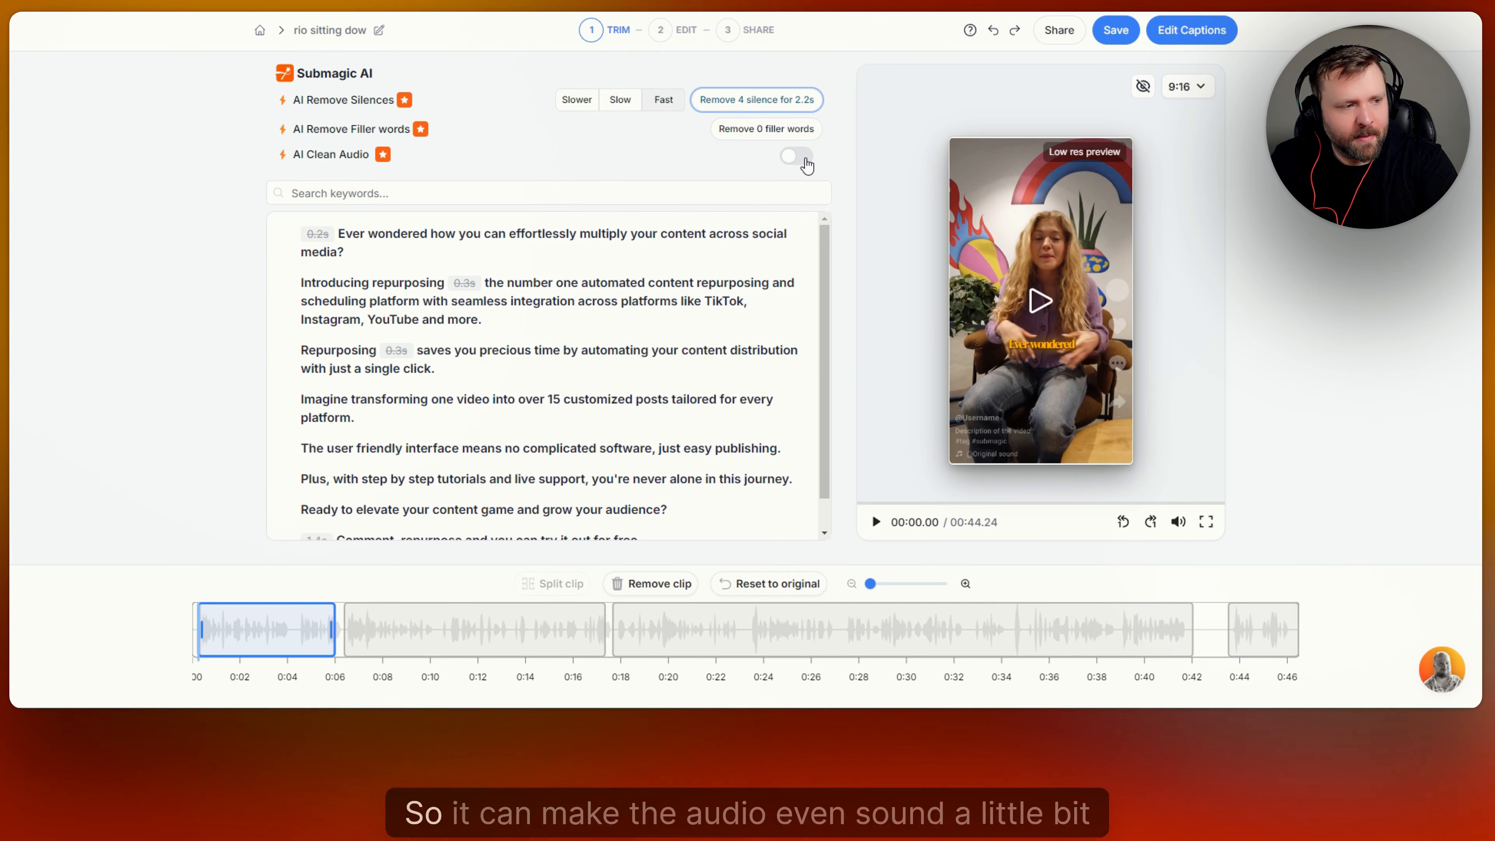
Turn on AI Clean Audio and try a transcript search for 'precious', then clear it.
click(805, 160)
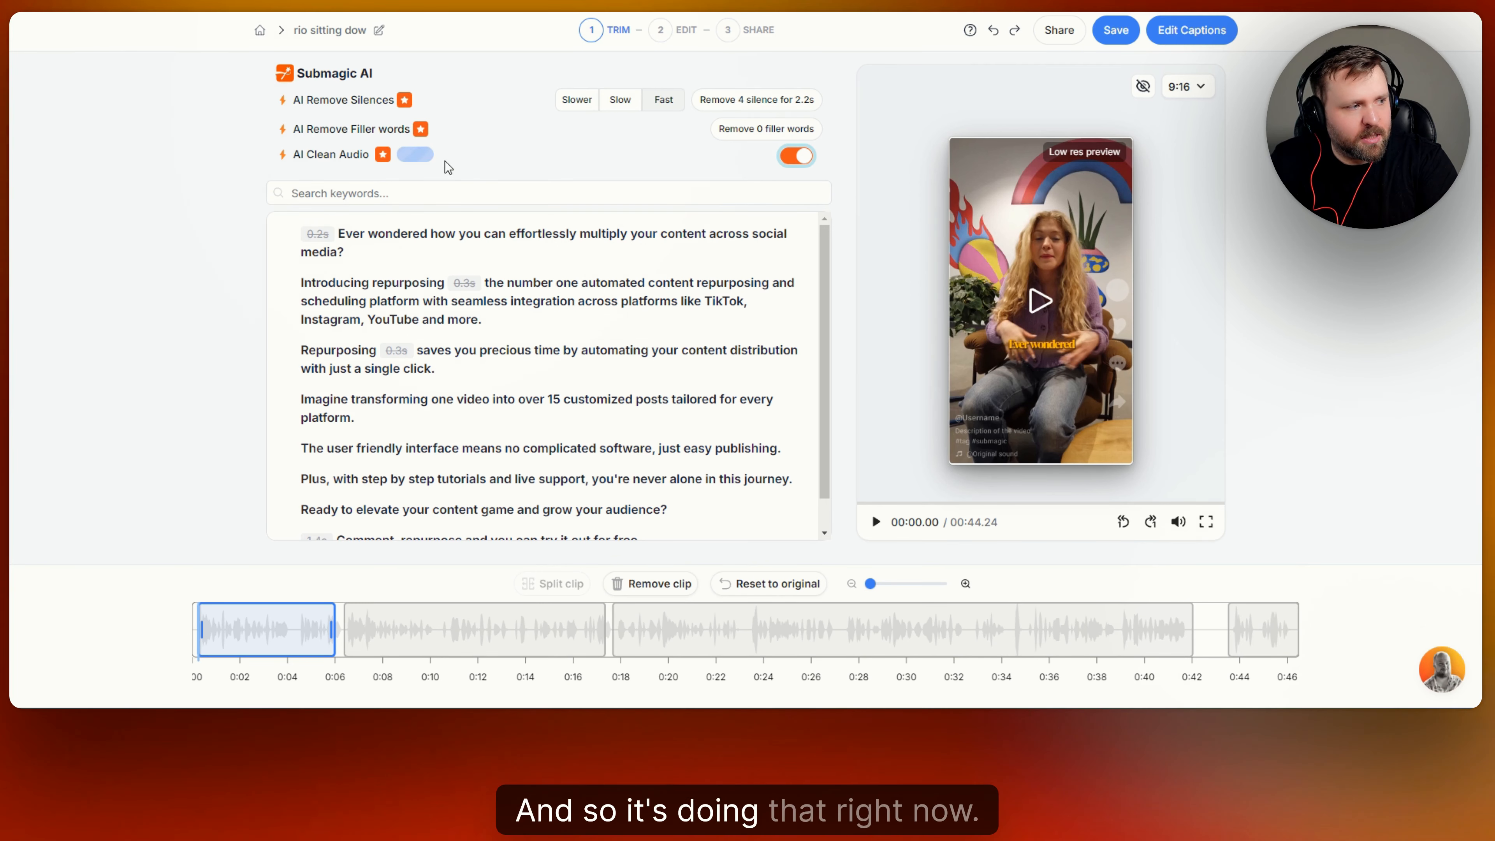
click(455, 197)
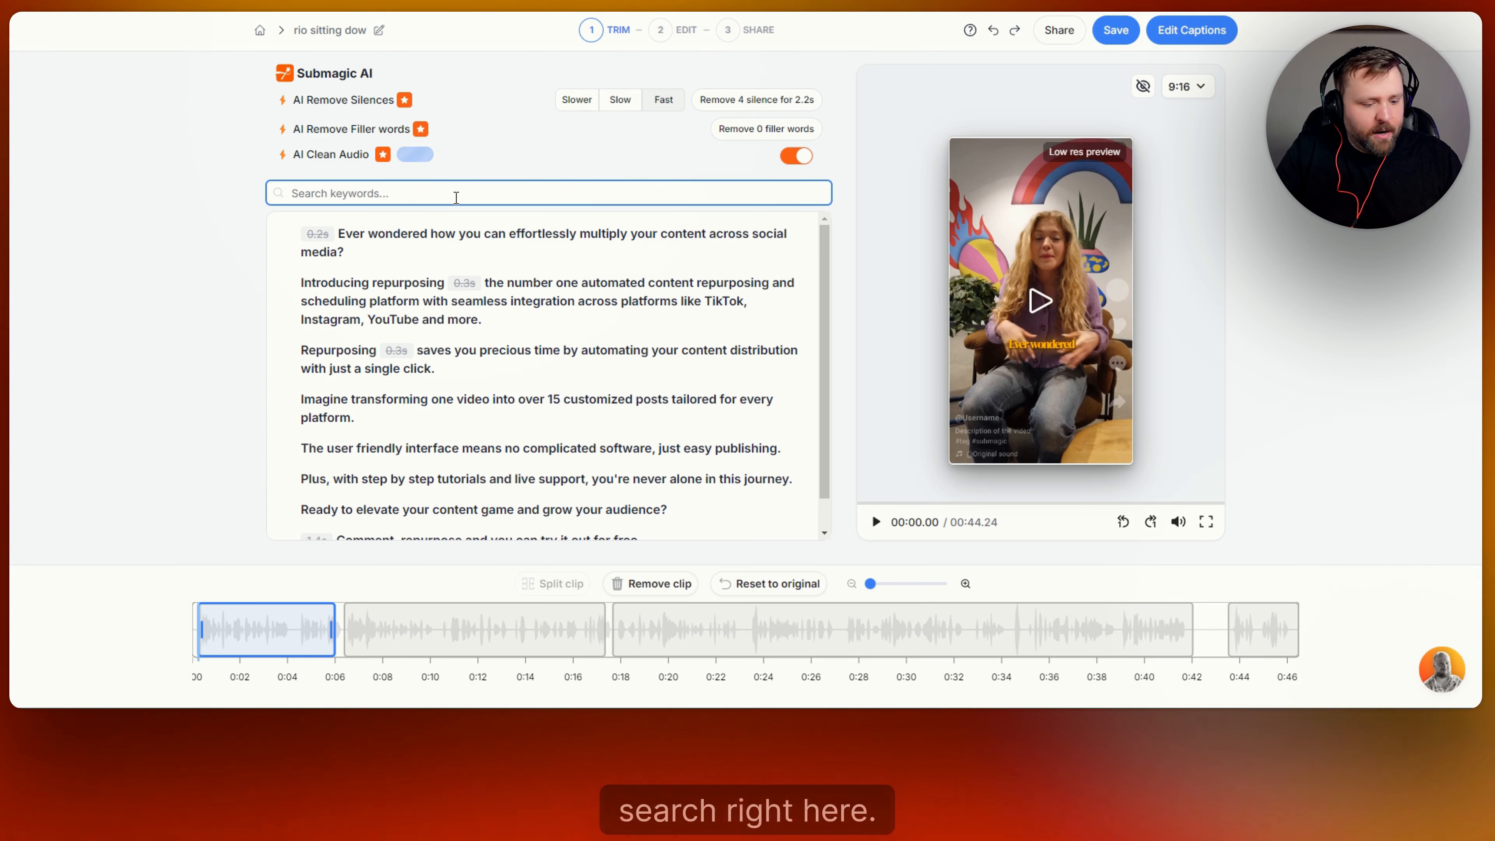
text(precious)
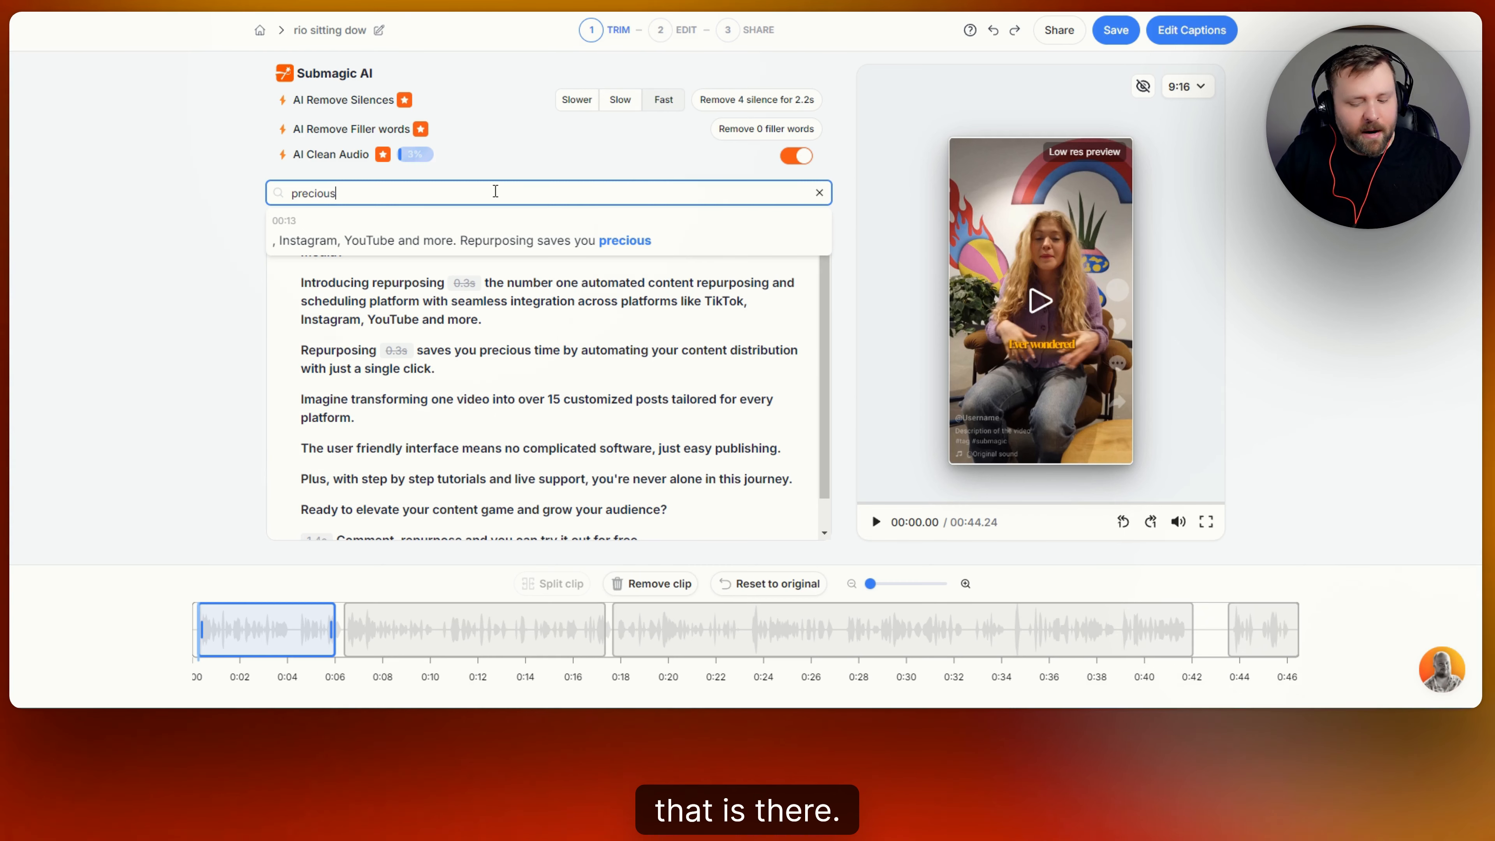
key(BackSpace)
key(BackSpace)
key(BackSpace)
key(BackSpace)
key(BackSpace)
key(BackSpace)
key(BackSpace)
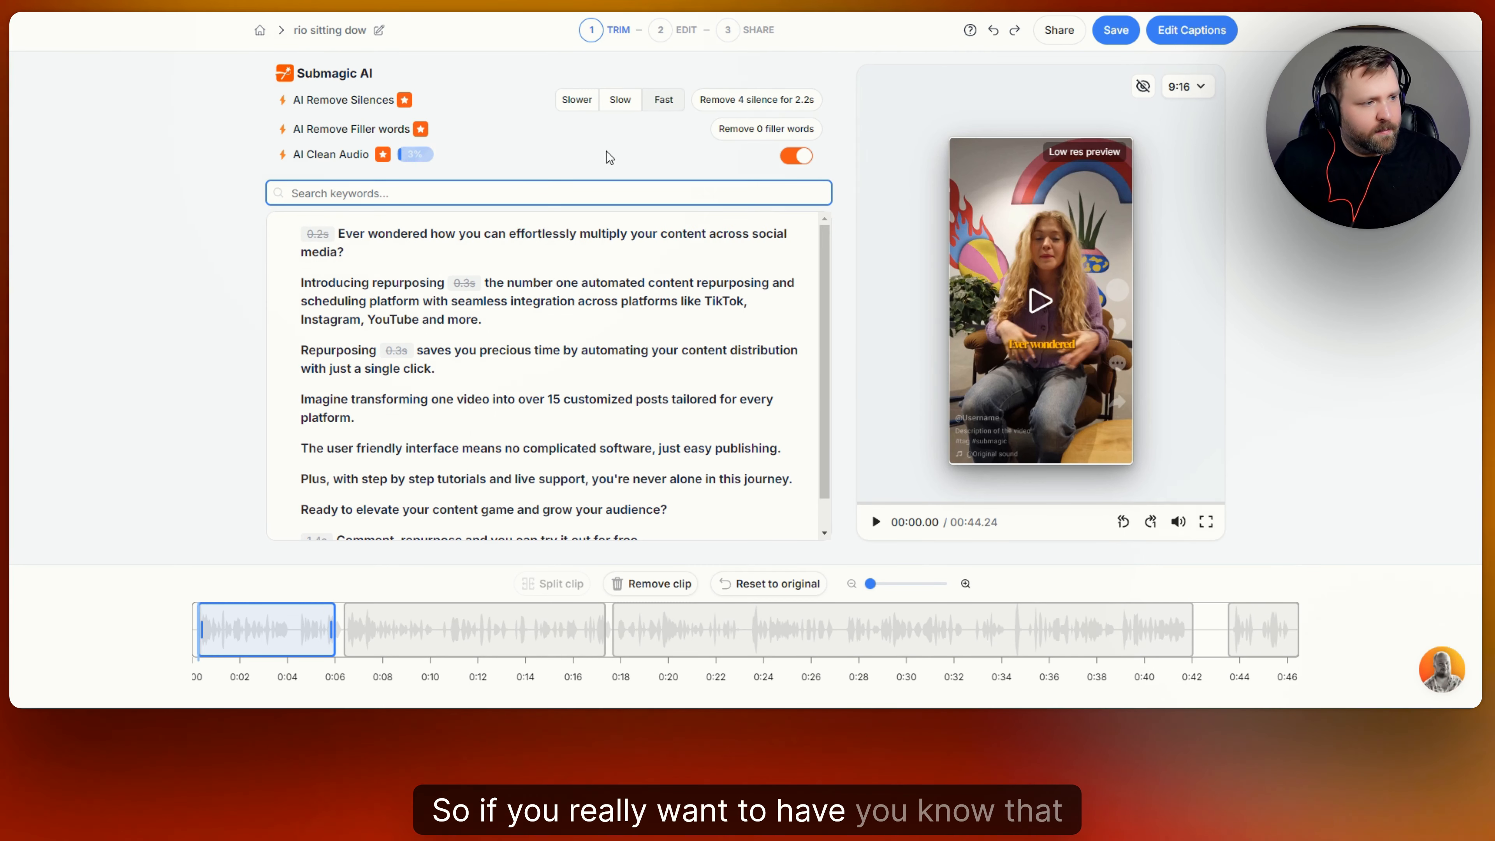
Turn AI Clean Audio off, select the second clip and seek to about 11.7 seconds.
click(794, 160)
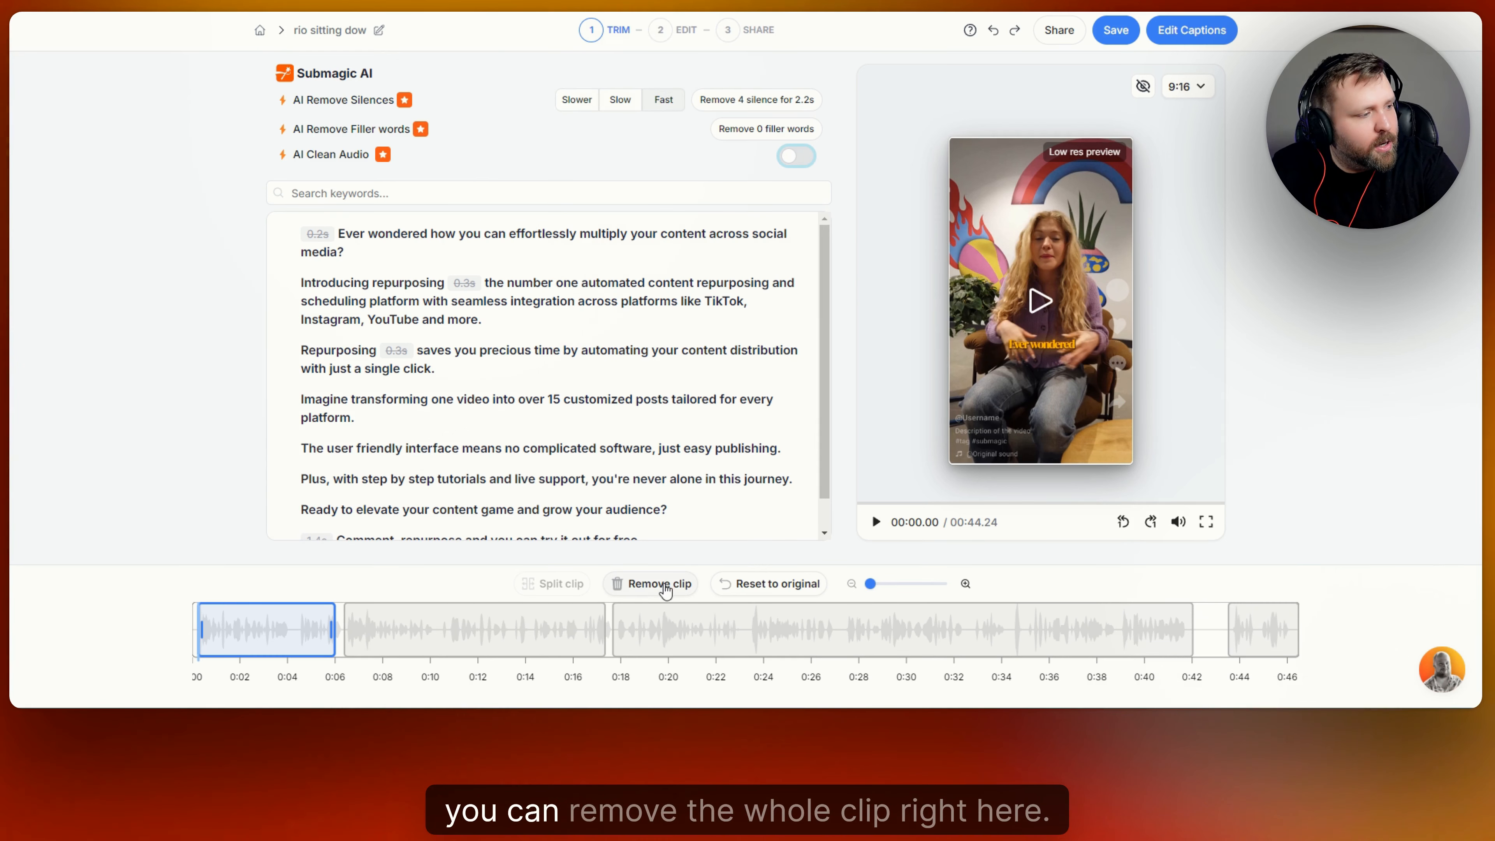
click(434, 629)
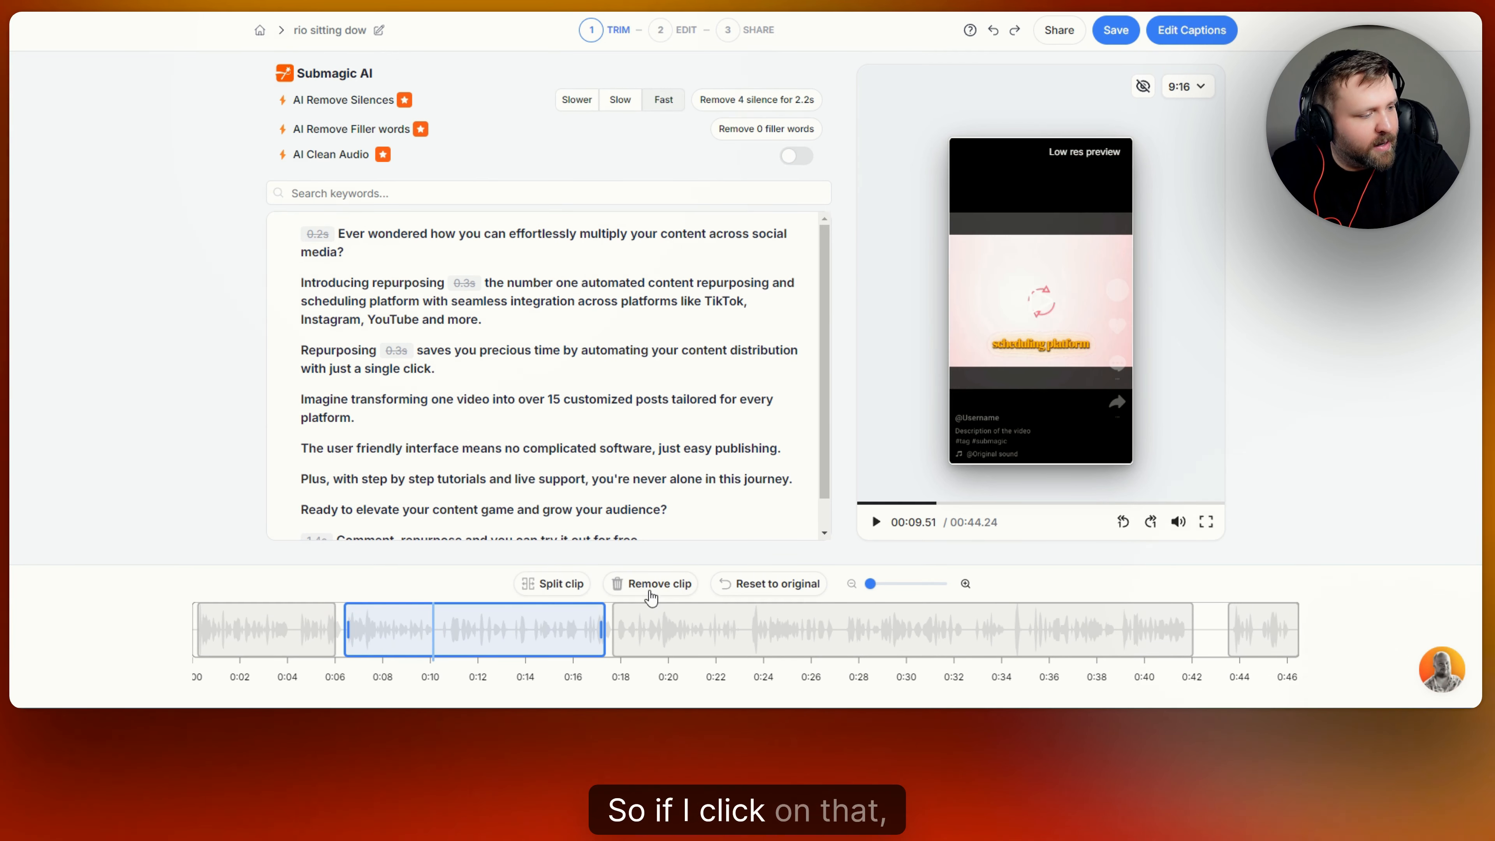
click(476, 645)
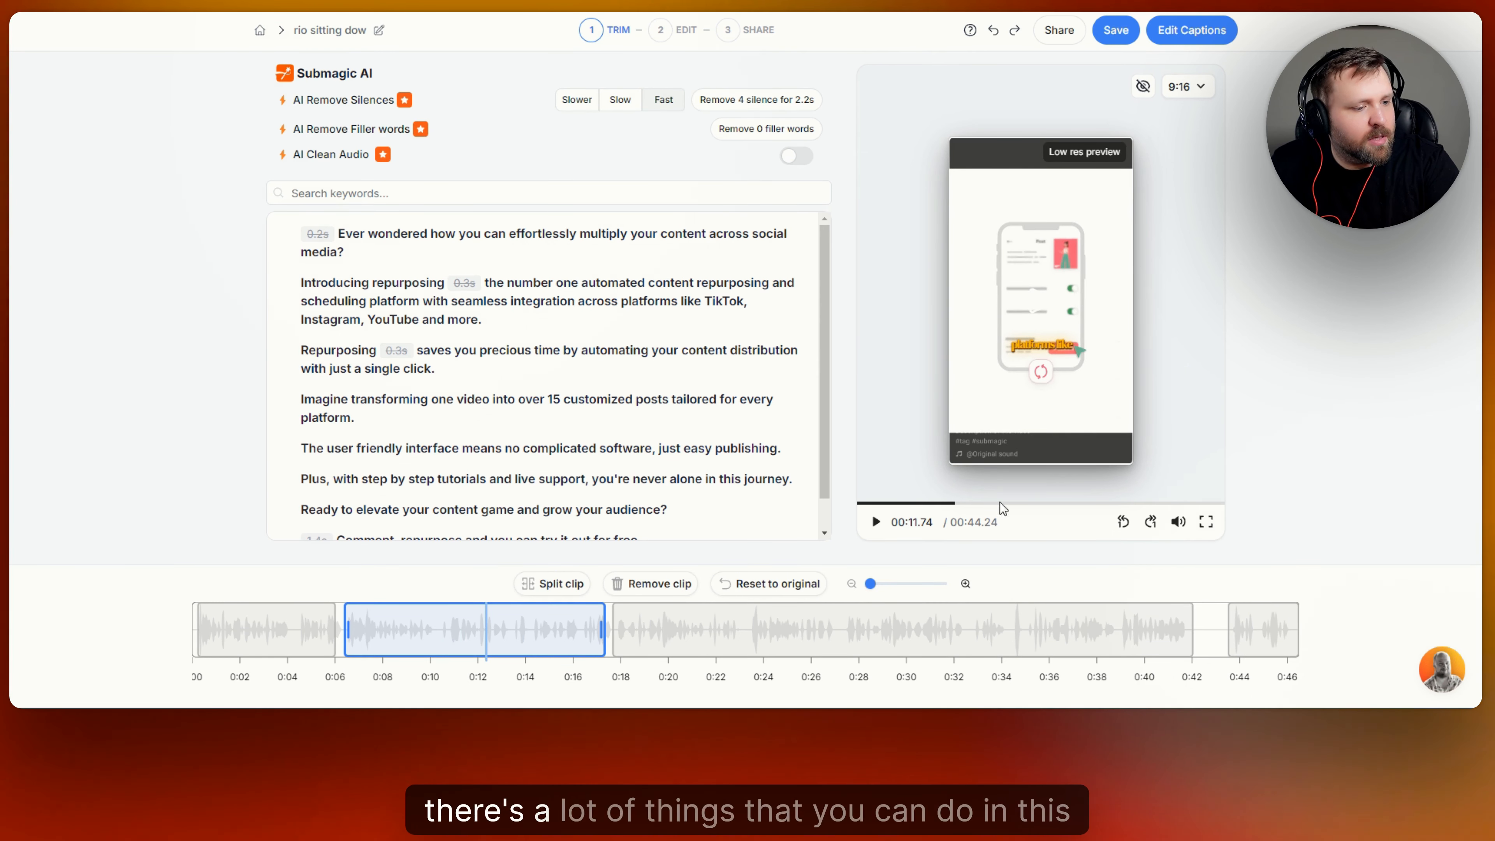
click(1199, 88)
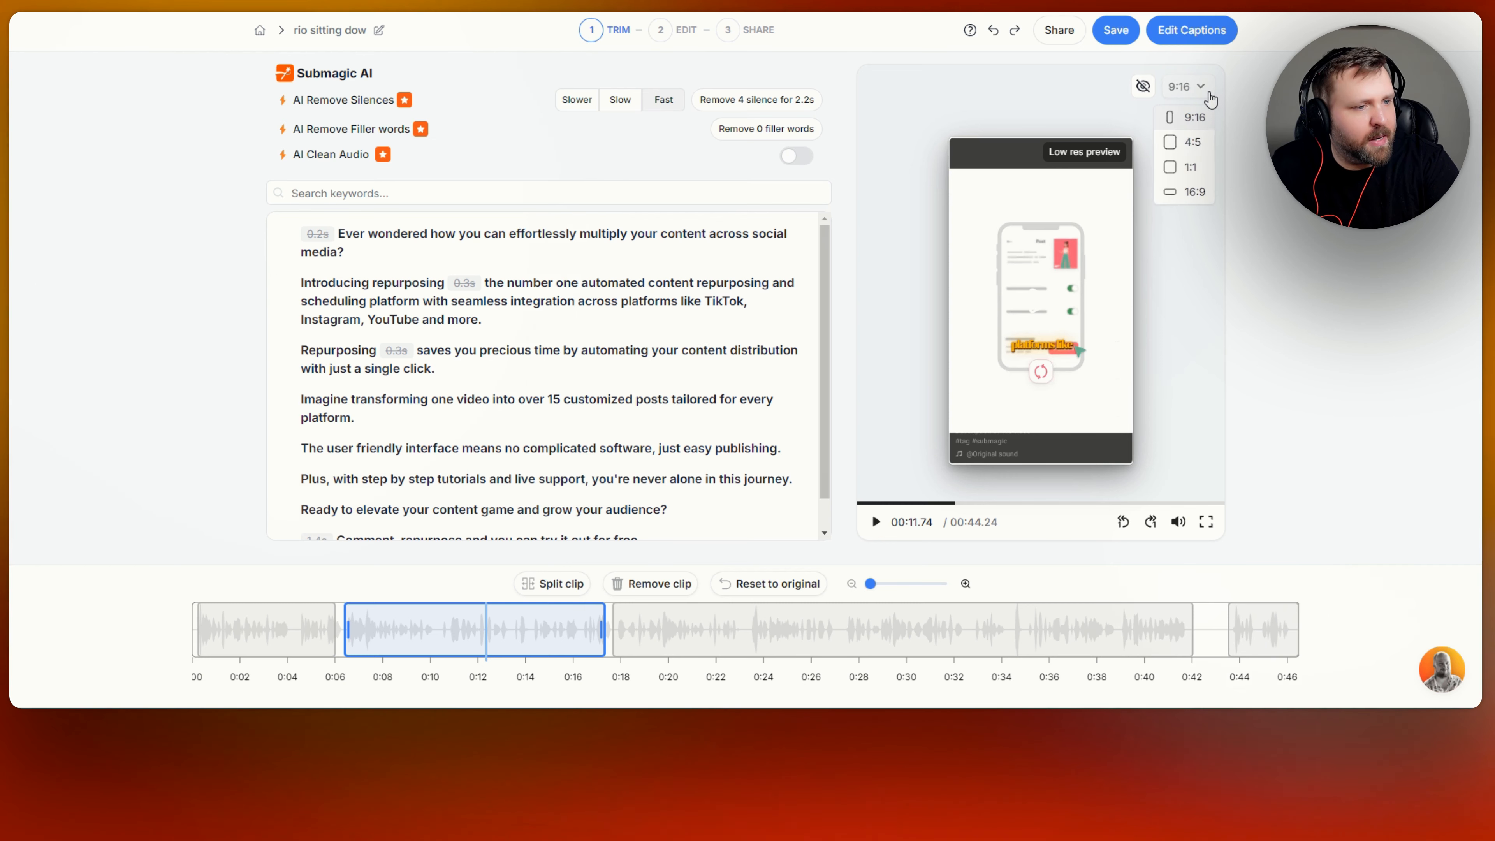
click(1202, 97)
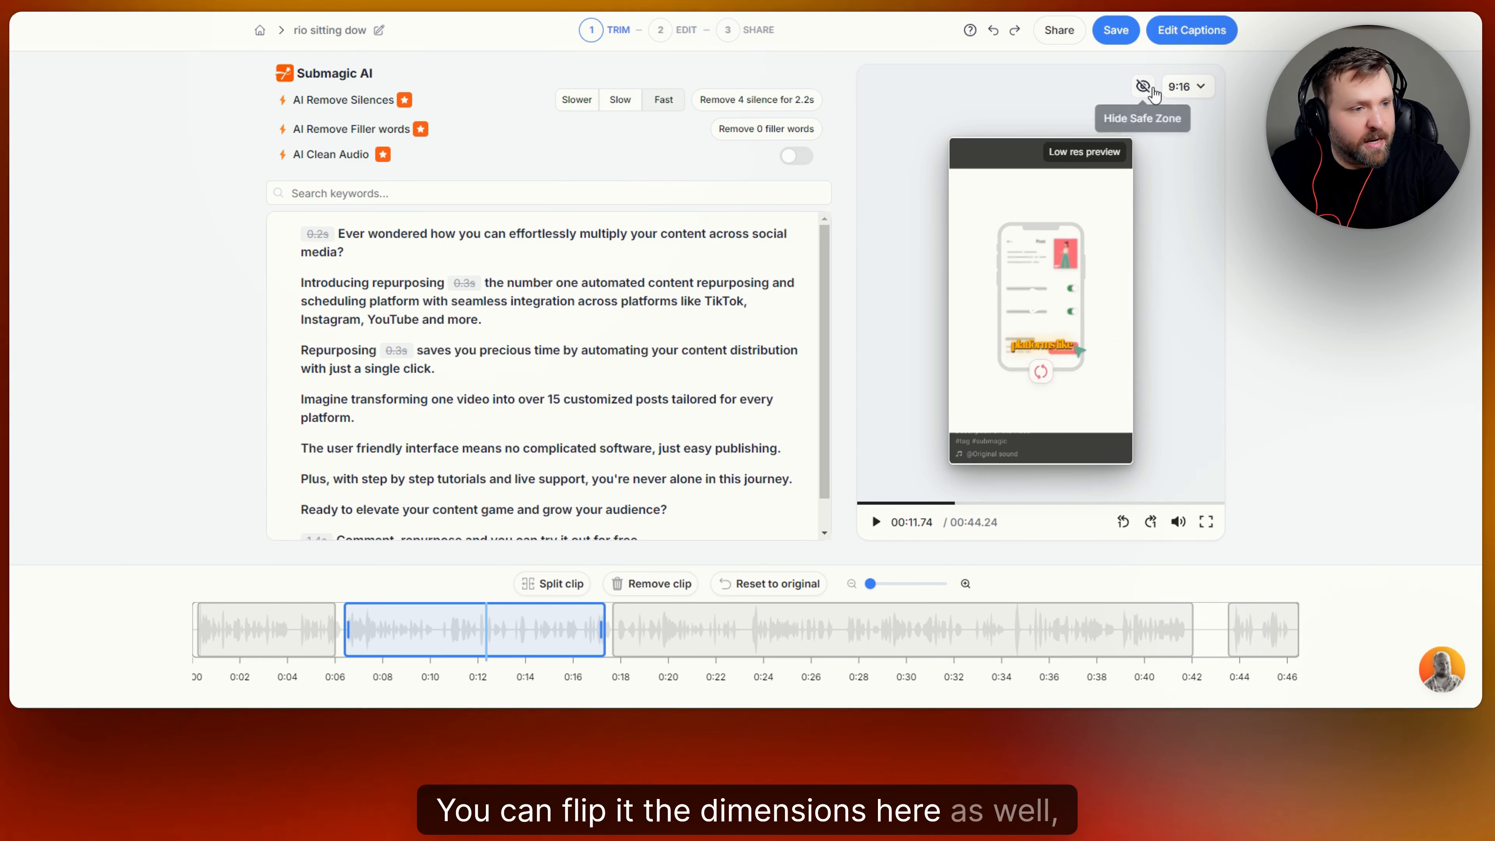
click(1189, 86)
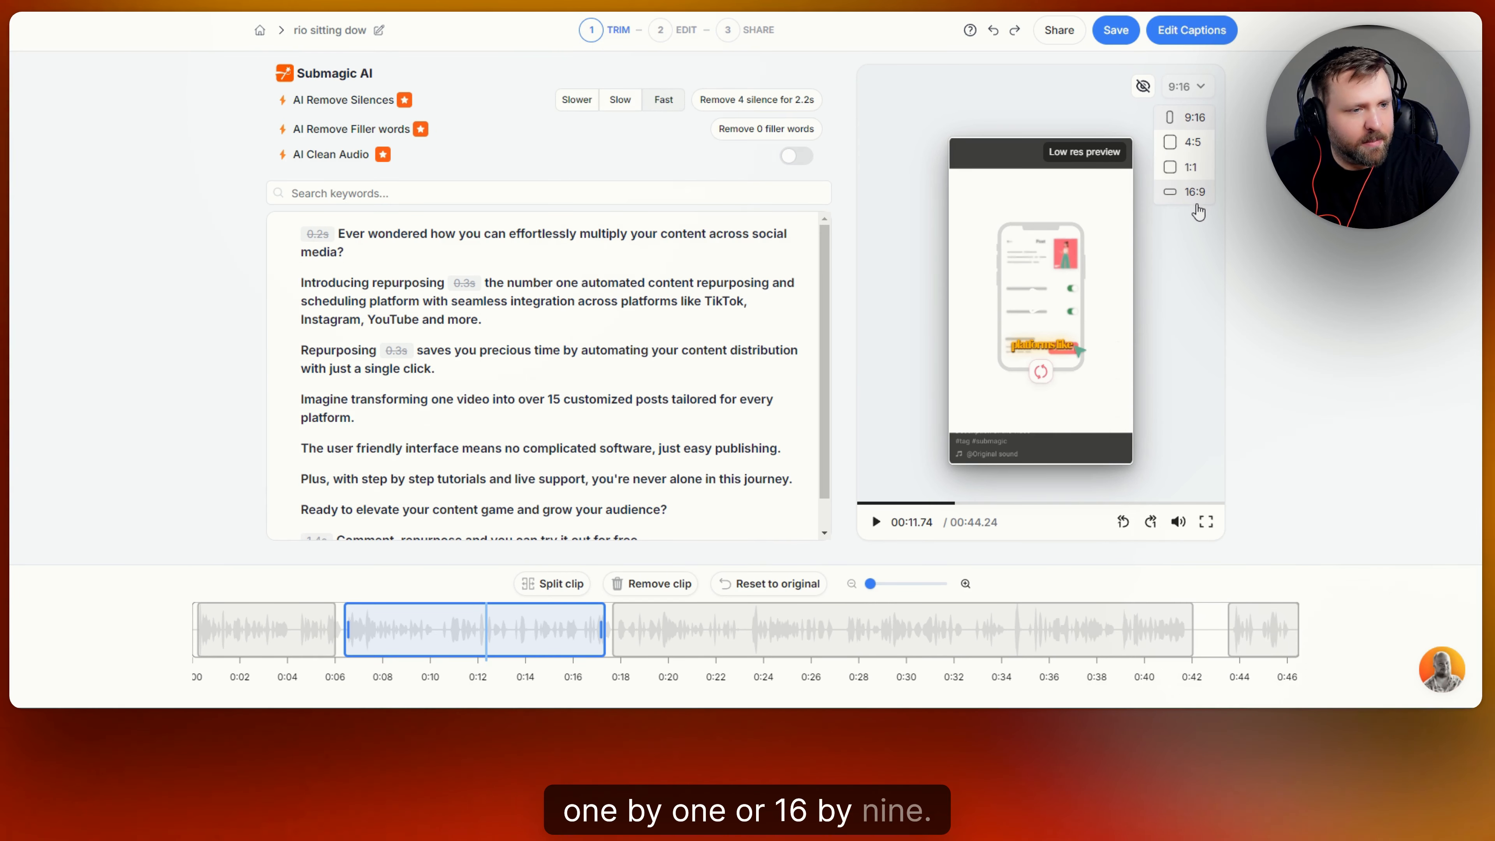
click(1195, 193)
click(1185, 86)
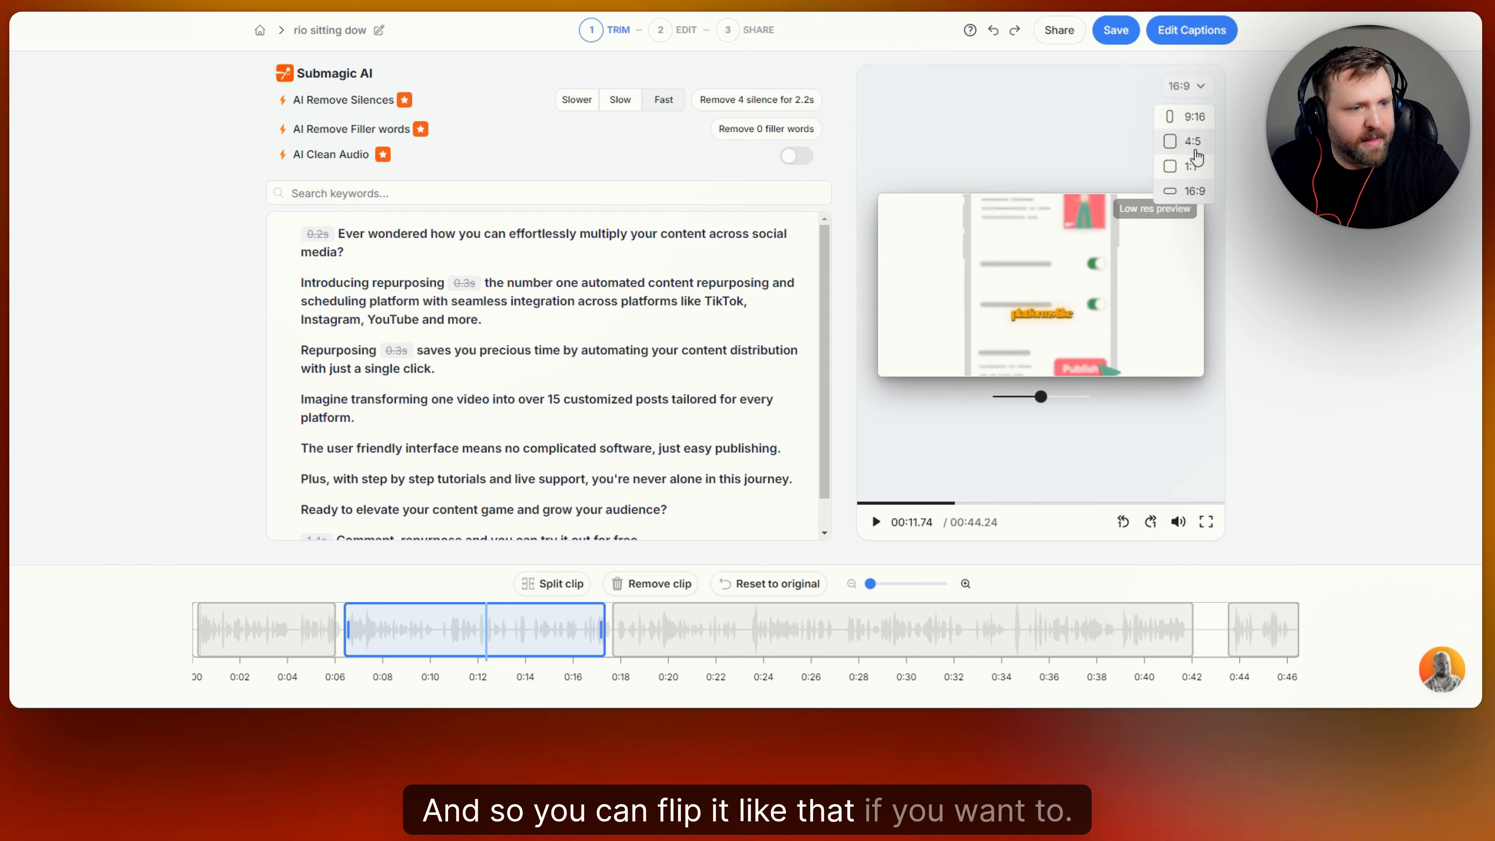
click(1191, 116)
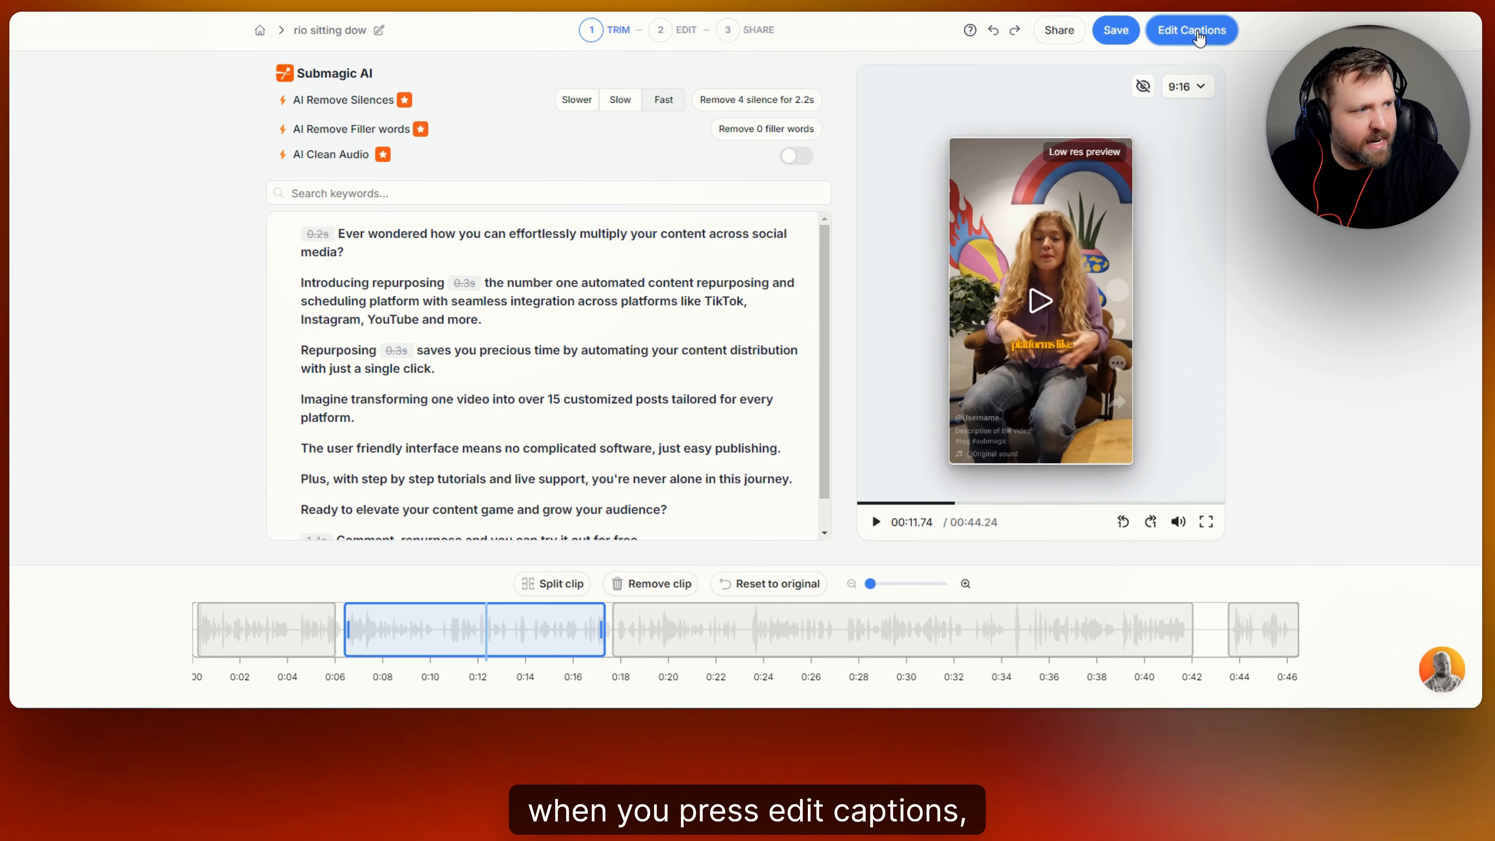
Move to caption editing and preview the Hormozi 1, 2 and 3 themes with playback.
click(1199, 36)
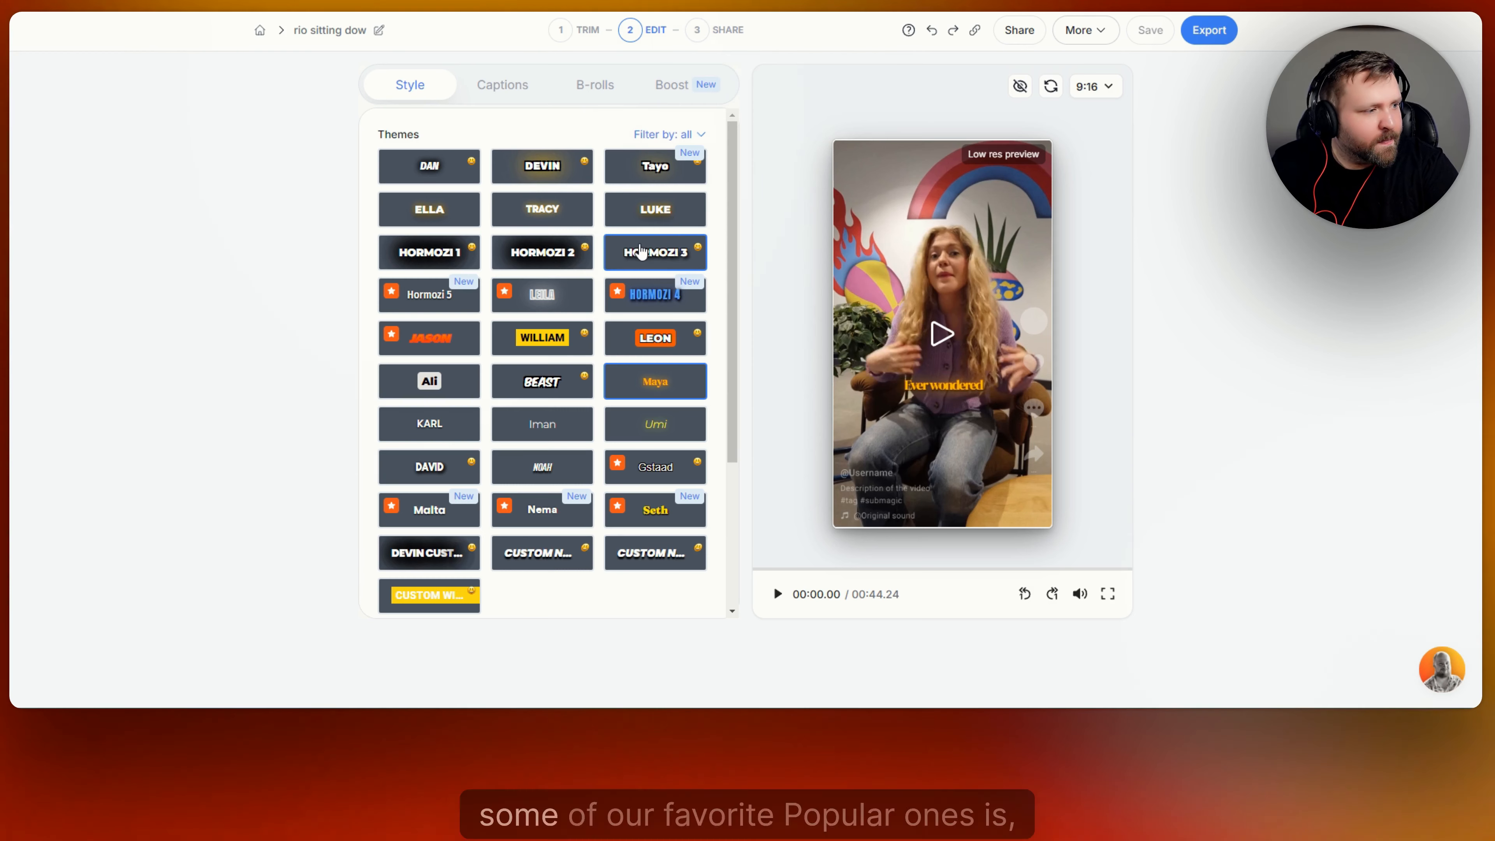
click(418, 256)
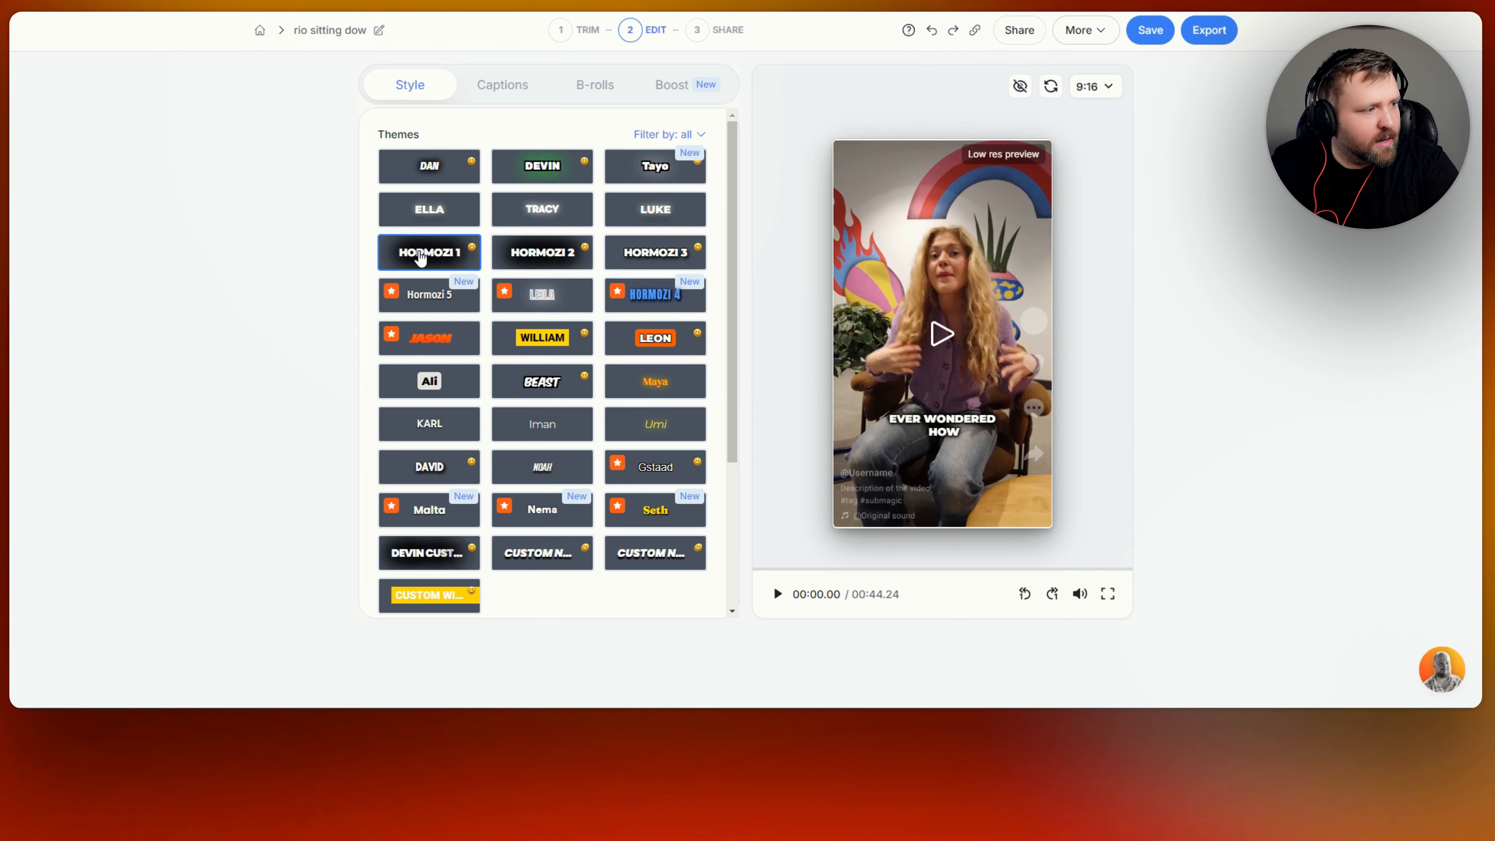
click(549, 258)
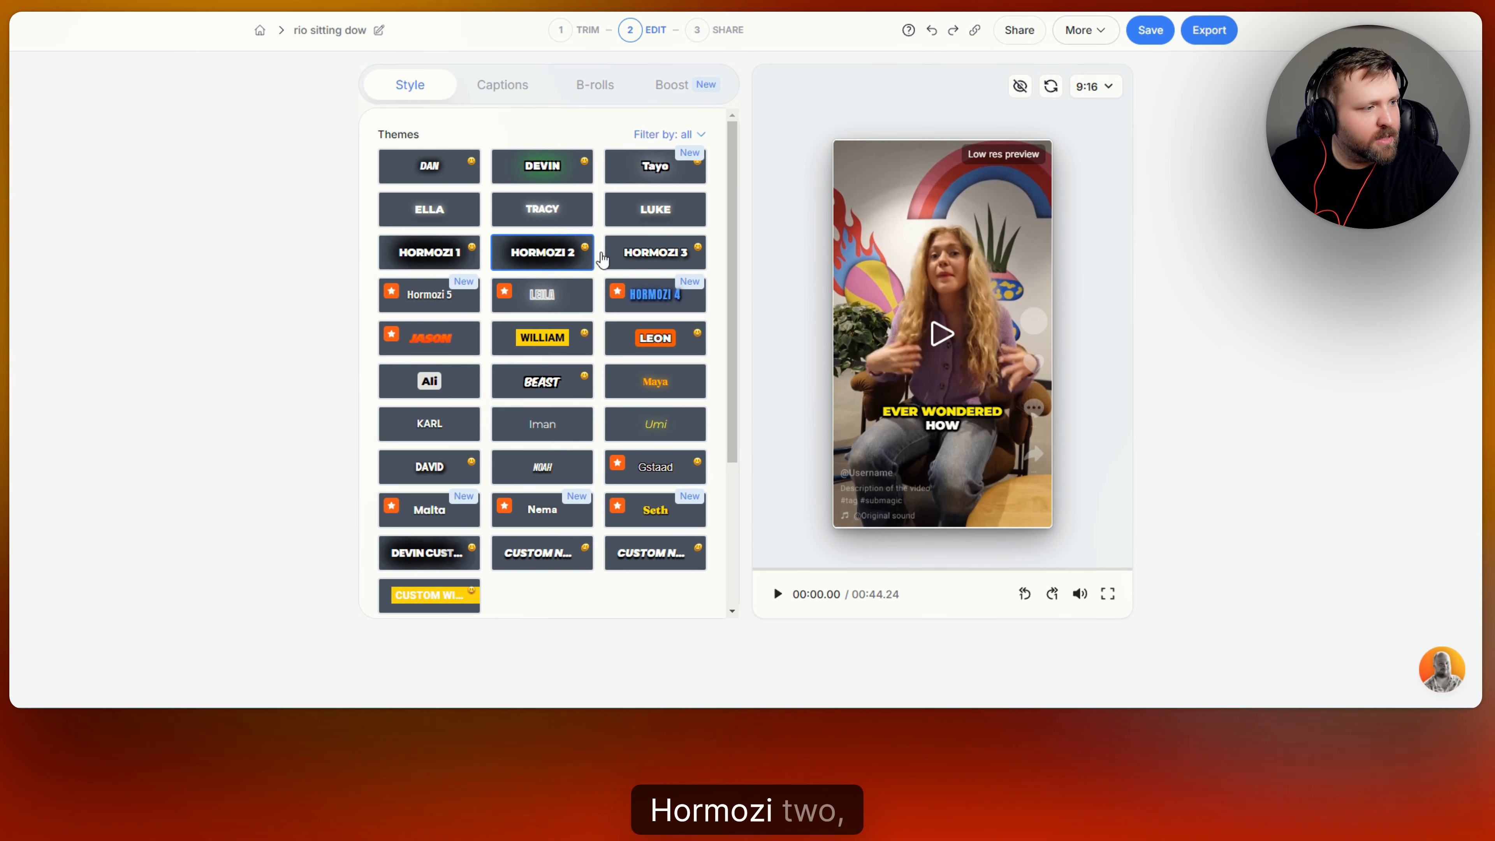
click(663, 258)
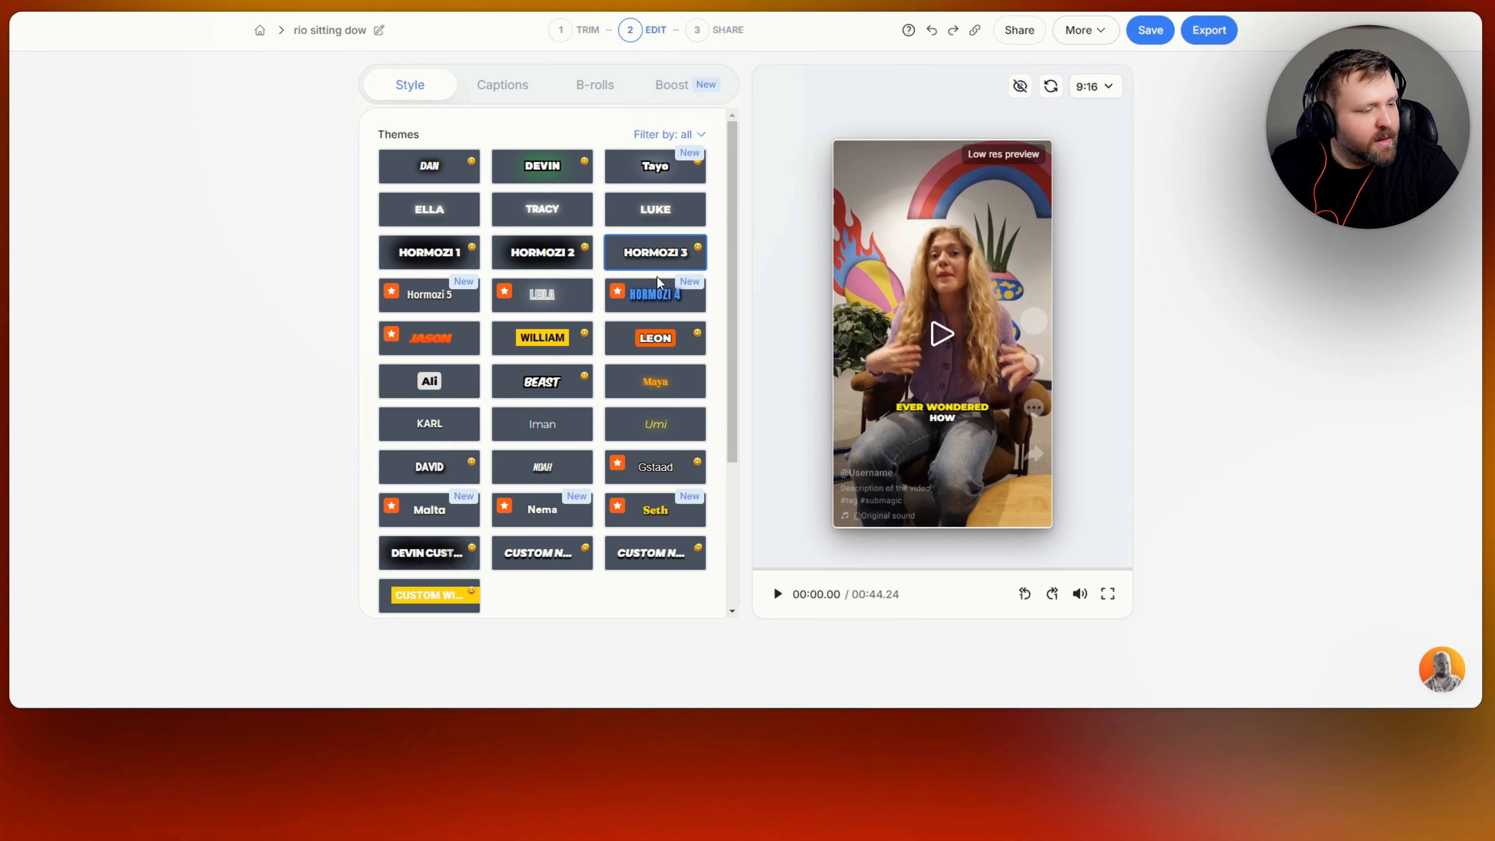
click(573, 265)
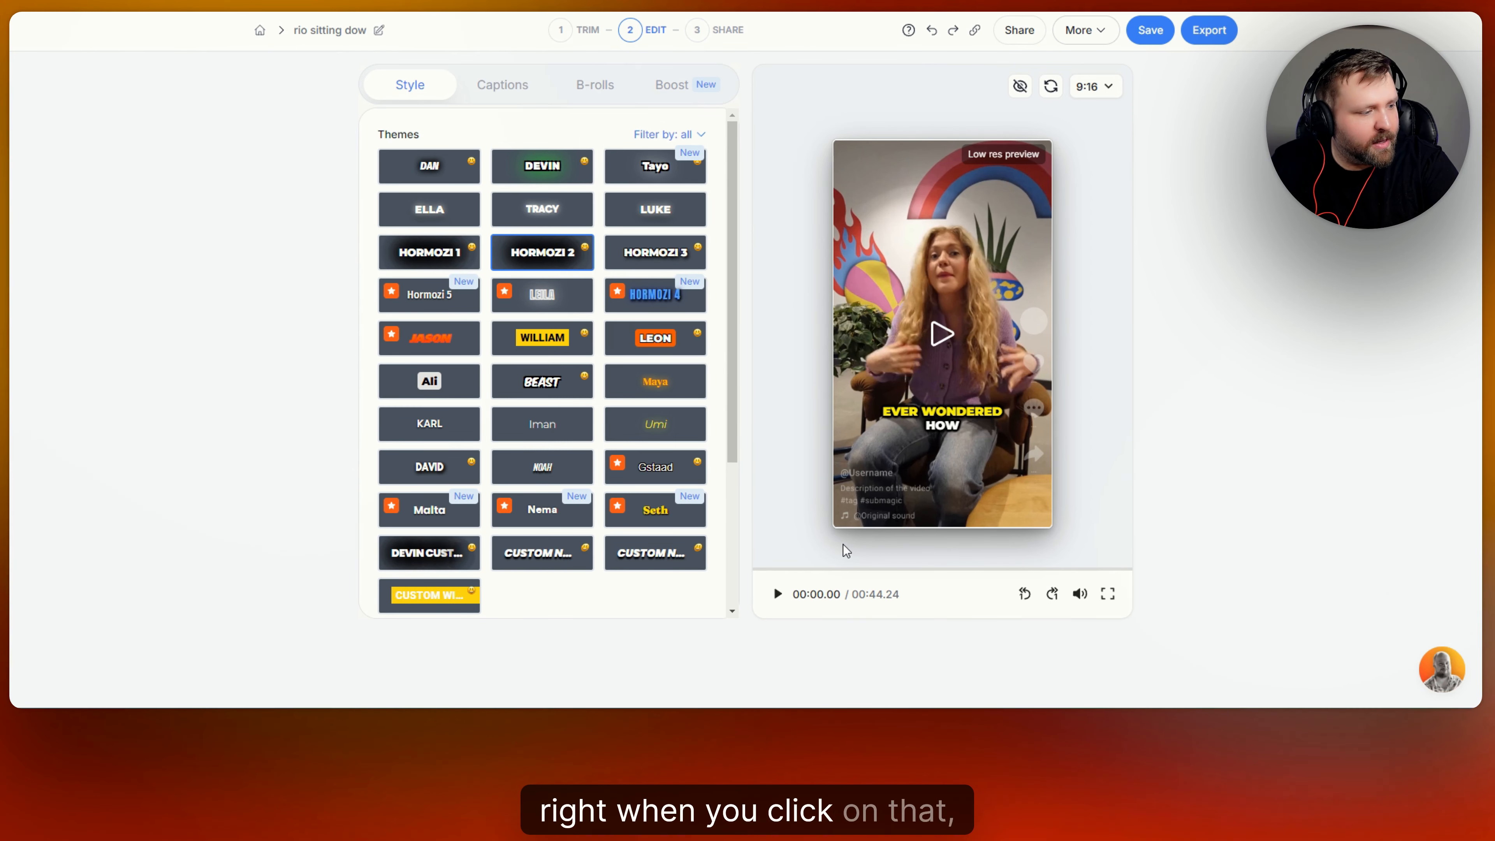
click(776, 595)
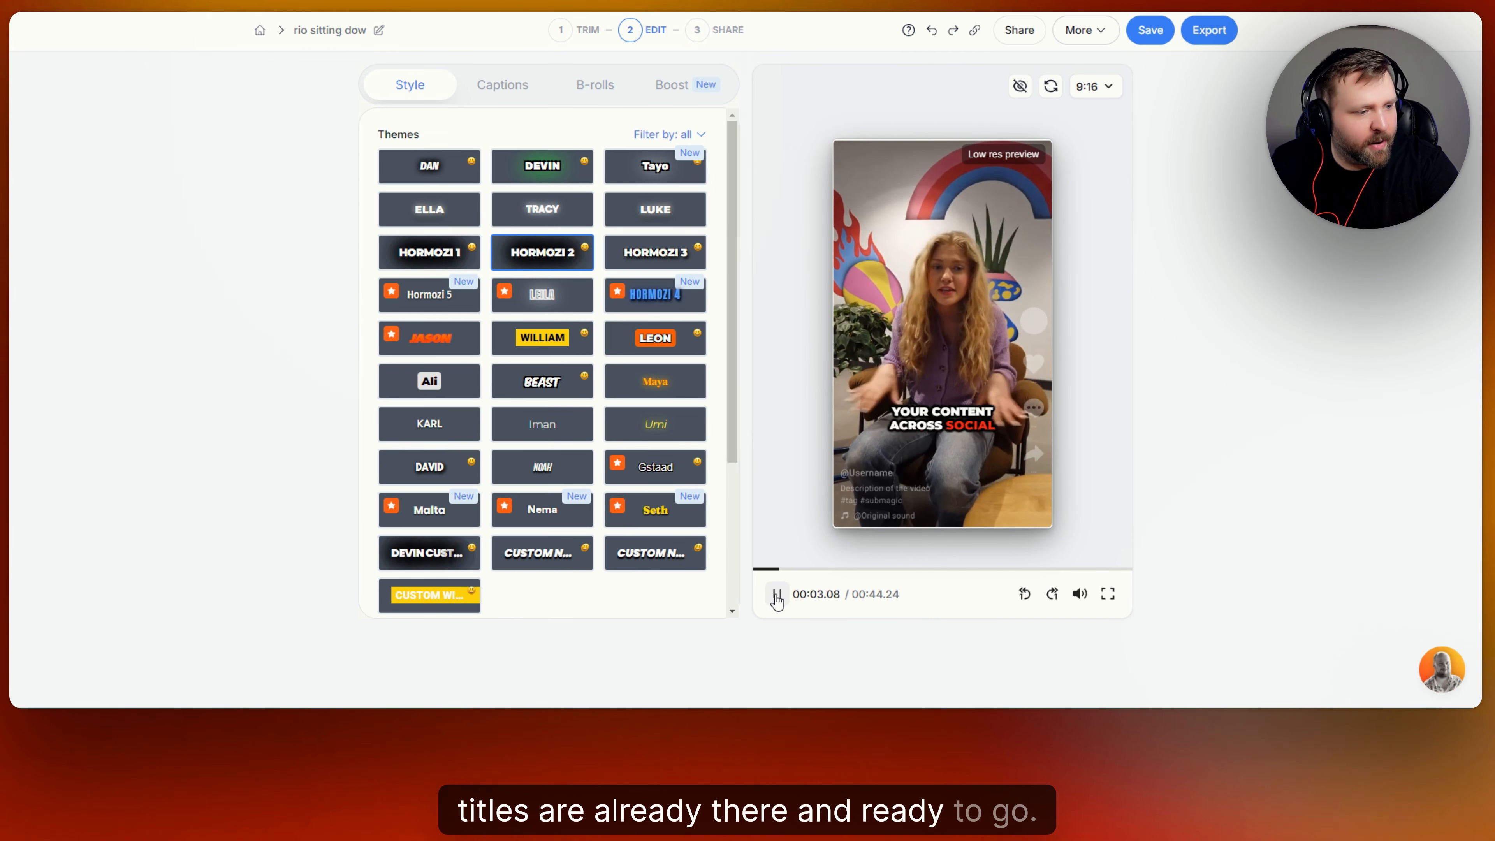
click(776, 593)
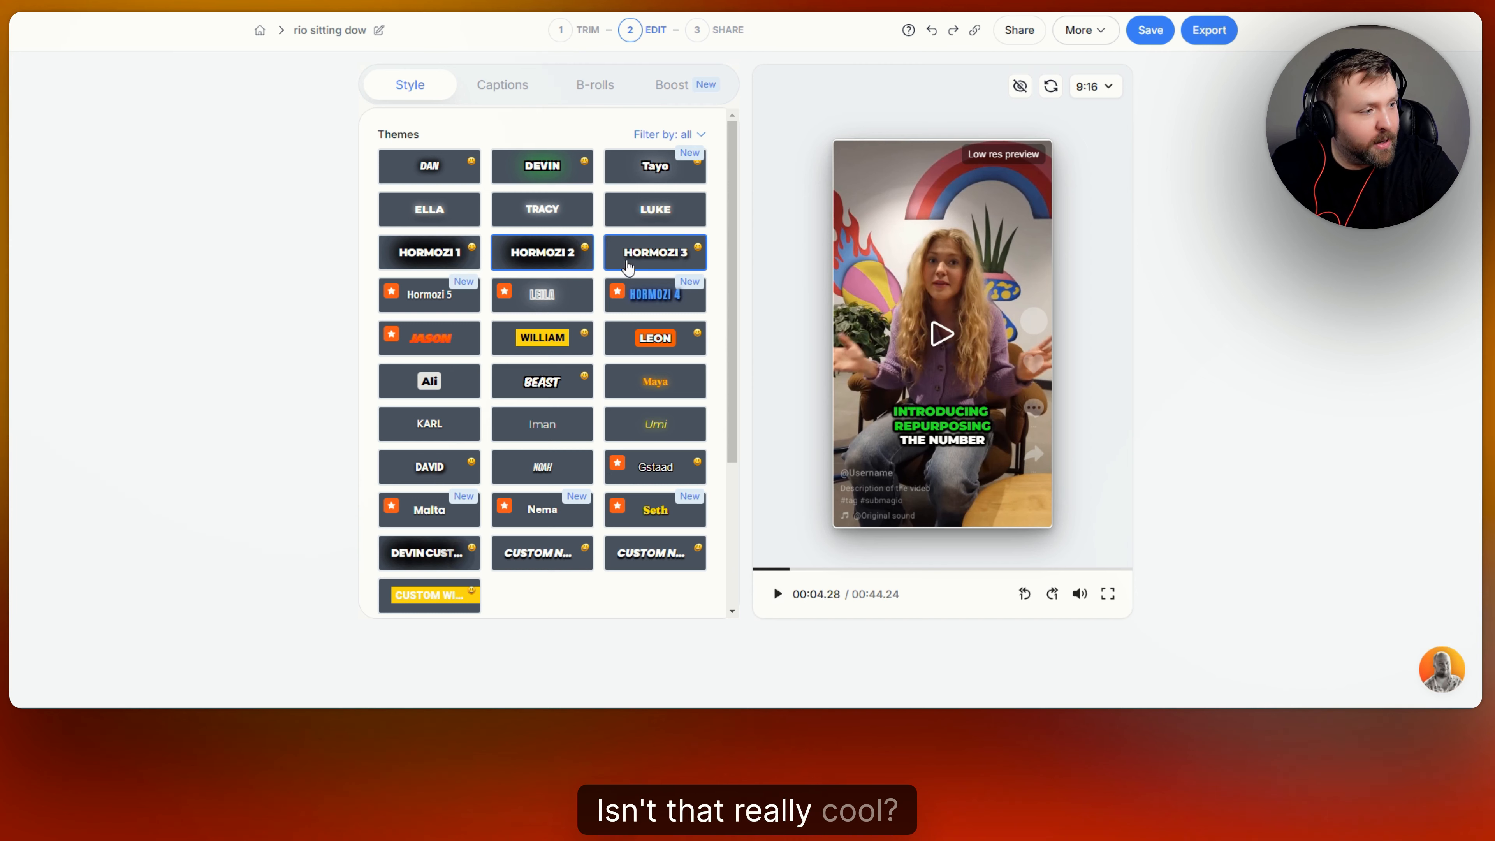
click(629, 266)
click(775, 594)
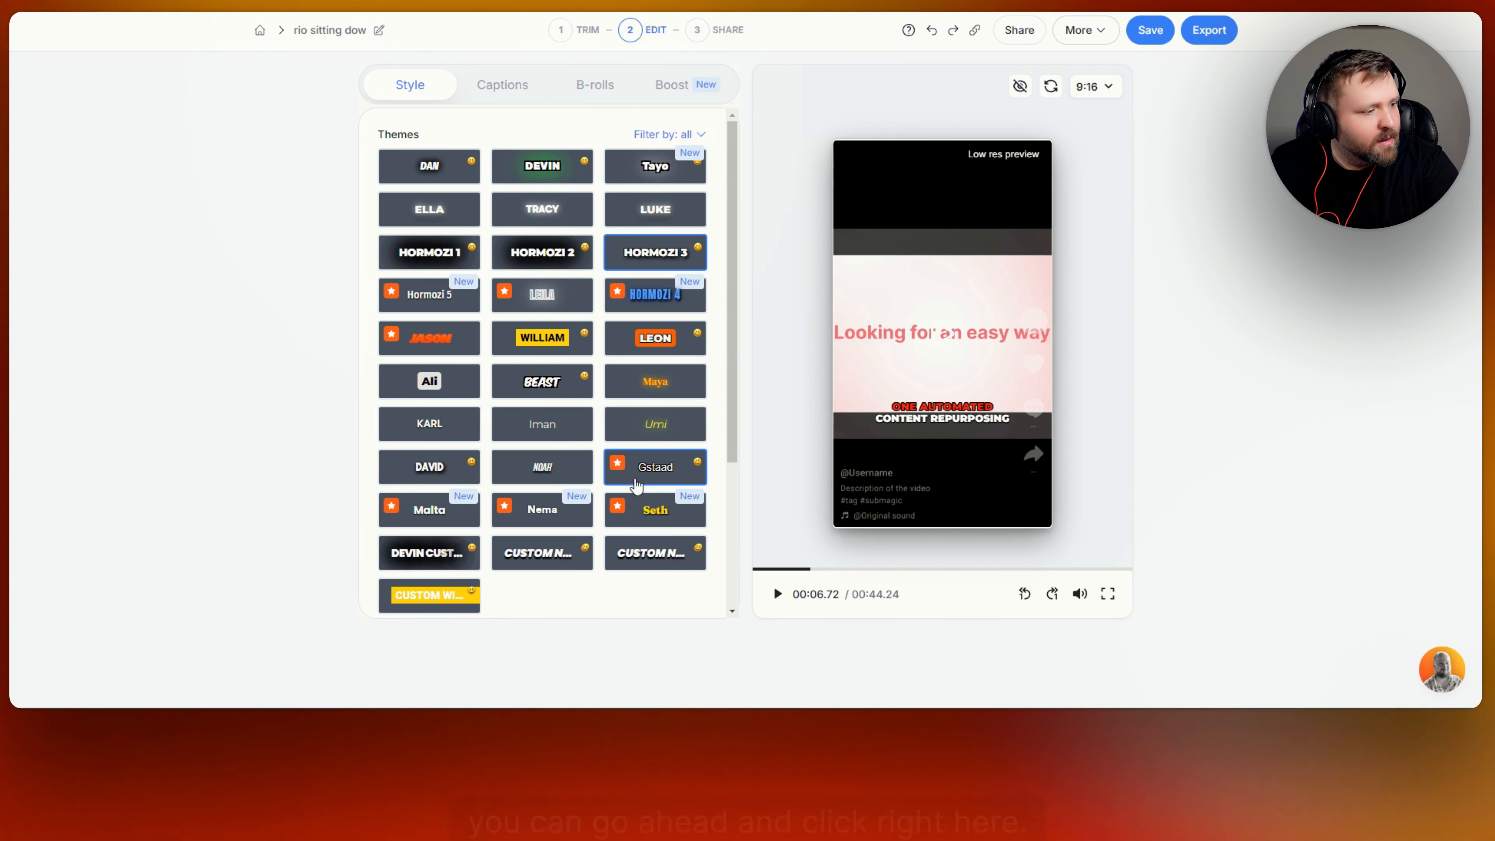
Try the Ali, Hormozi 4, Hormozi 5, Seth and Nema themes, then apply Malta.
click(423, 380)
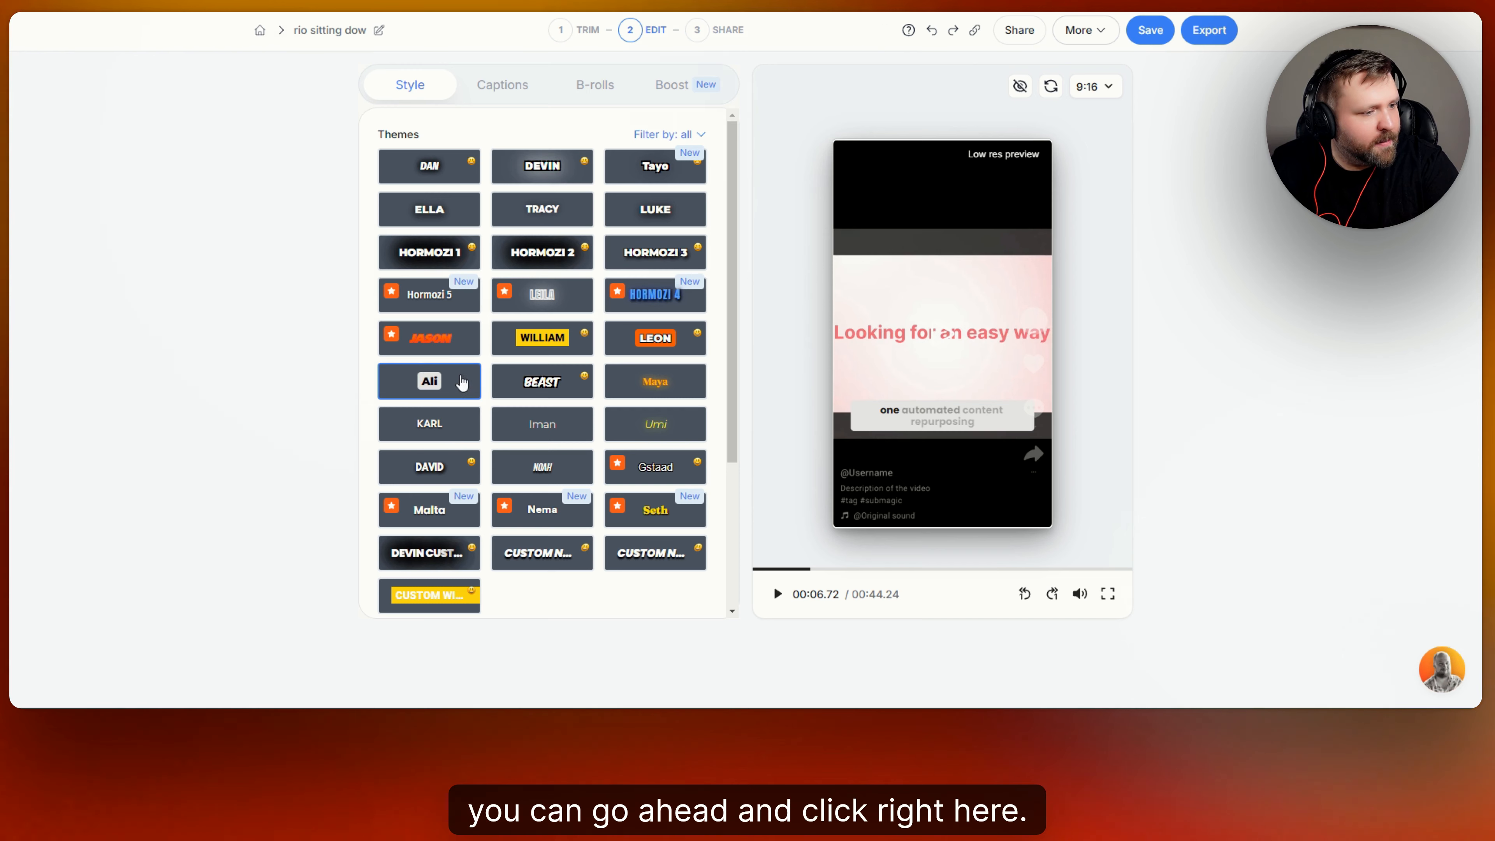
click(778, 595)
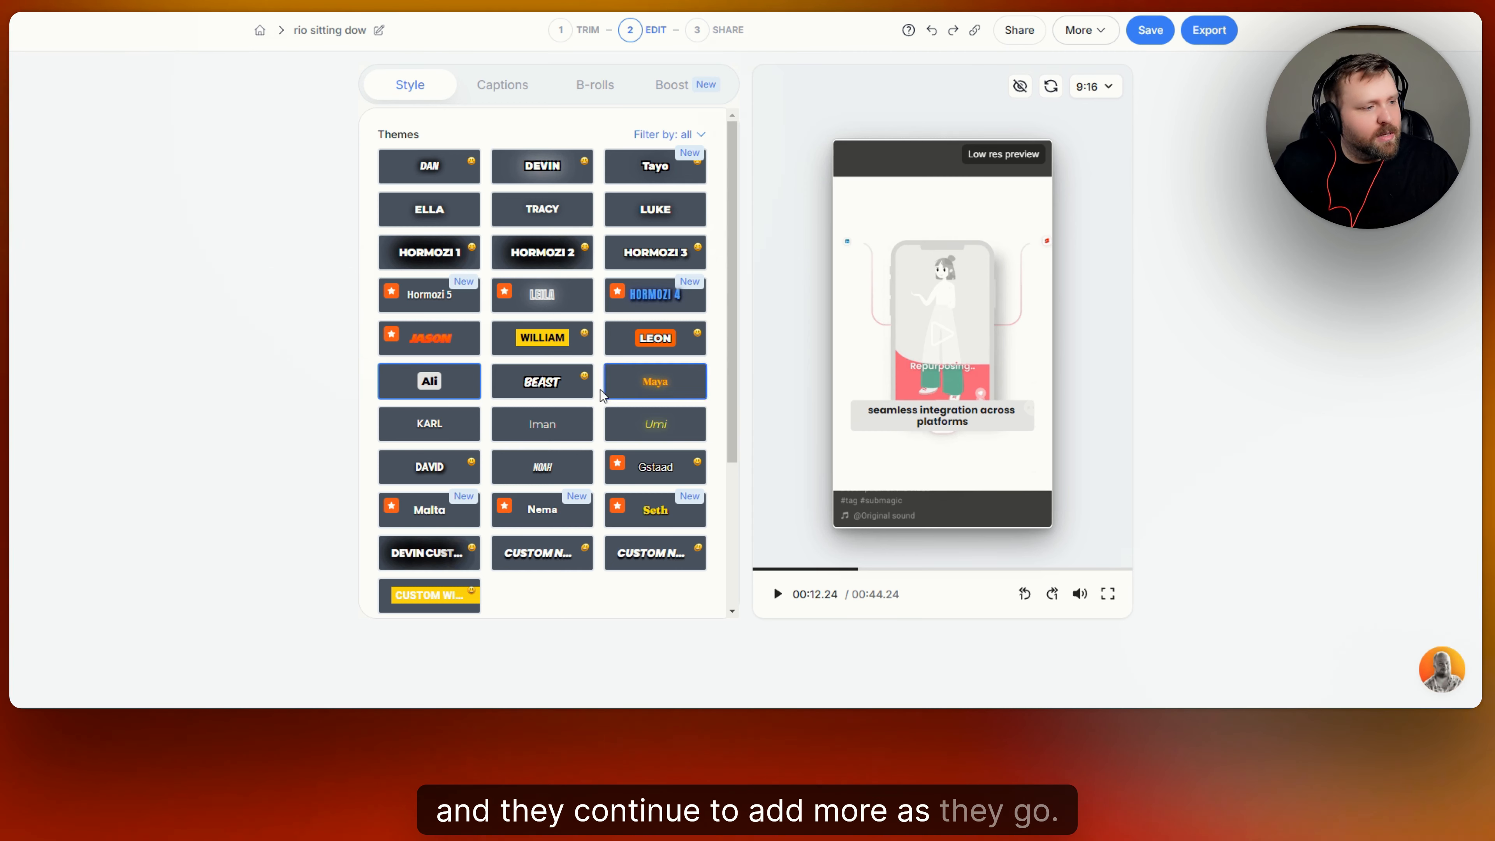
click(663, 302)
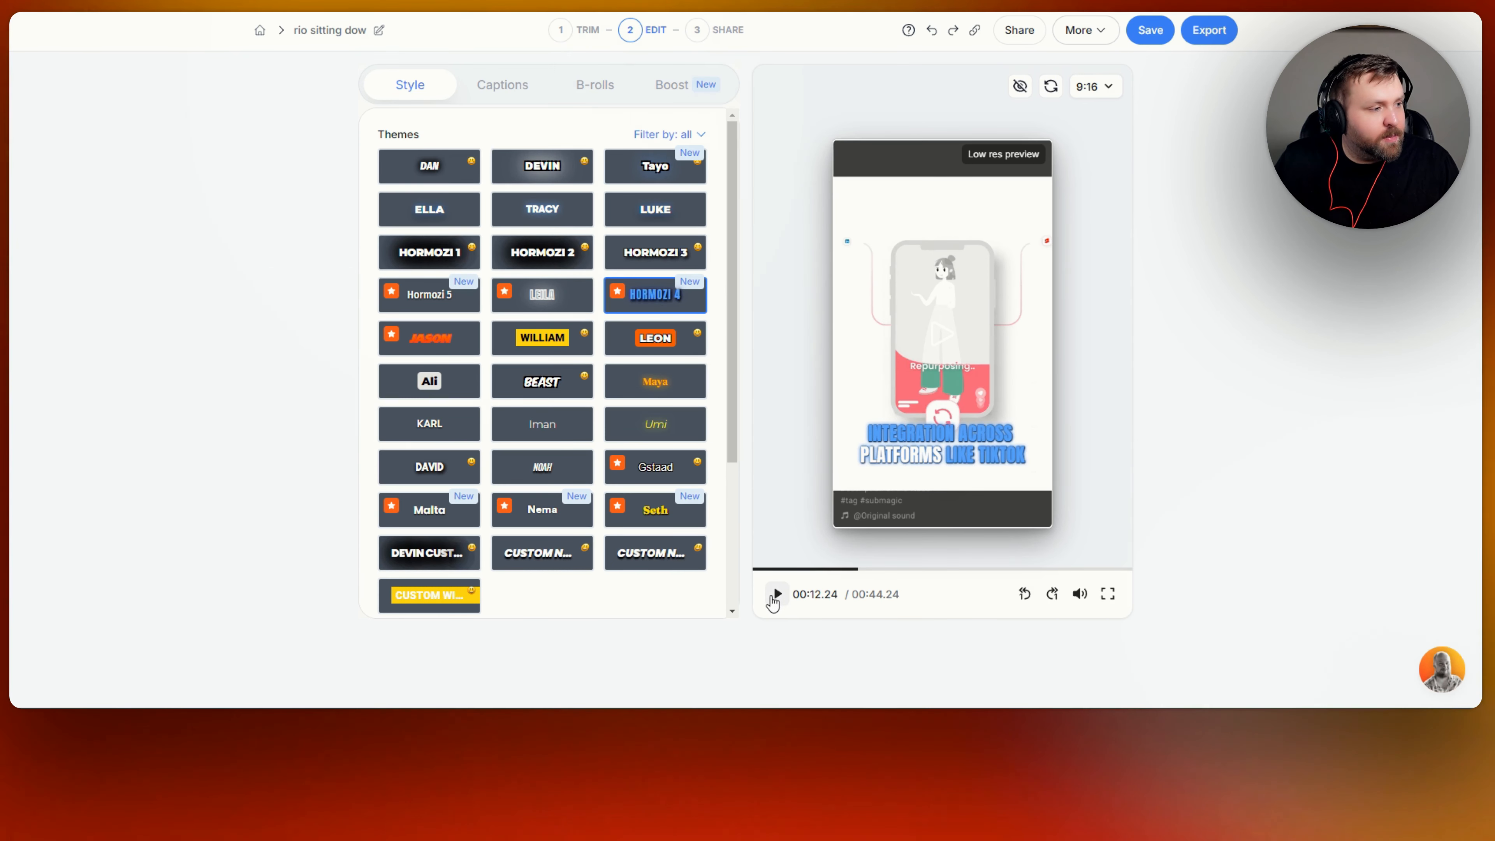
click(423, 305)
click(705, 524)
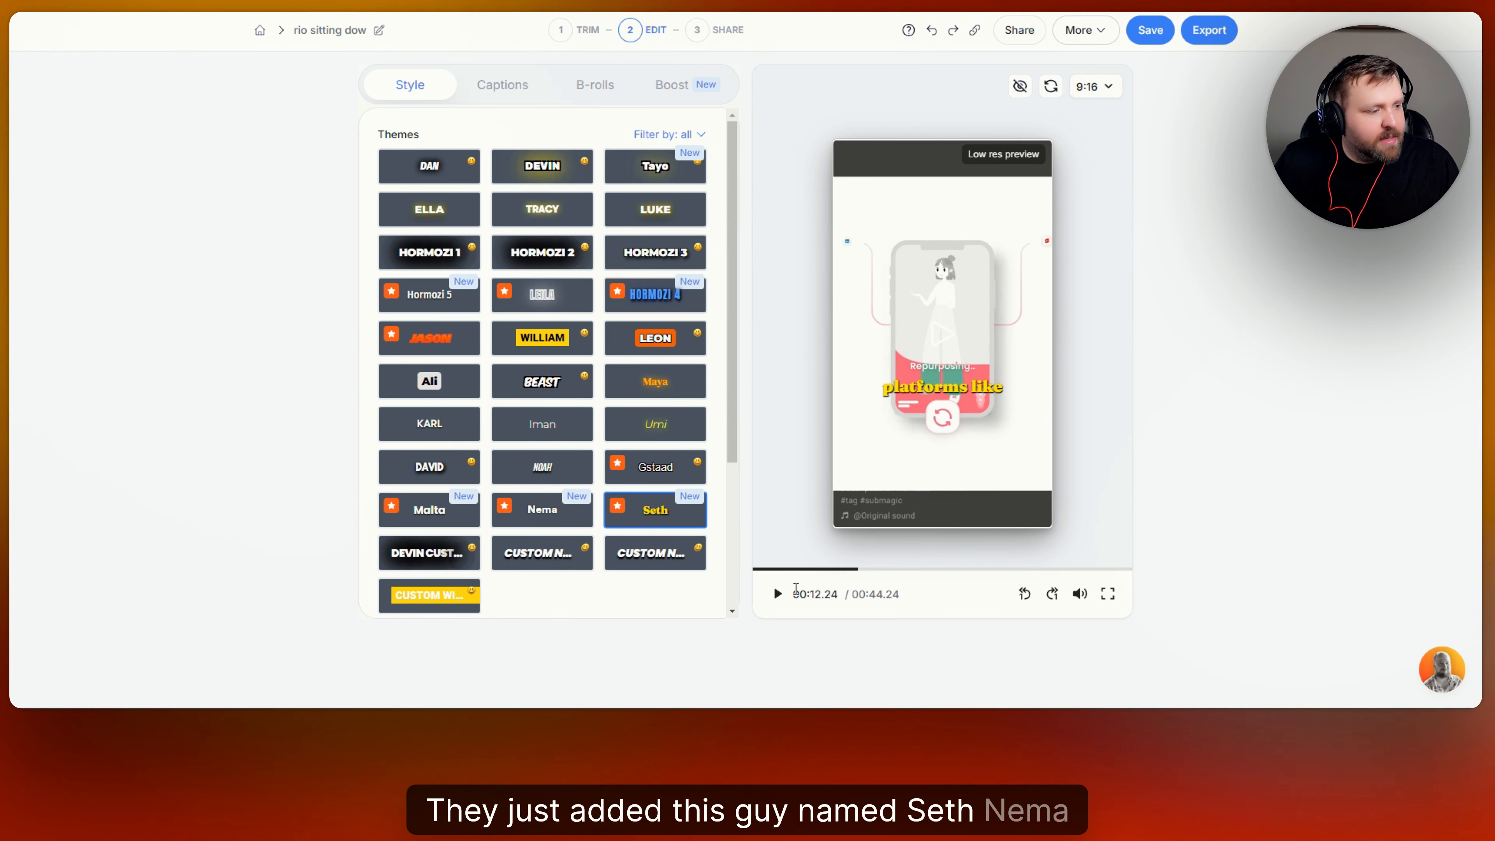
click(550, 528)
click(431, 513)
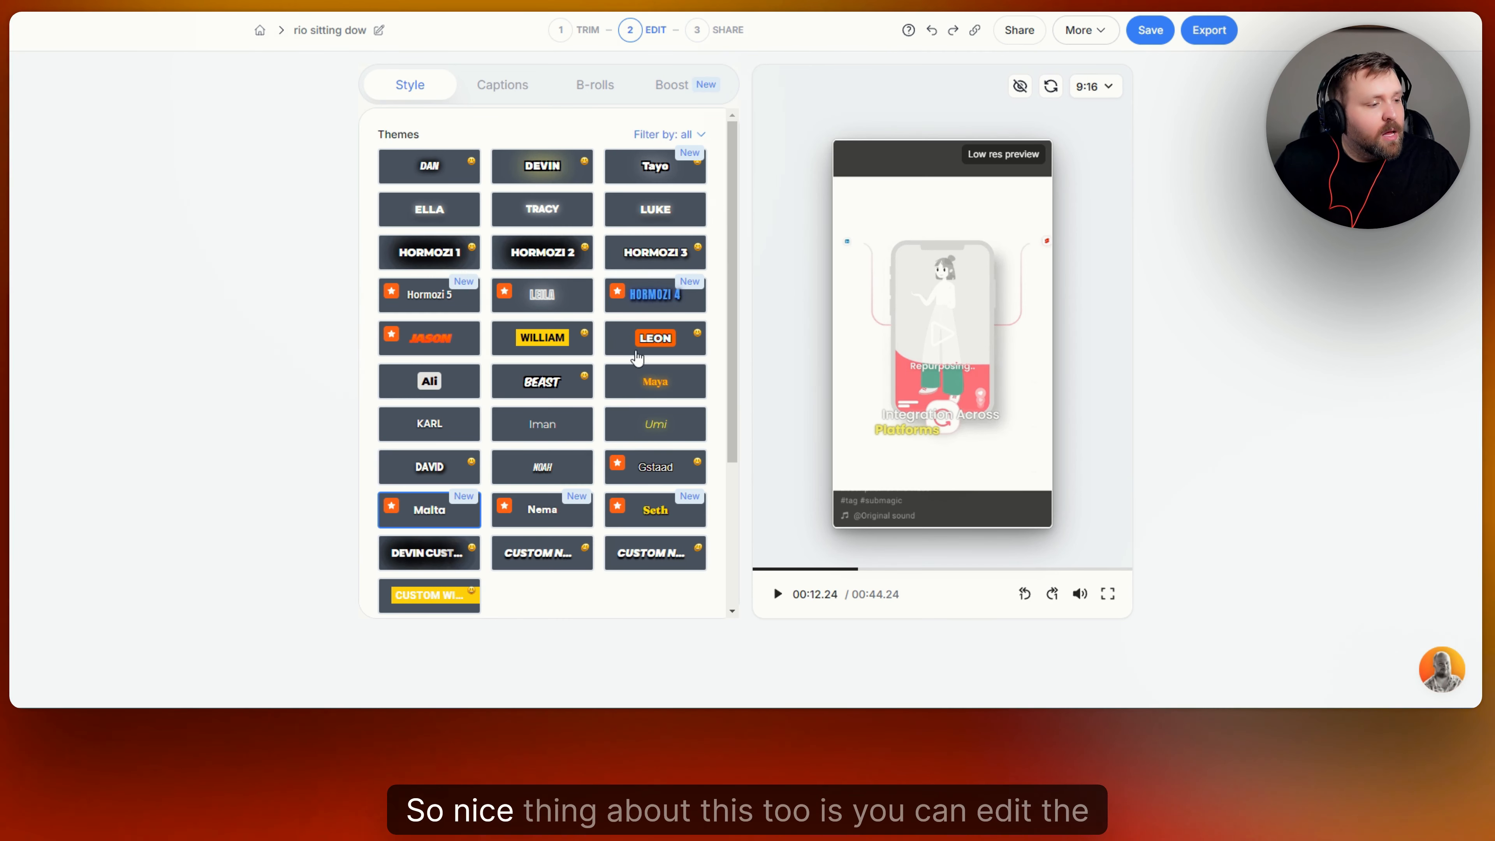
scroll(637, 357, down, 4)
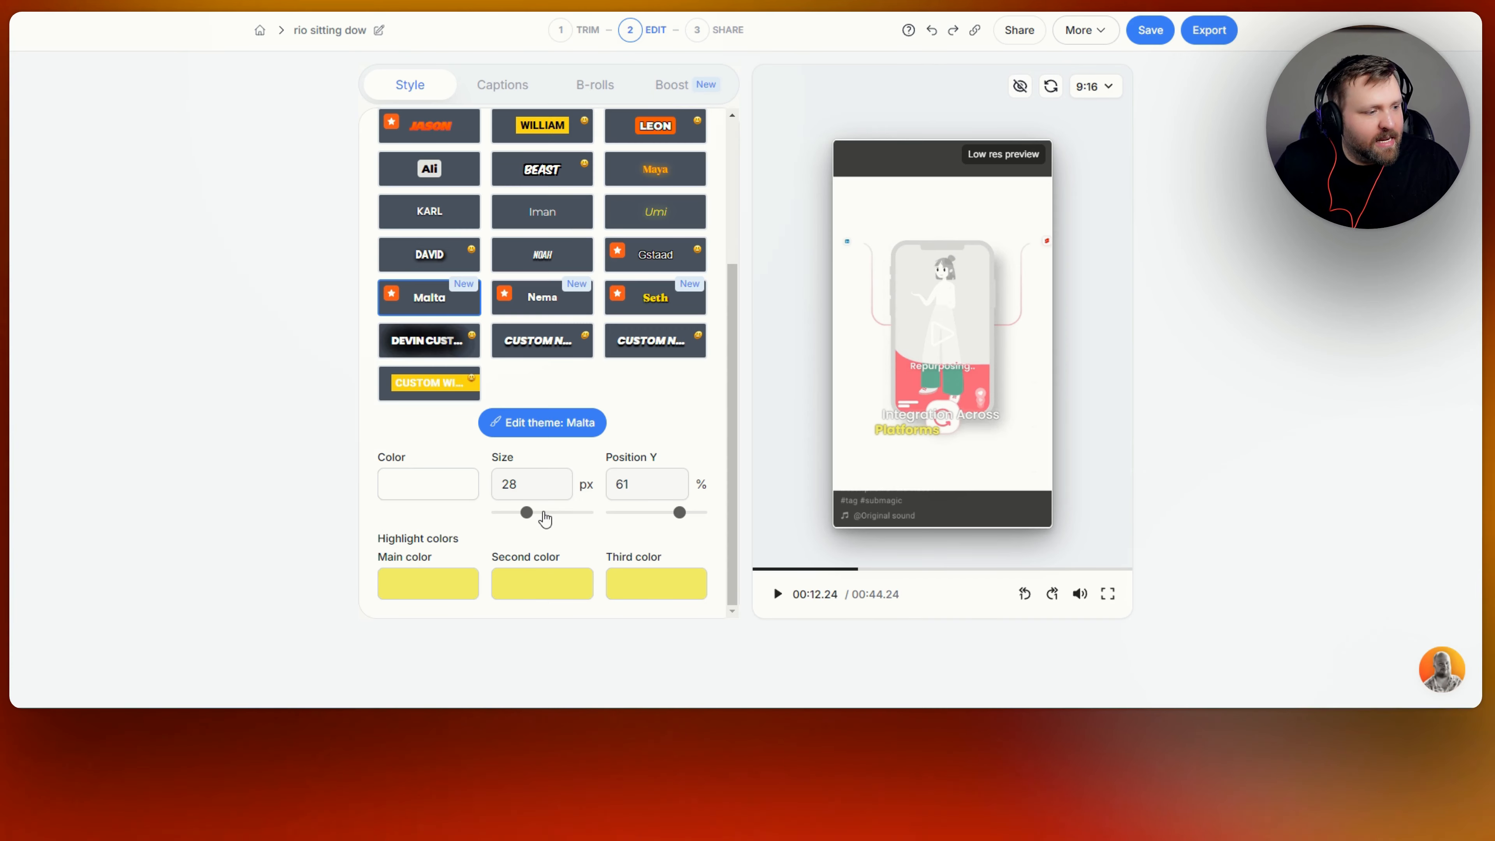
Open the caption colour picker and dismiss it without changing anything.
click(456, 499)
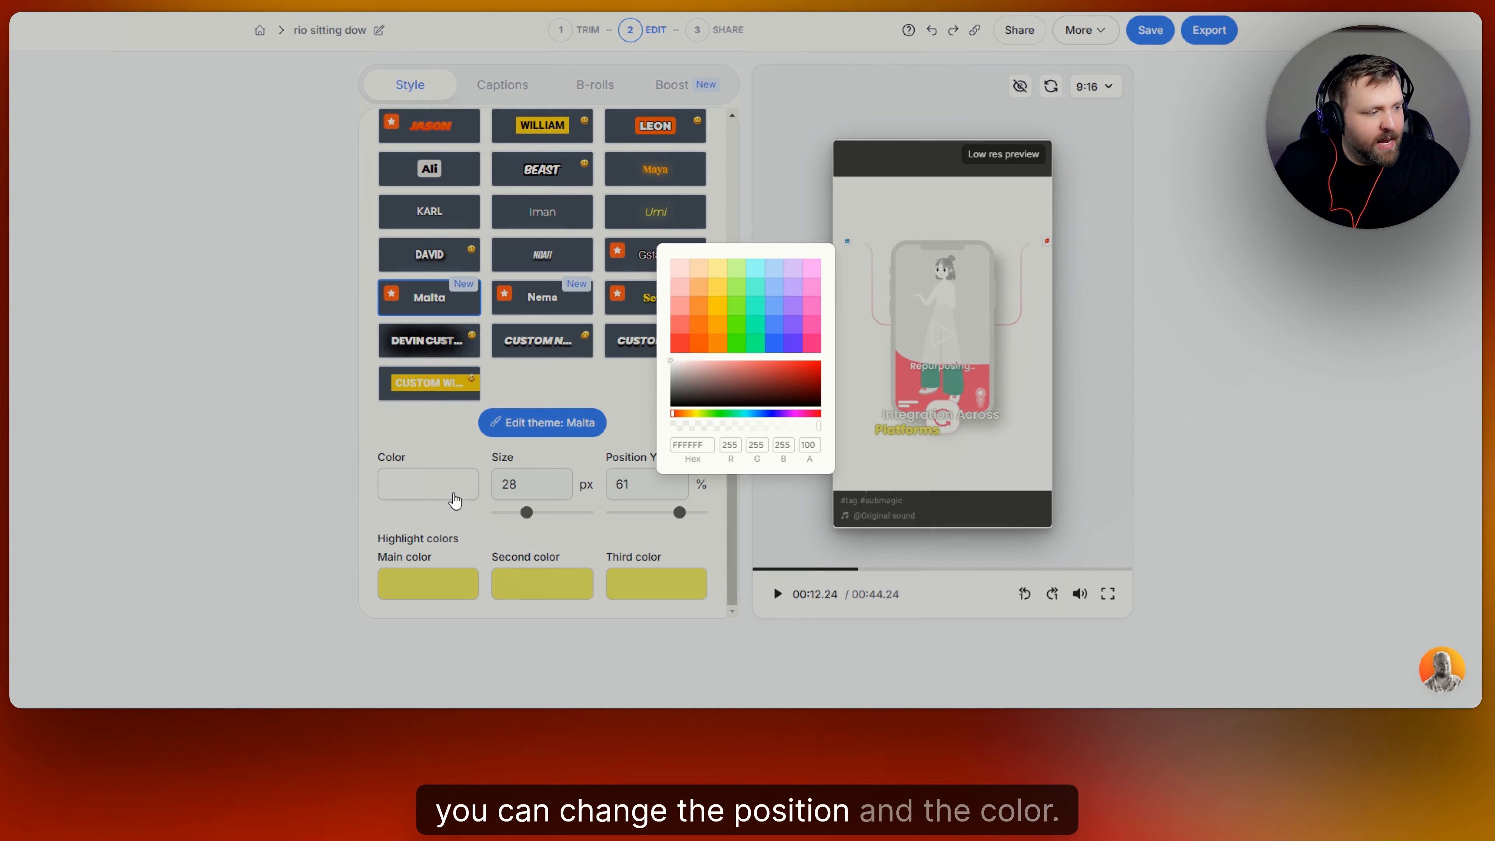
click(636, 403)
scroll(654, 303, up, 3)
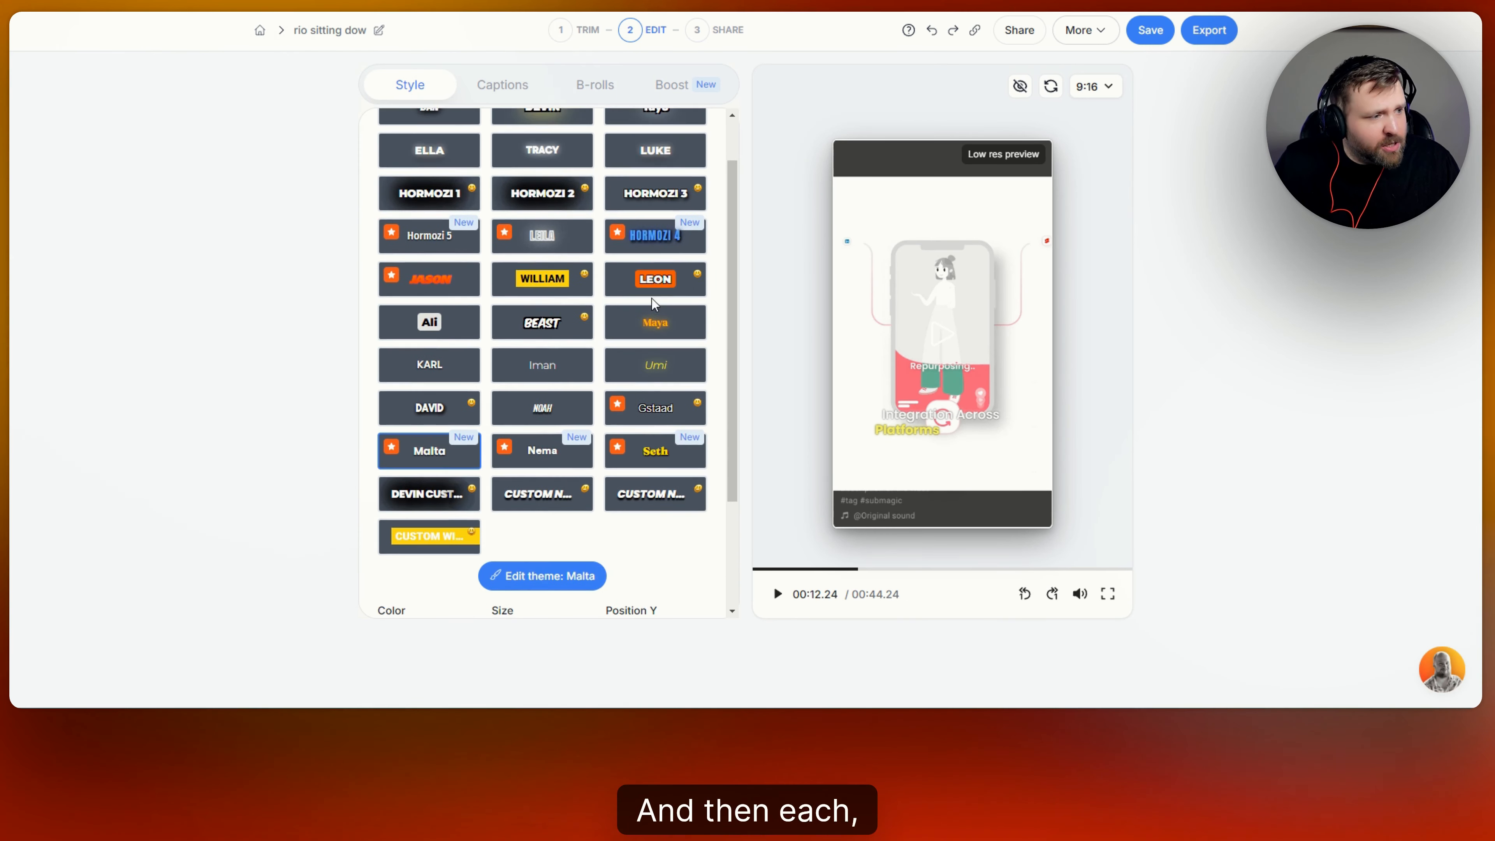
Apply the LEON theme and set its main highlight colour to blue 5588FF.
click(654, 280)
scroll(406, 574, down, 3)
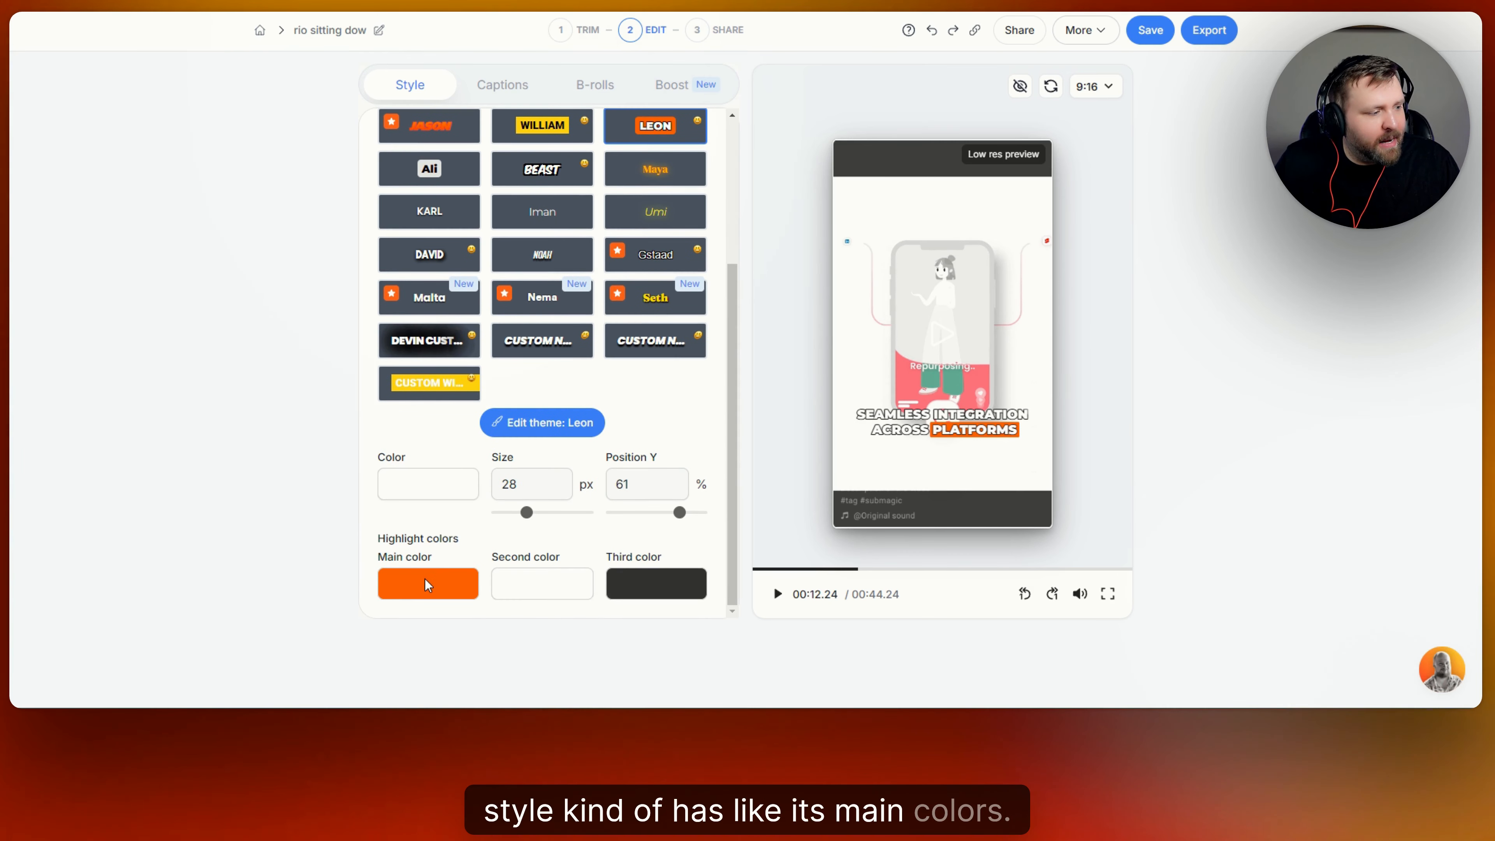
click(467, 589)
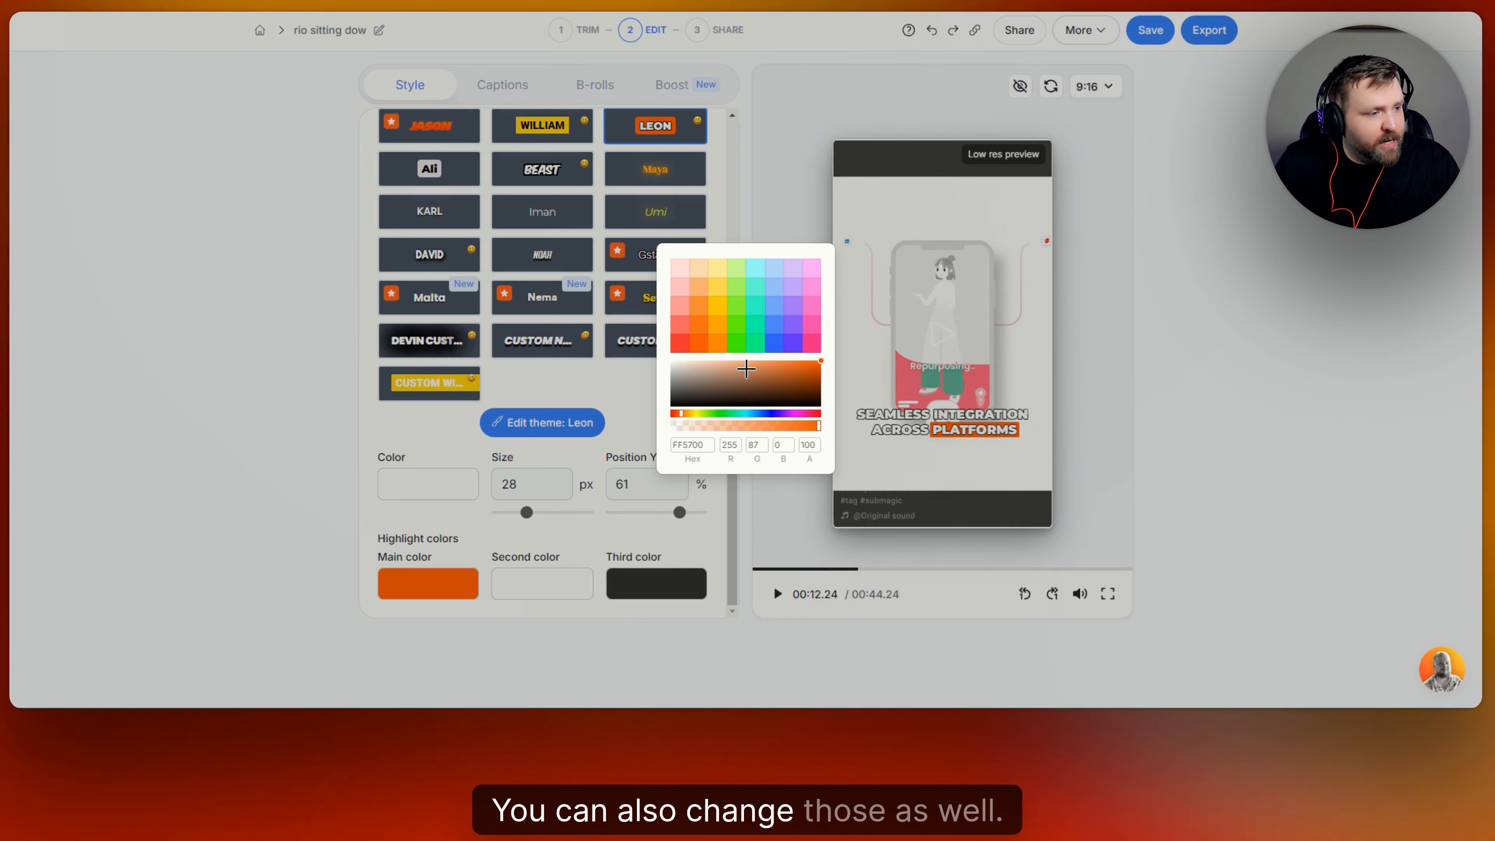
click(776, 329)
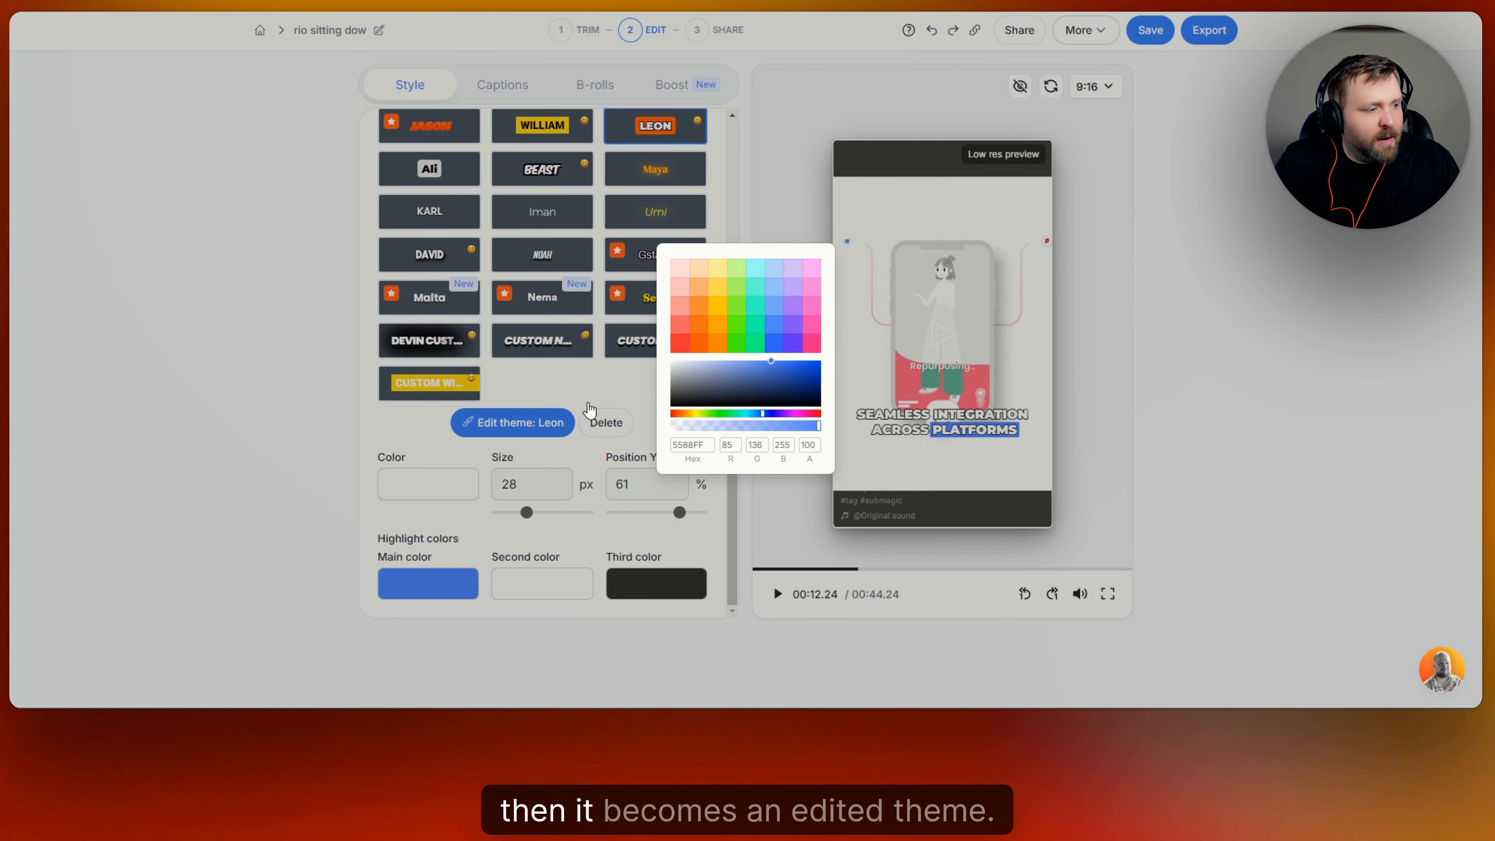
click(595, 372)
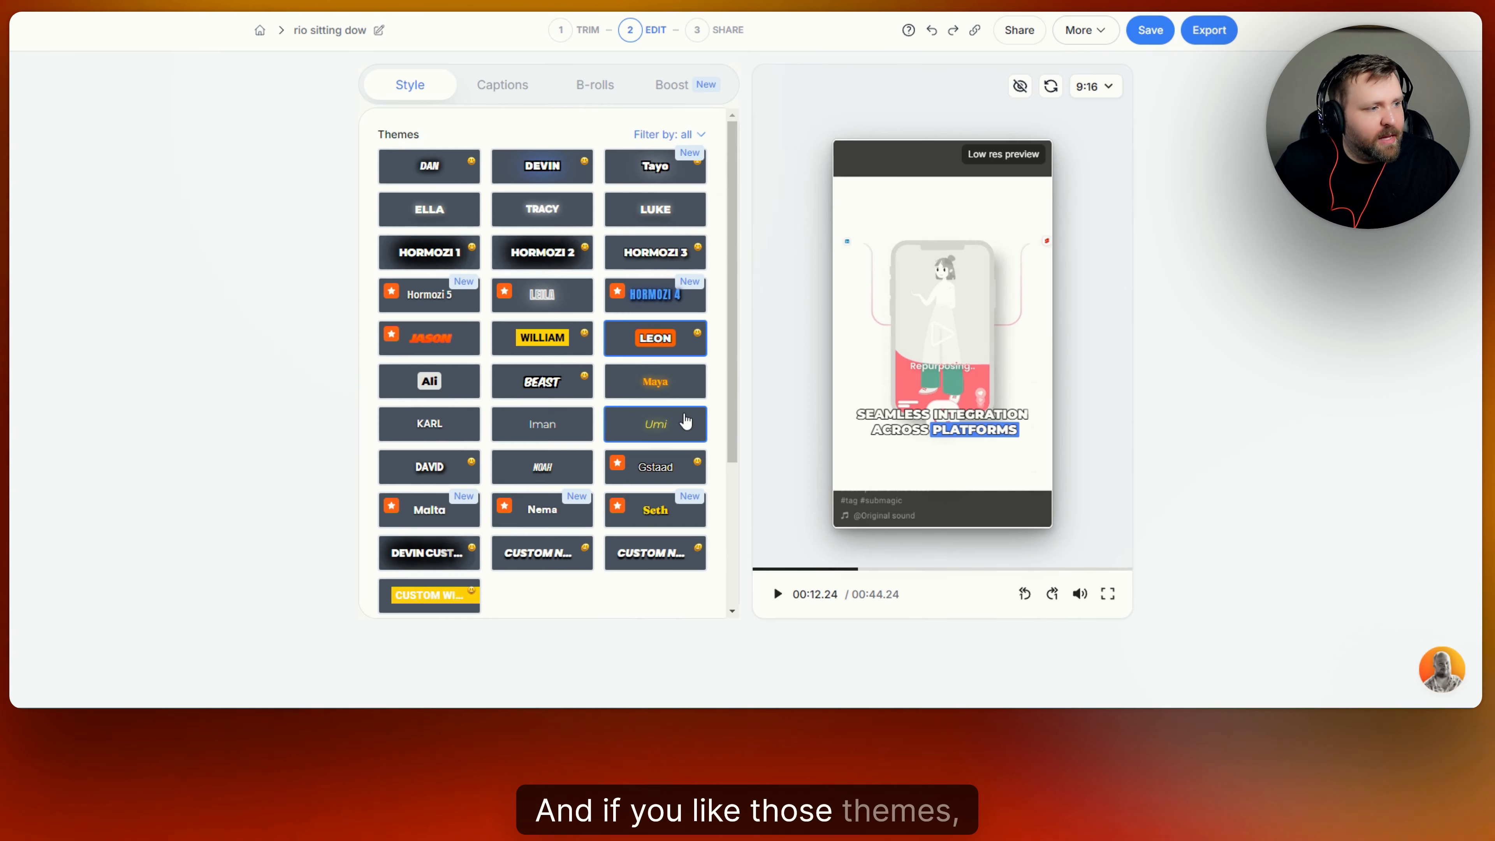
scroll(585, 431, up, 5)
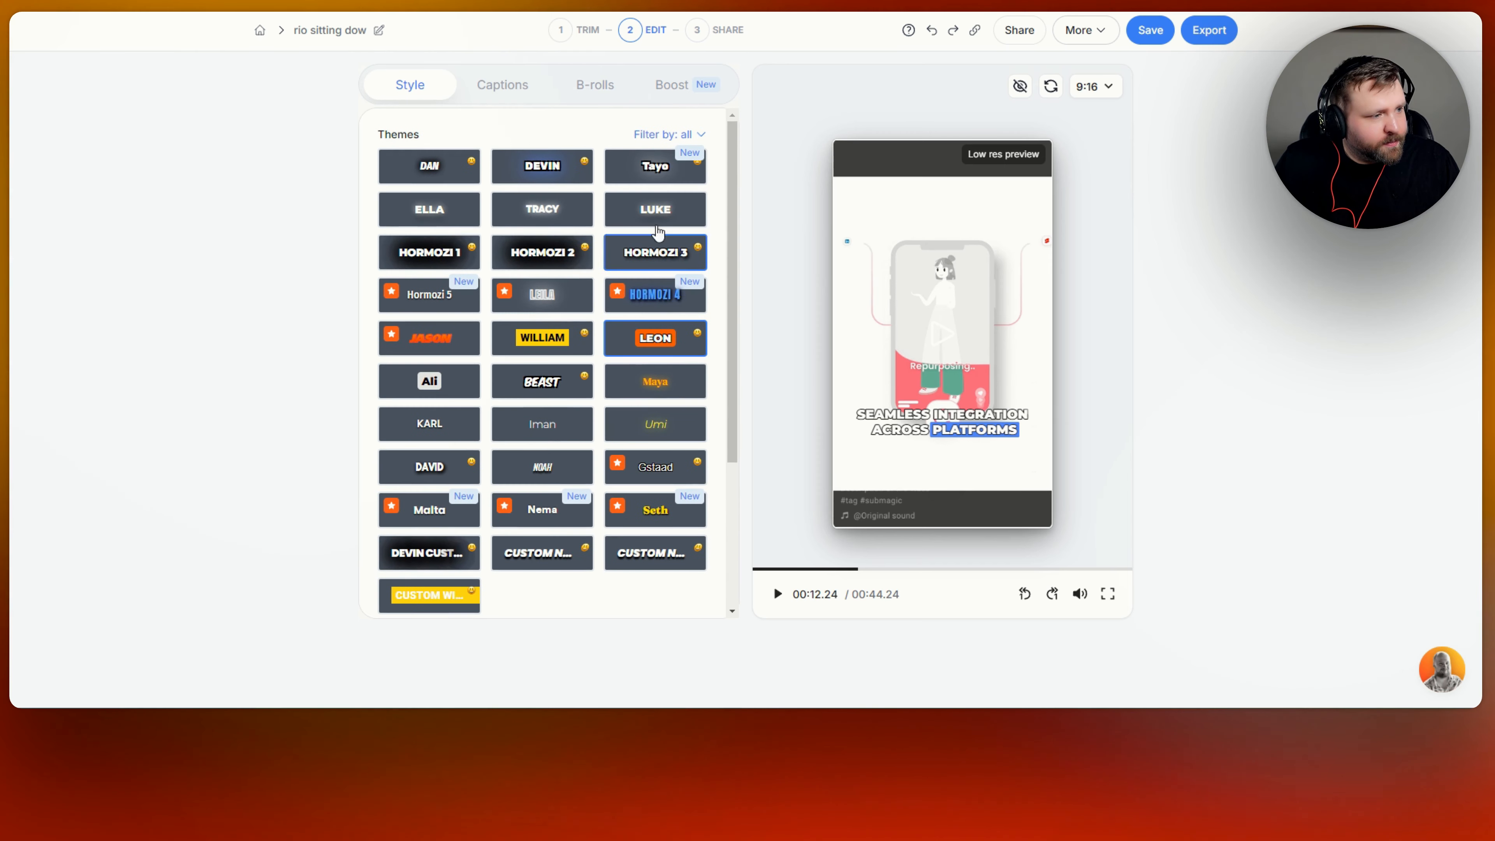
Apply the WILLIAM caption theme, showing words on a yellow highlight box.
click(542, 338)
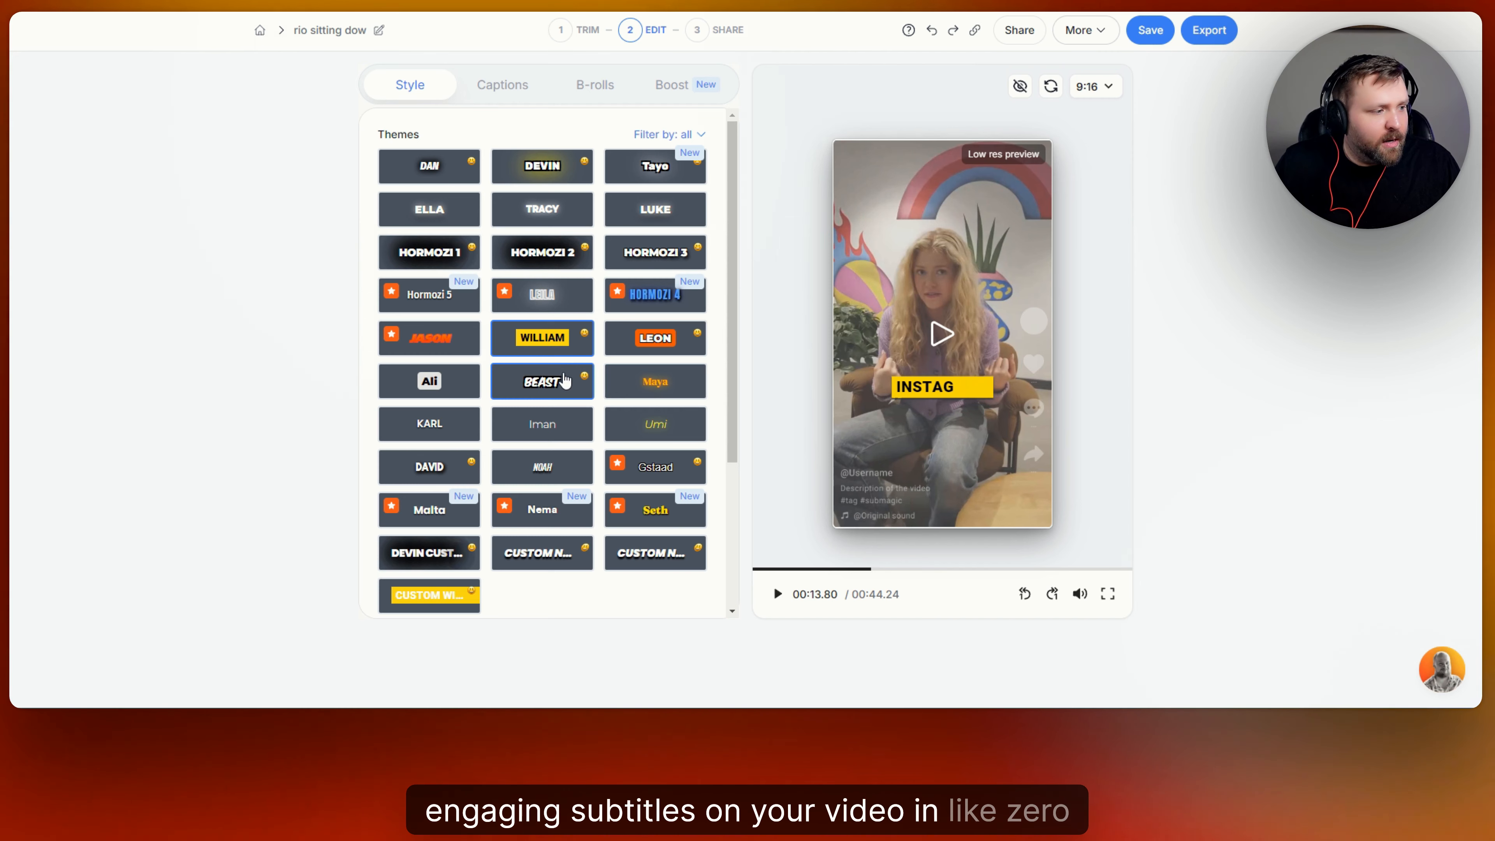
scroll(550, 432, down, 1)
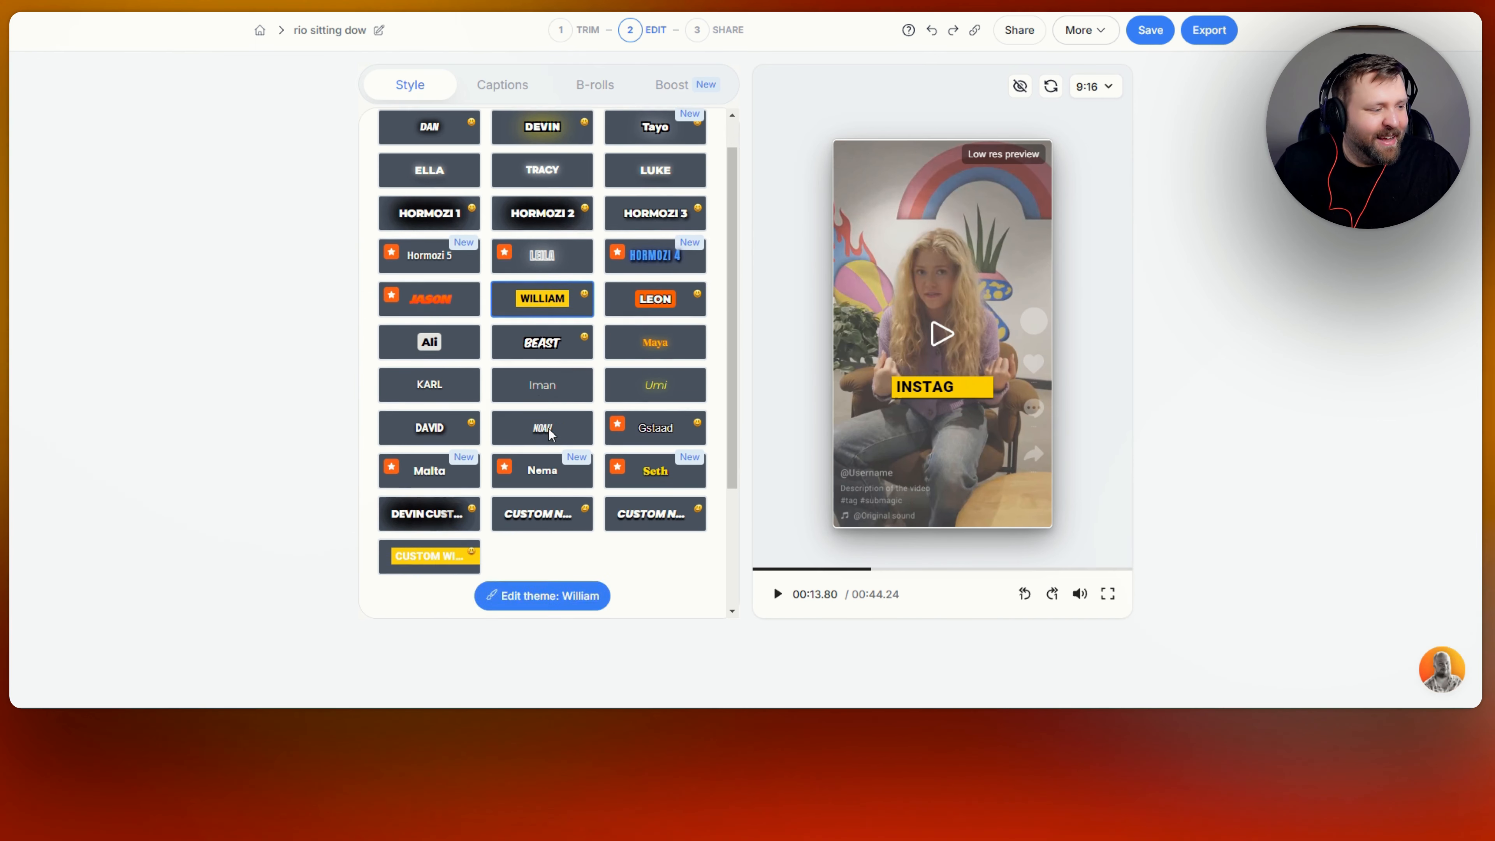
scroll(549, 428, down, 4)
scroll(550, 433, up, 5)
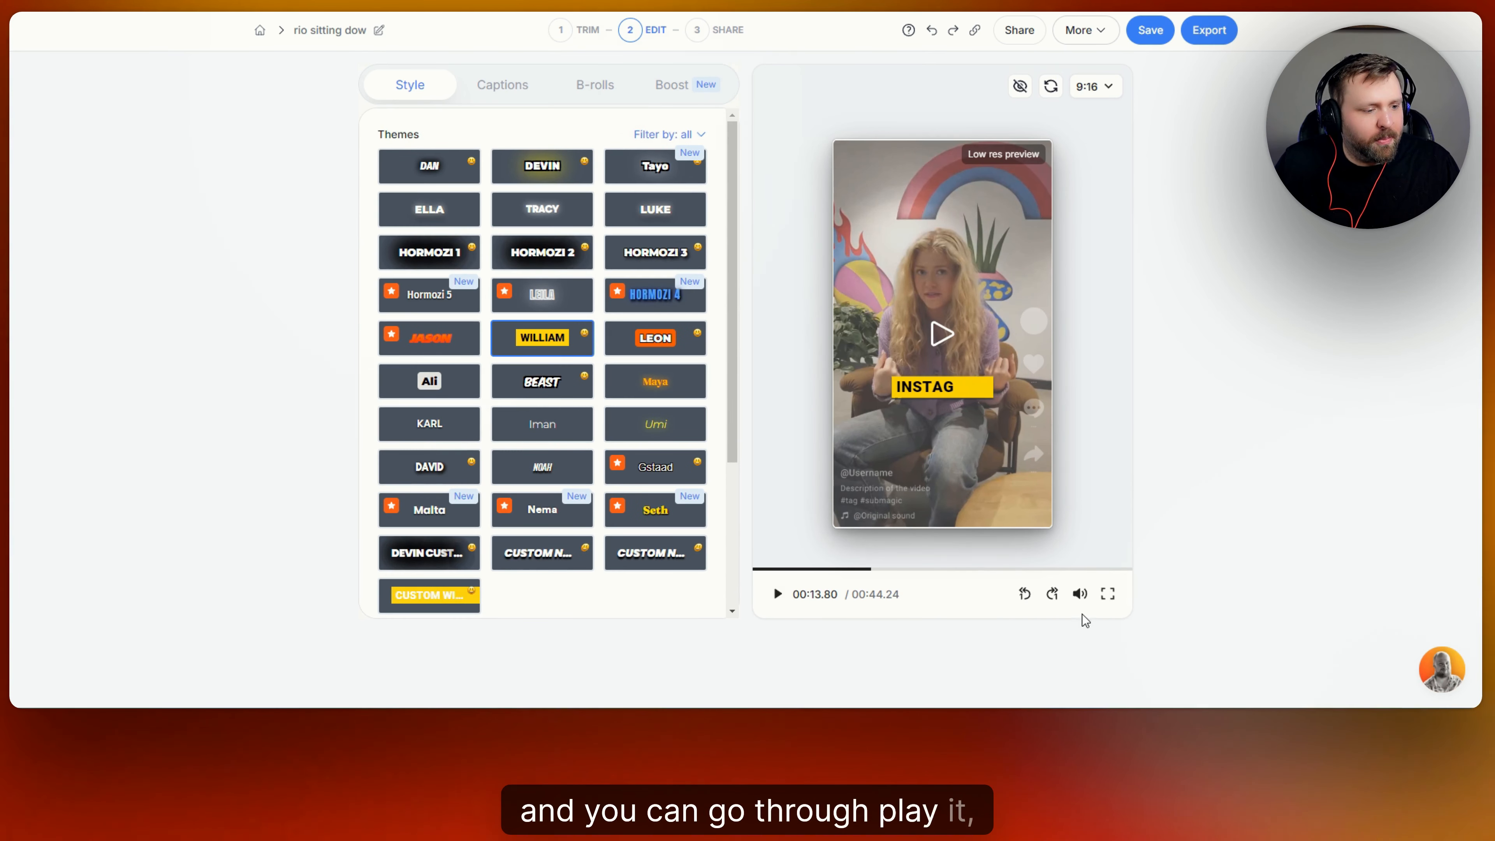
Show the Captions tab's timed transcript and inspect the word 'Introducing' without changes.
click(516, 88)
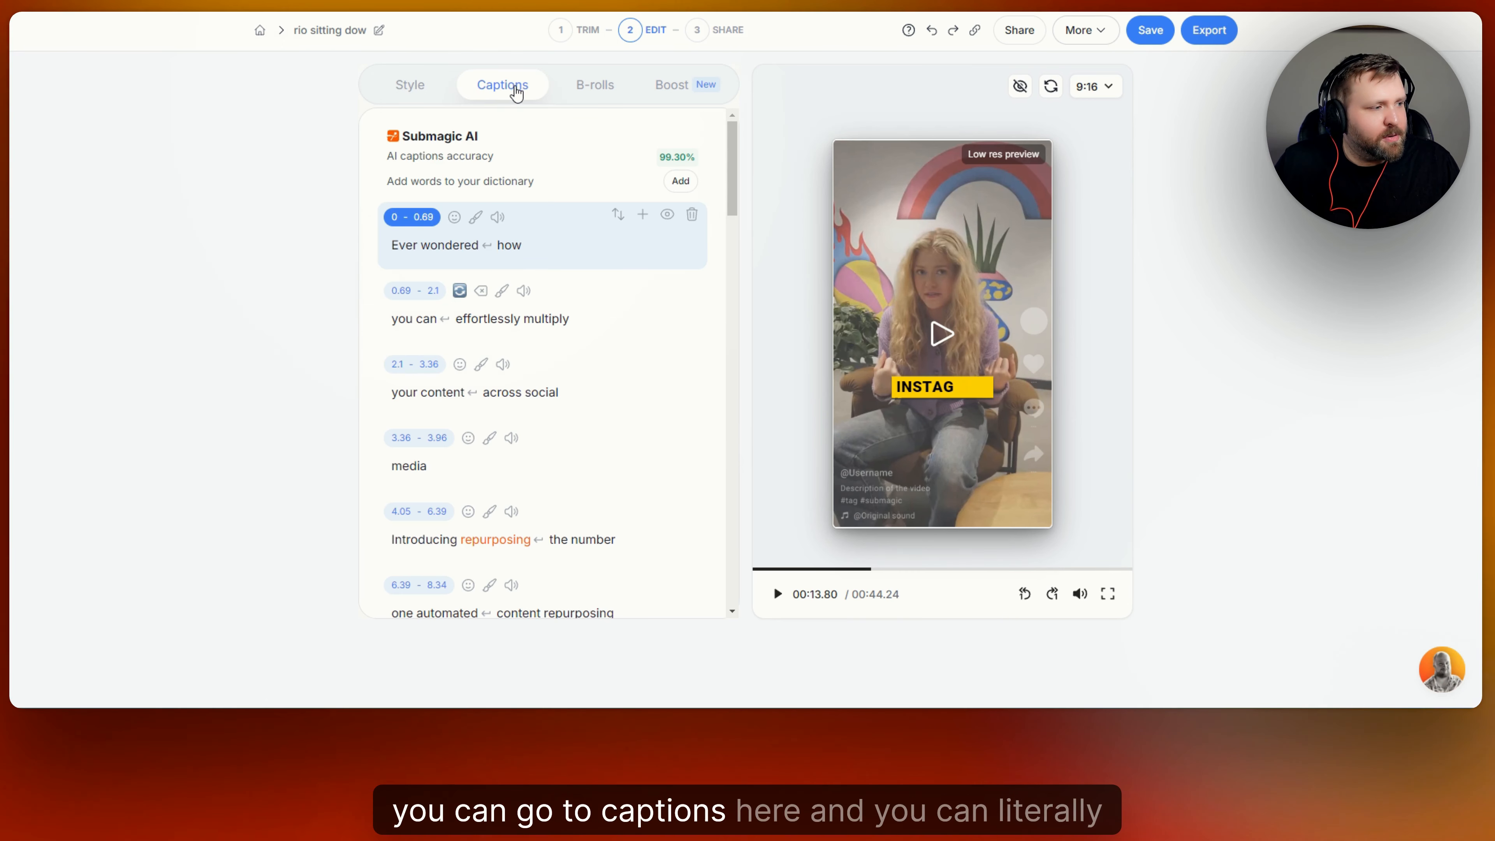
scroll(471, 265, down, 5)
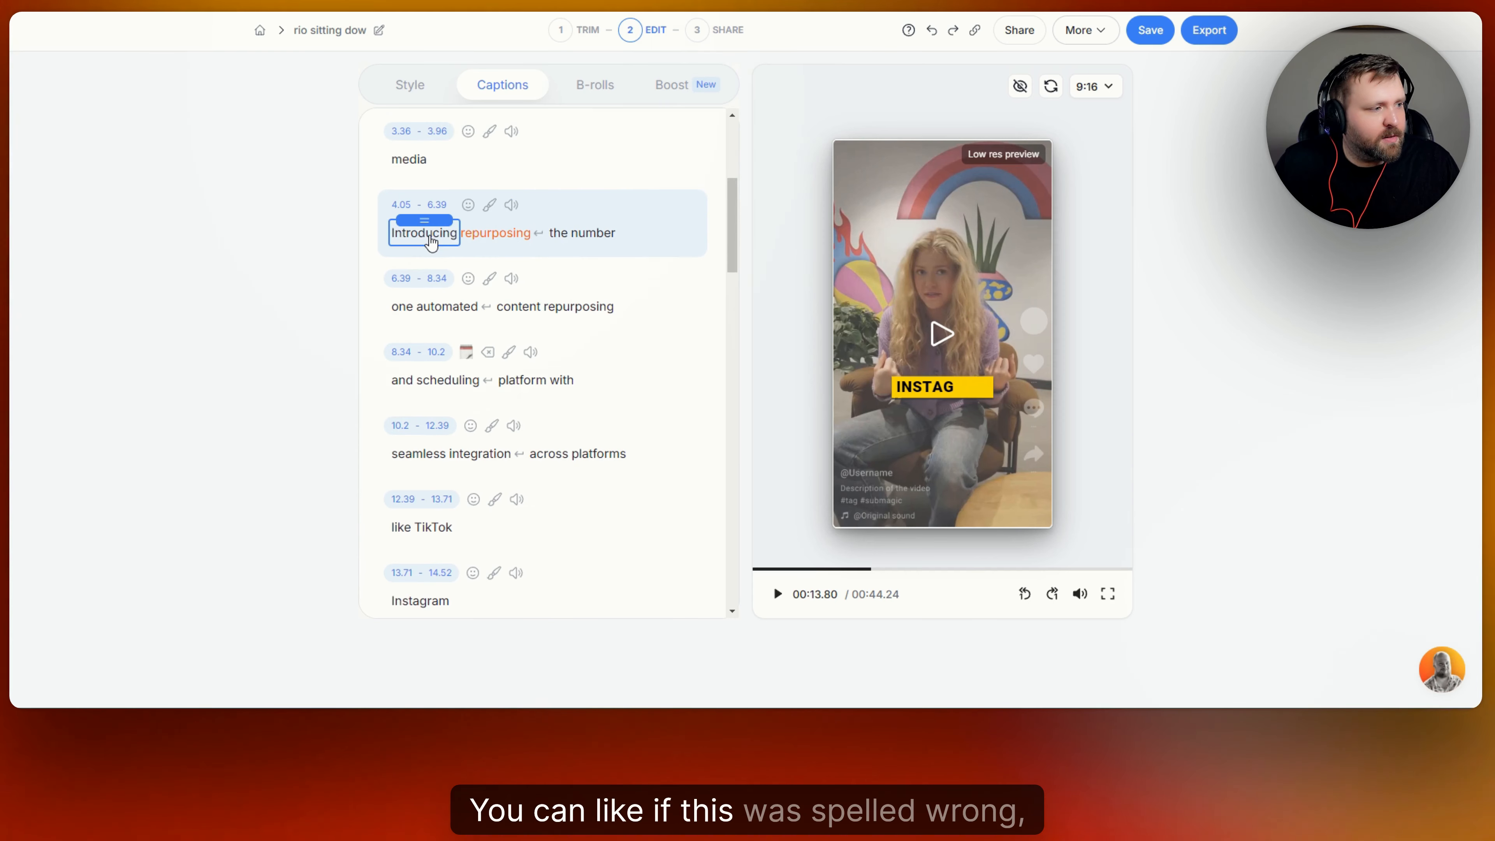
click(430, 236)
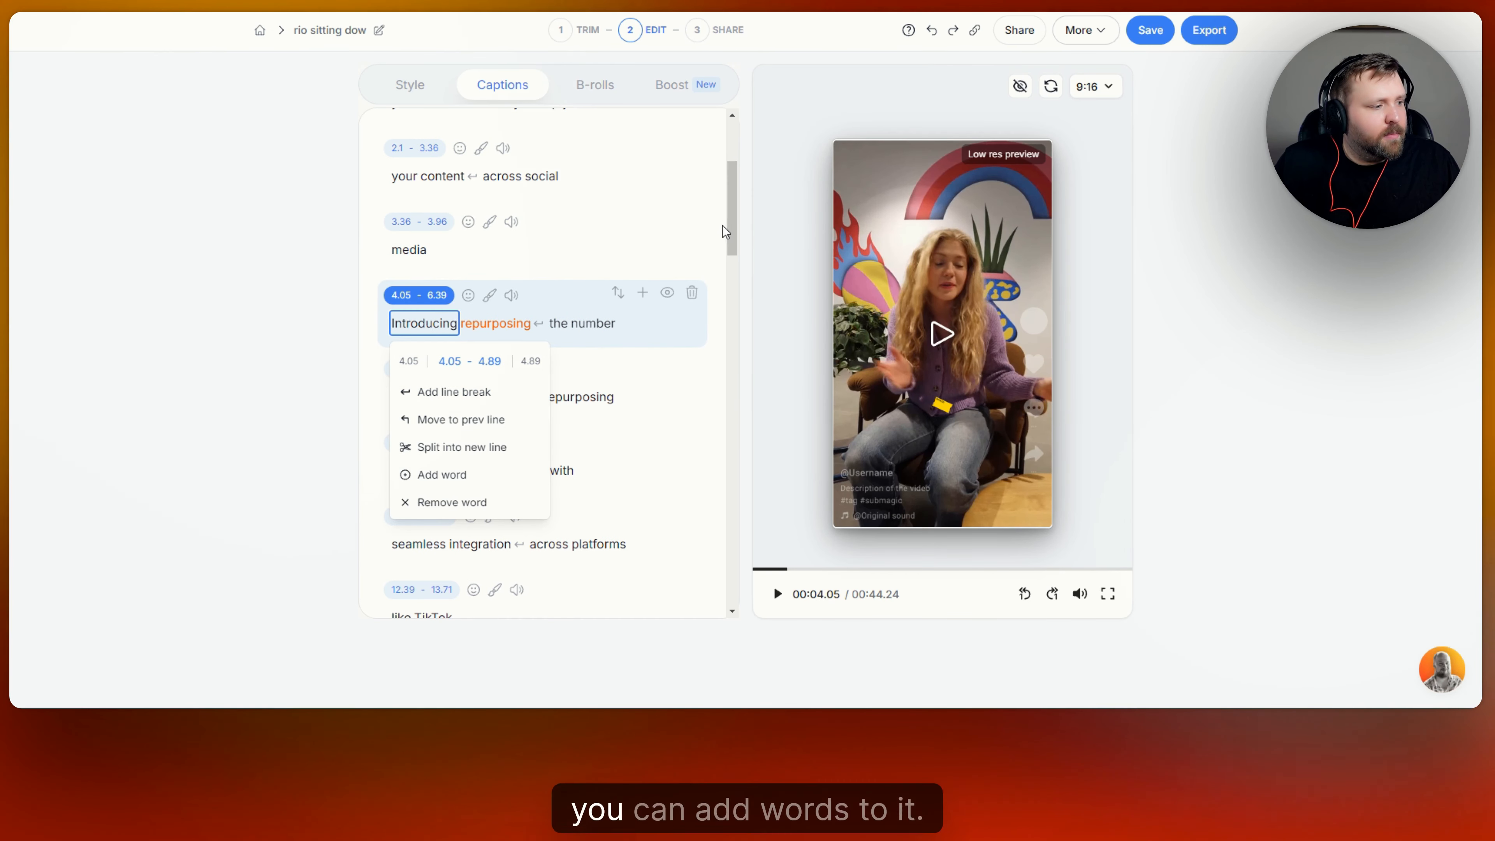
click(726, 216)
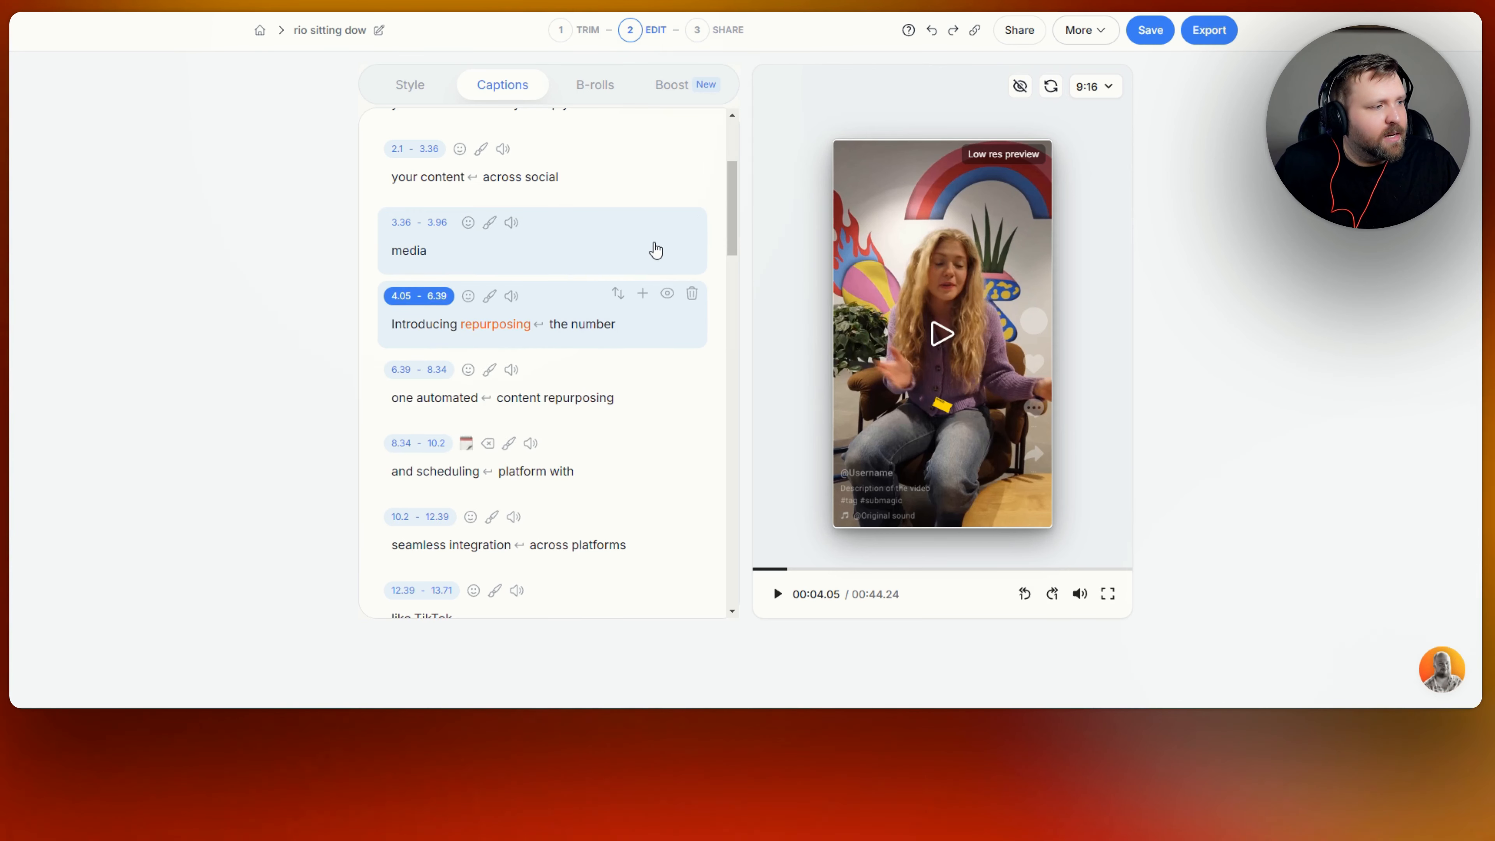
scroll(655, 251, up, 4)
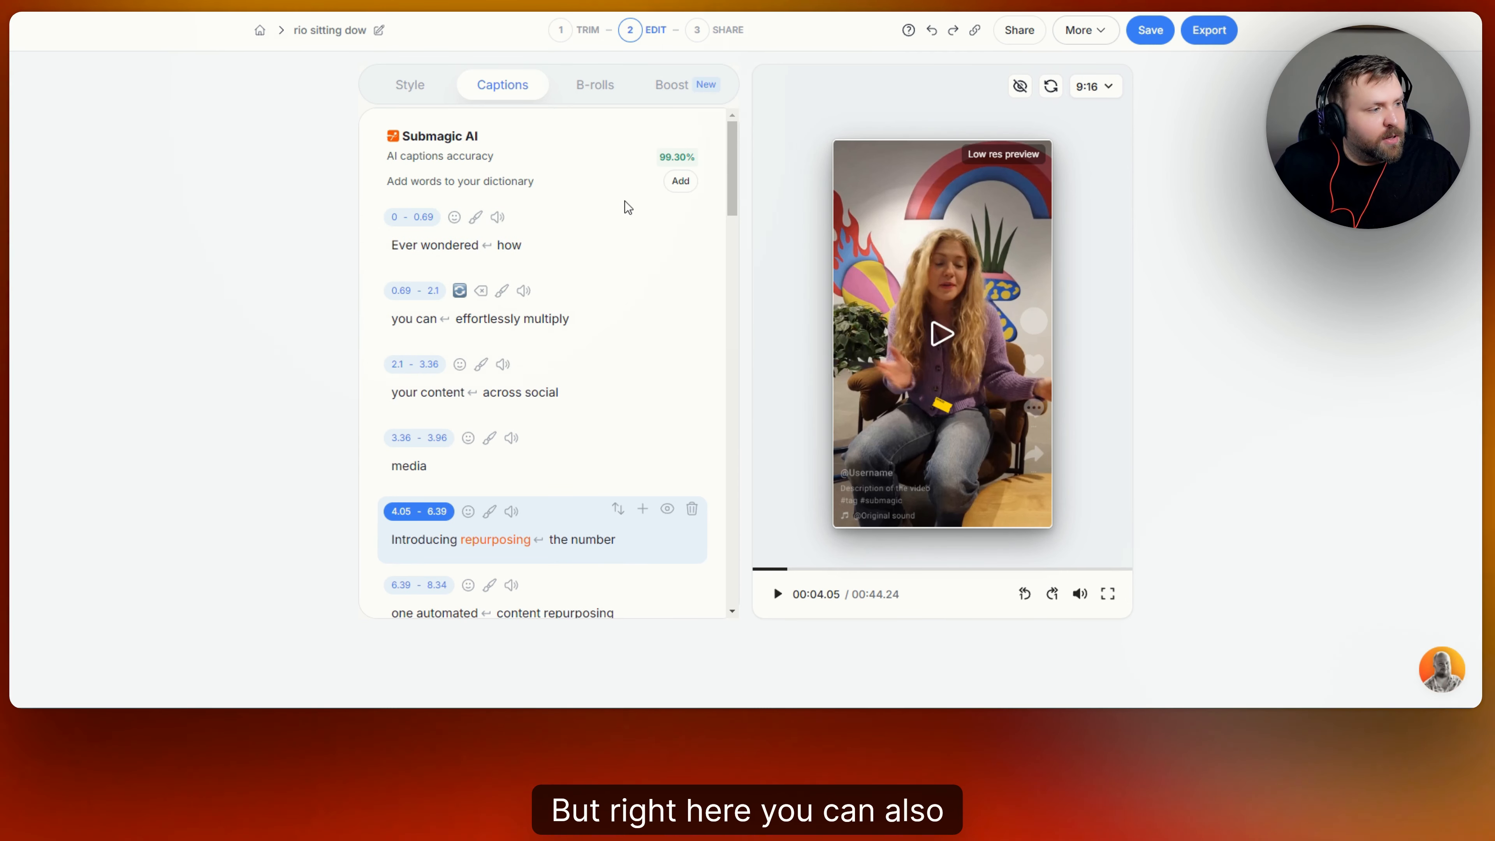
click(455, 218)
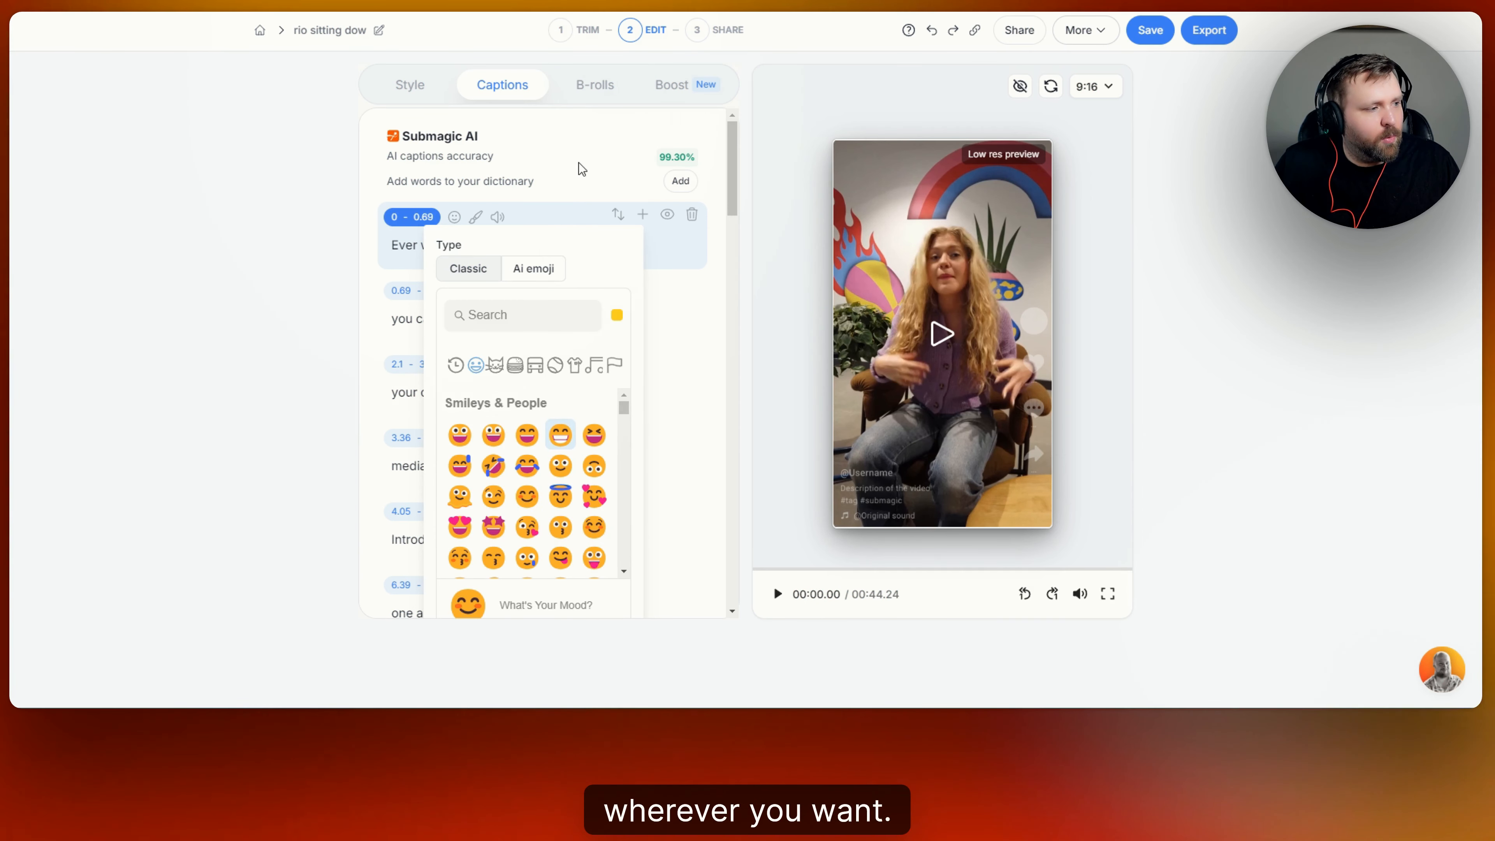
click(498, 218)
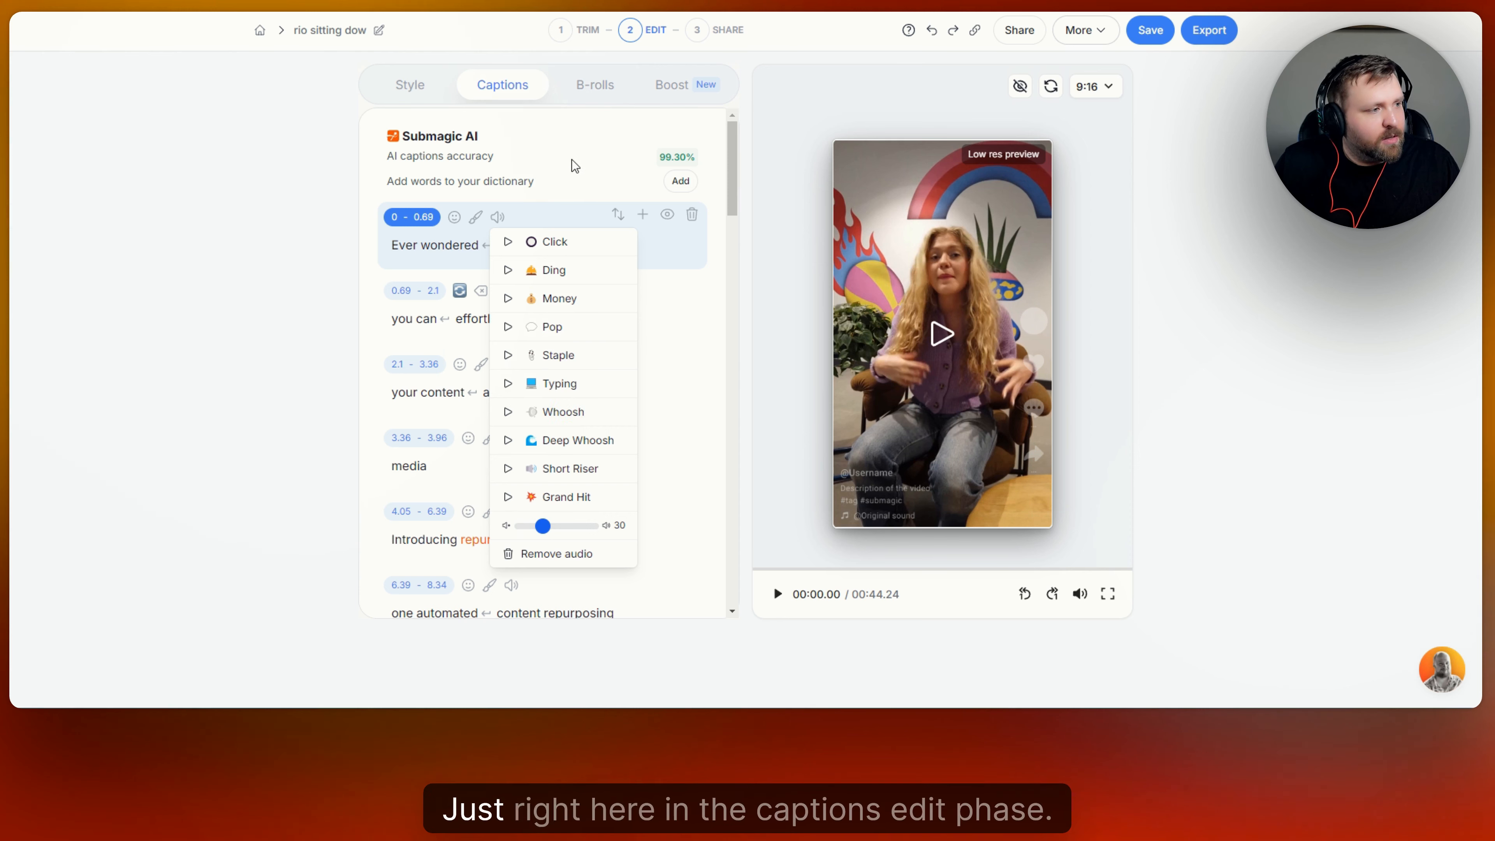
click(516, 90)
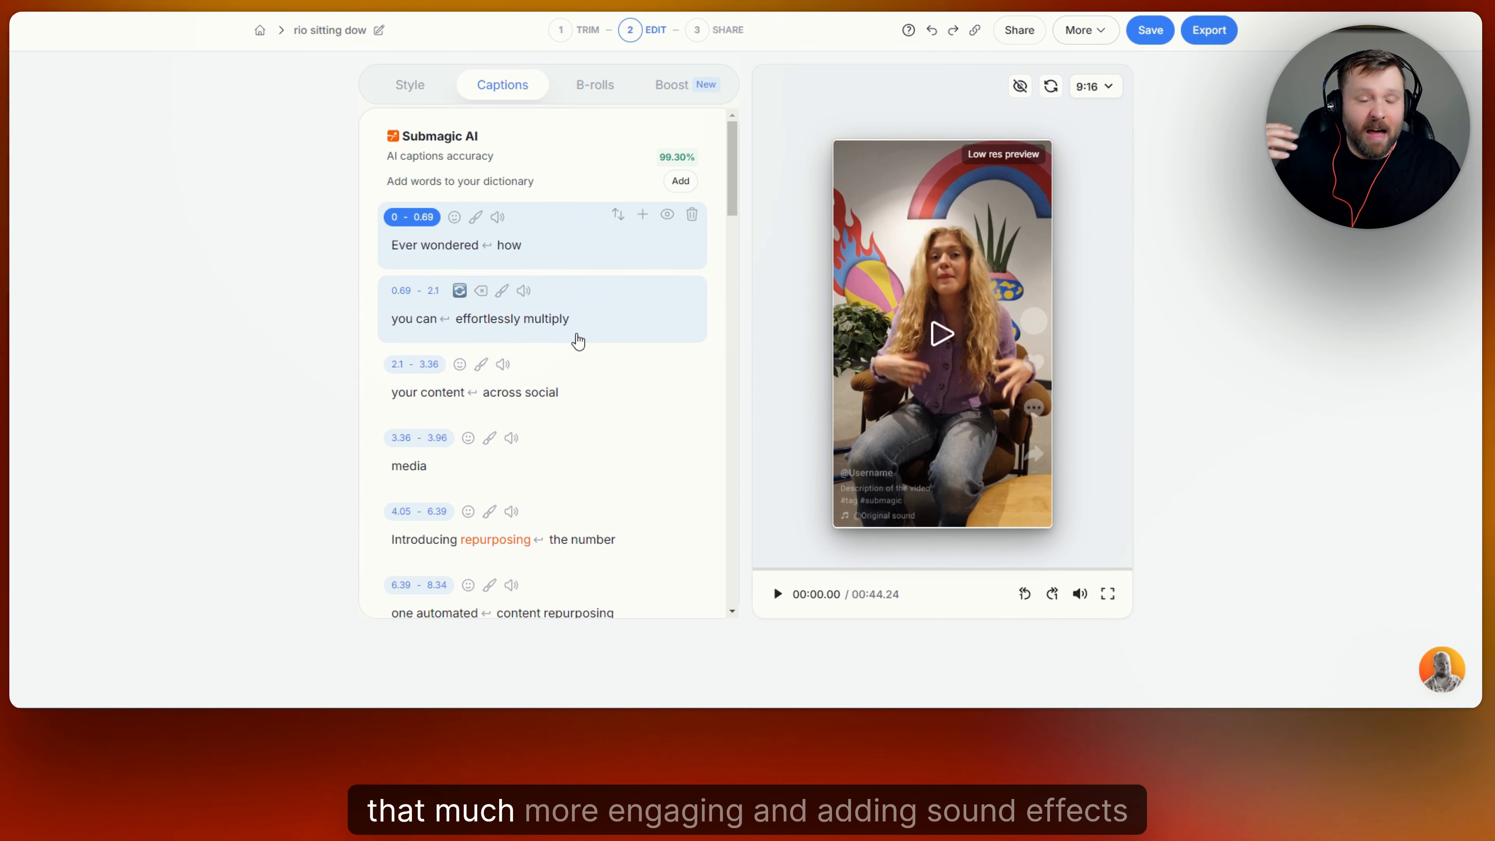
scroll(579, 243, down, 5)
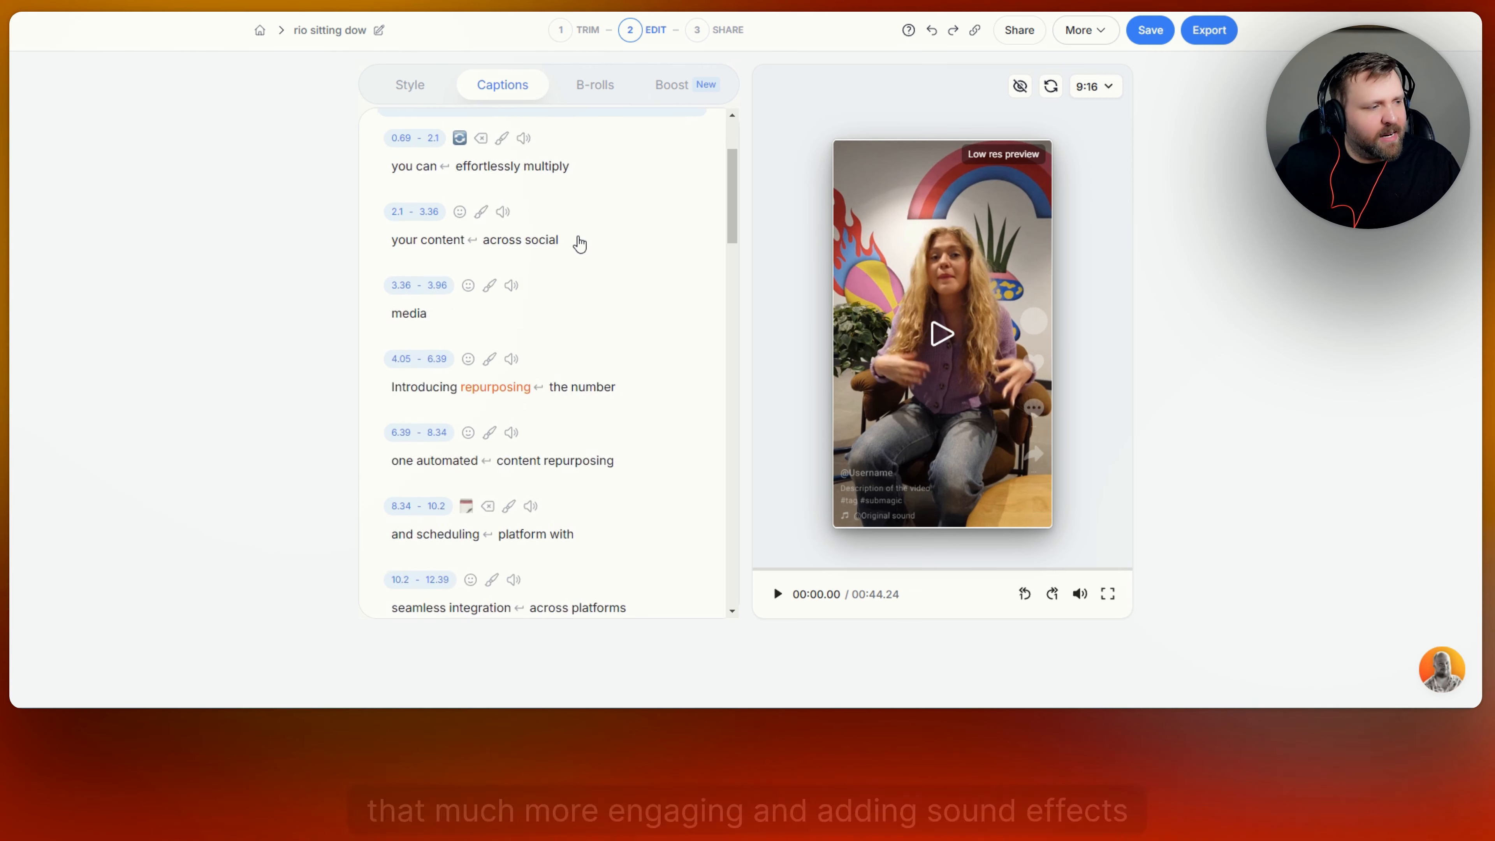
scroll(564, 335, down, 2)
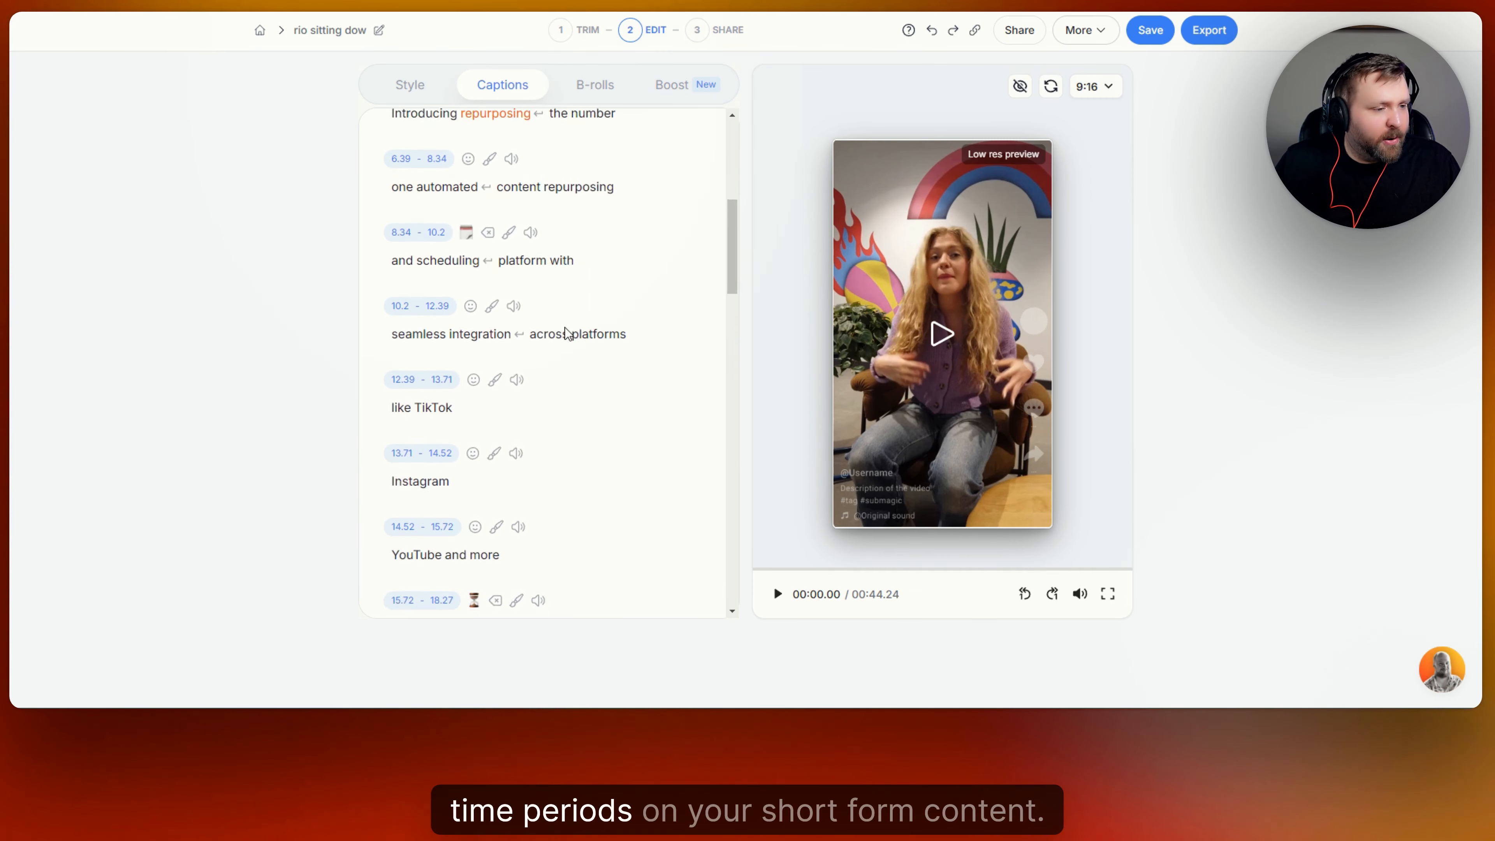
scroll(553, 365, down, 2)
scroll(563, 328, up, 1)
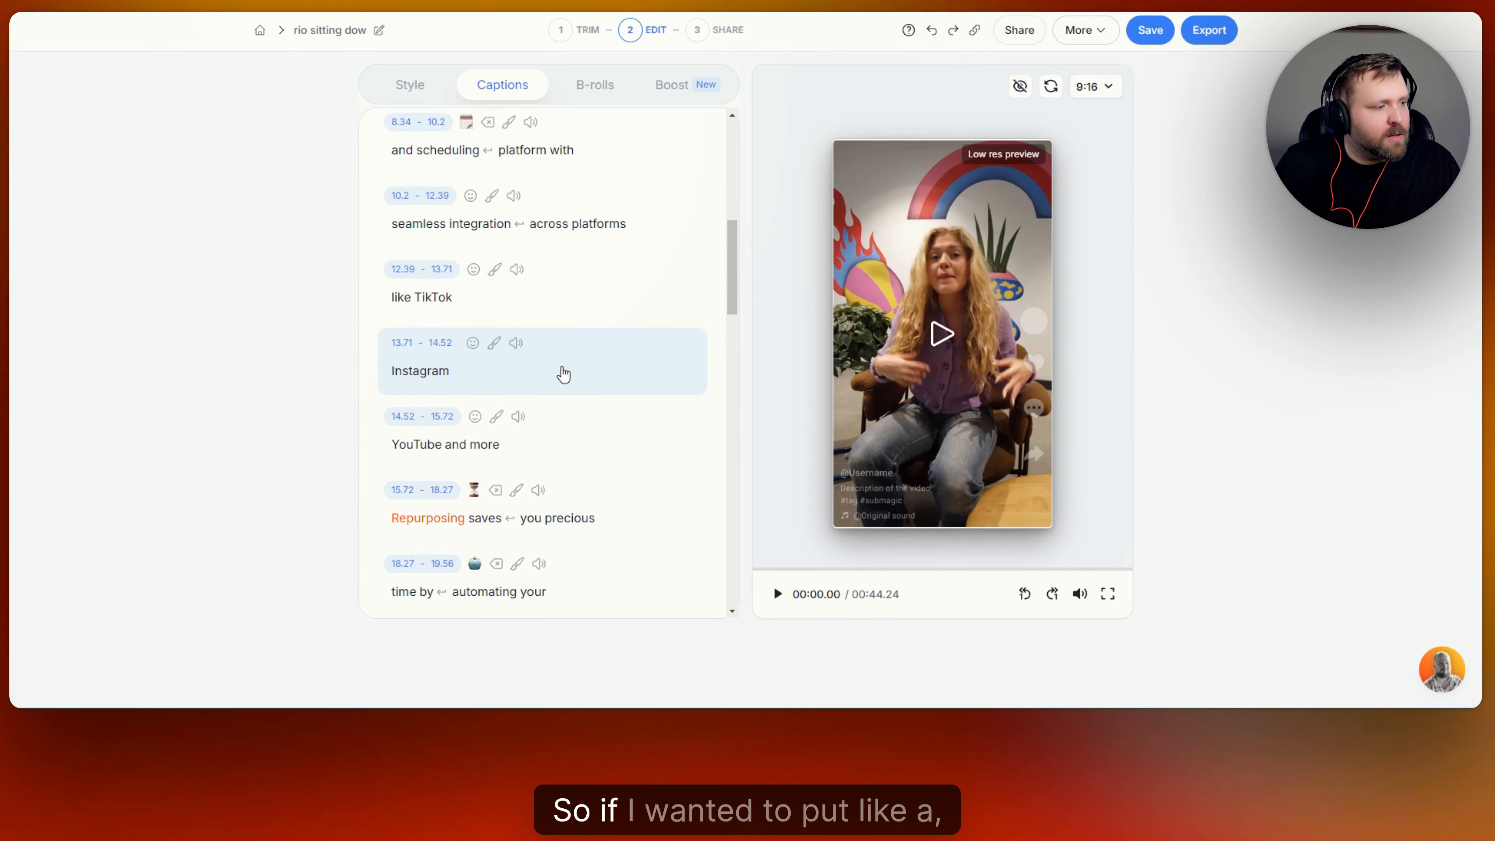
Add the Ding sound effect to the Instagram caption line and play it back.
click(507, 354)
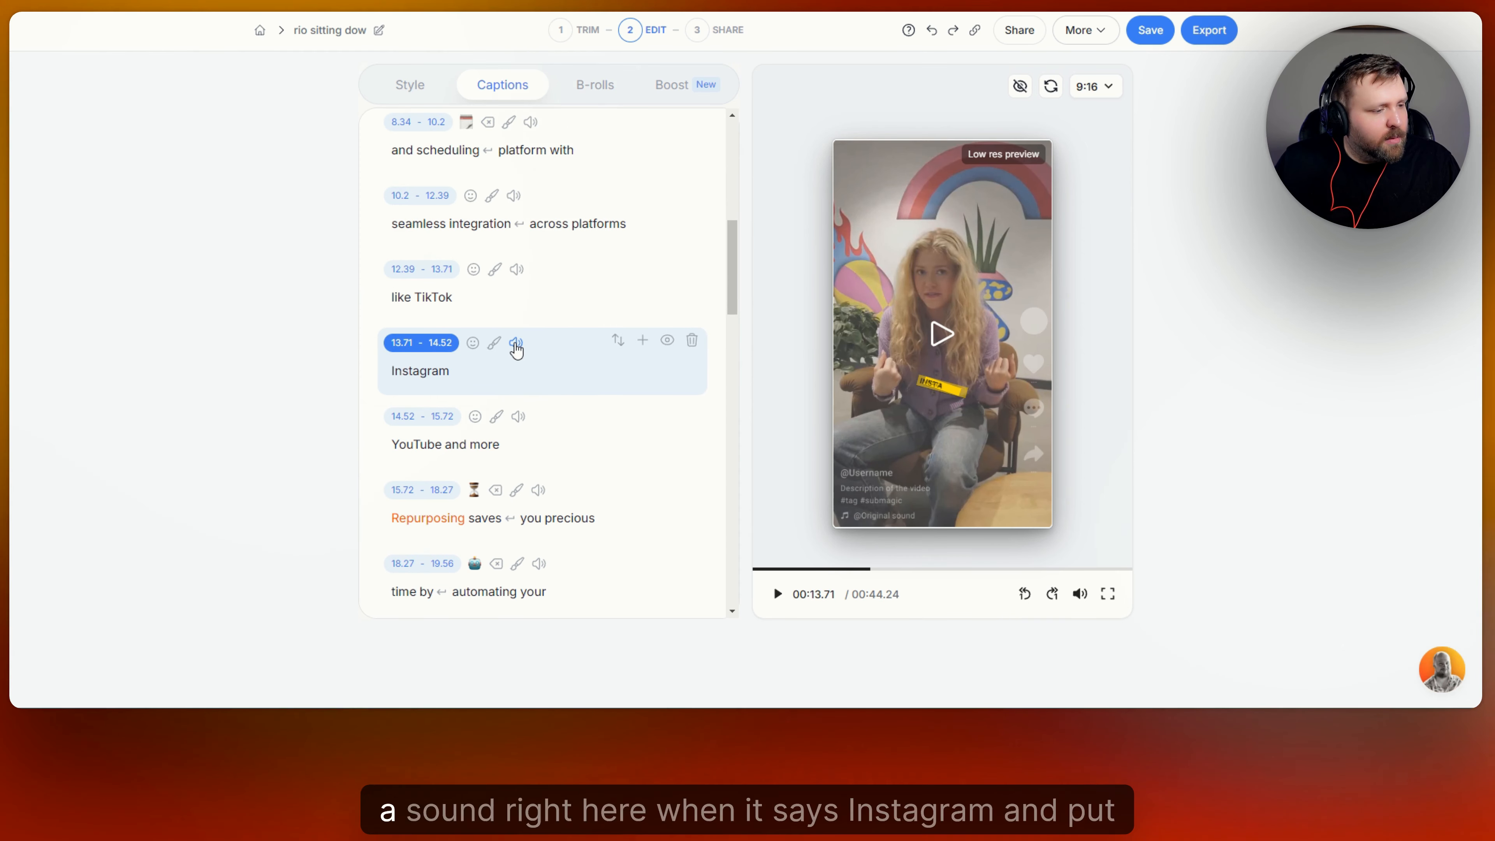
click(516, 344)
click(574, 397)
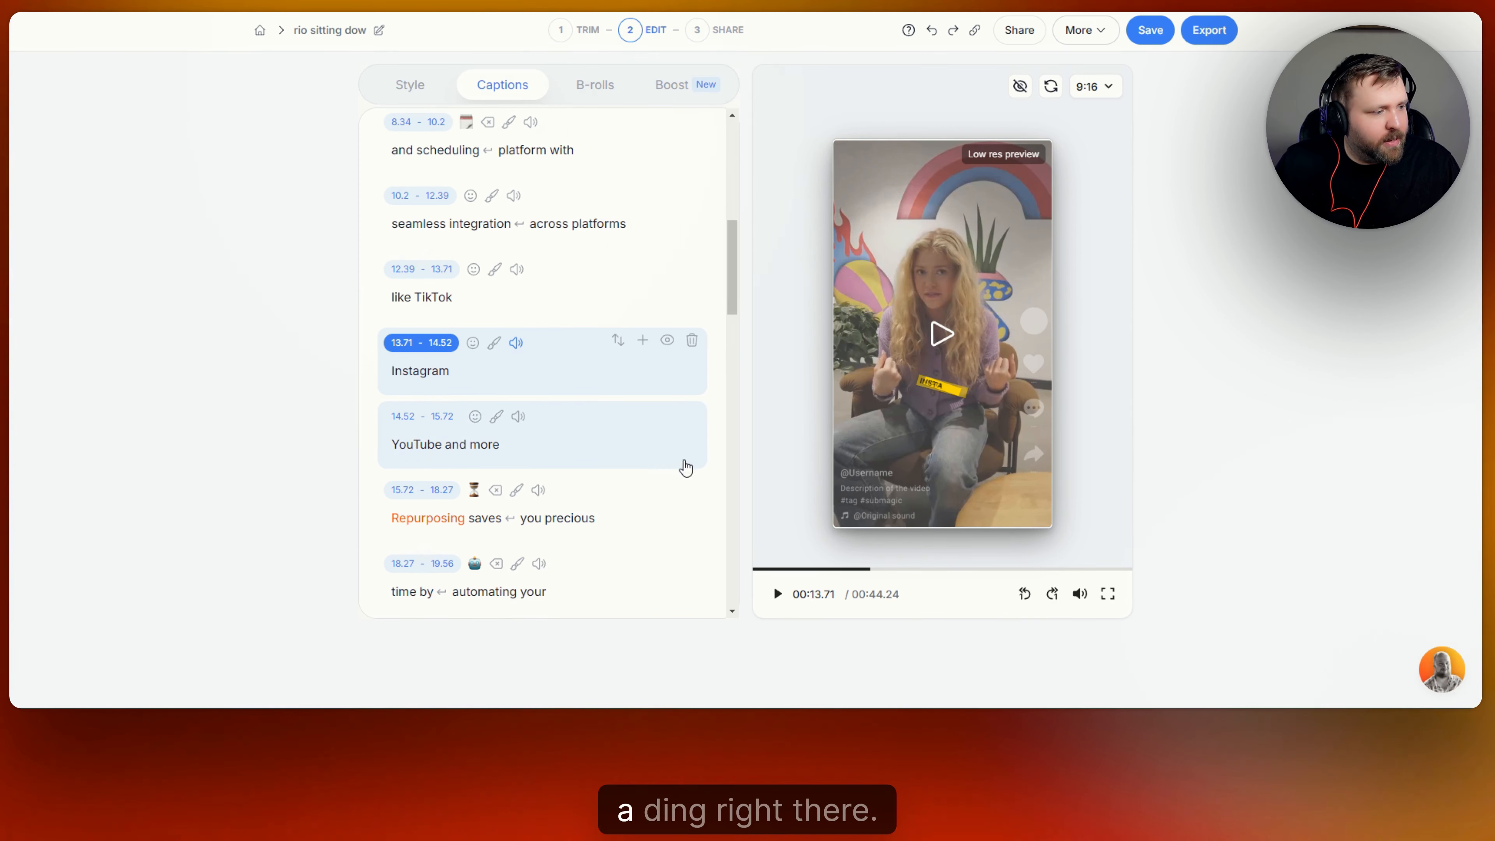
click(516, 343)
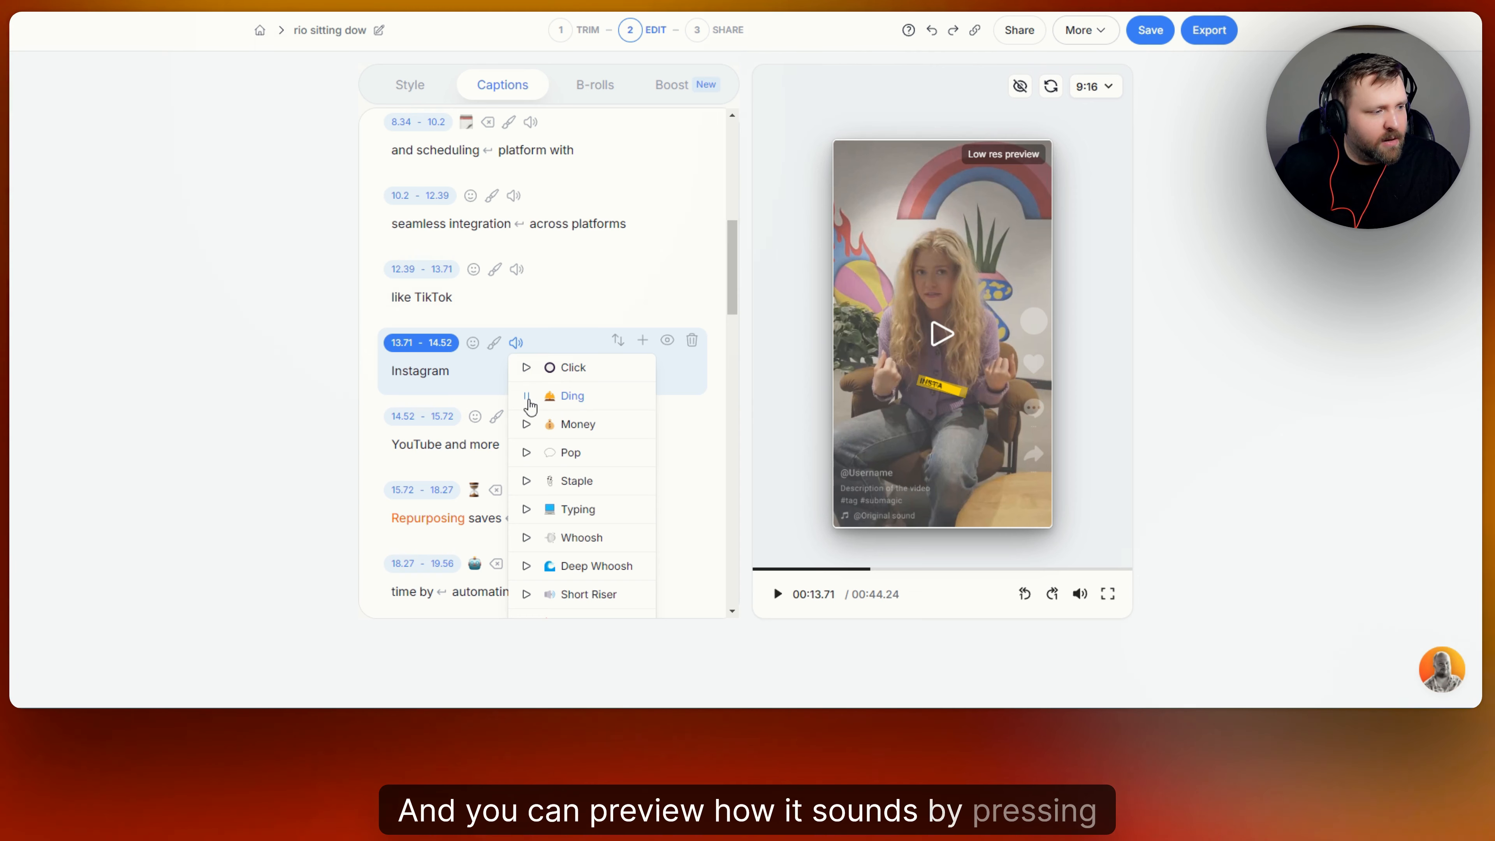
click(577, 348)
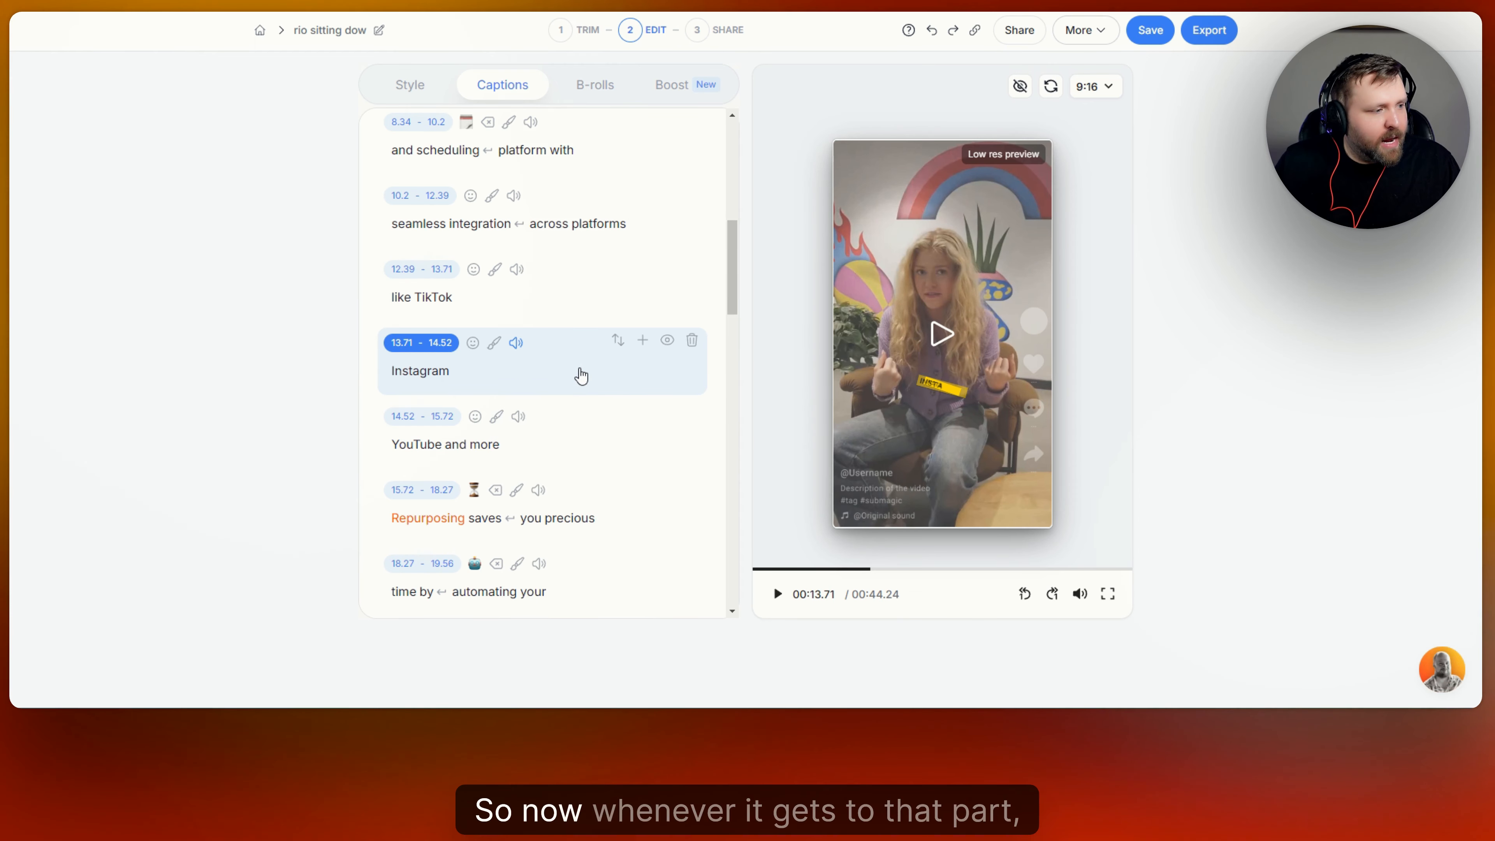
click(777, 594)
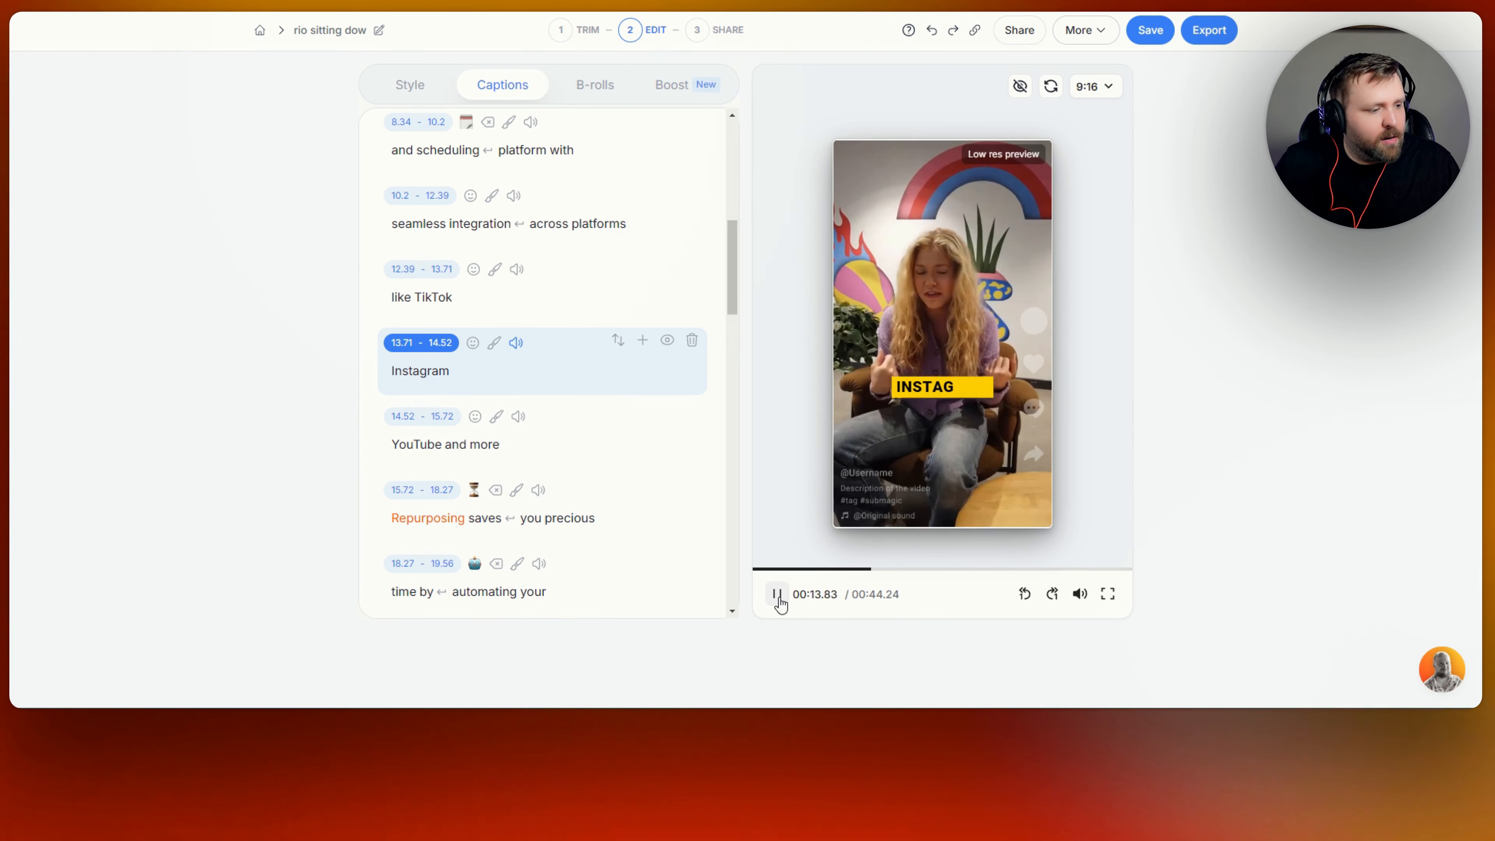
Give the final 'out for free' line a sound effect and preview the ending.
scroll(607, 366, down, 20)
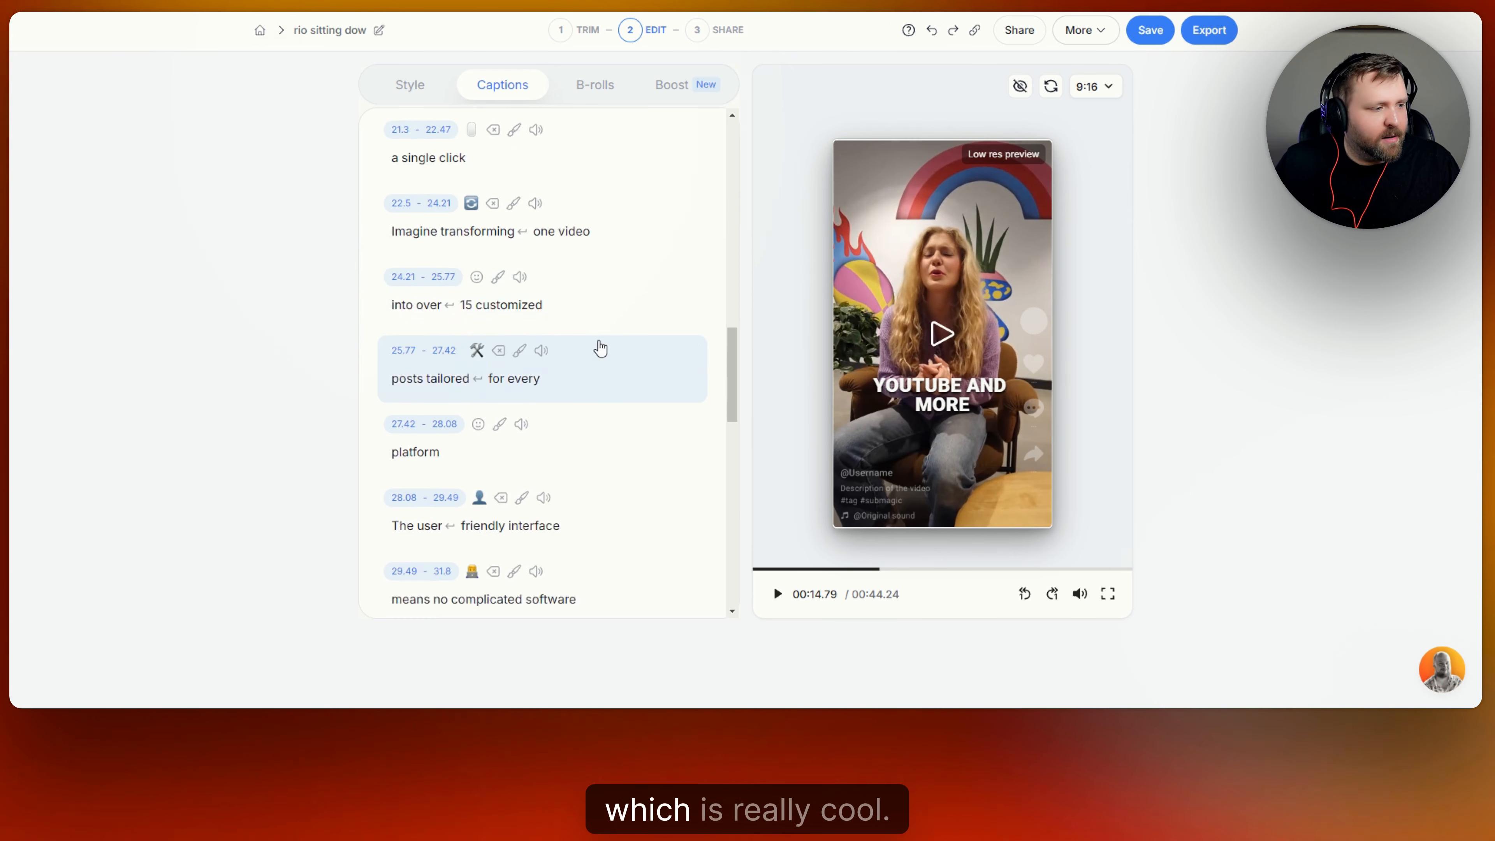
scroll(547, 528, down, 2)
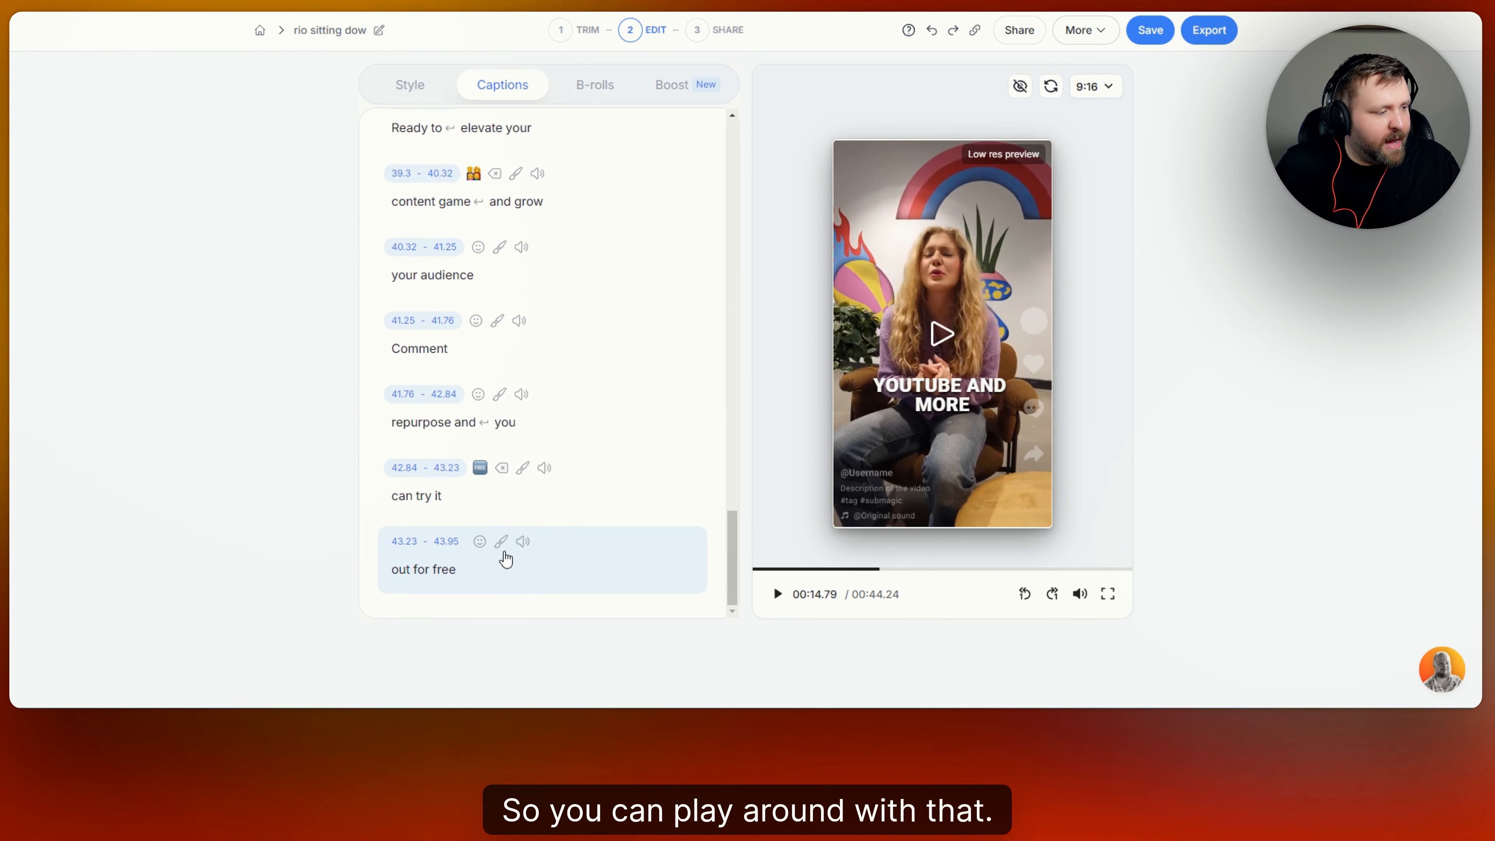
click(522, 546)
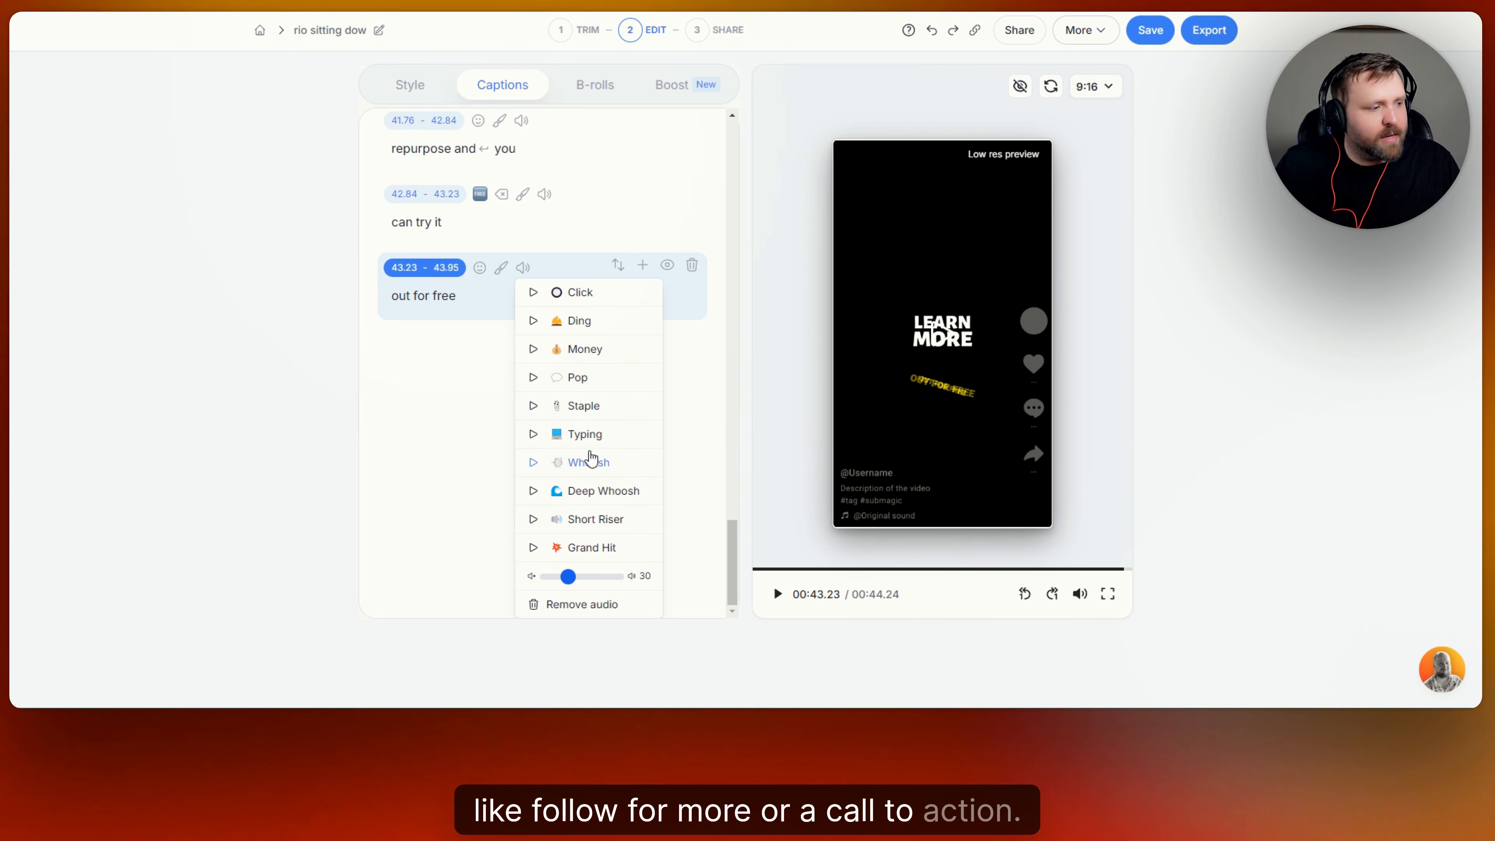
click(590, 351)
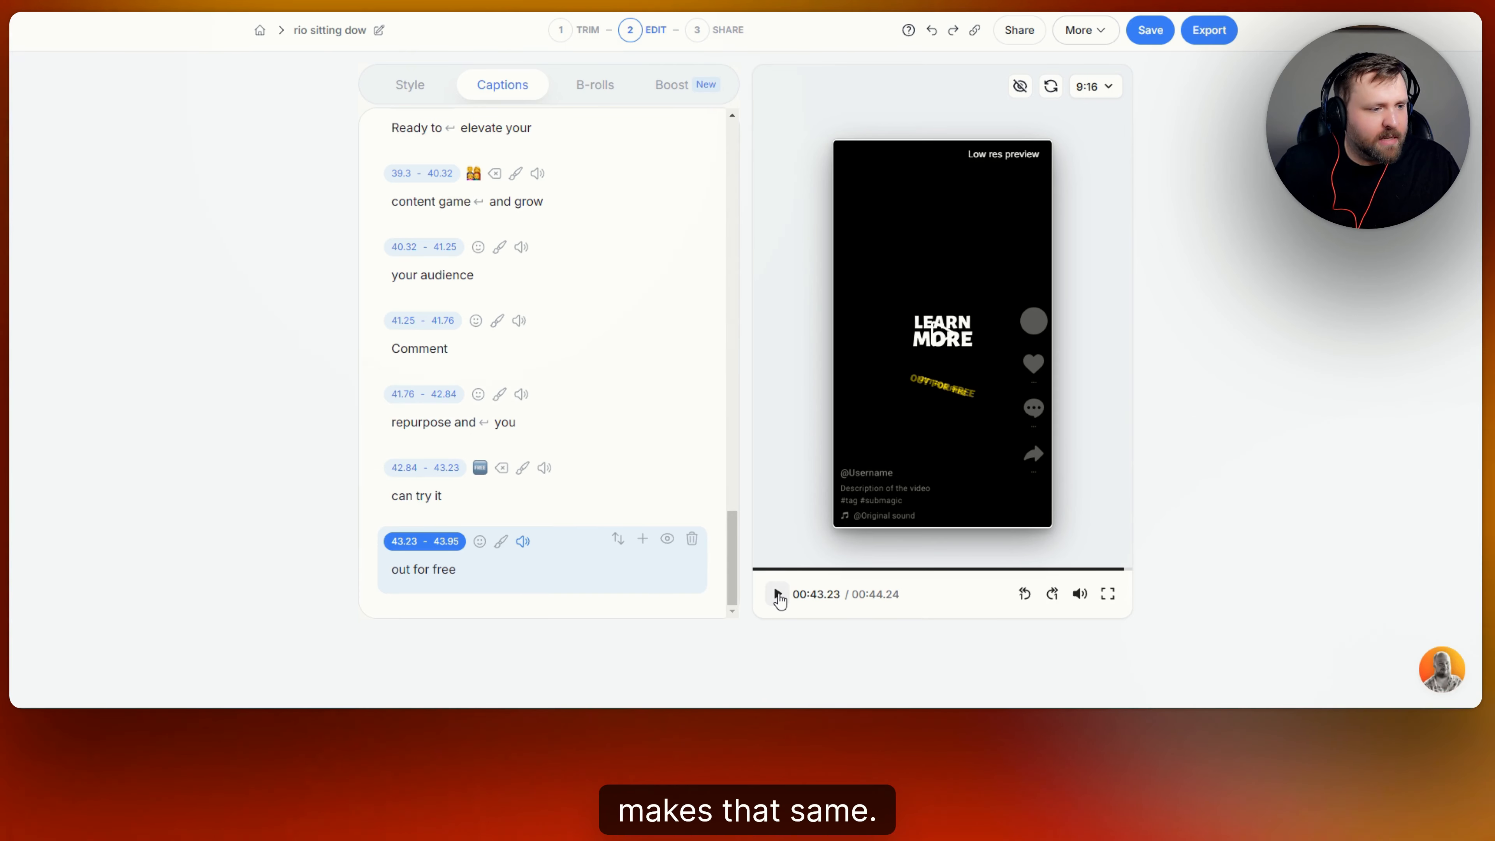
click(777, 593)
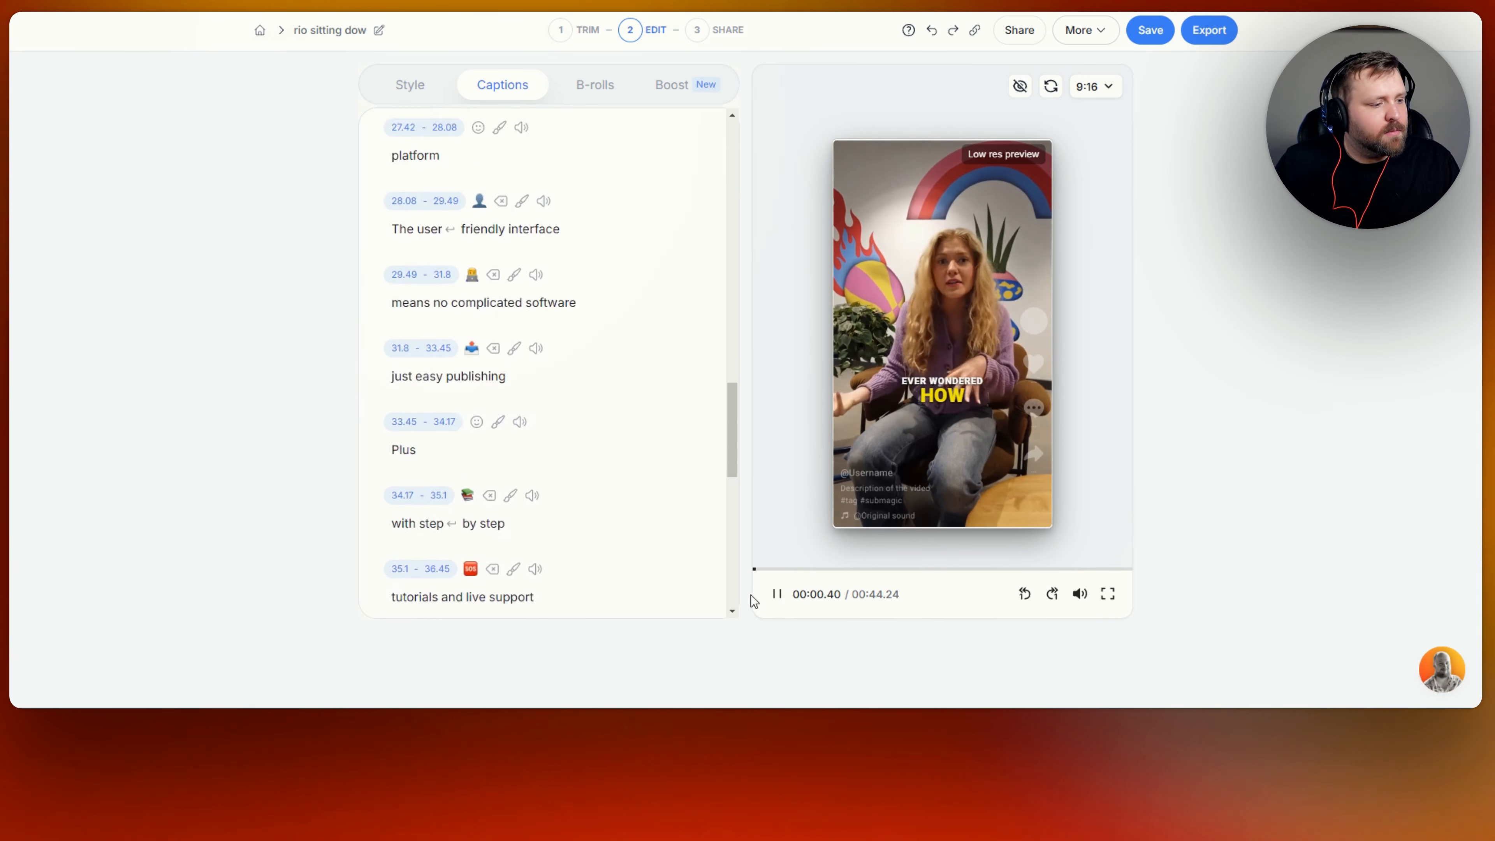
click(776, 596)
scroll(659, 466, up, 3)
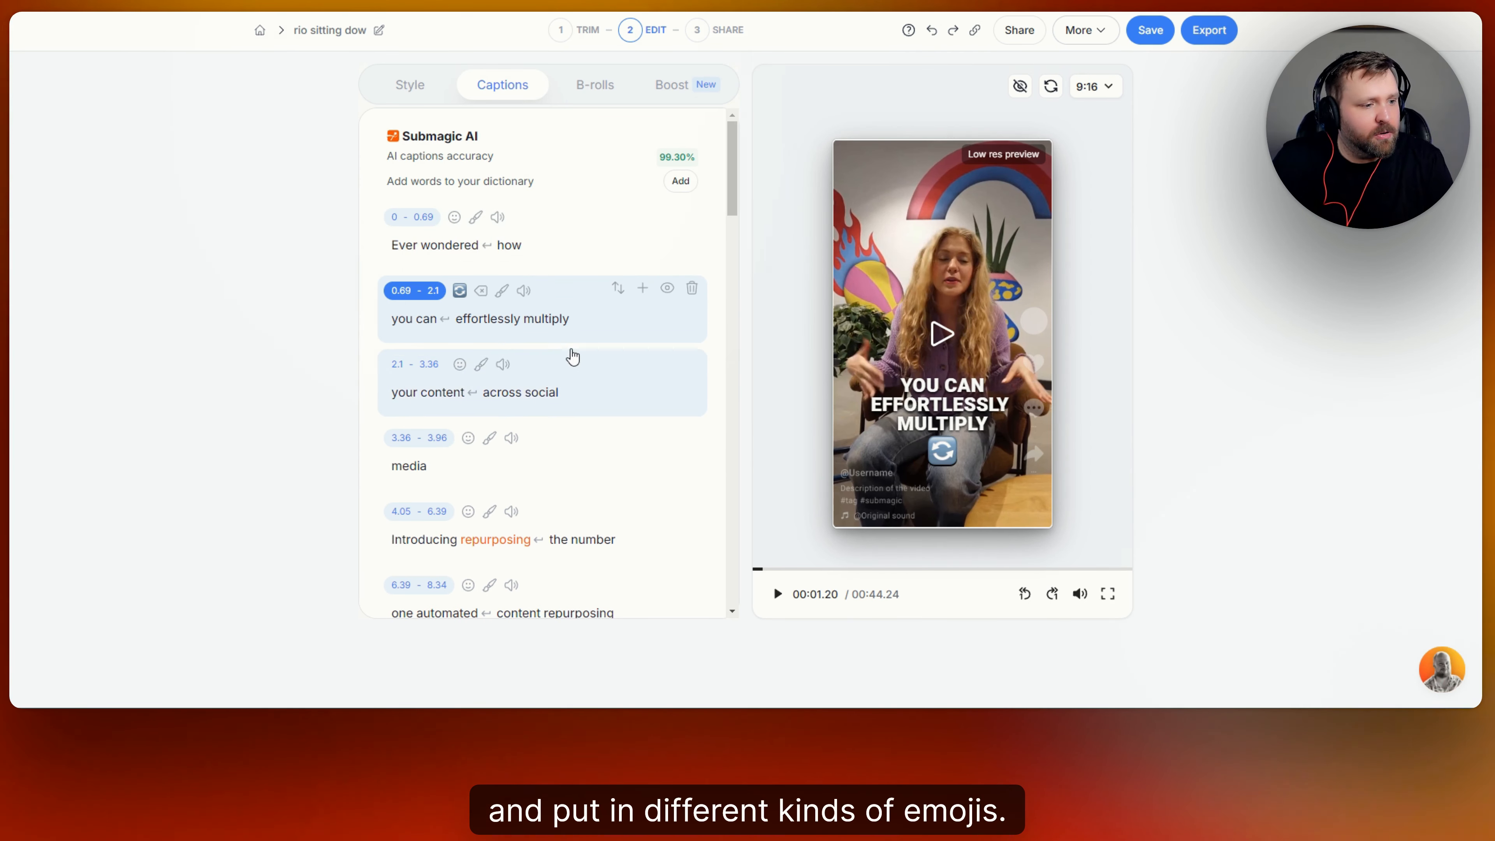
Show the B-rolls tab with its empty slots for segments 0–3.96 through 41.25–43.95.
click(601, 89)
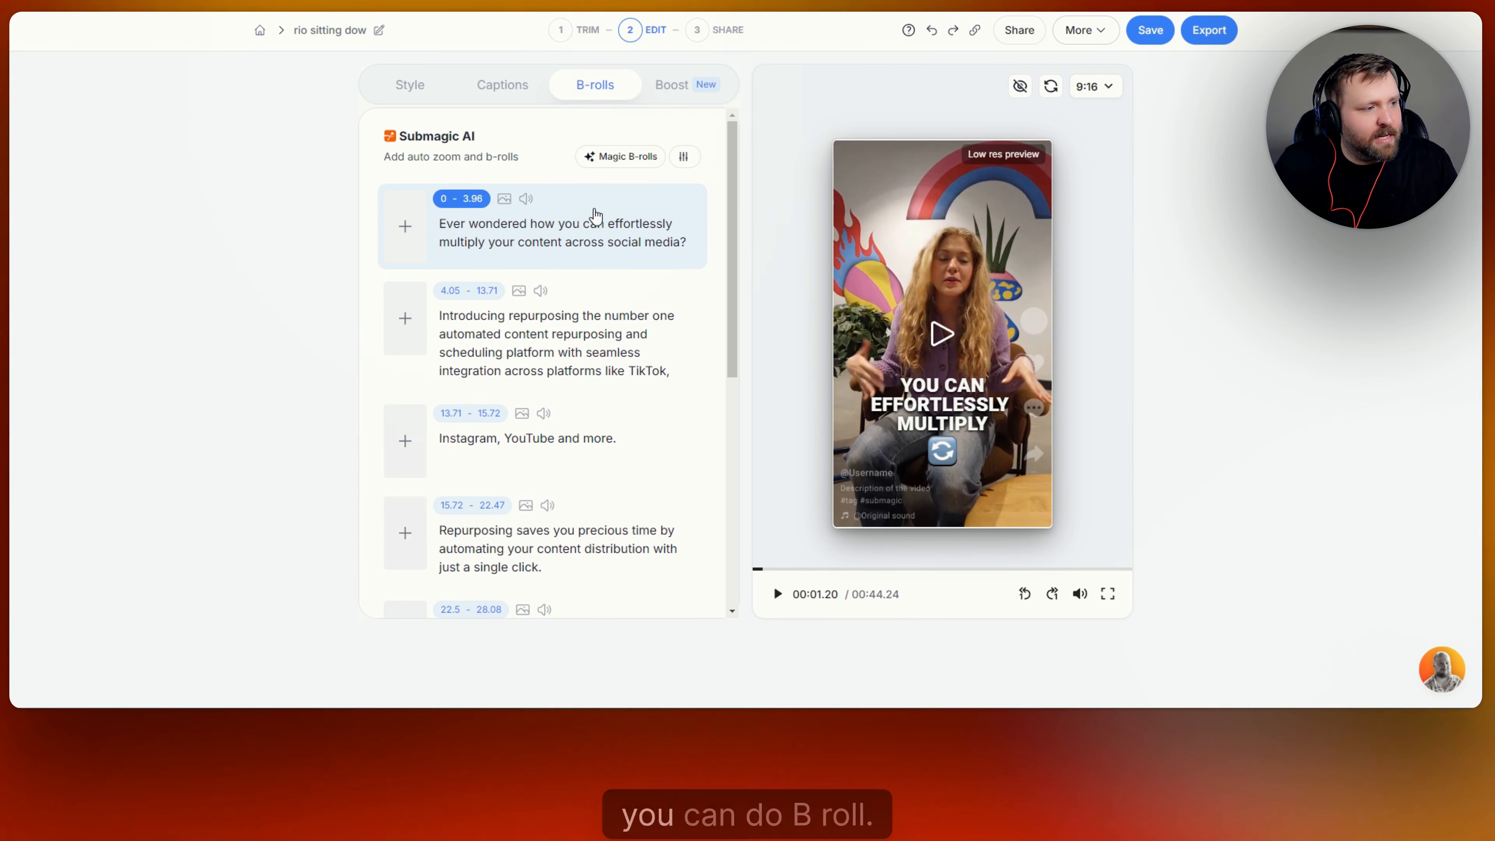
scroll(594, 230, down, 5)
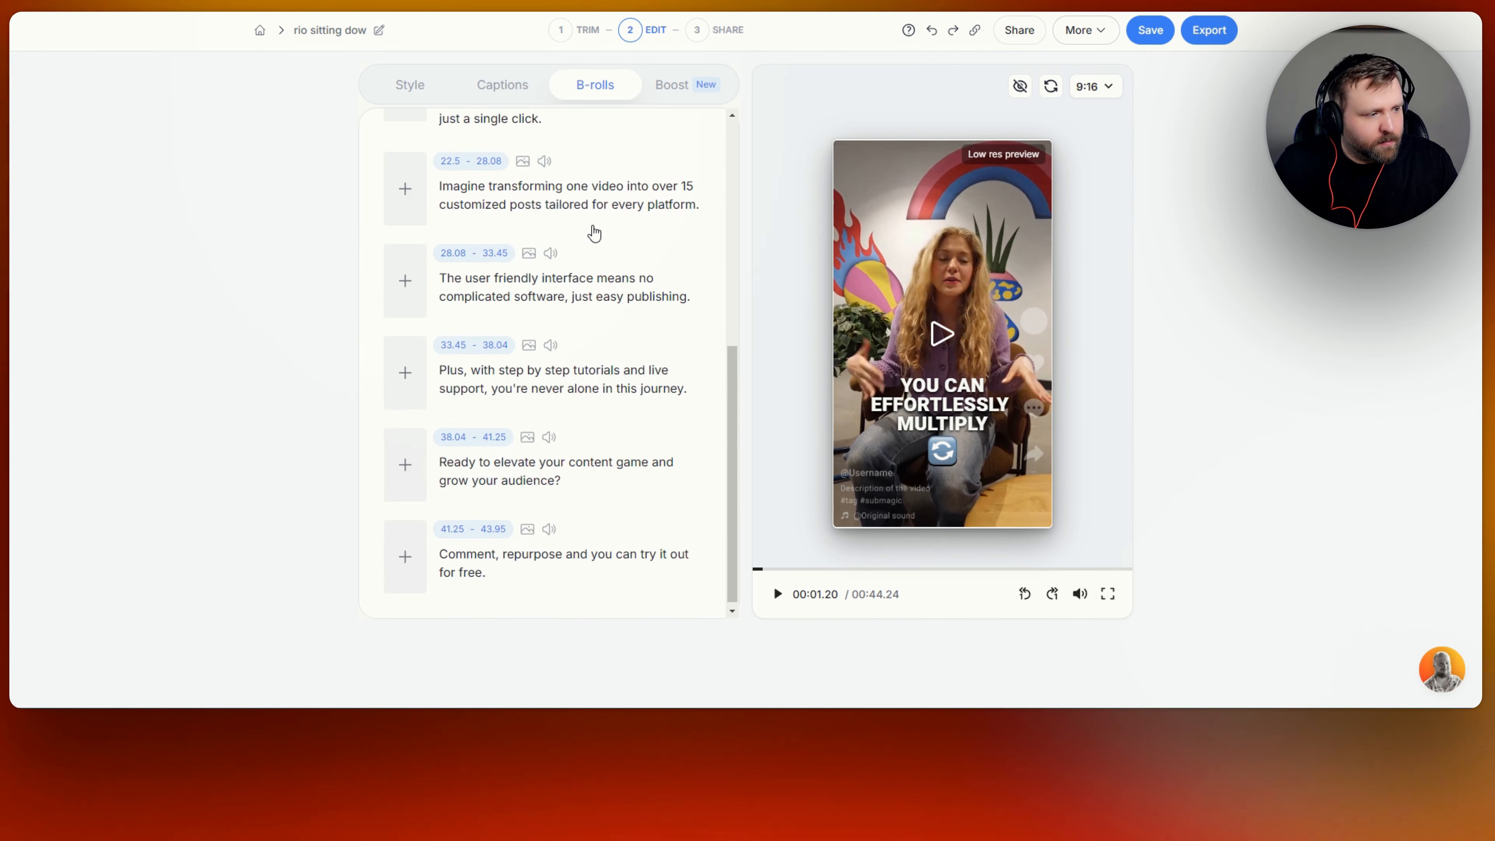
scroll(600, 236, up, 5)
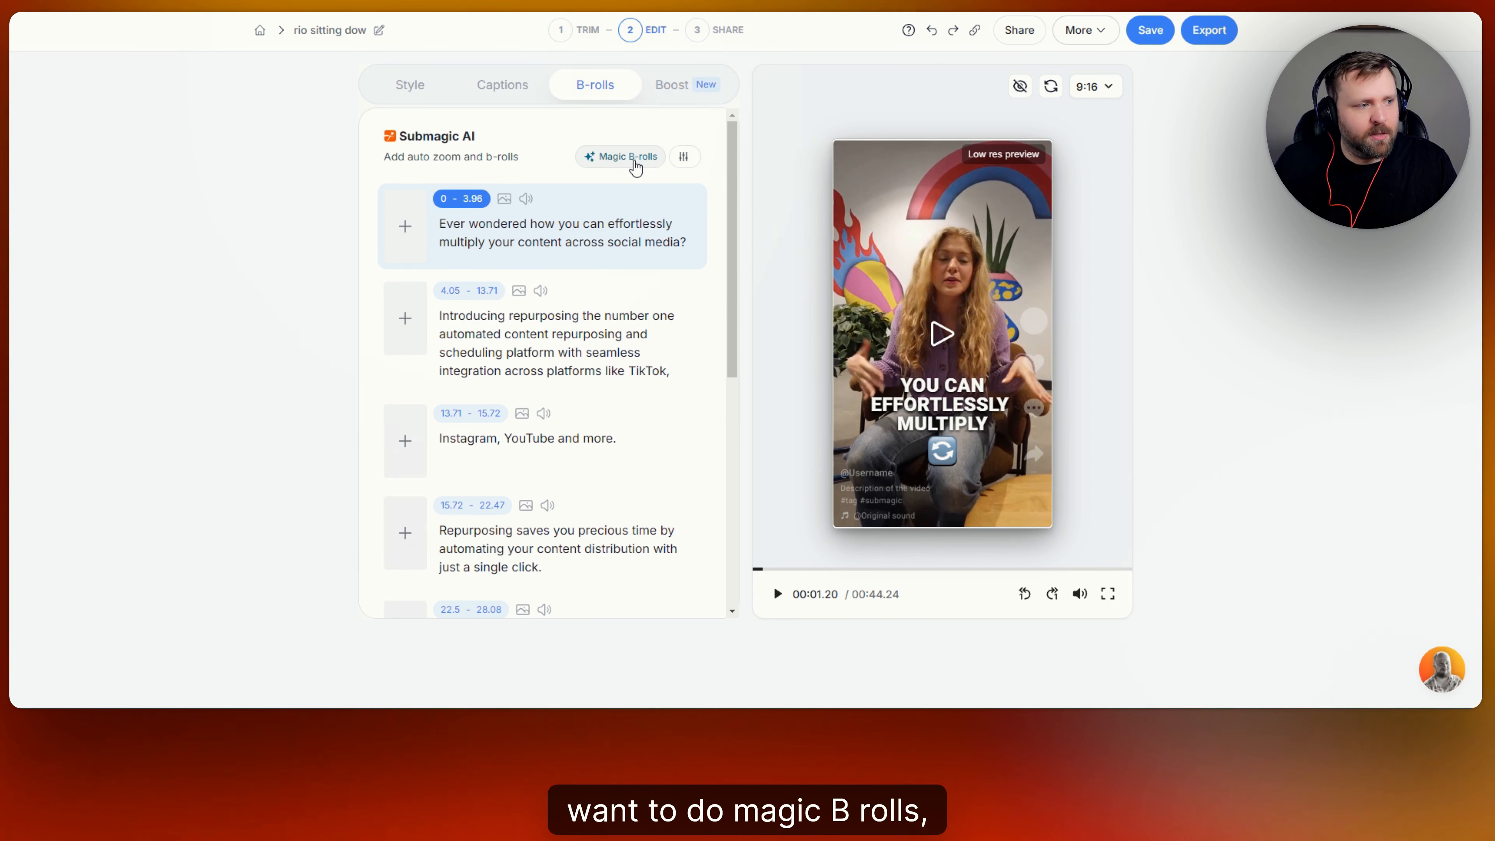
Auto-fill B-rolls with Magic B-rolls and watch the clip on the 15.72 line.
click(632, 159)
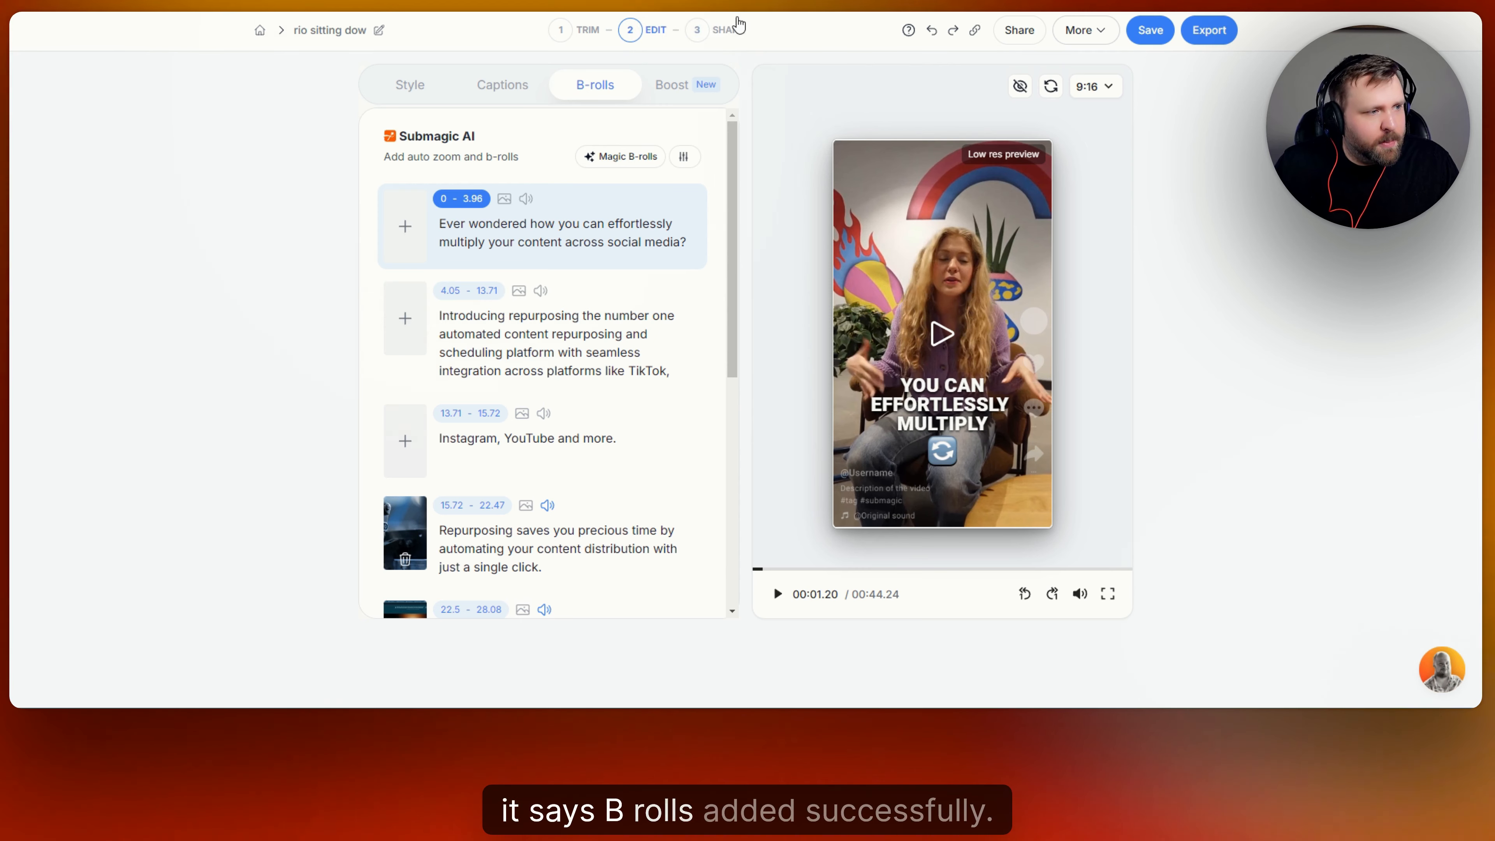
scroll(499, 246, down, 4)
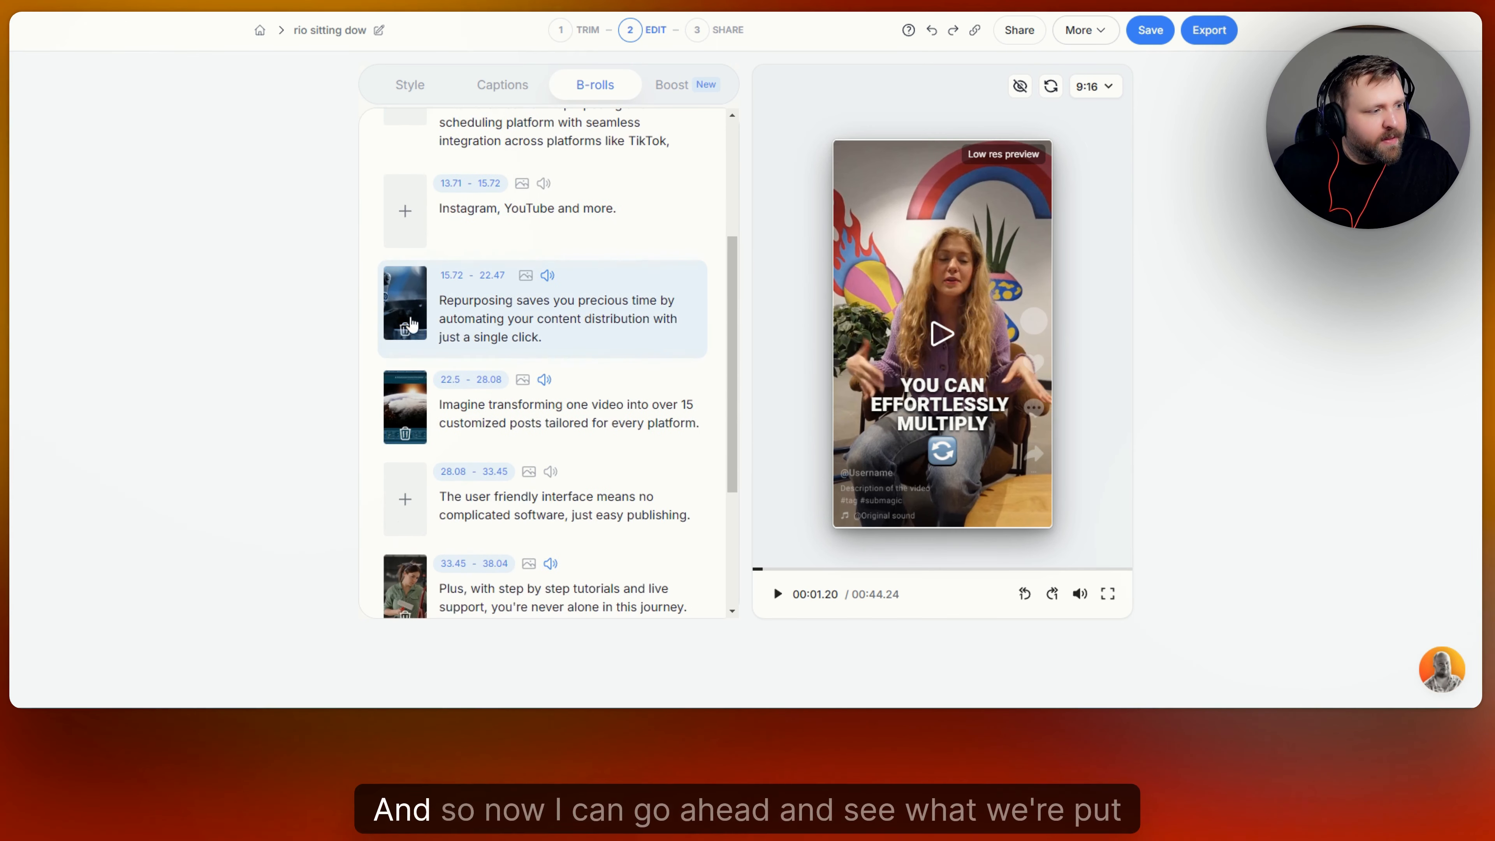
click(405, 300)
click(926, 340)
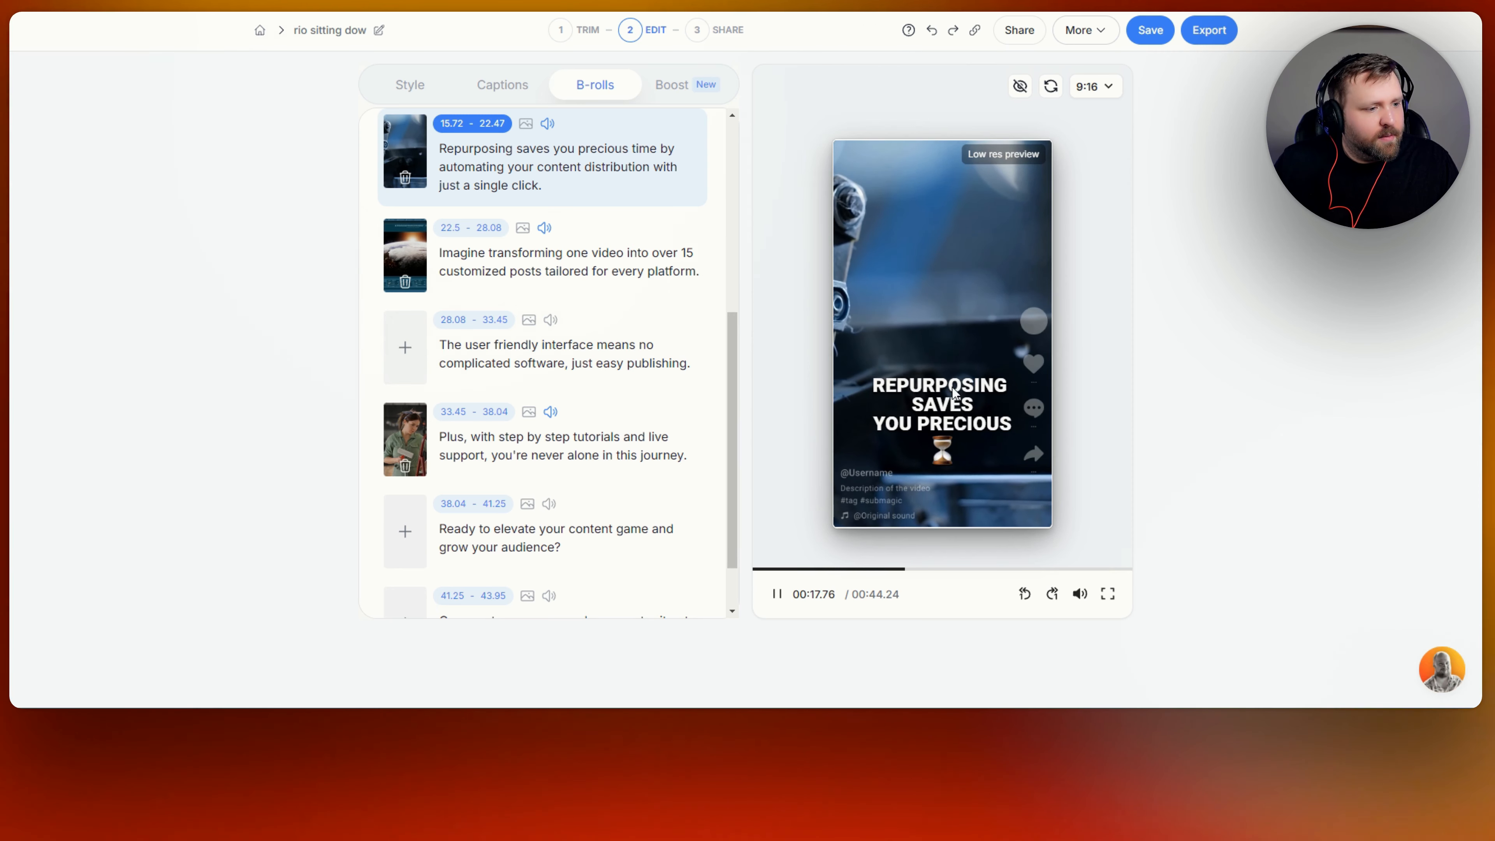
click(777, 594)
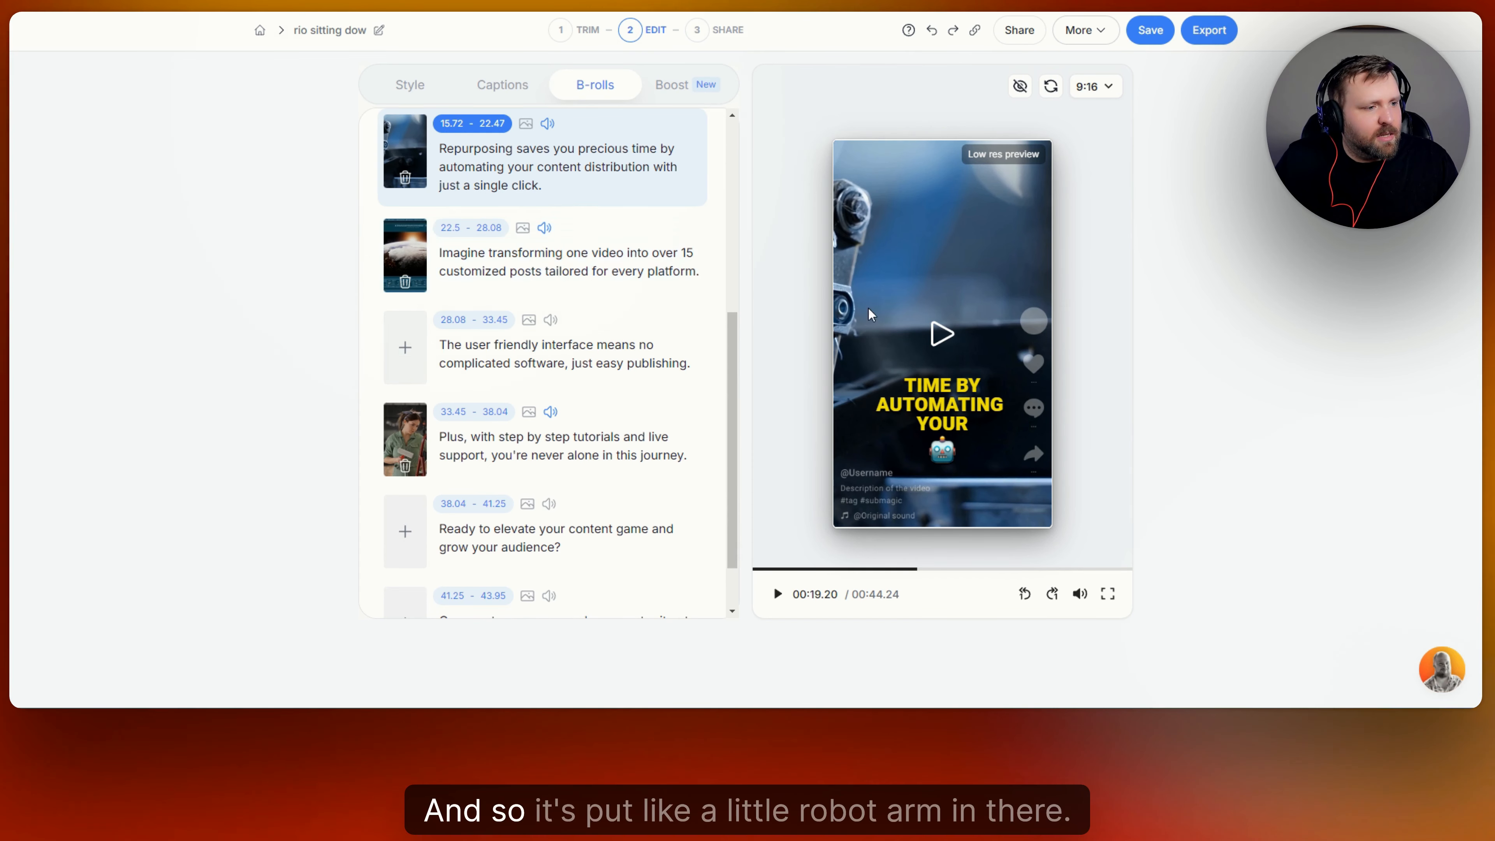
Review the second added B-roll by playing the preview from 00:22.50.
click(402, 252)
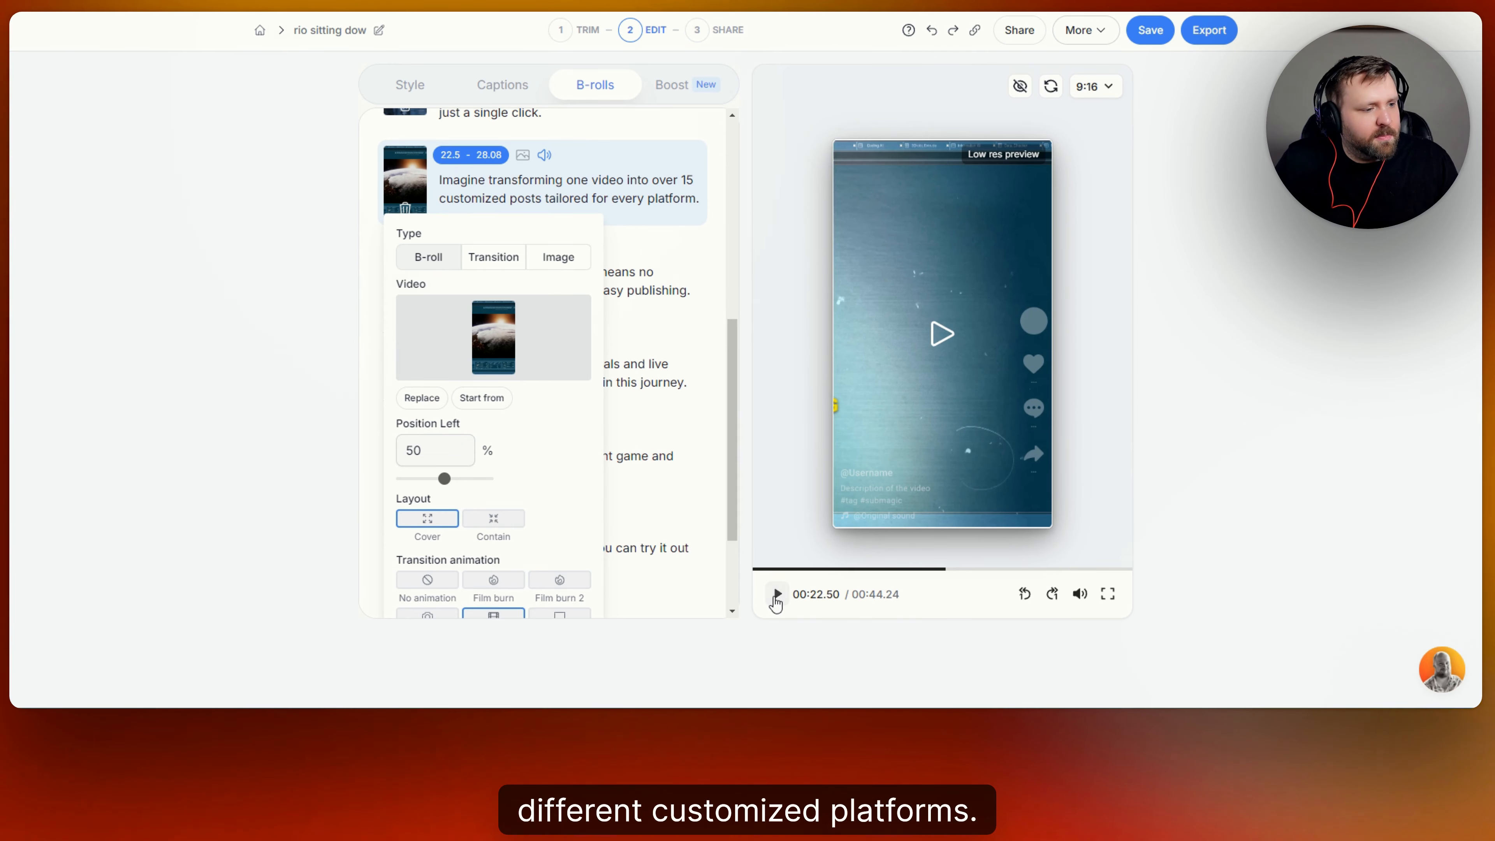
click(776, 594)
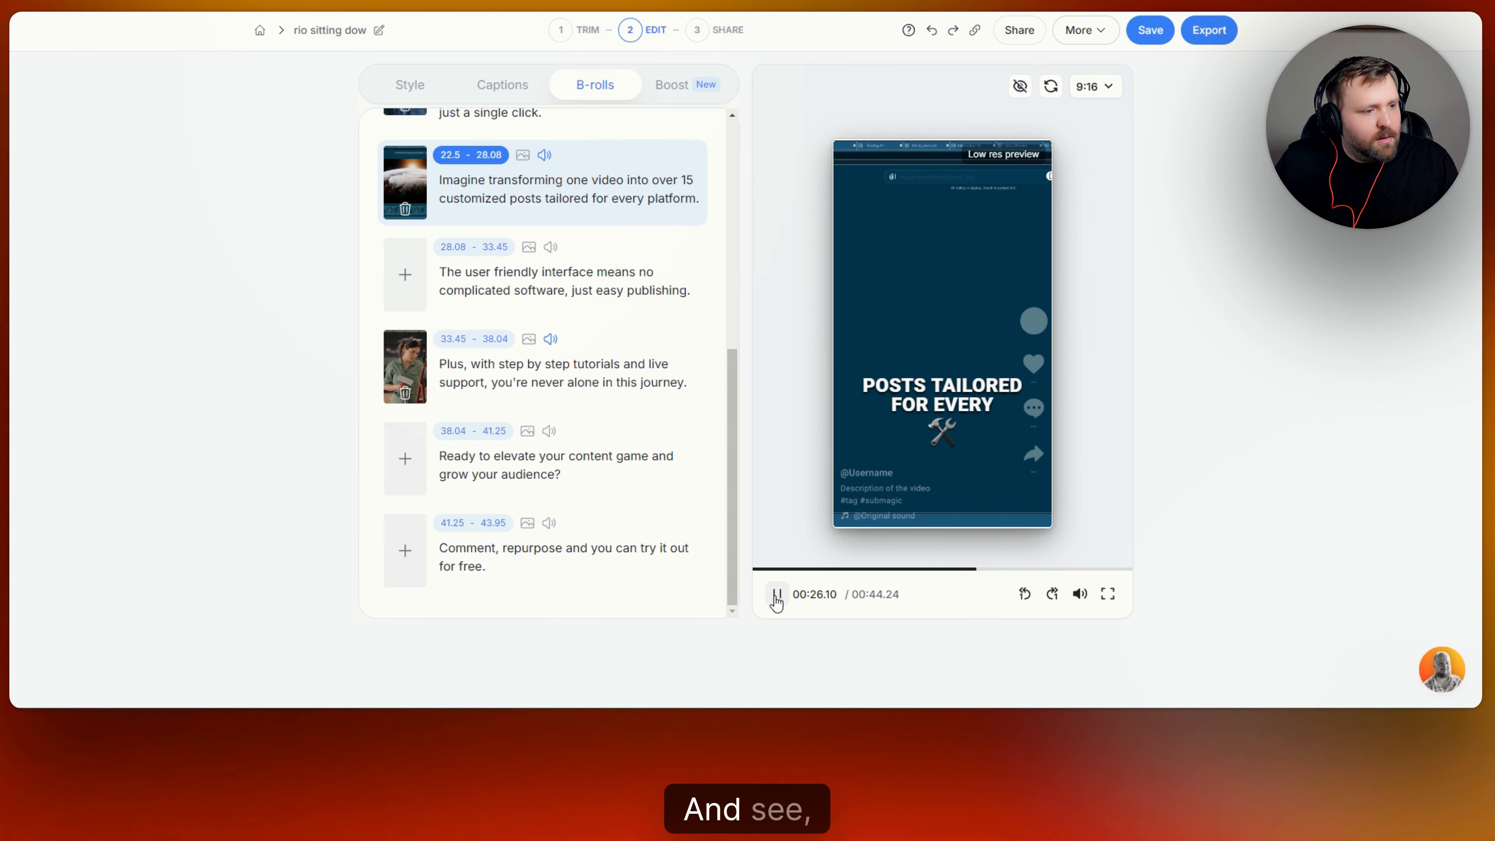
click(775, 595)
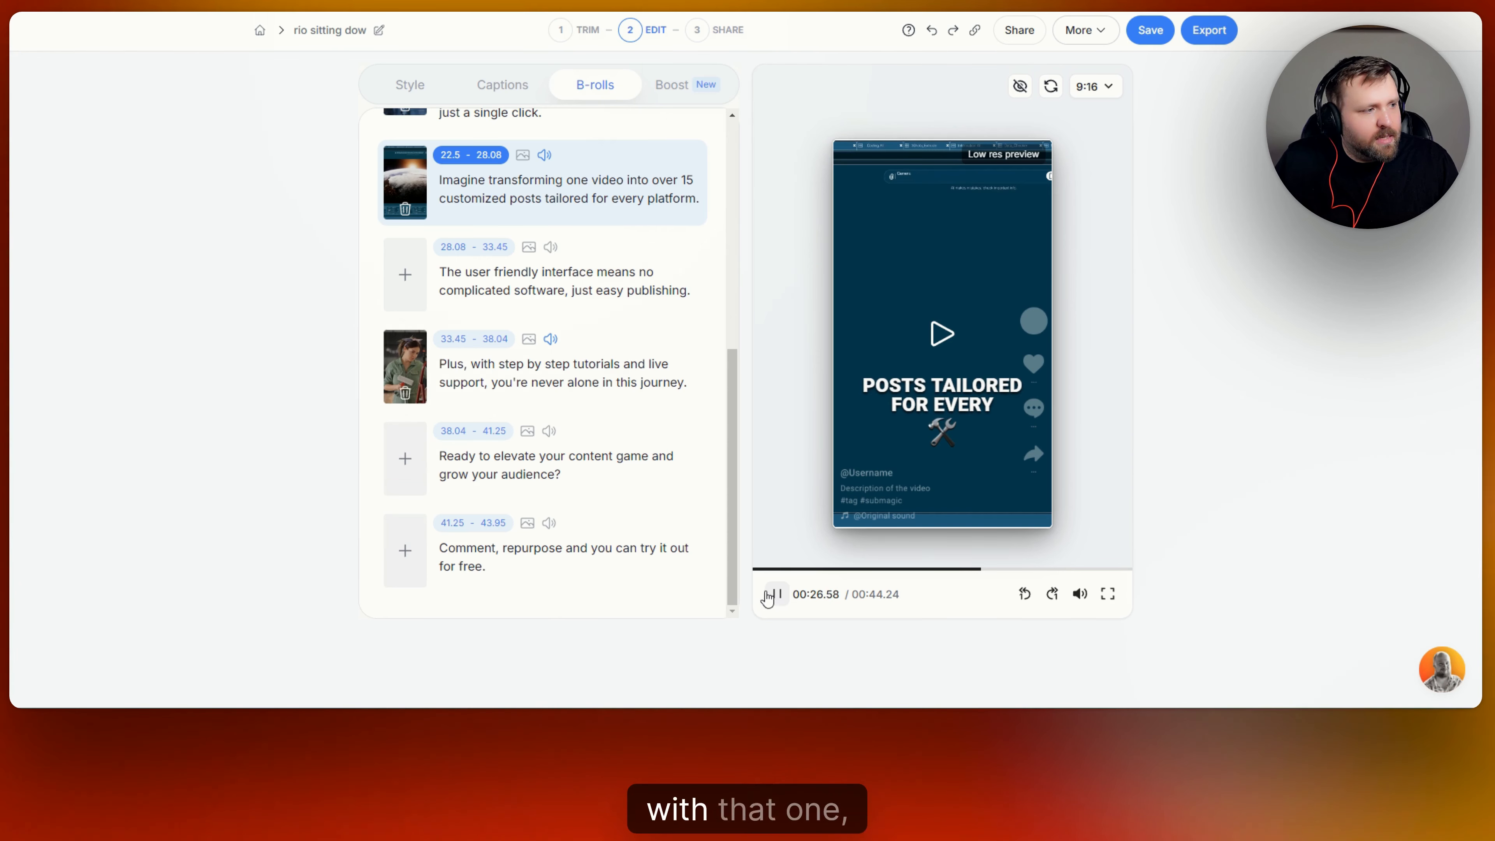
Replace the 22.5–28.08 B-roll with a blue futuristic tech clip found by searching 'automation'.
click(406, 211)
click(406, 188)
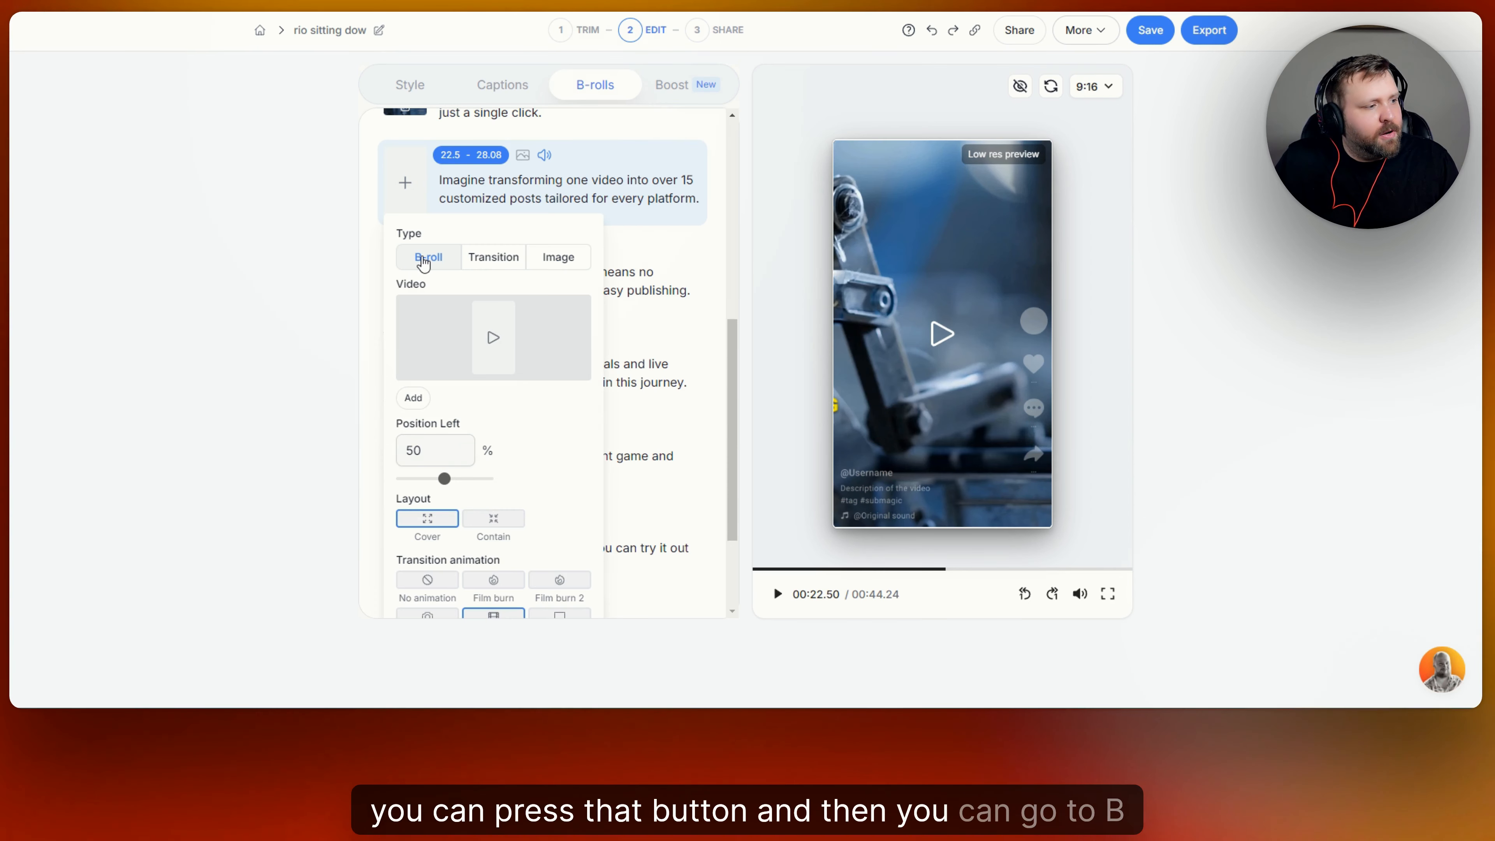
click(496, 345)
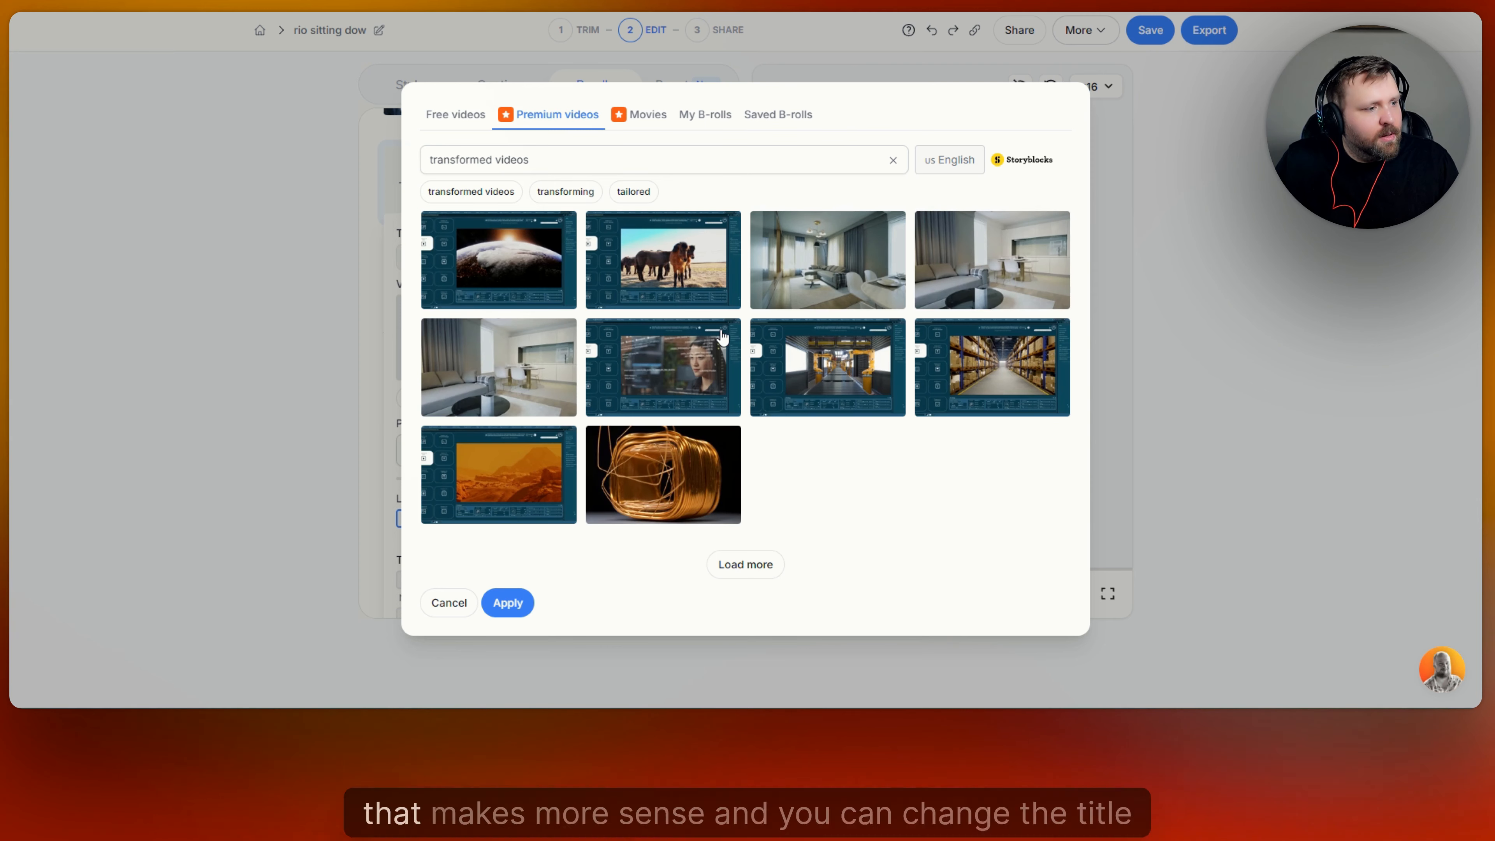
drag(546, 160, 440, 160)
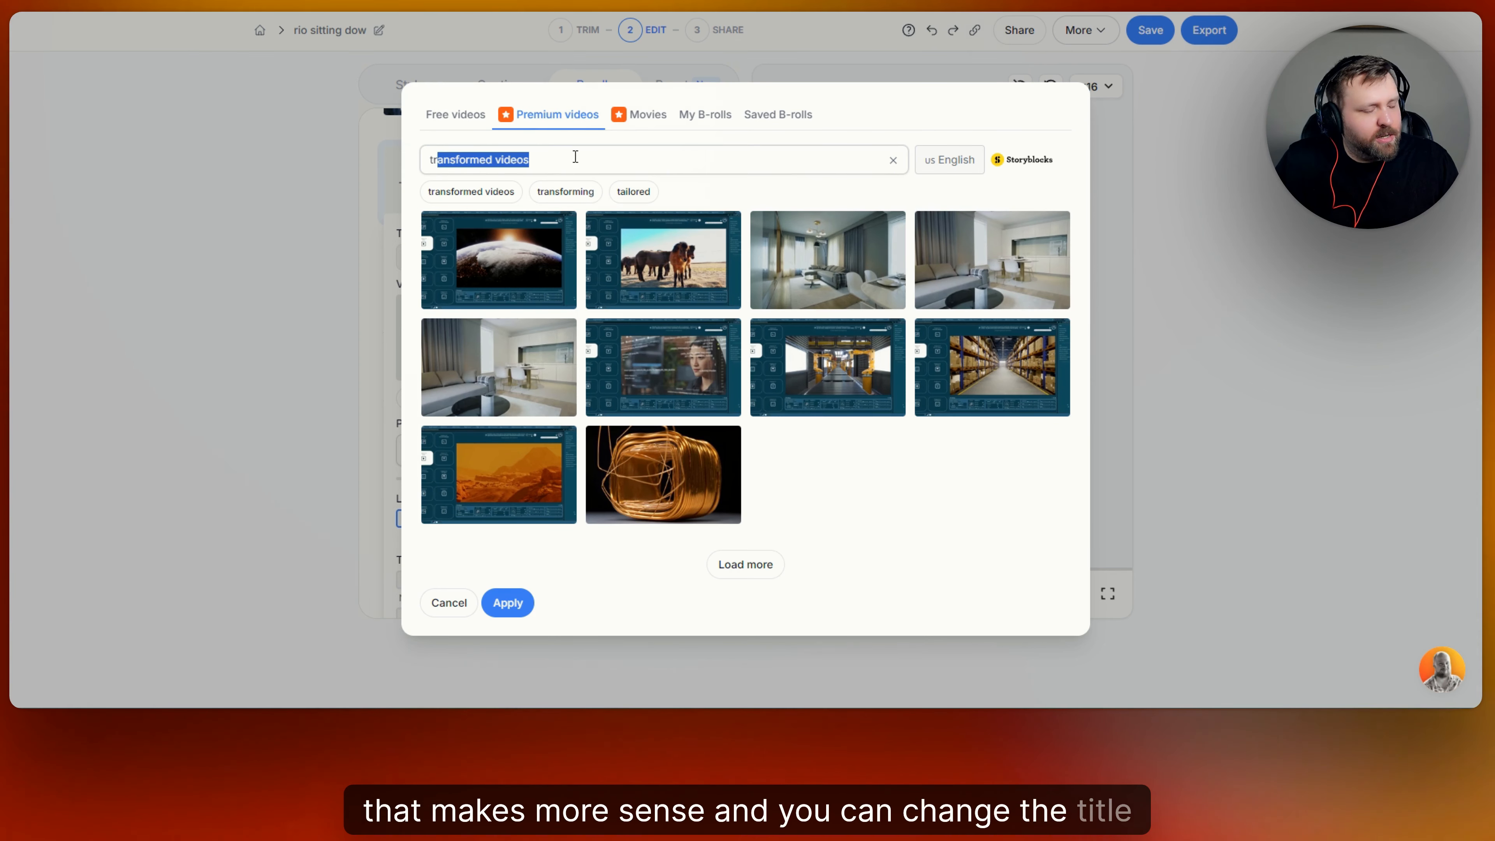
key(BackSpace)
key(BackSpace)
key(BackSpace)
text(automation)
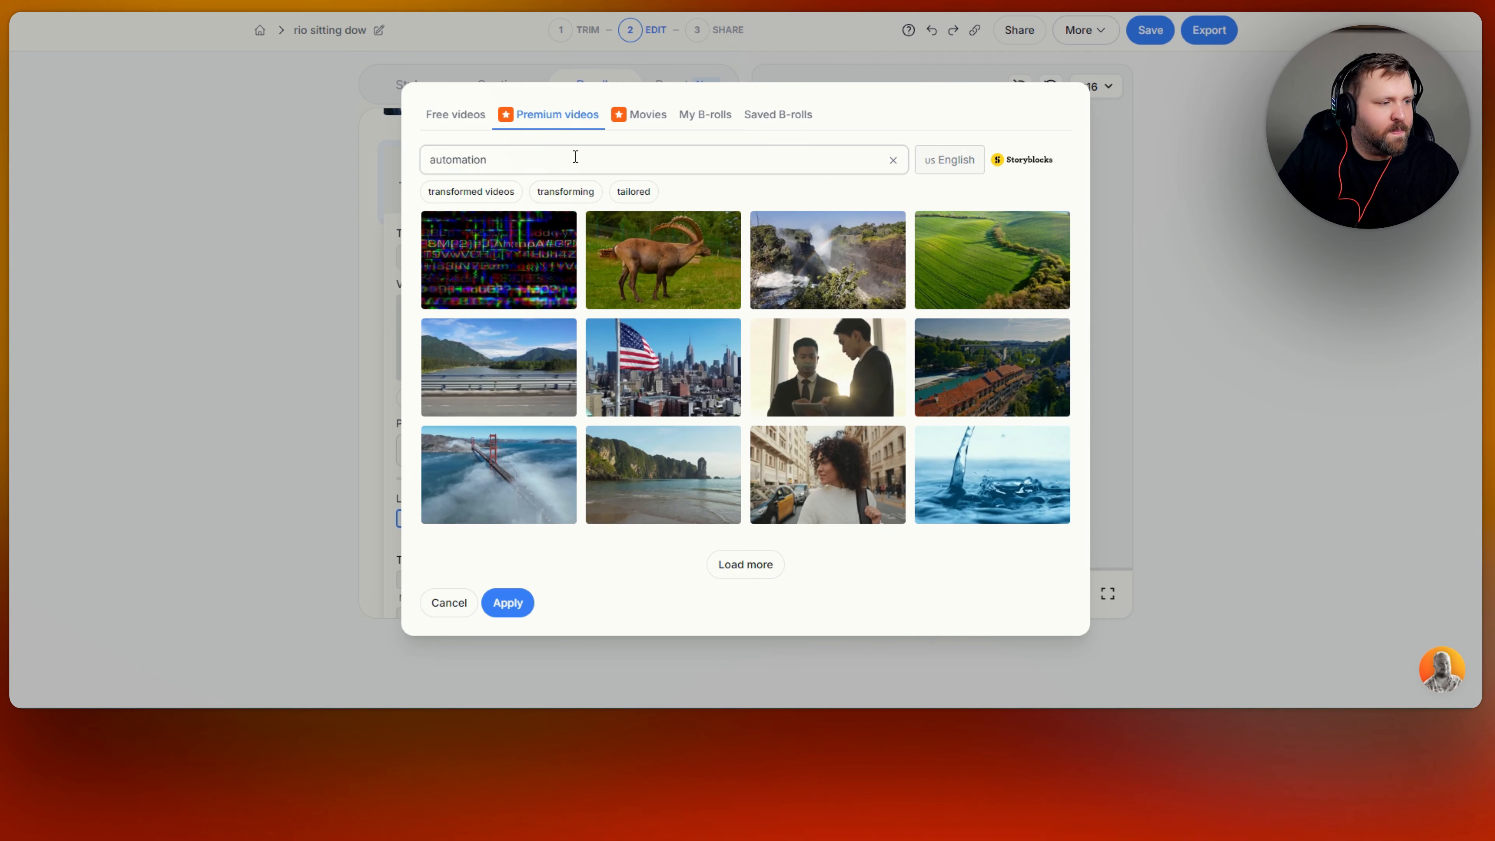
key(Return)
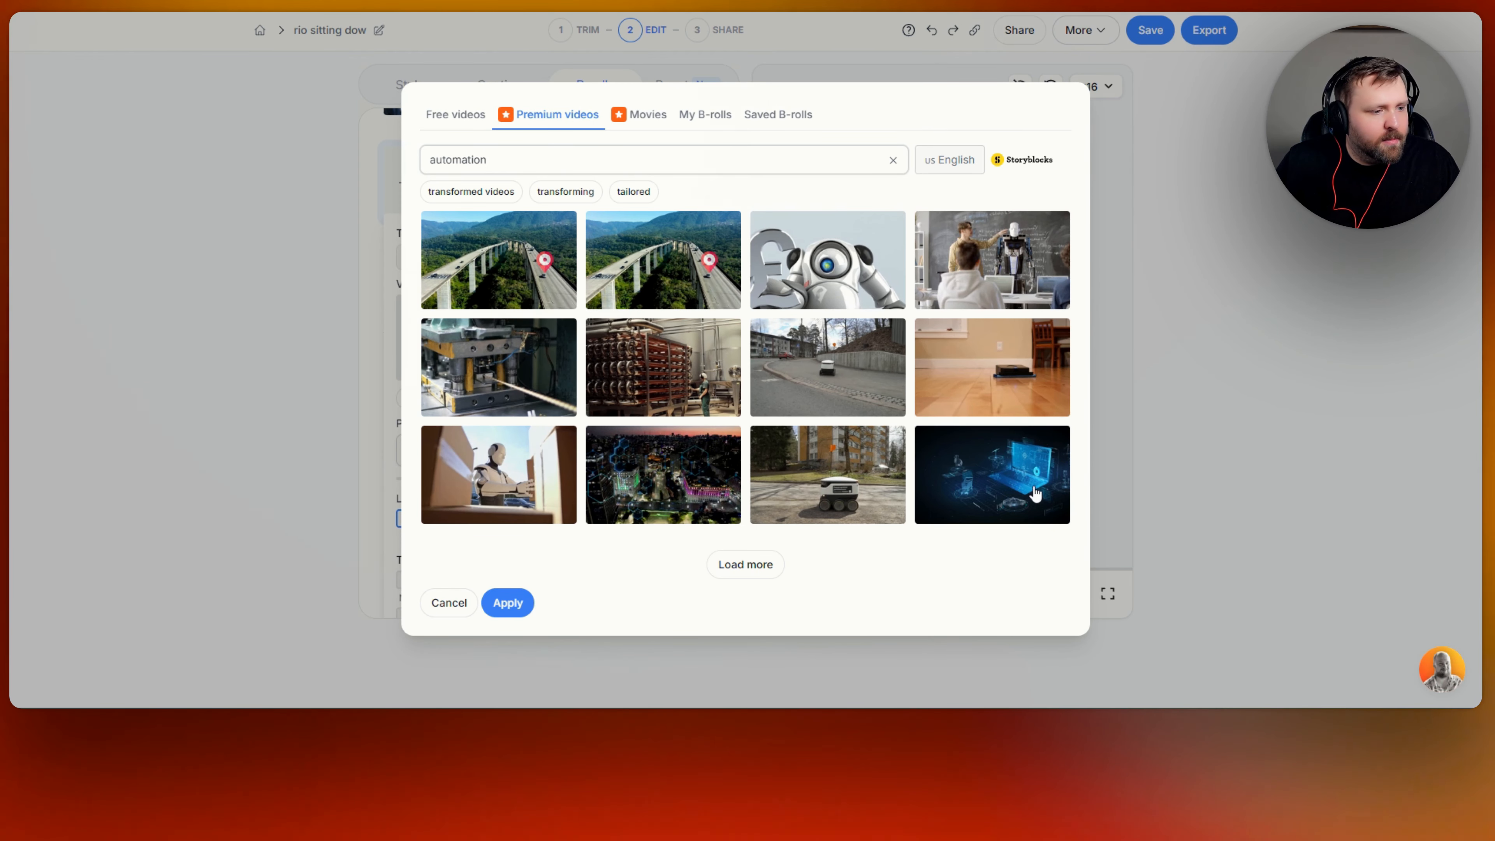
click(995, 469)
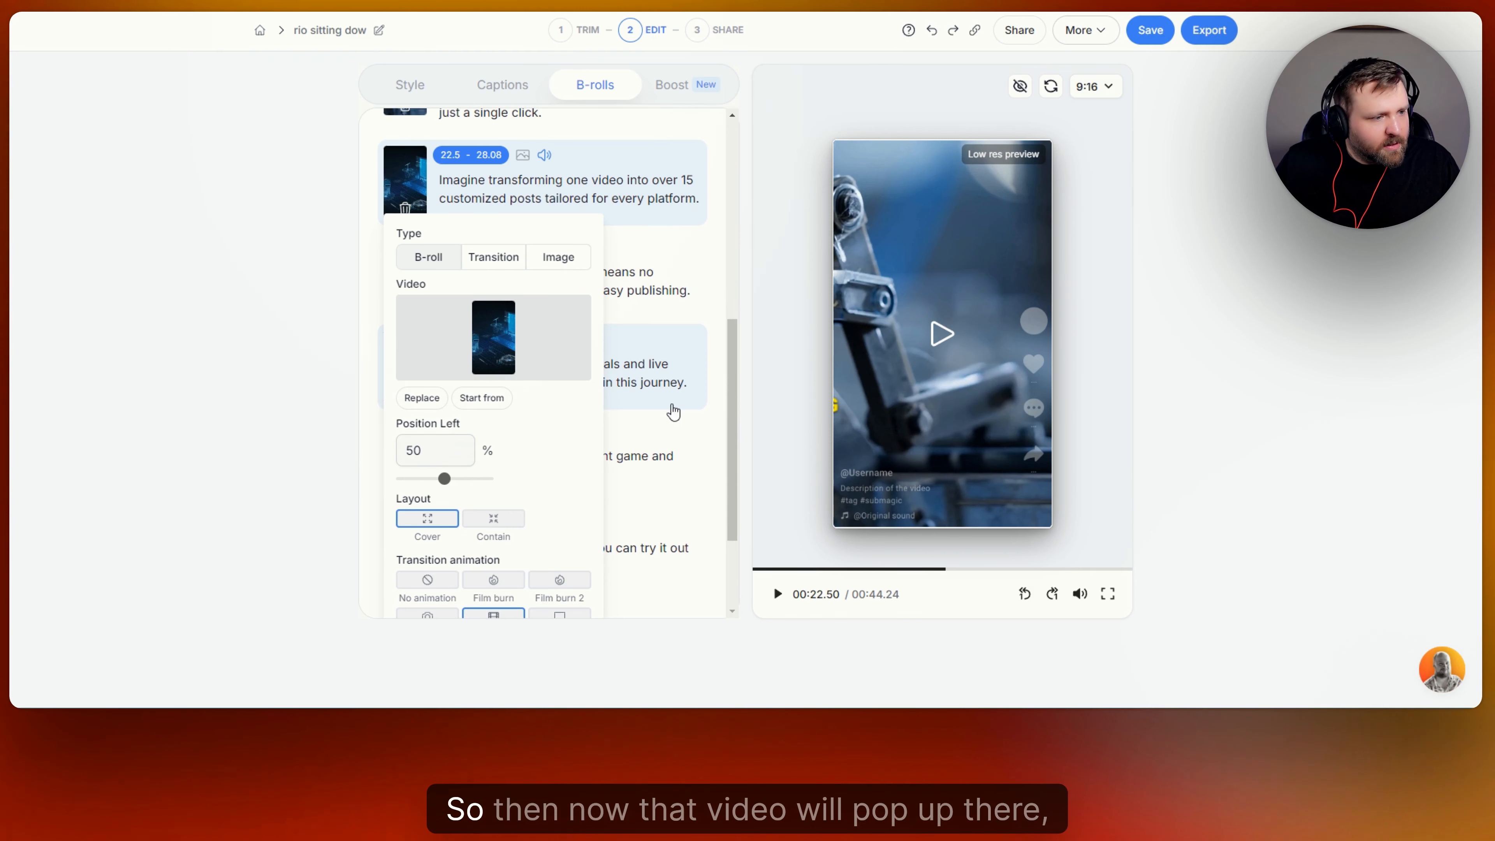
click(940, 337)
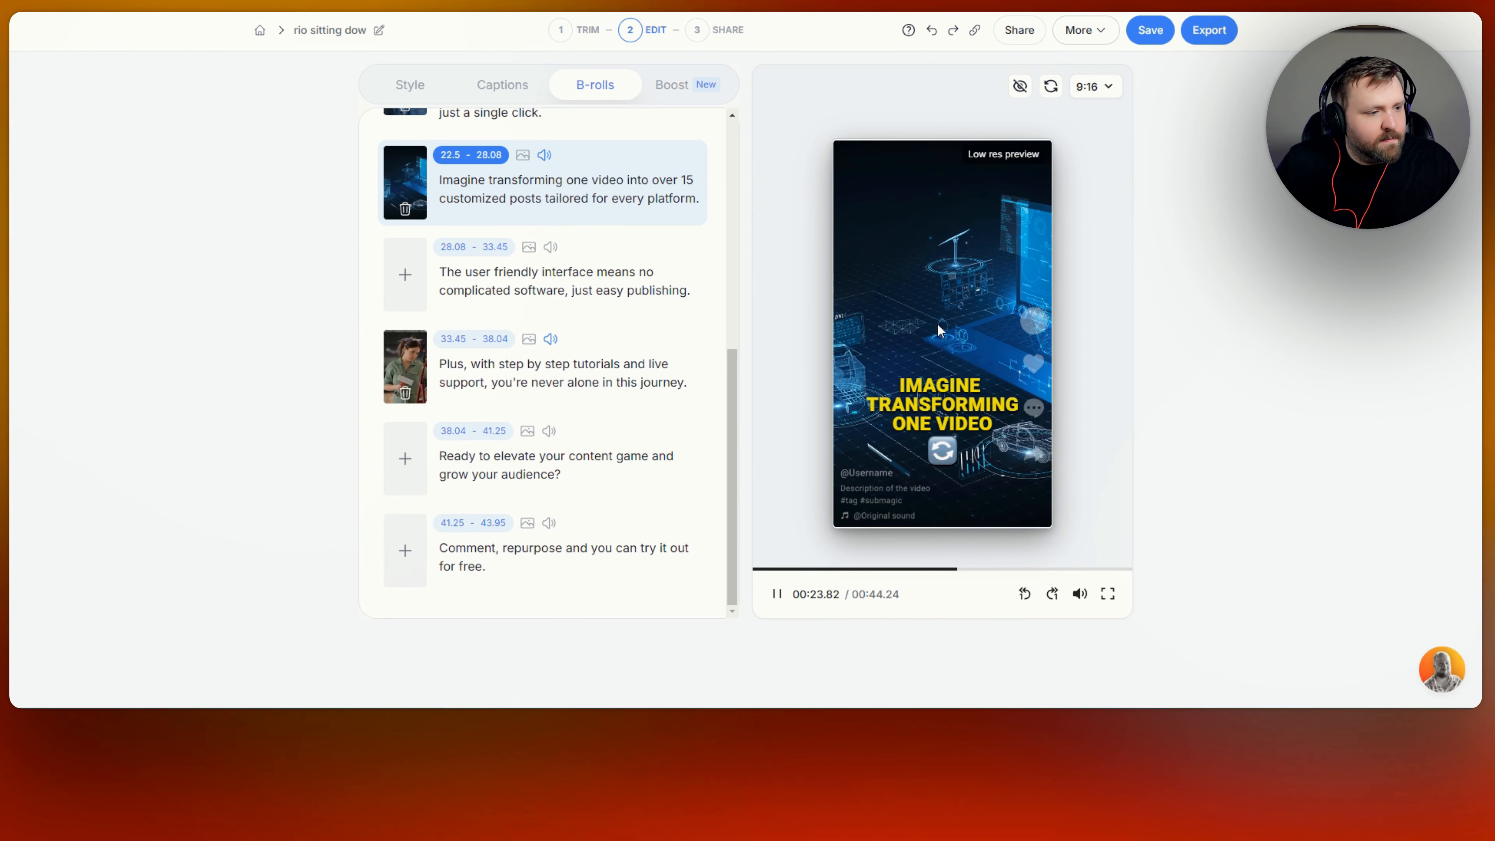
Add a clip to the 28.08–33.45 line and set its type to Transition.
click(937, 322)
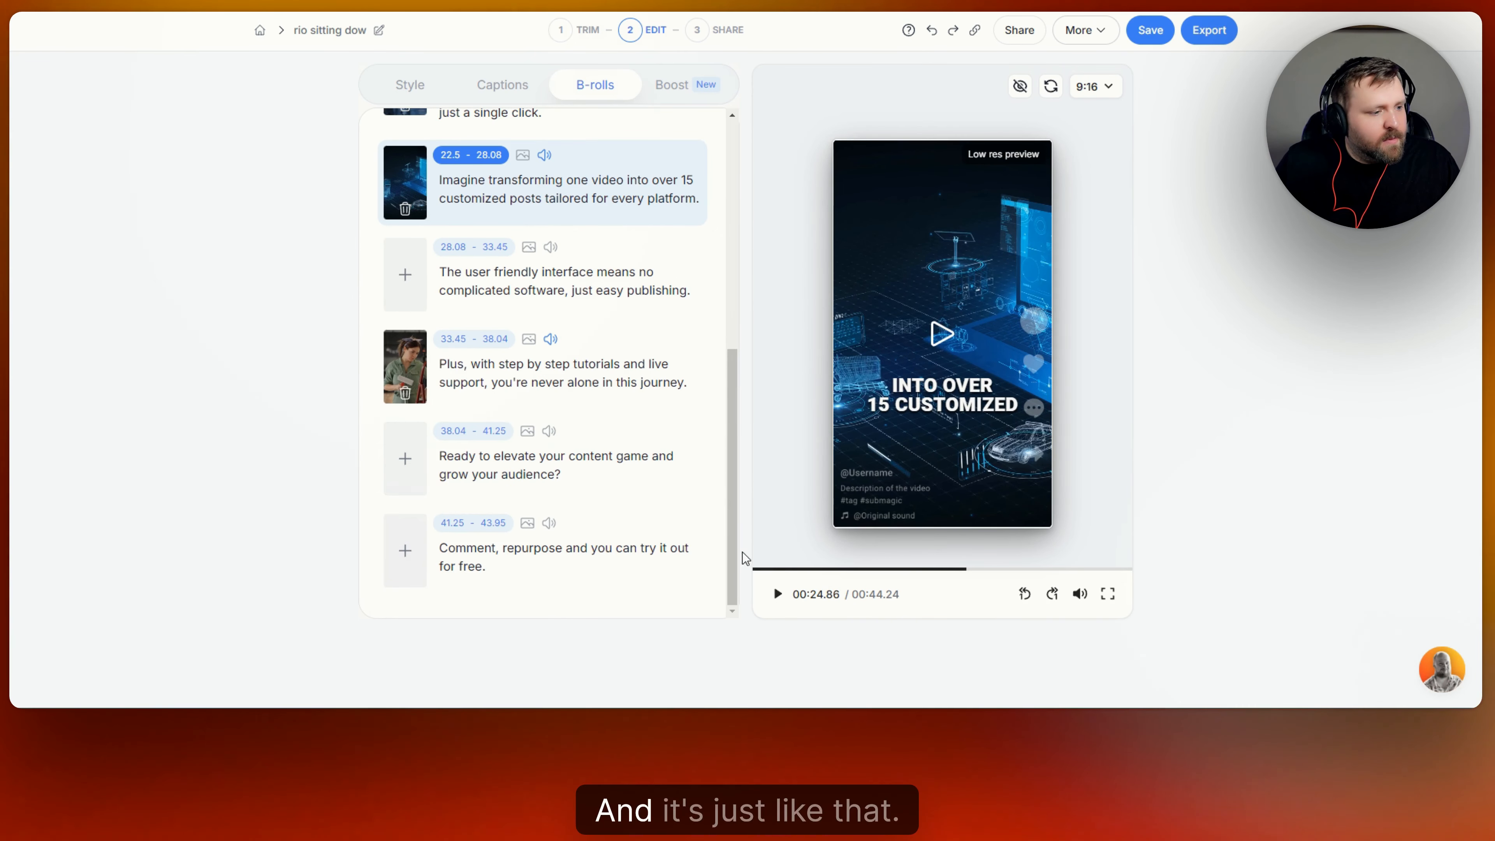
click(406, 288)
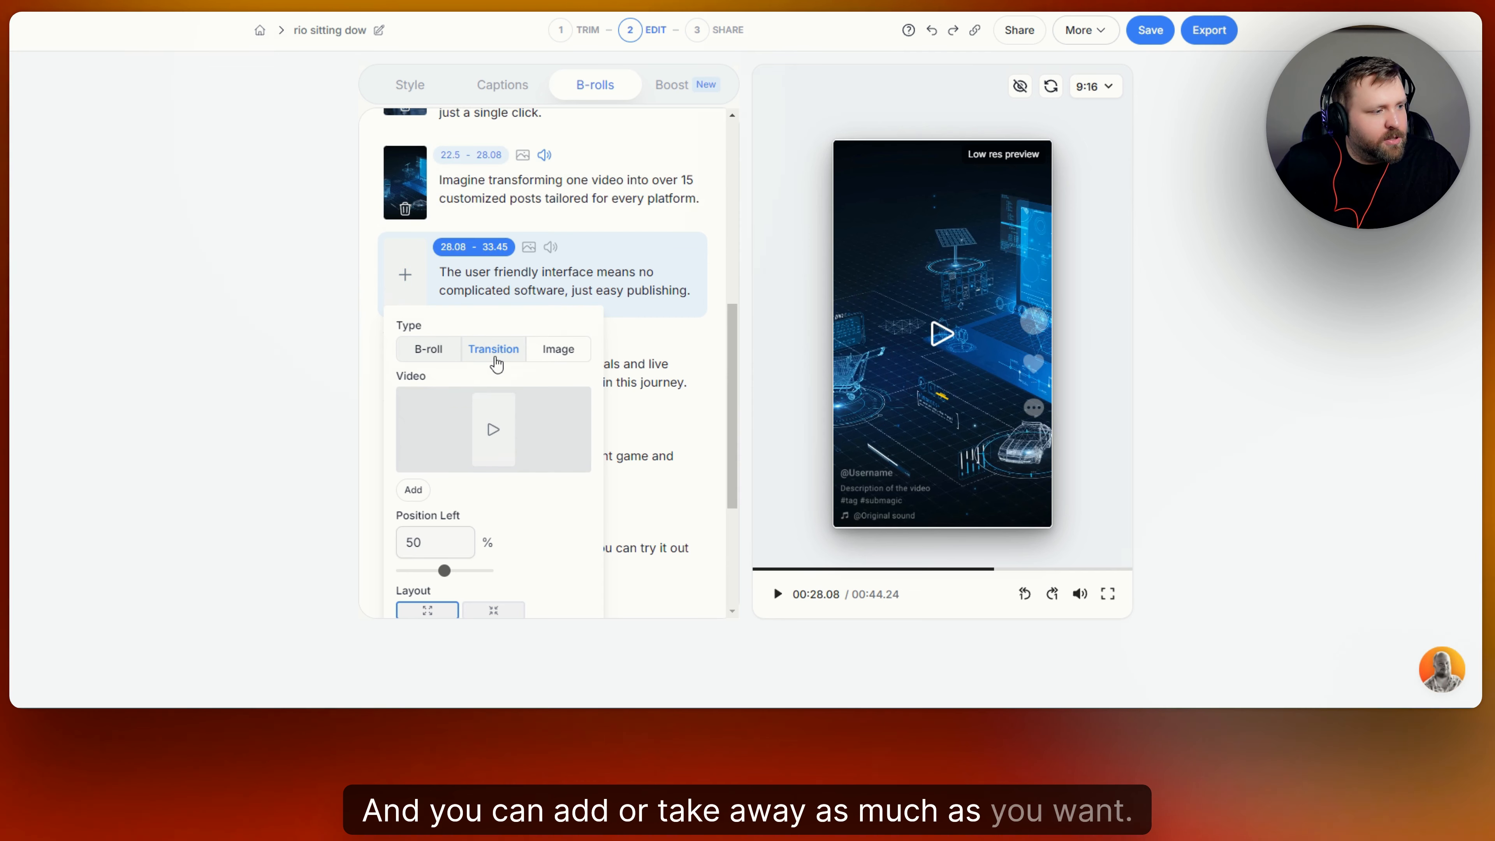
click(557, 353)
scroll(567, 213, down, 3)
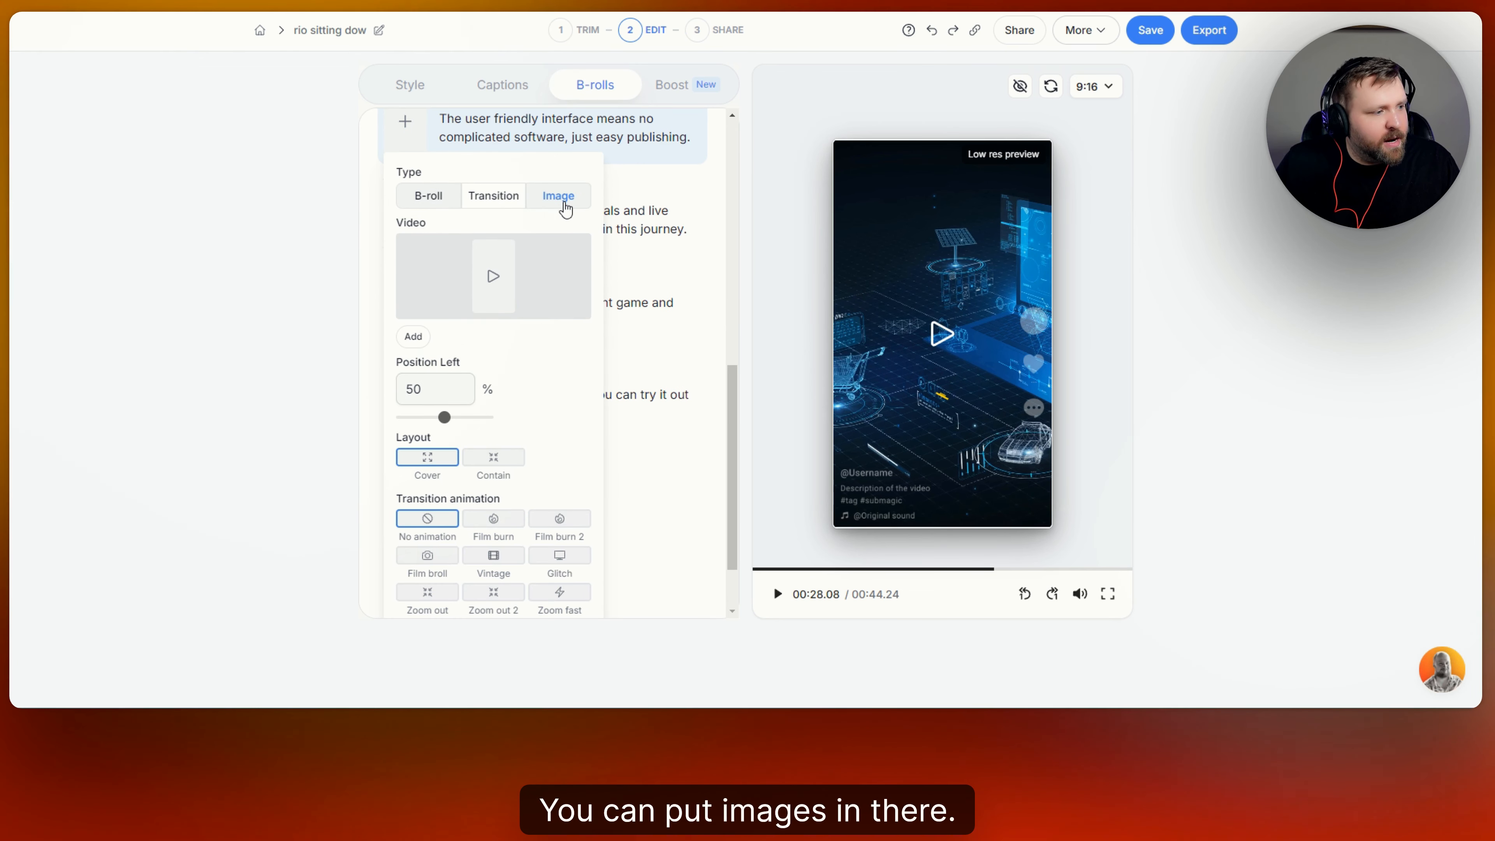
scroll(530, 235, up, 1)
click(504, 189)
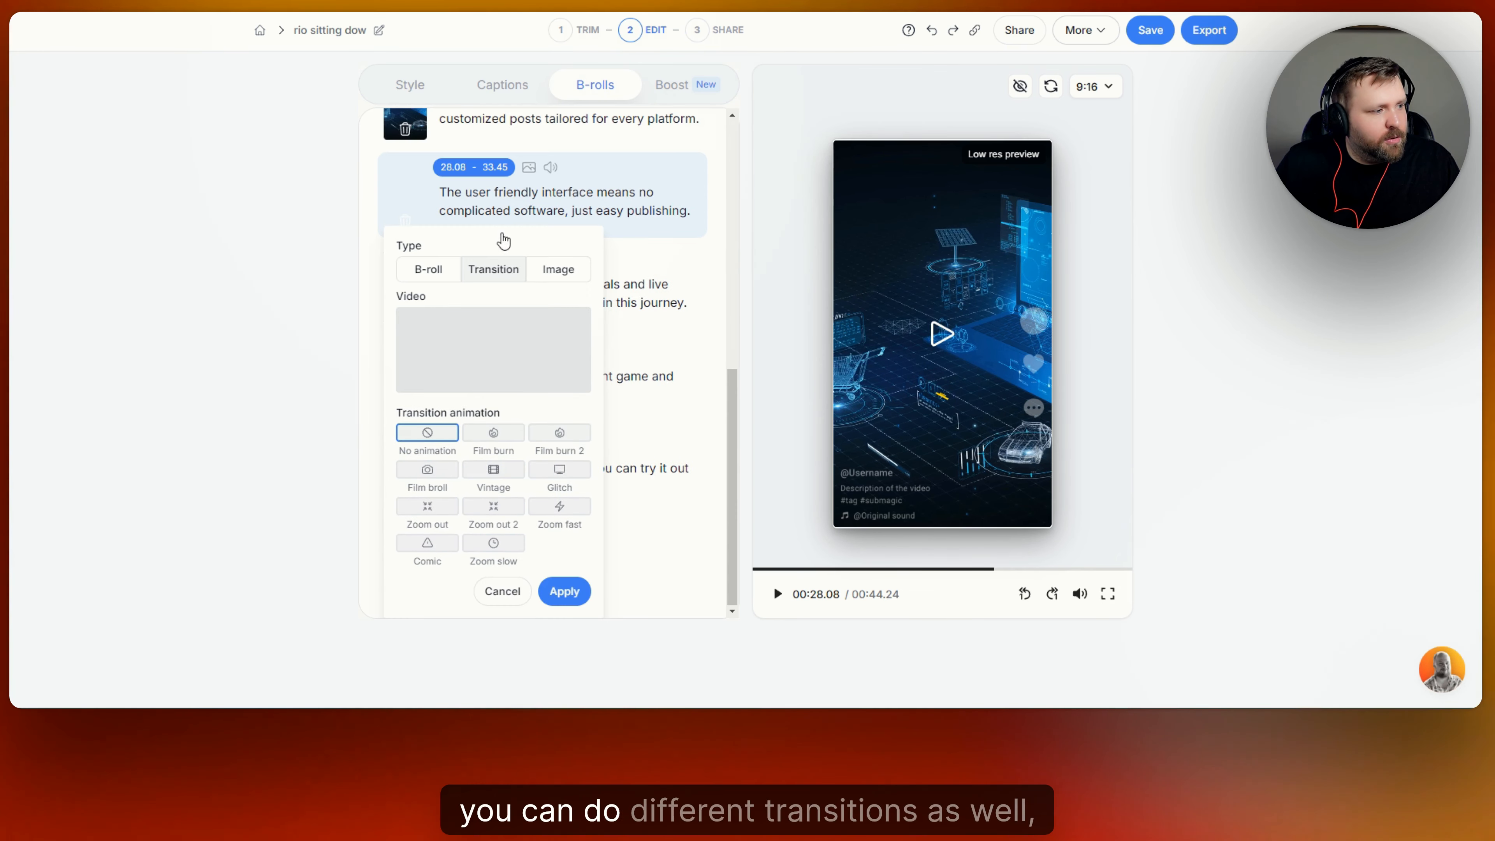
Try the Film burn, Film burn 2, Glitch, Vintage and Film broll transitions, then close.
click(492, 434)
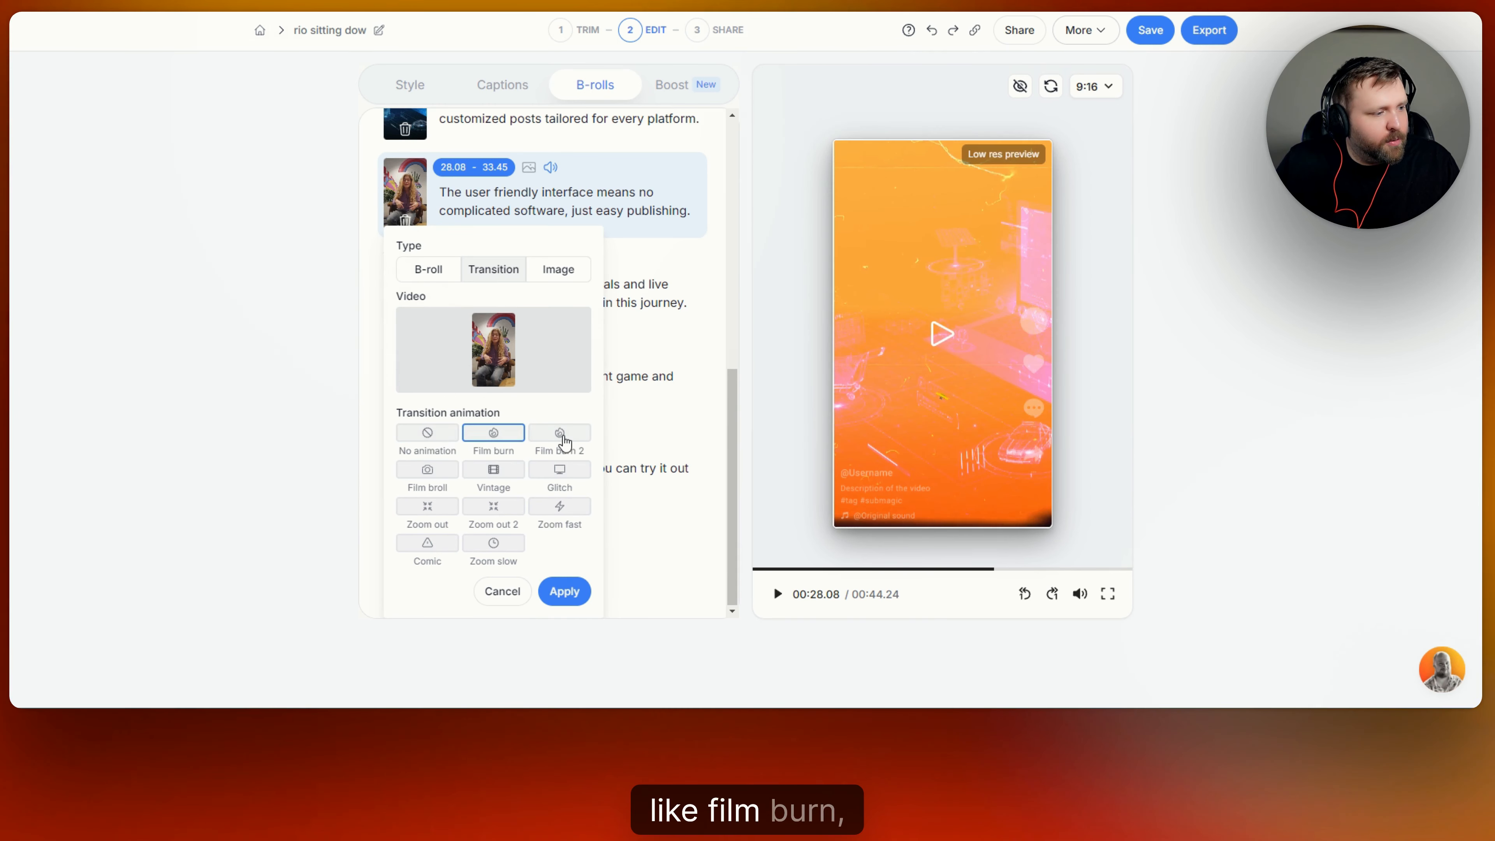
click(559, 434)
click(557, 471)
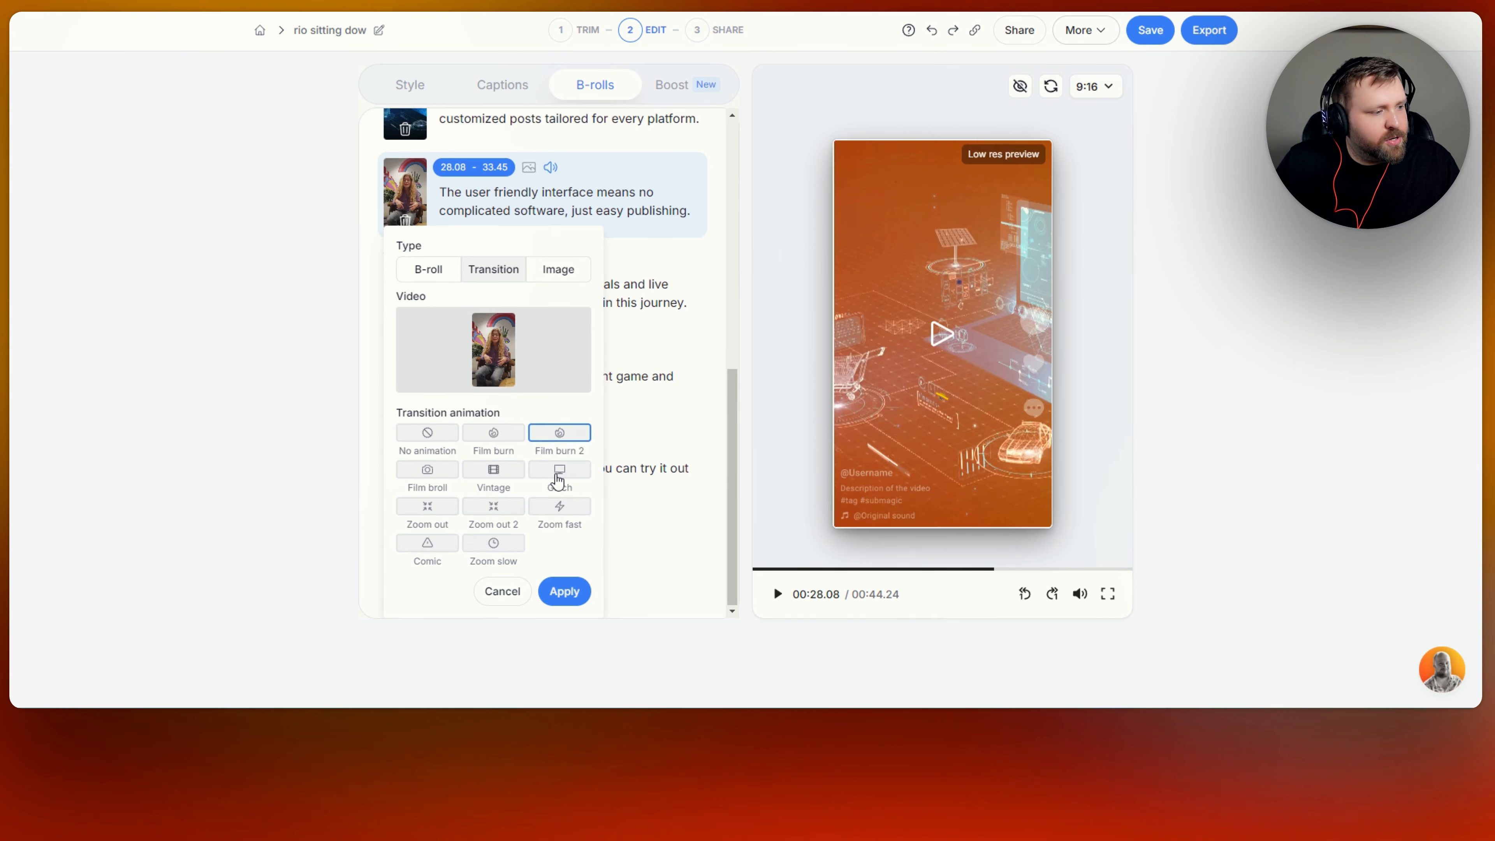
click(494, 471)
click(422, 473)
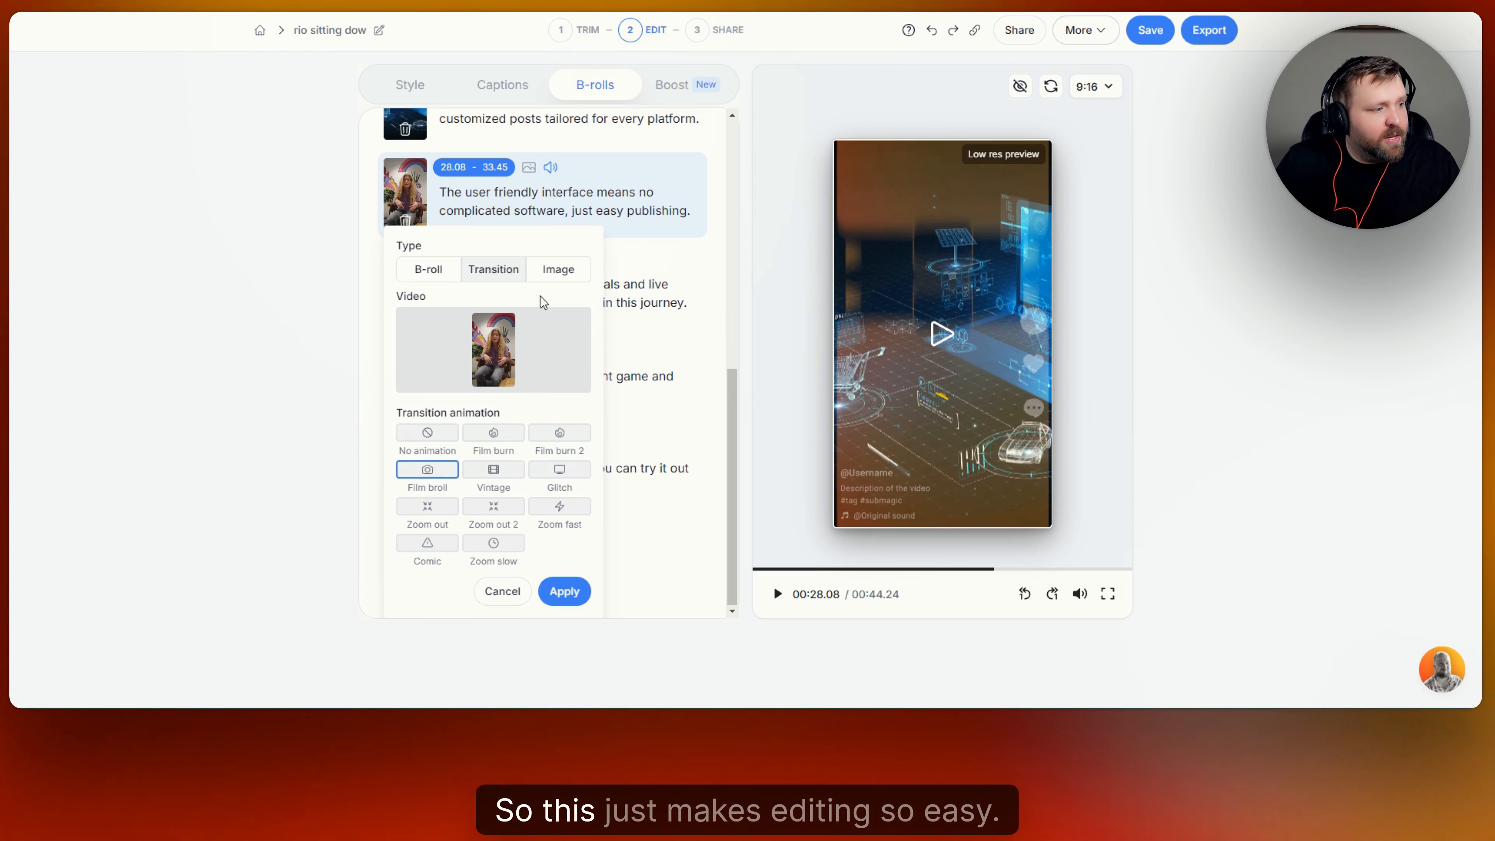
click(507, 603)
scroll(588, 350, up, 10)
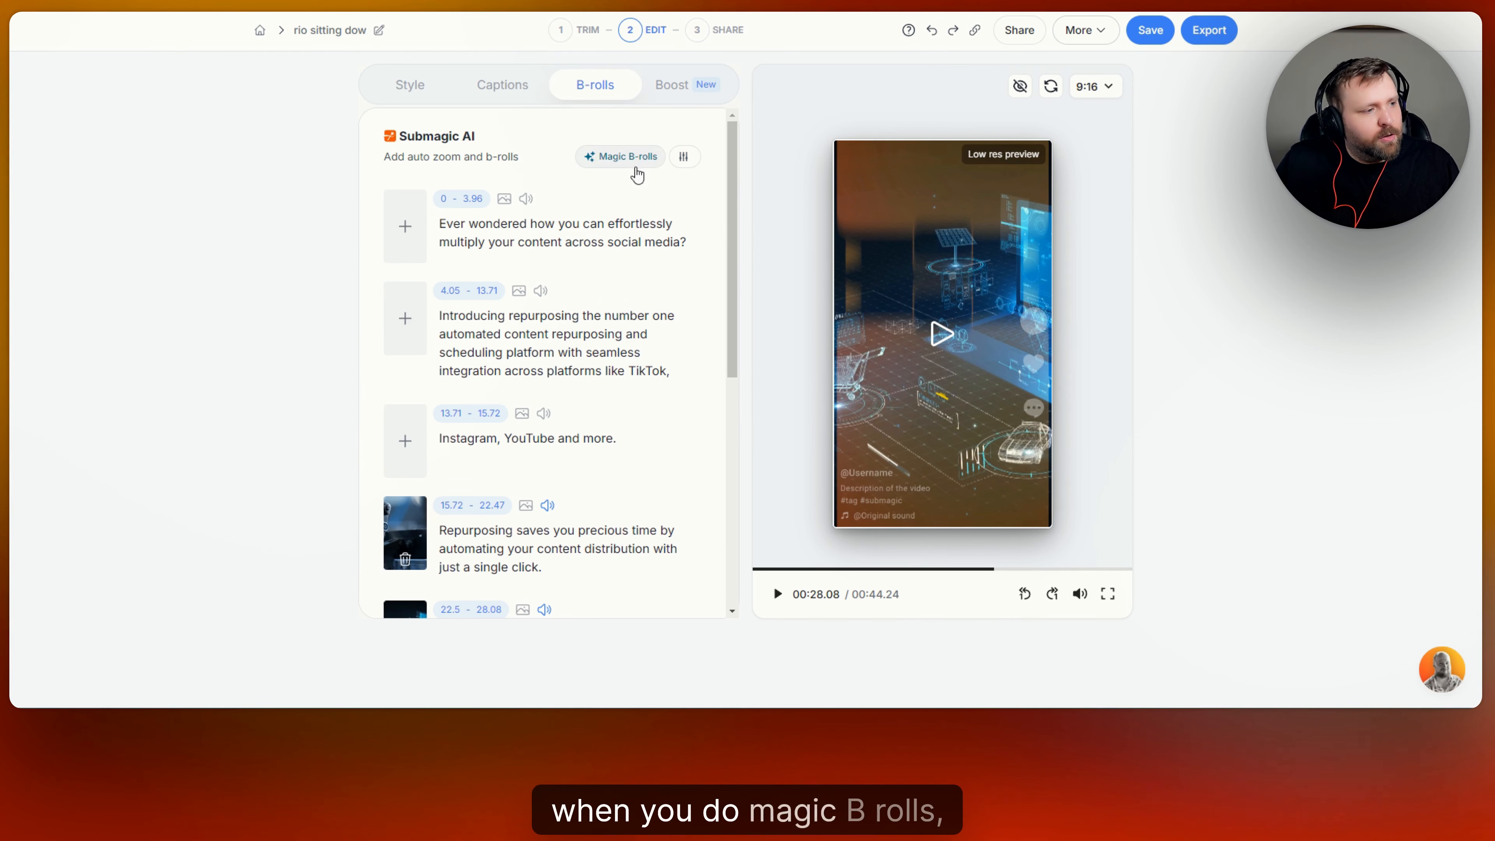
Drag the Magic B-rolls Percentage of B-rolls slider down to 15%.
click(683, 159)
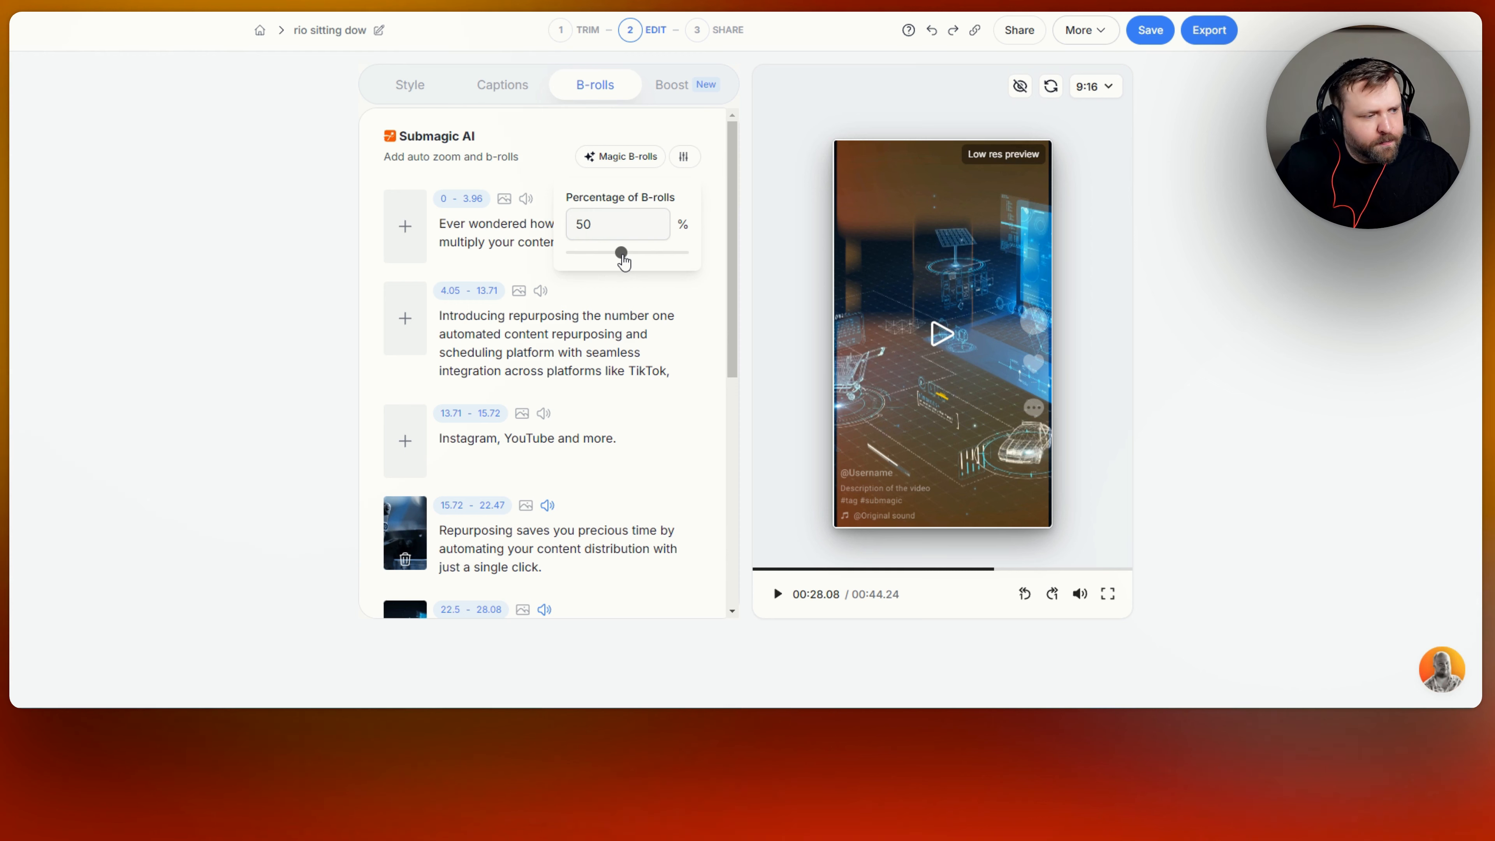
drag(621, 254, 581, 273)
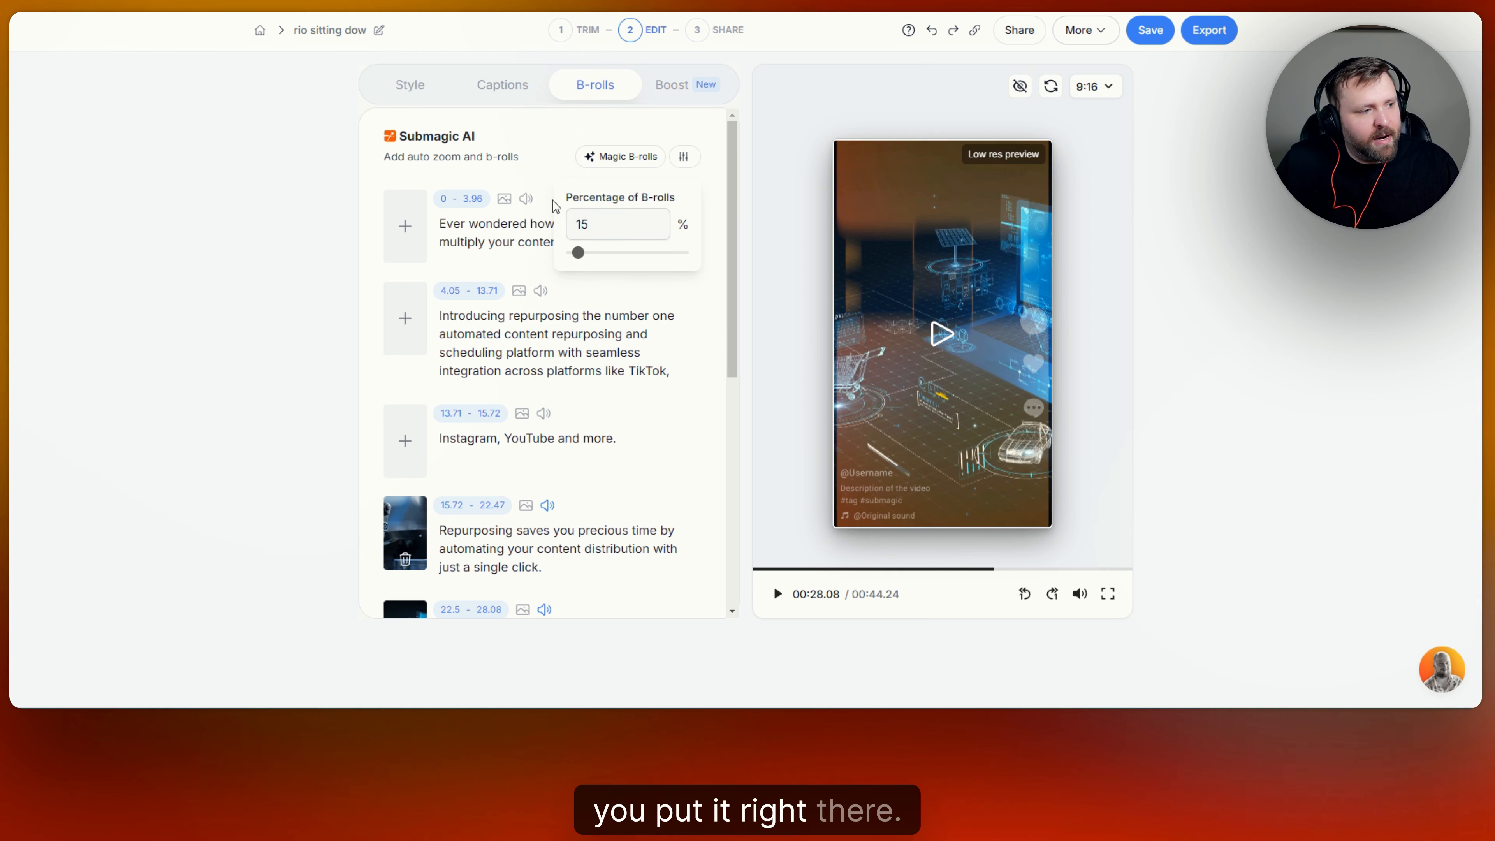
scroll(661, 281, down, 5)
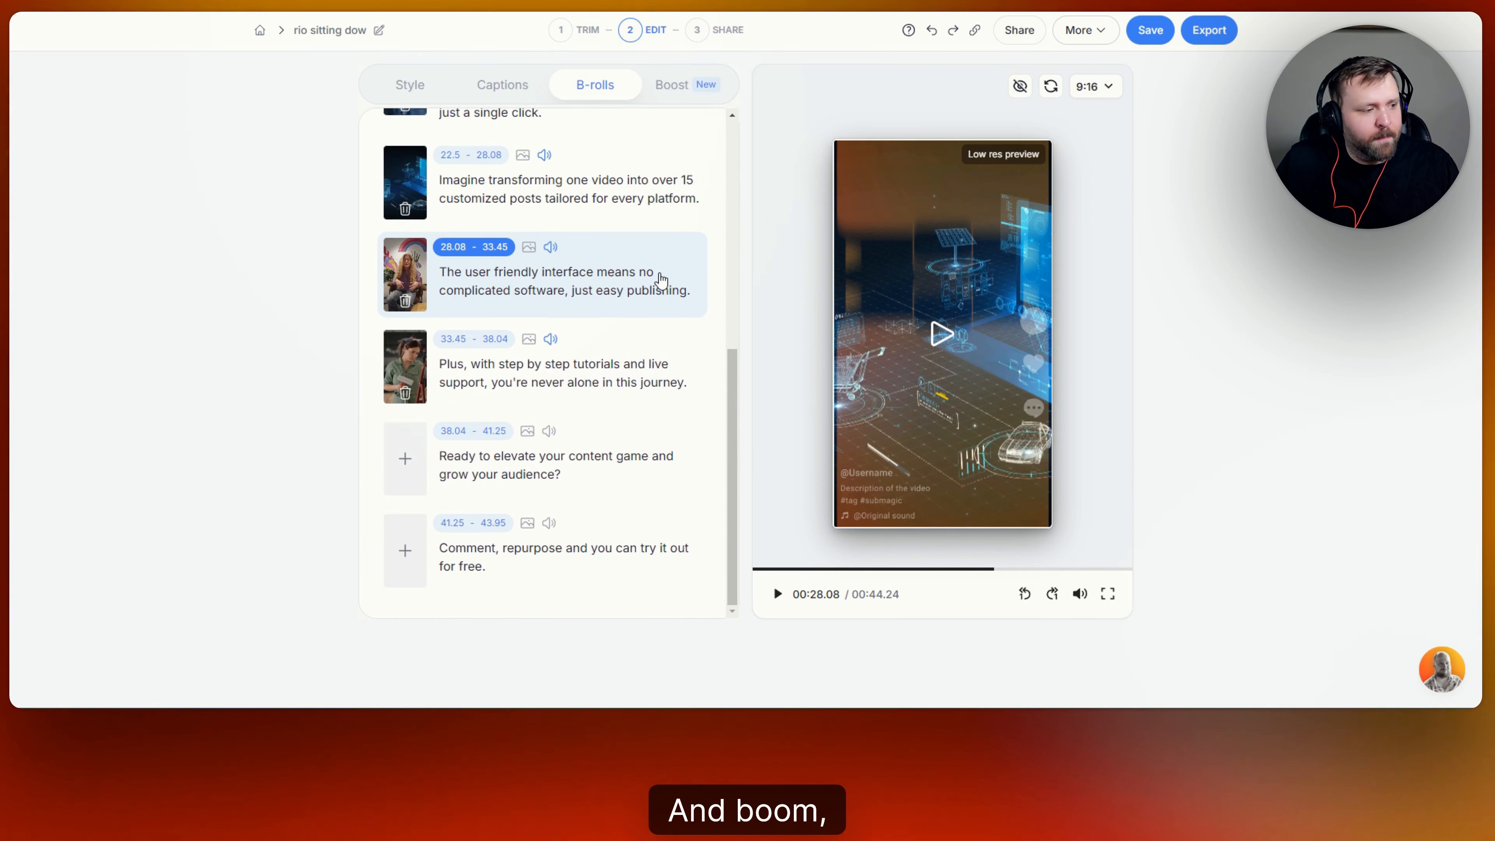
scroll(693, 321, up, 5)
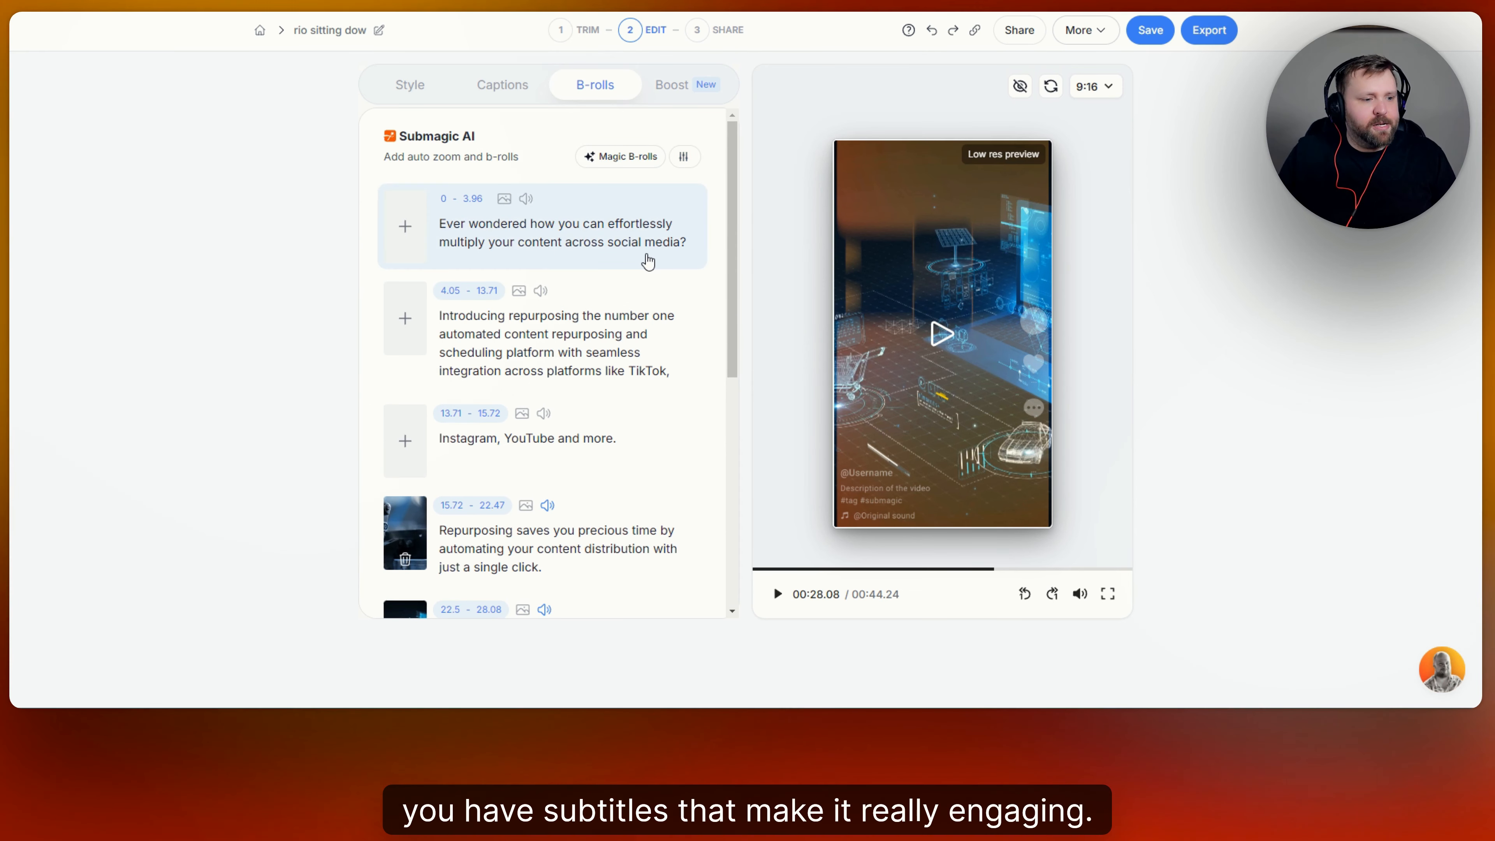
Turn on the AI hook title in the Boost features and preview the clip.
click(685, 90)
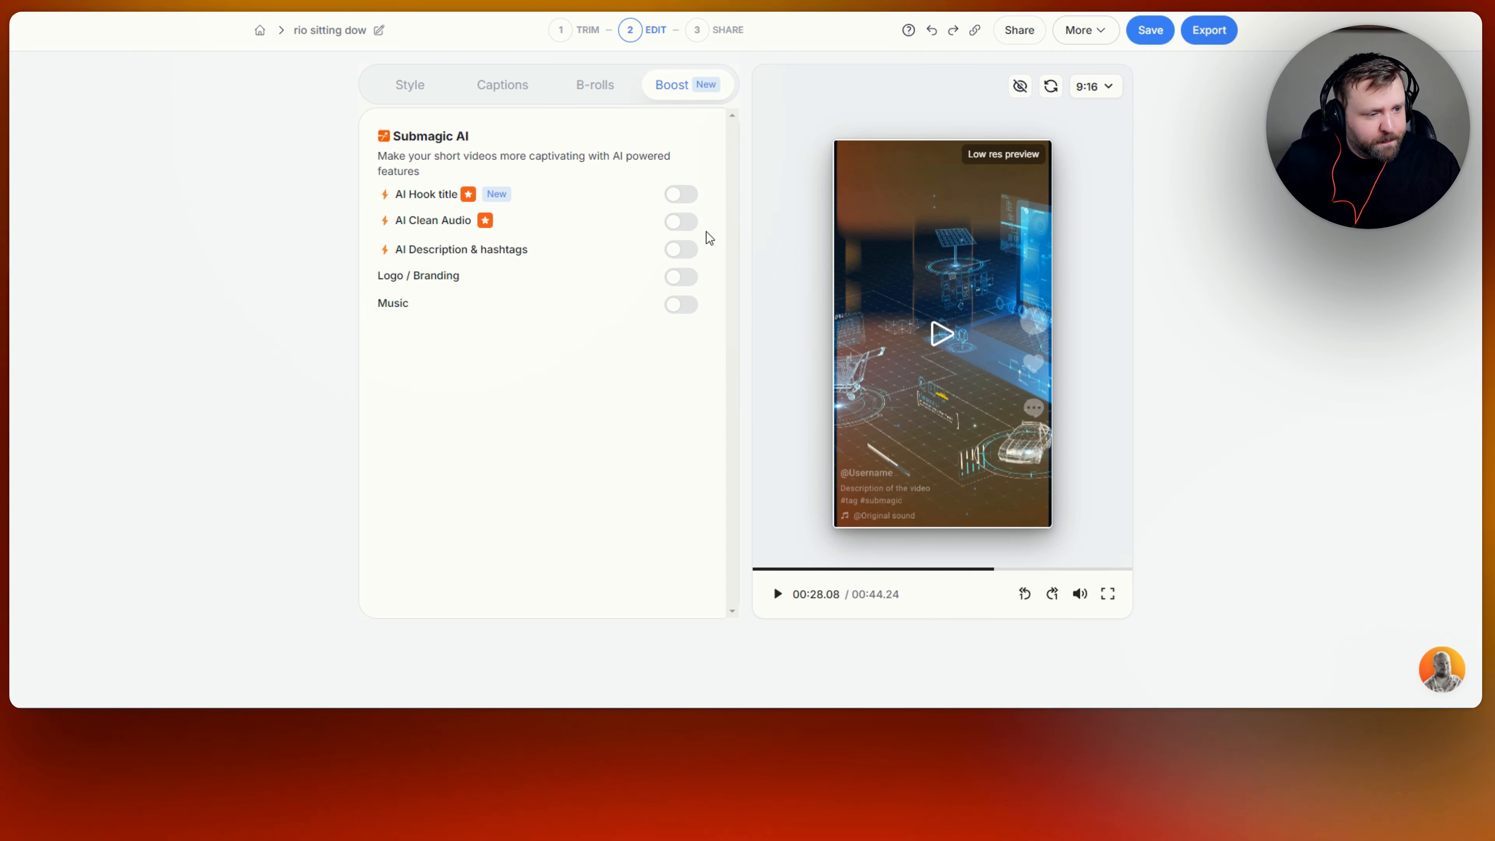
click(689, 197)
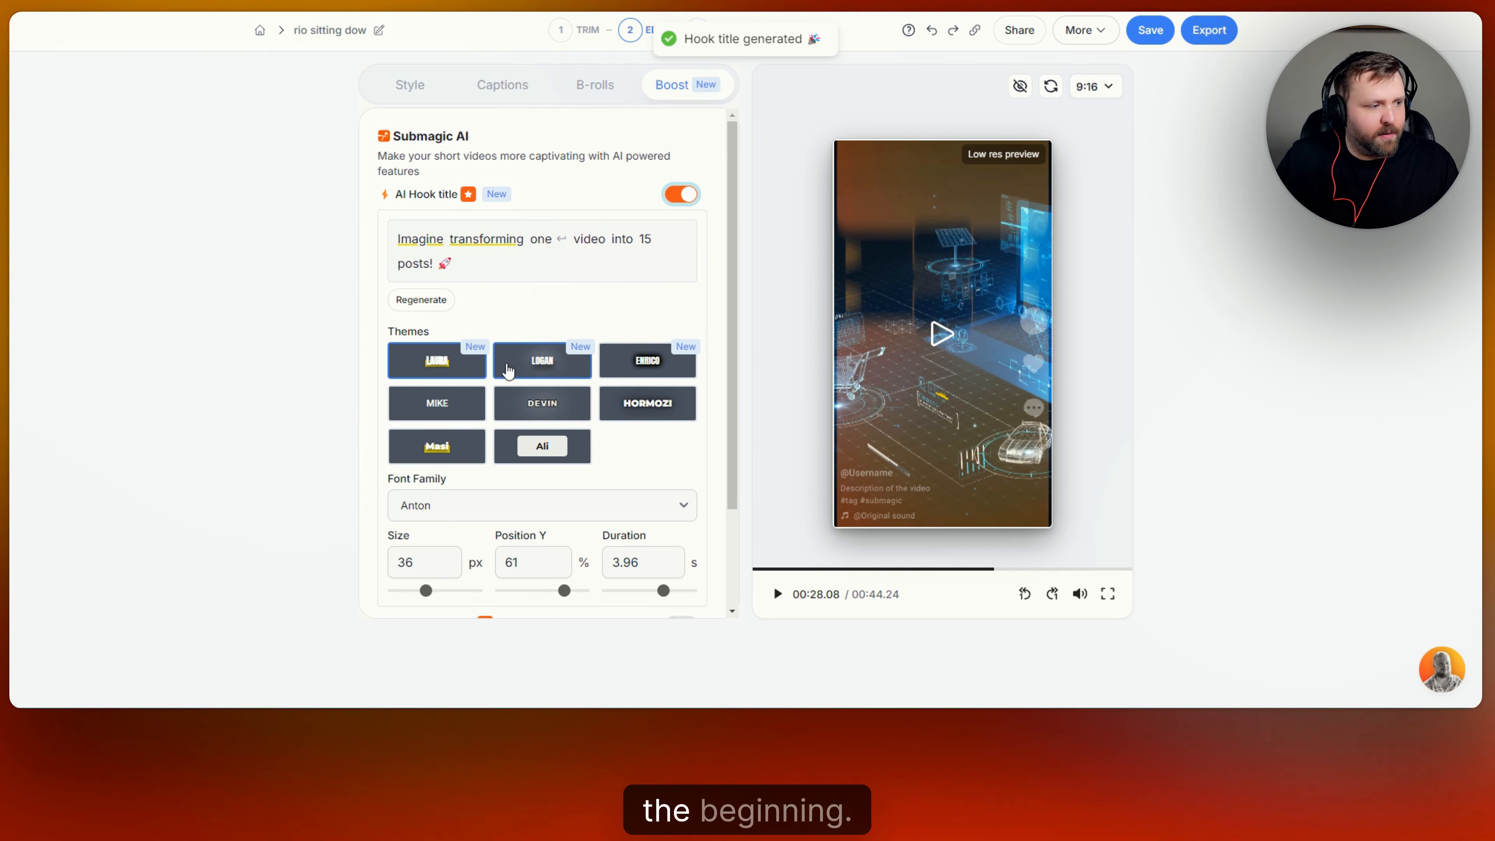
click(939, 340)
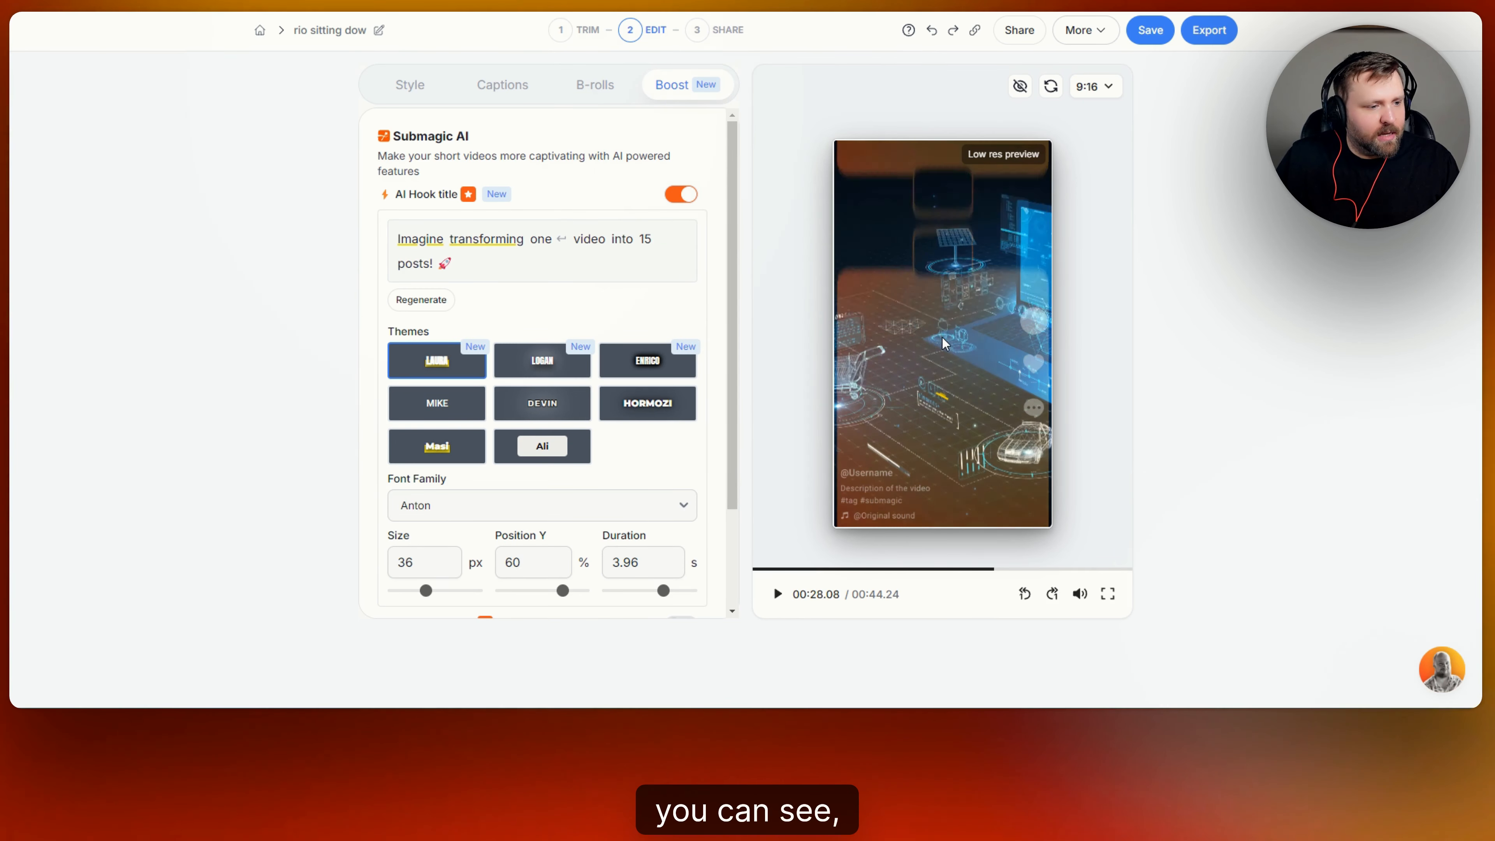
click(931, 419)
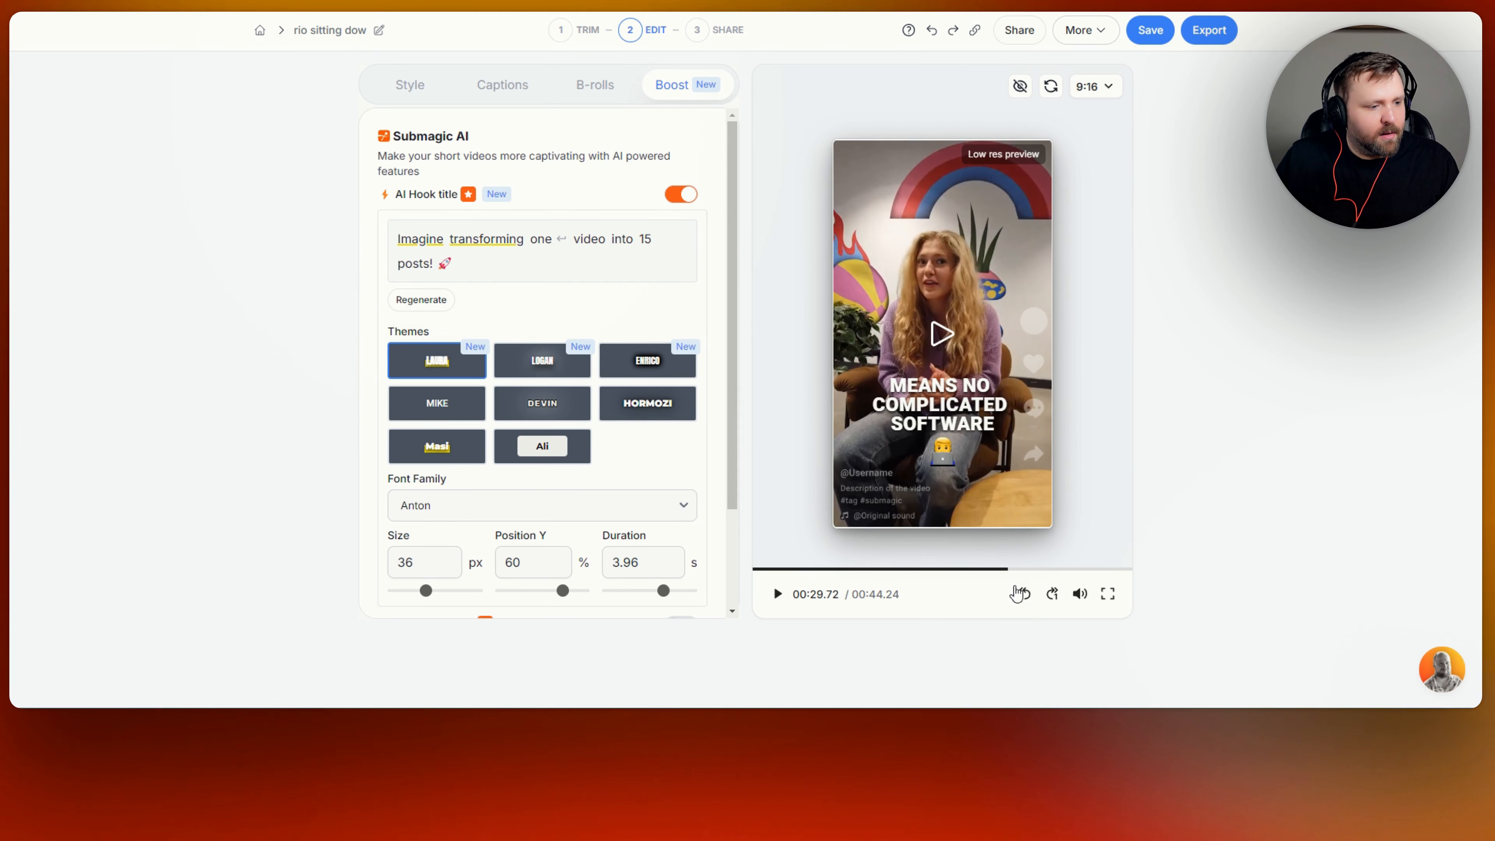
Replay the opening to see the hook title, then apply the ENRICO theme.
click(765, 572)
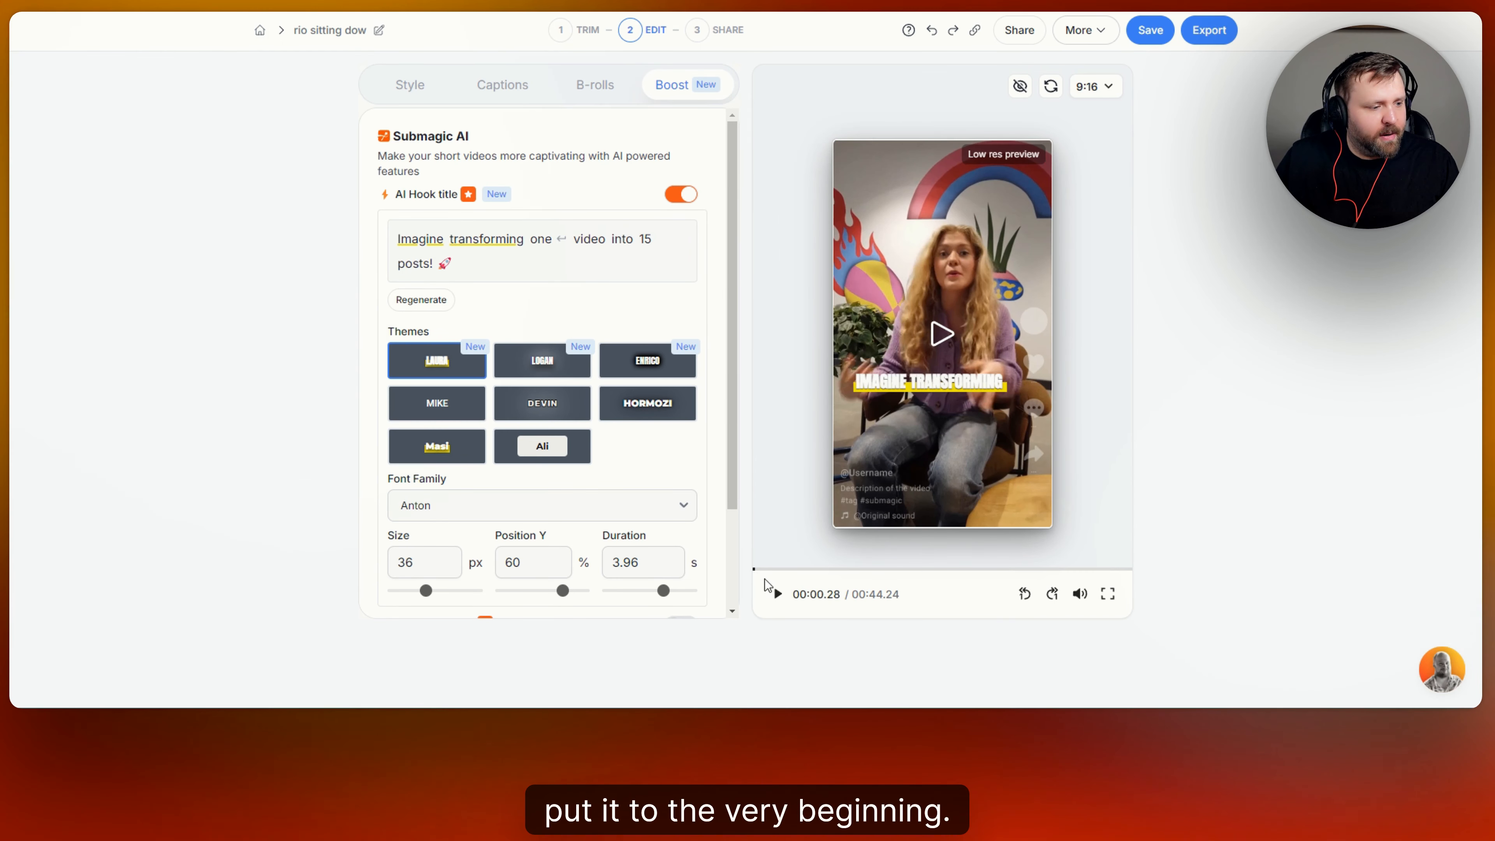
click(782, 597)
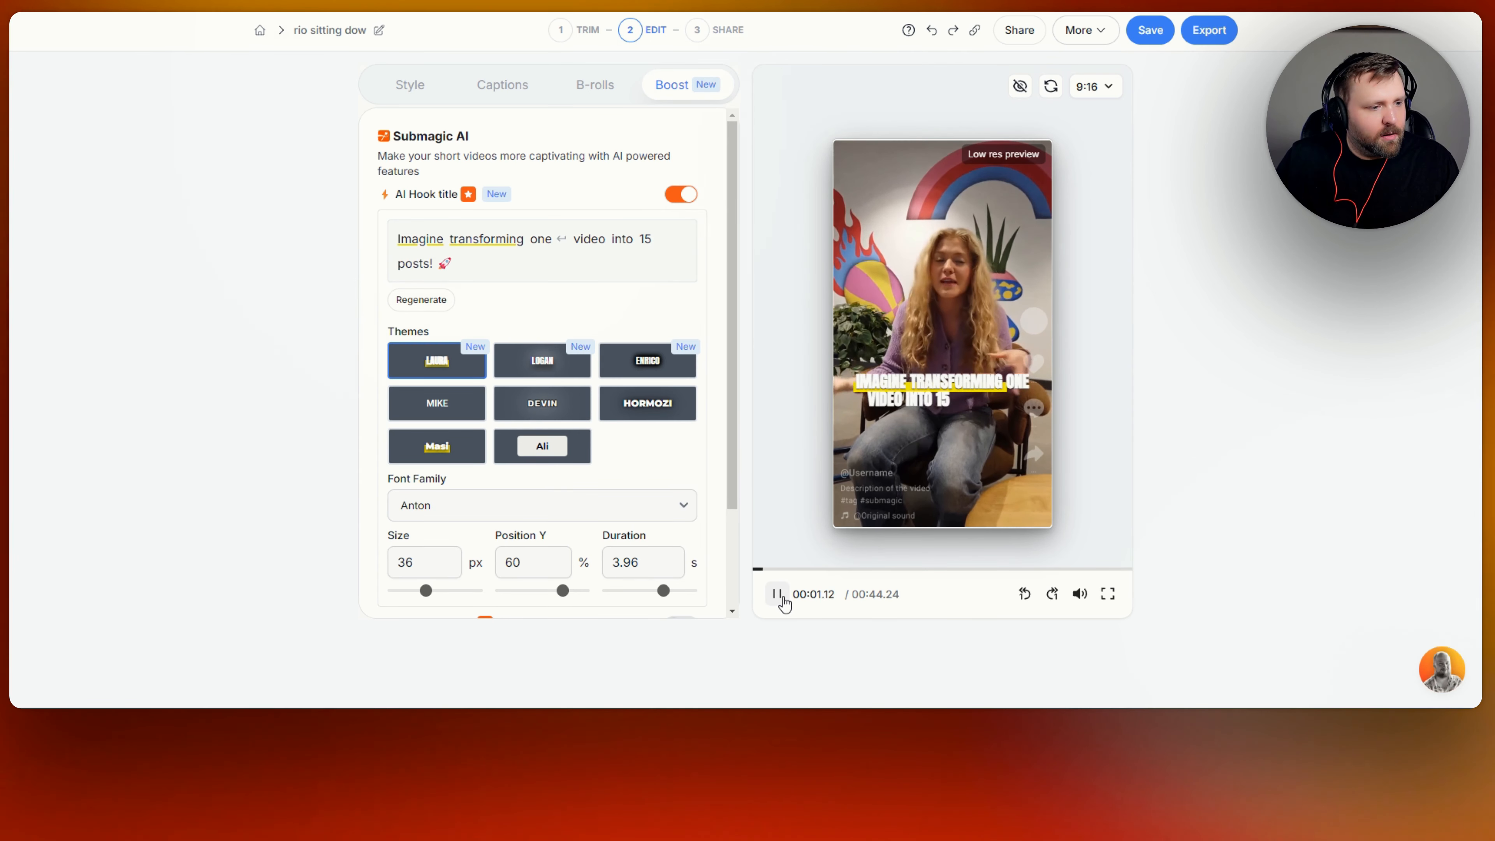
click(781, 597)
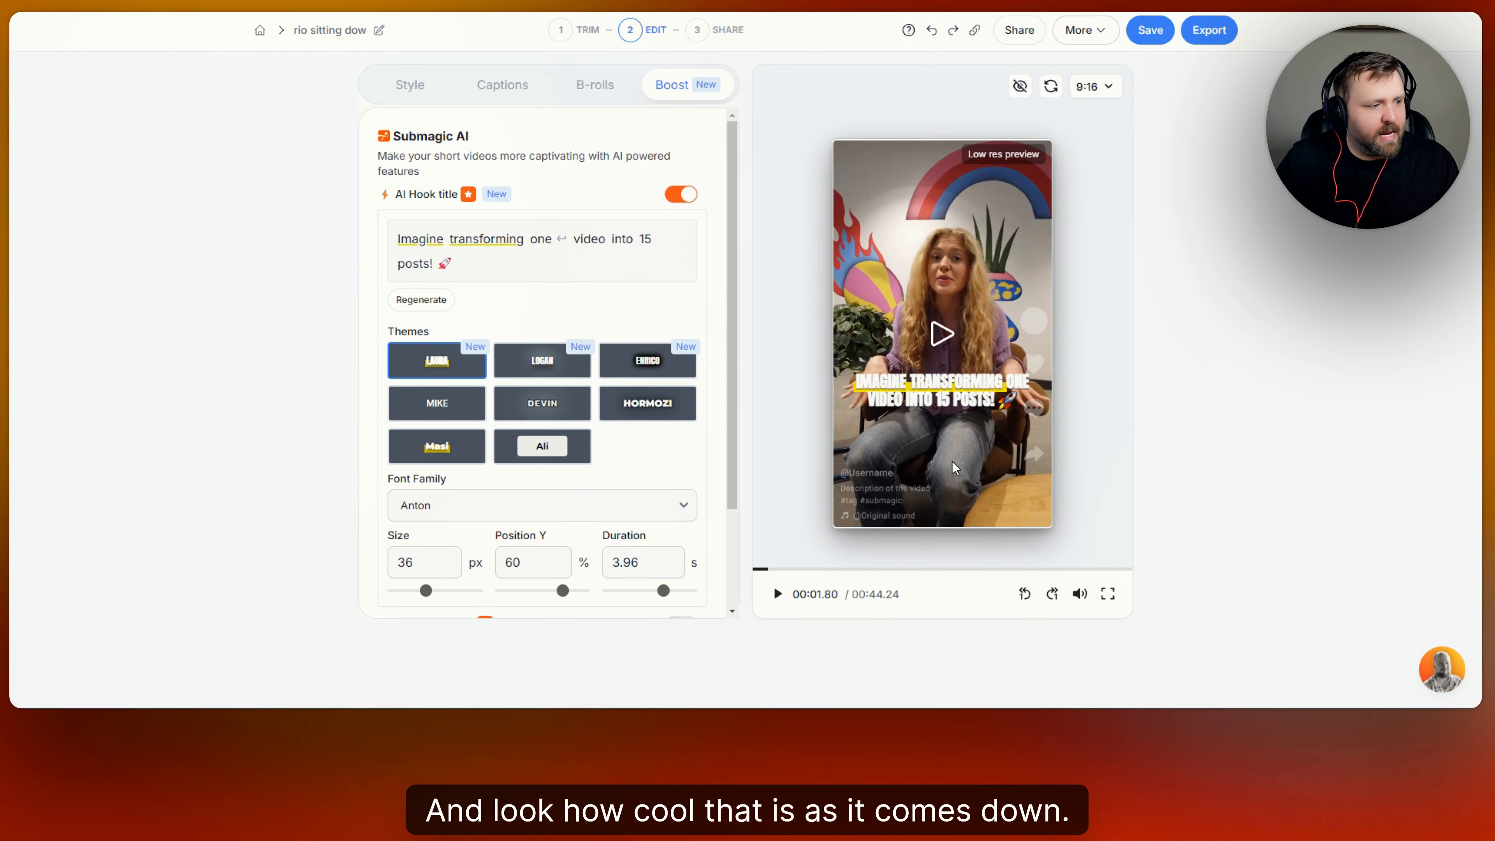
click(658, 373)
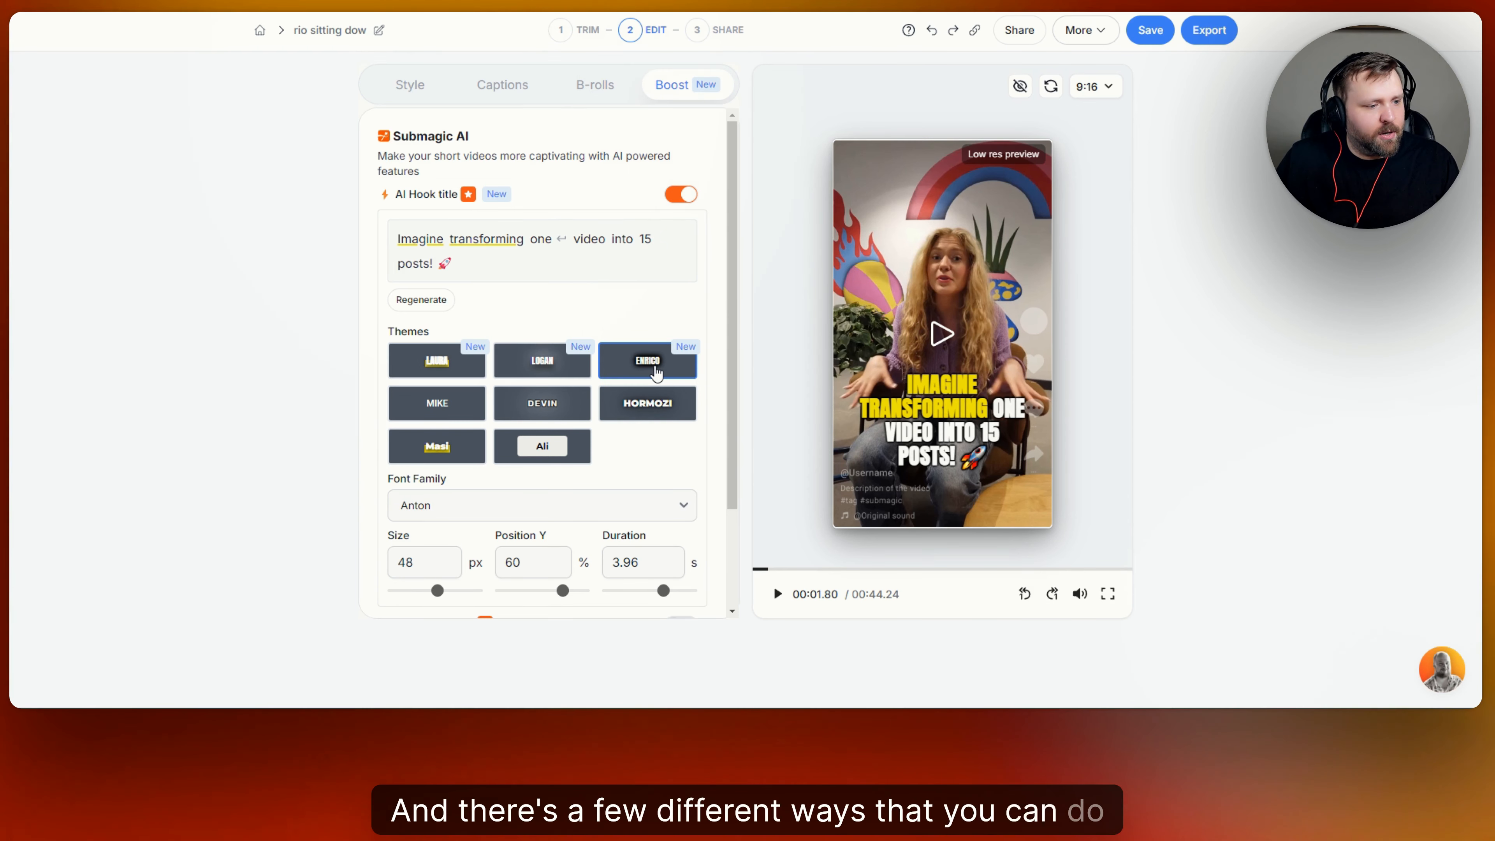
Style the hook title with the LAURA theme, TheBold font and a 2.1-second duration.
click(436, 361)
scroll(634, 384, down, 2)
click(673, 383)
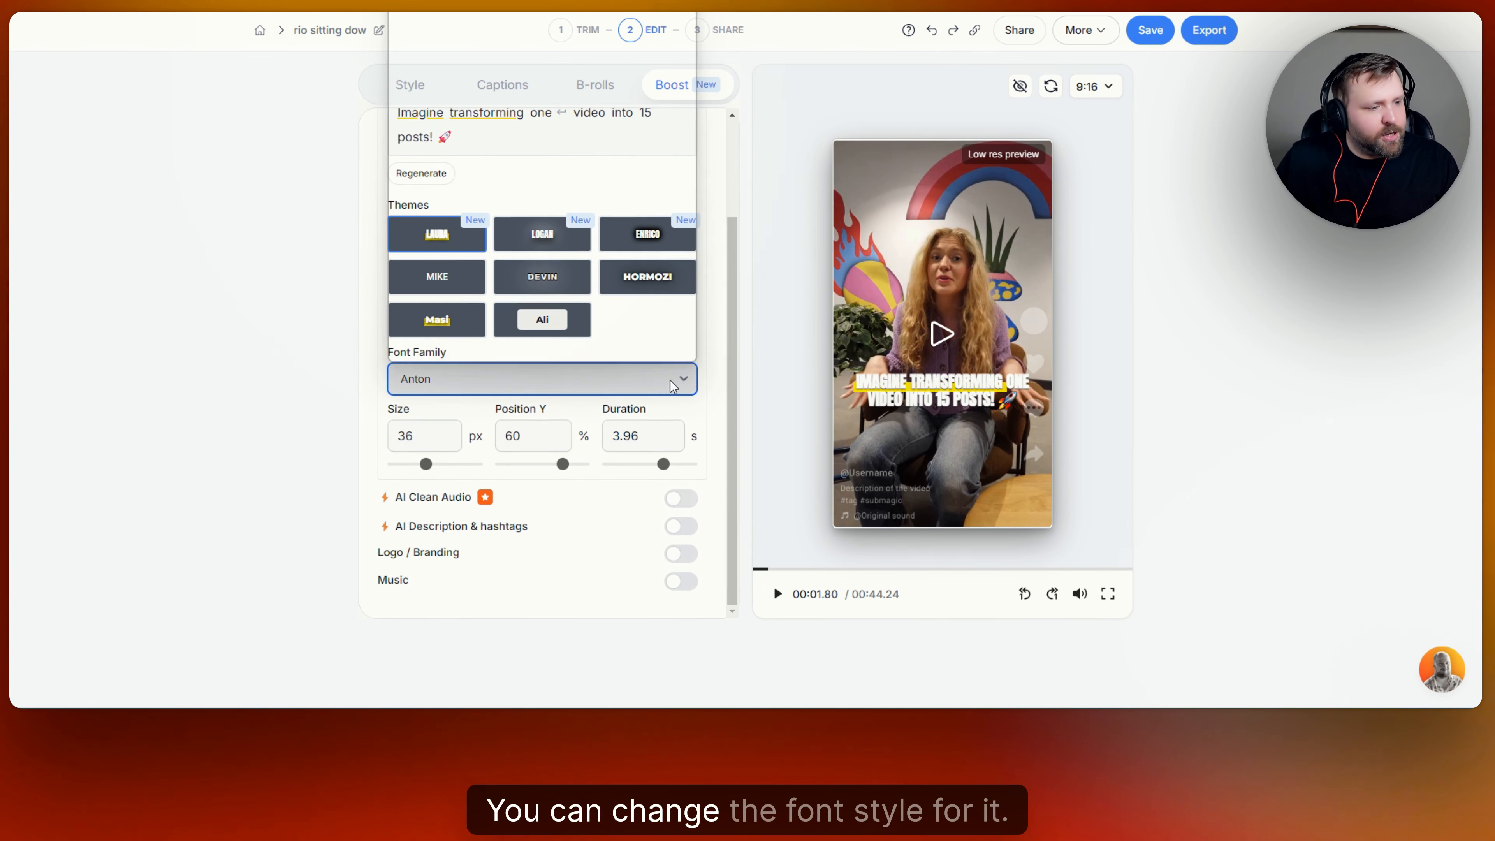
click(479, 101)
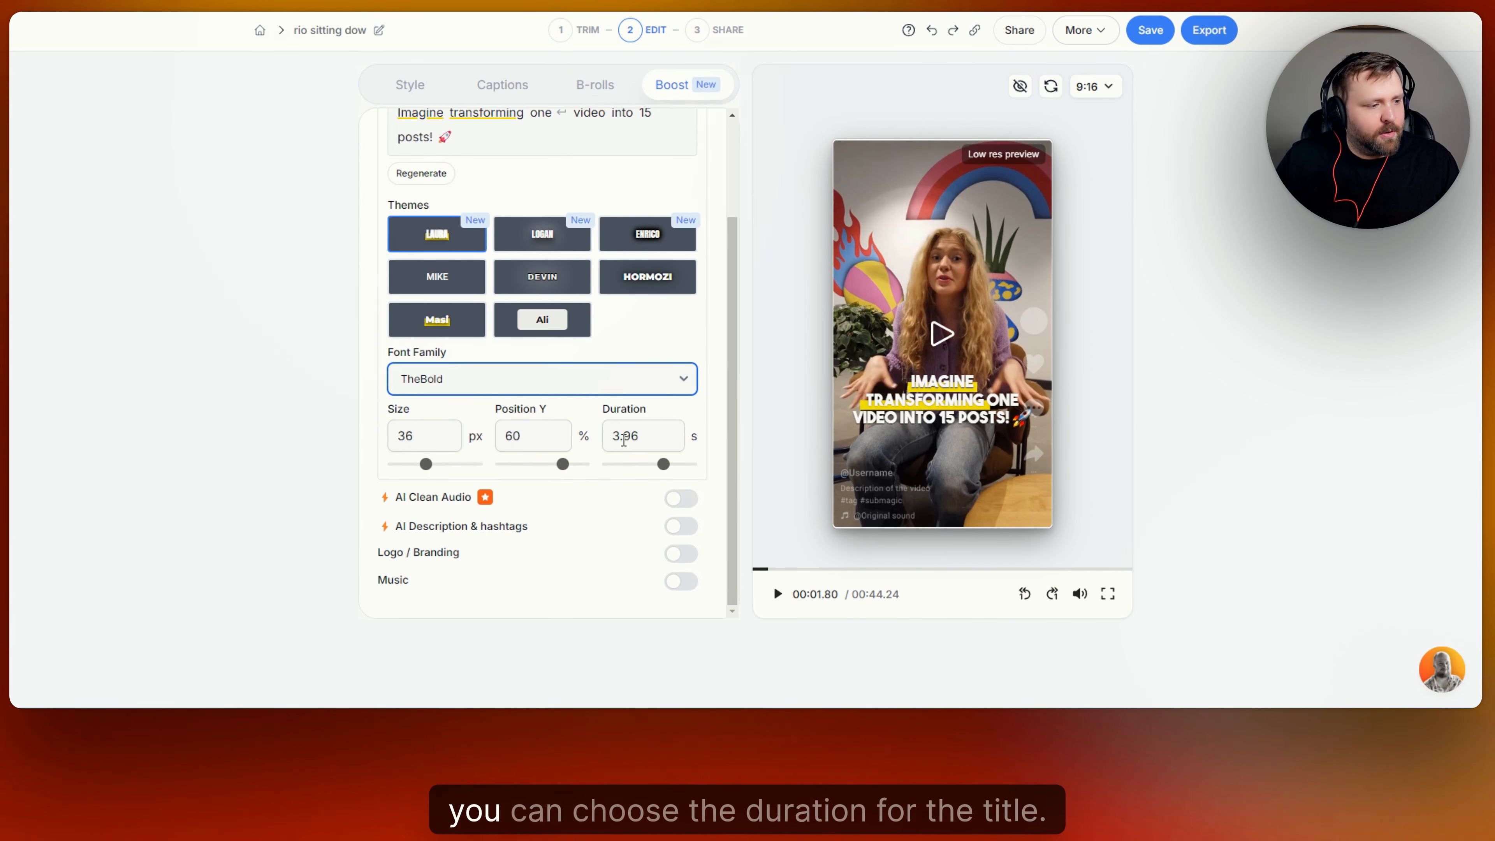
drag(664, 465, 648, 465)
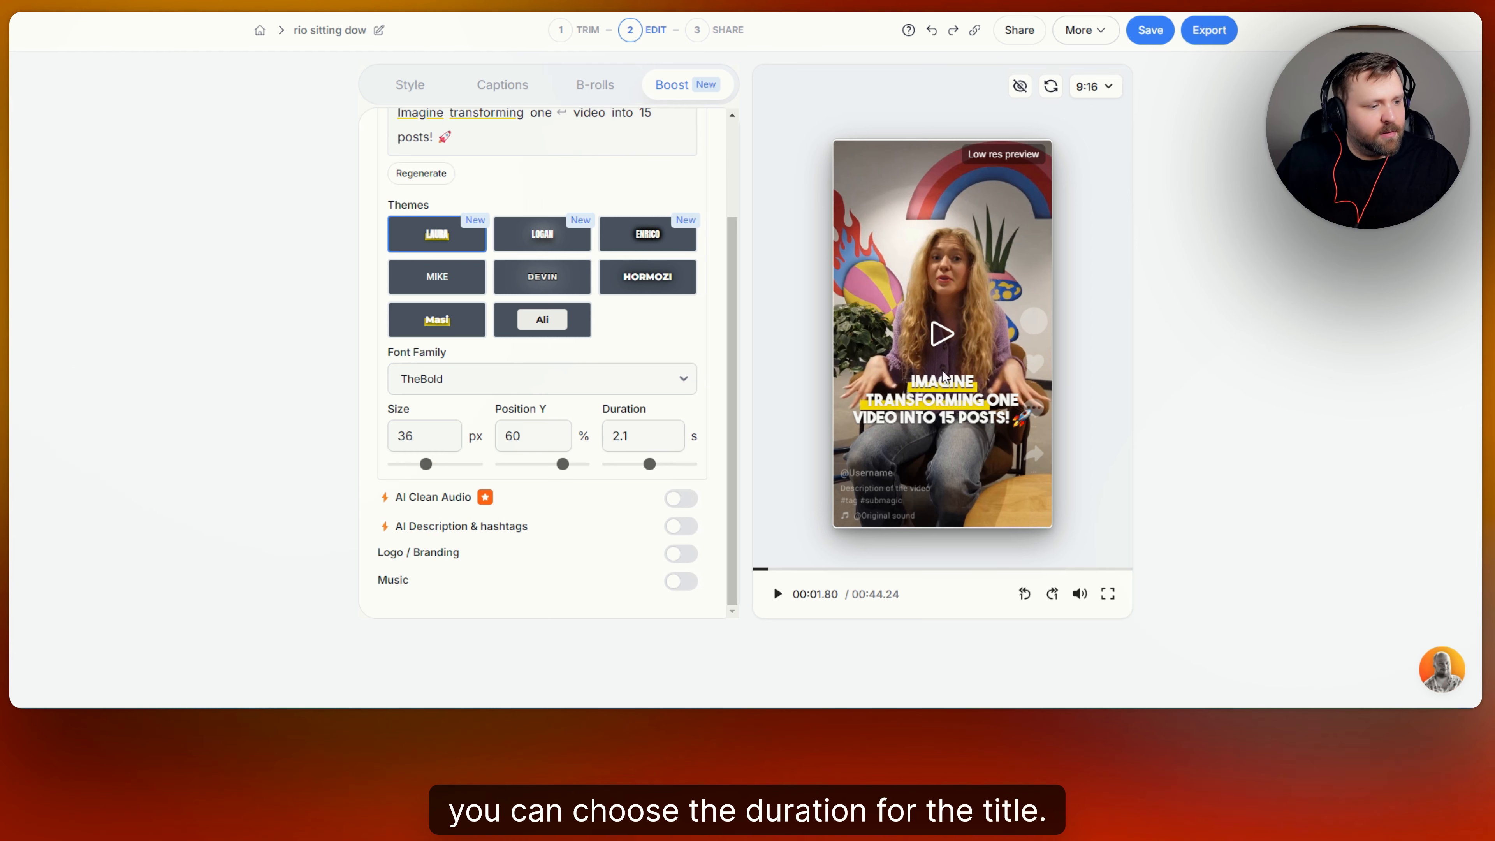
click(759, 569)
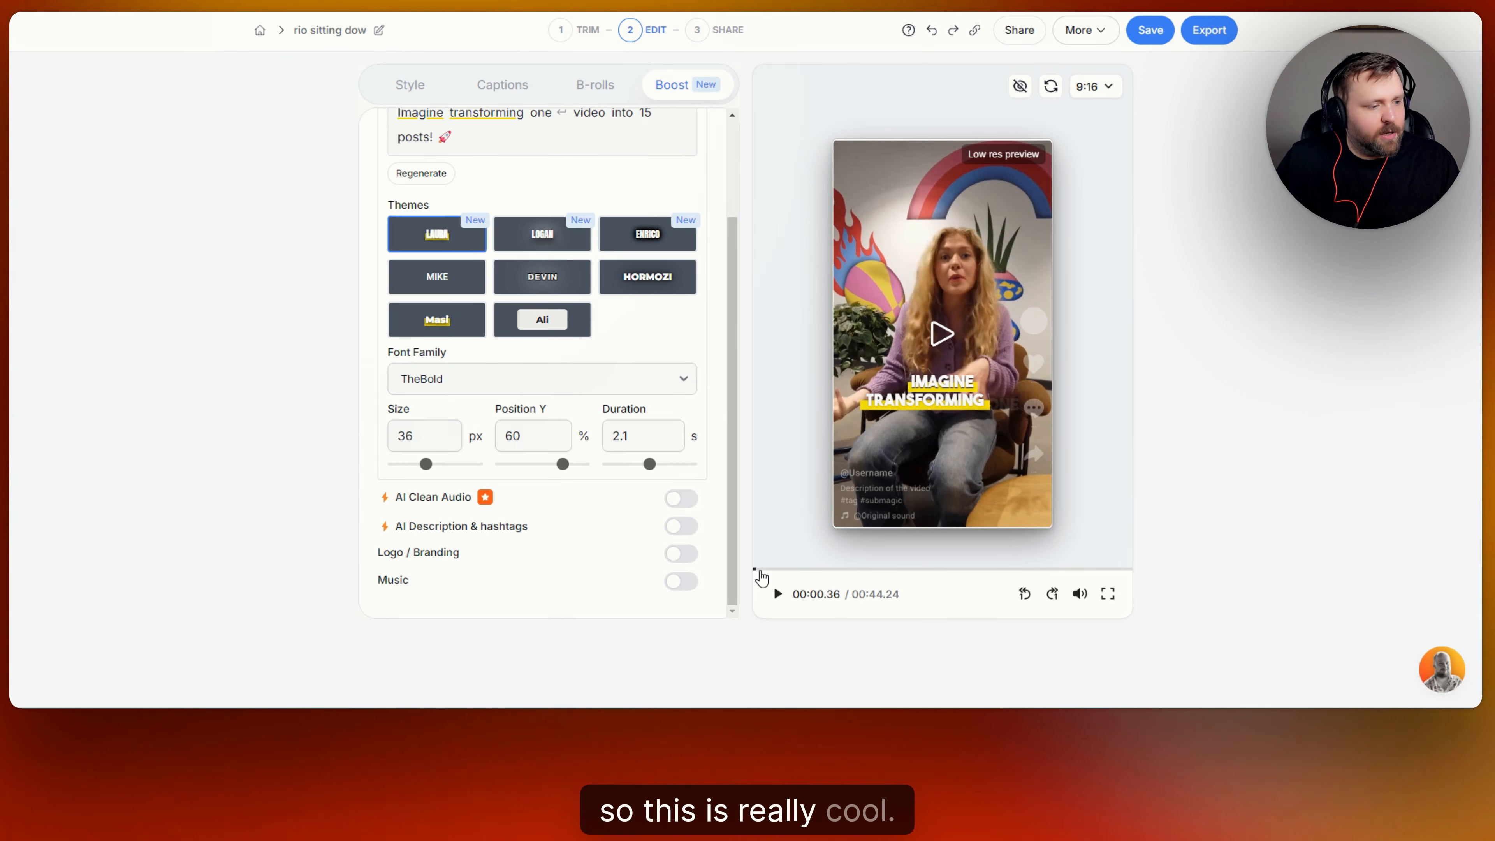
scroll(672, 216, up, 3)
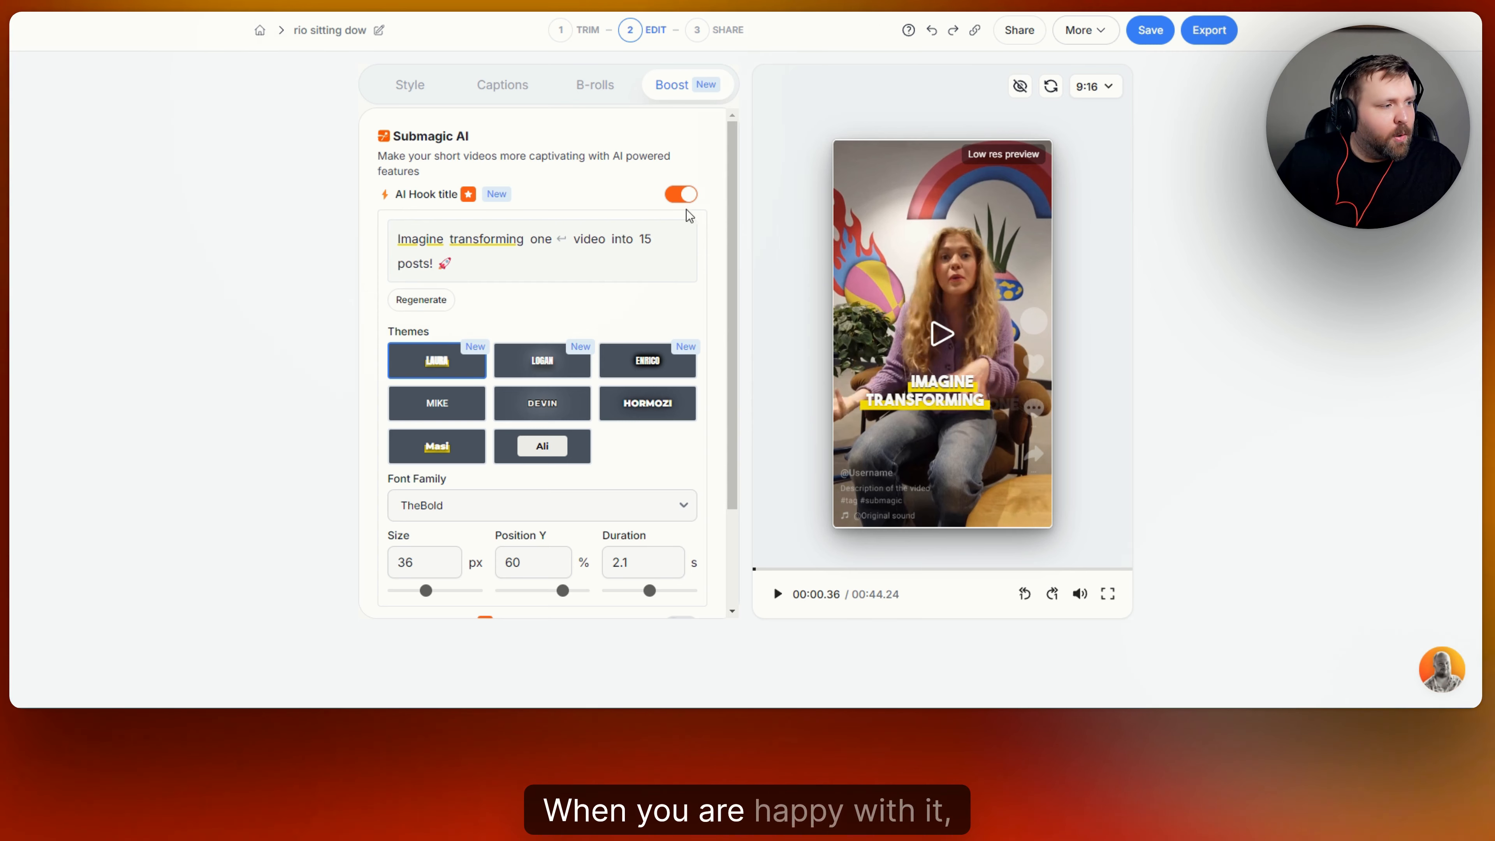
scroll(683, 213, down, 3)
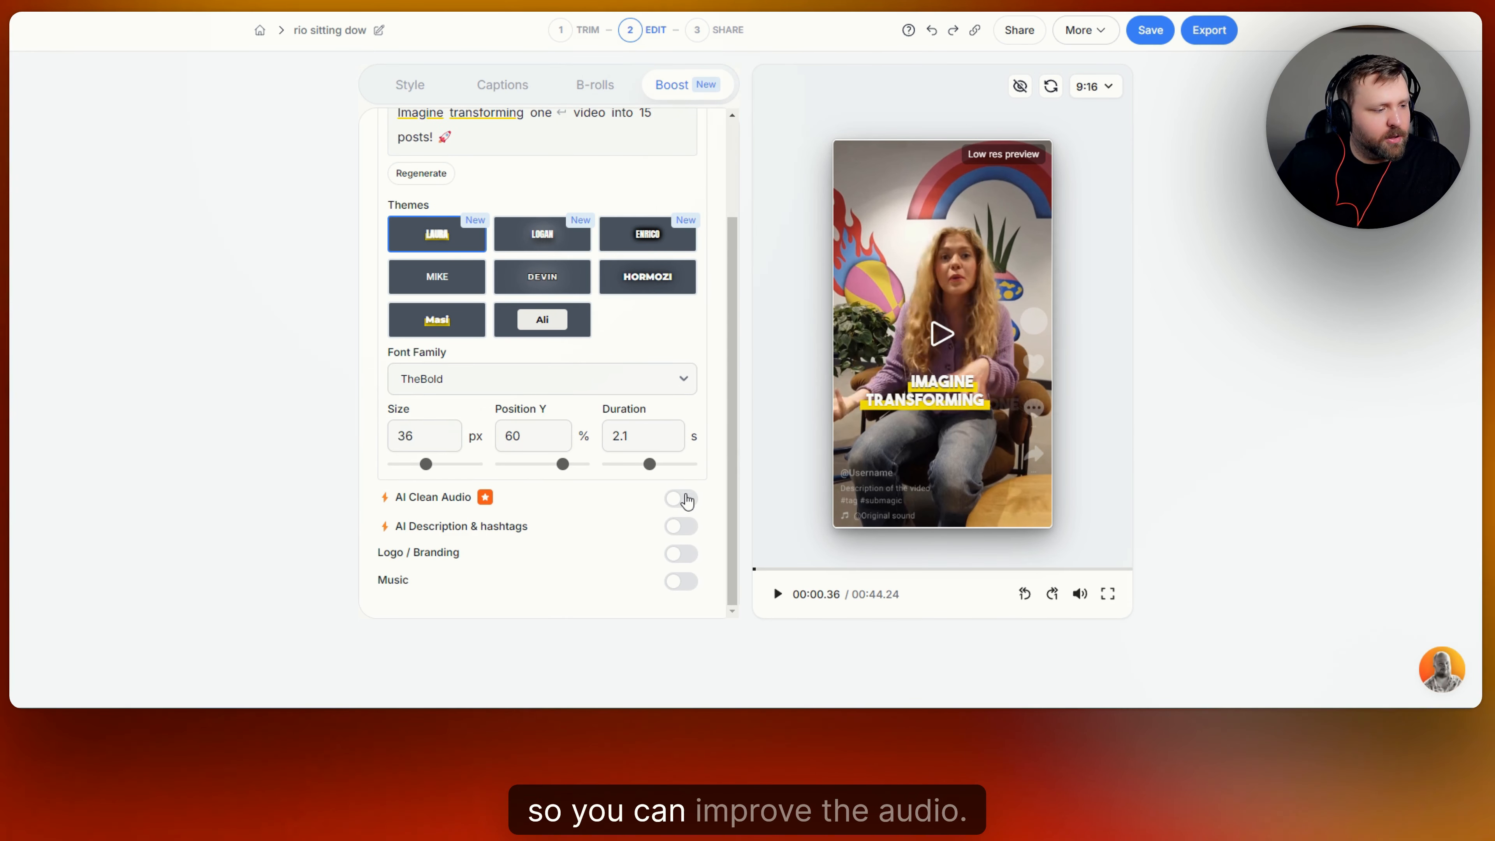
Generate an AI description with hashtags, switch to the long version, and enable Logo/Branding.
click(681, 526)
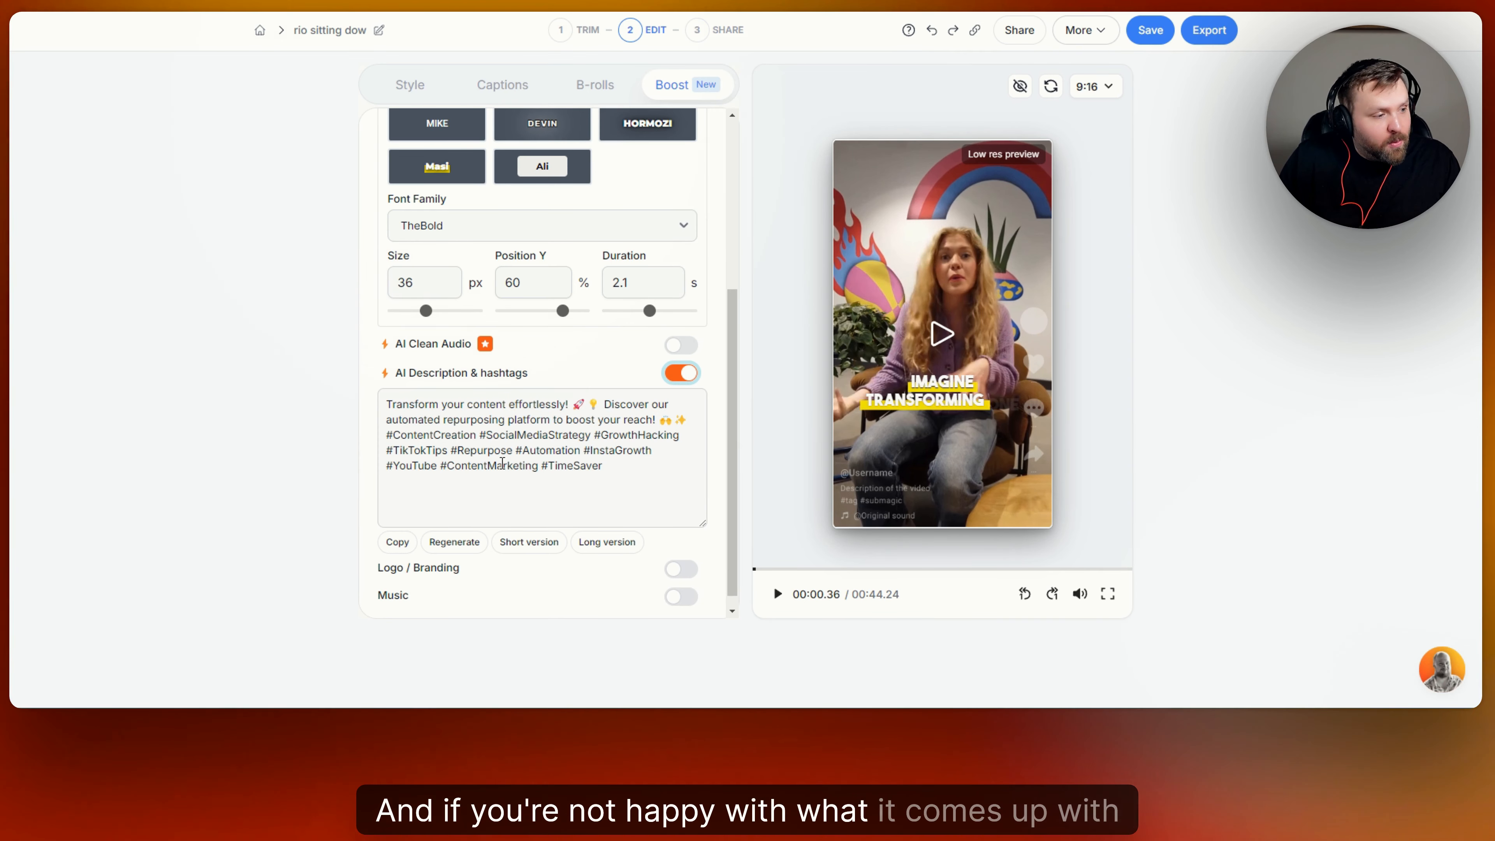
scroll(412, 512, down, 1)
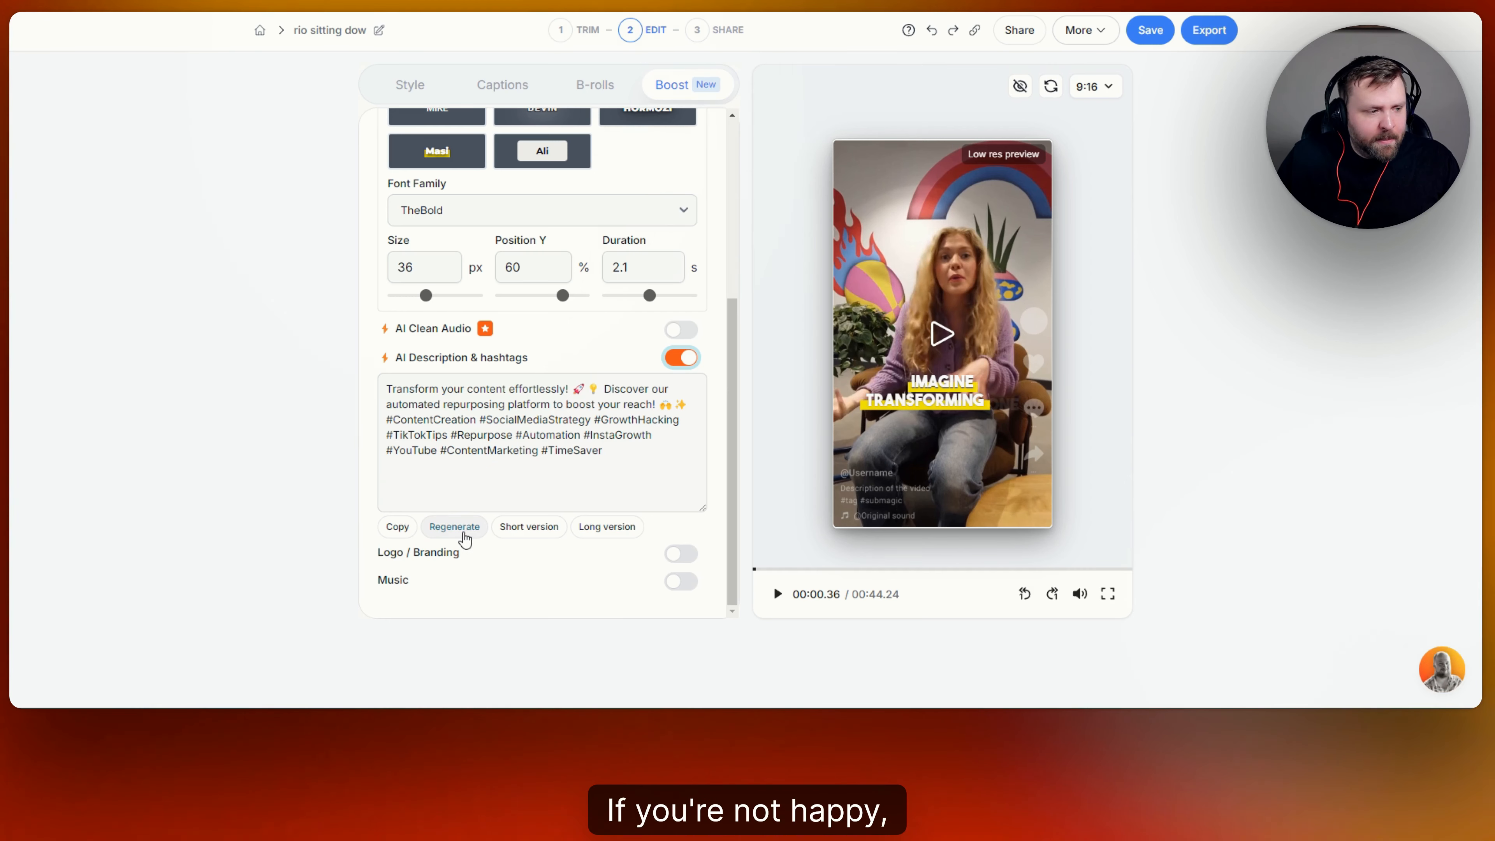
click(612, 526)
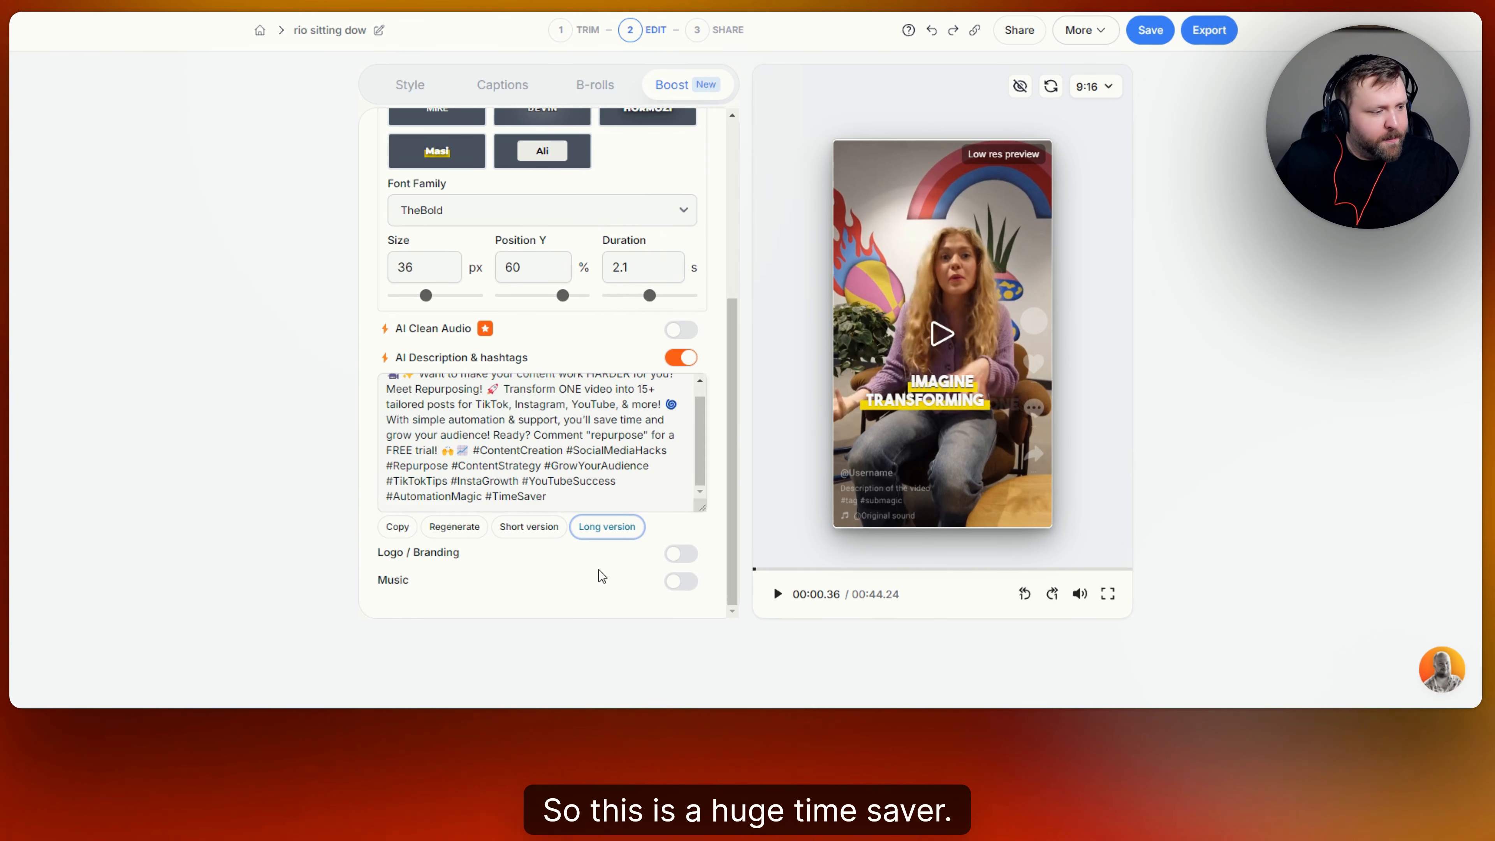
click(683, 555)
Set the branding watermark to text showing the creator's social media handle.
scroll(624, 521, down, 3)
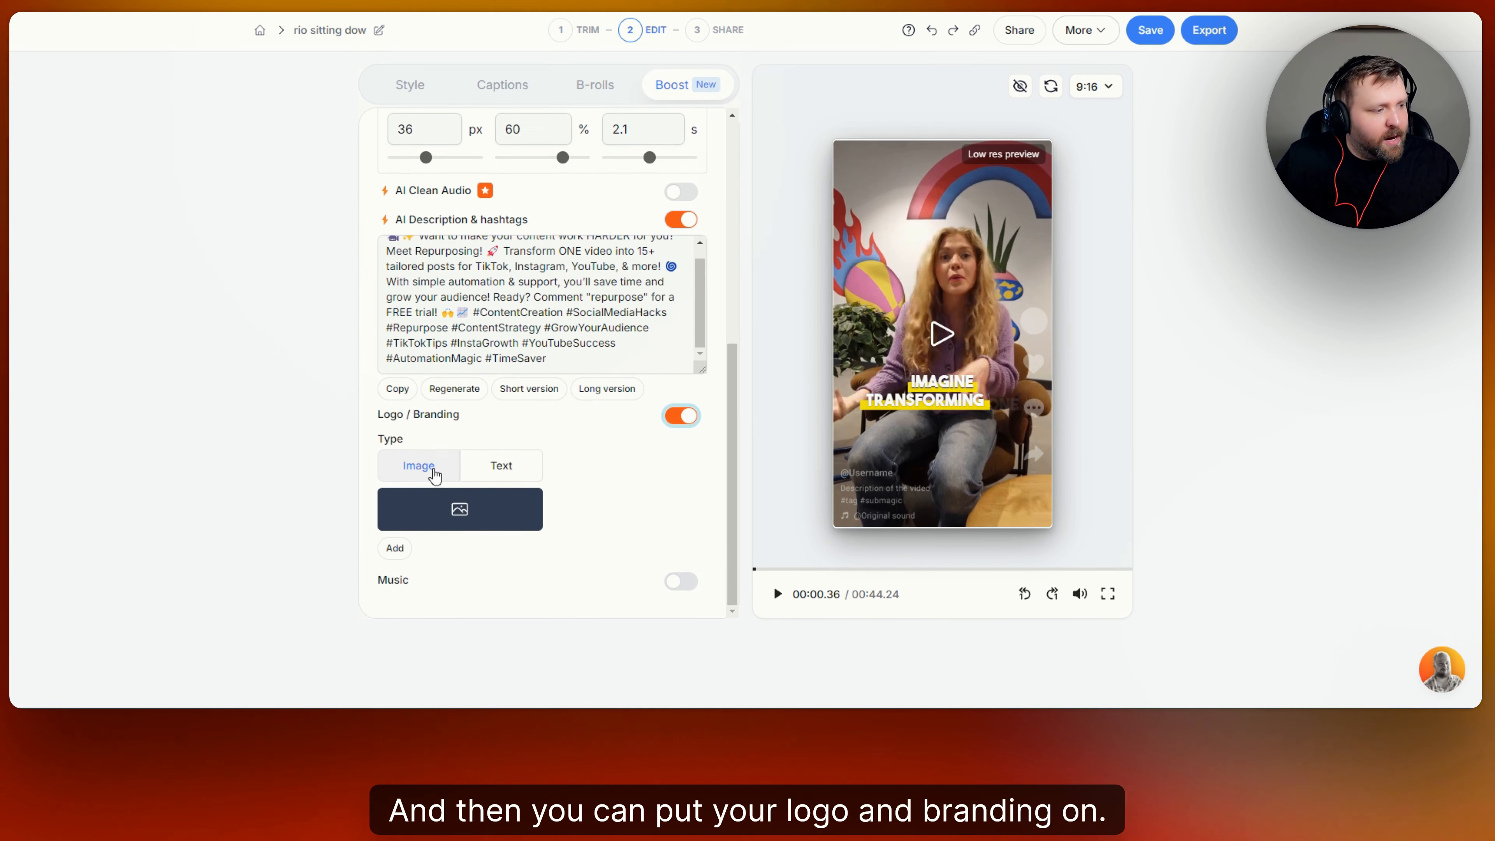
click(528, 467)
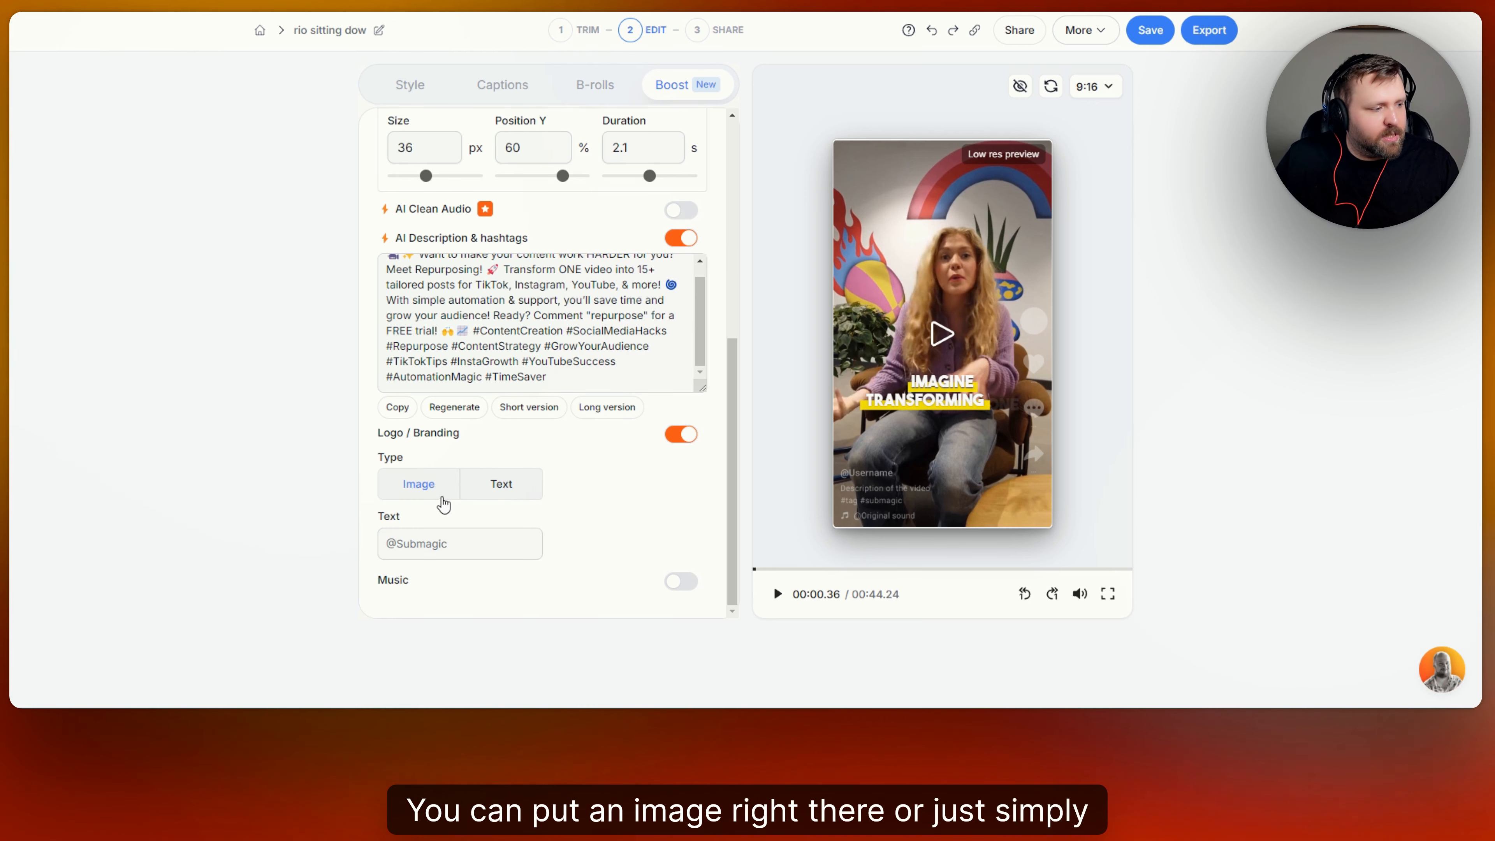
click(432, 546)
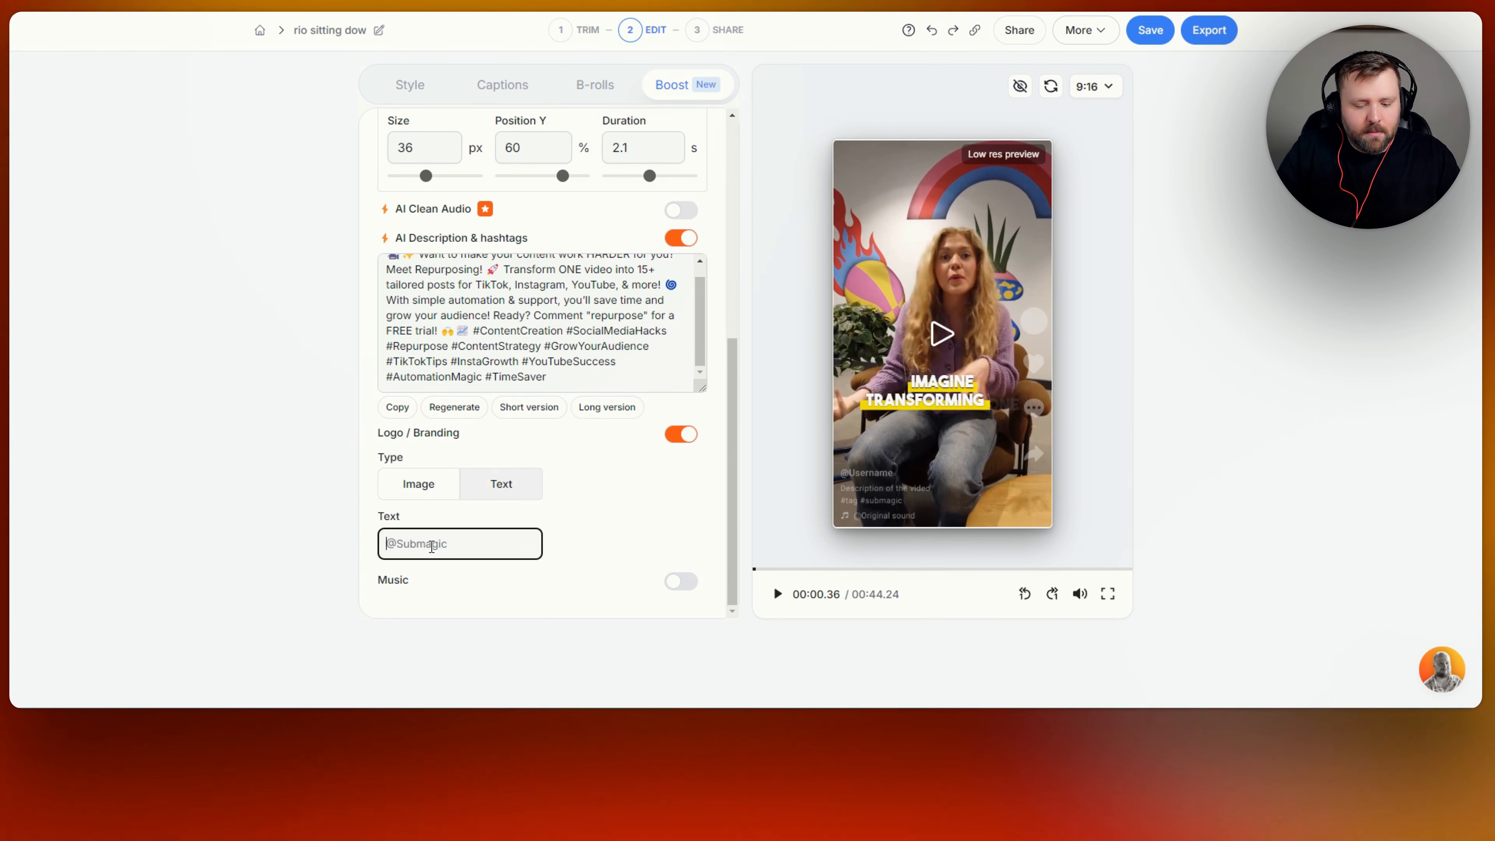
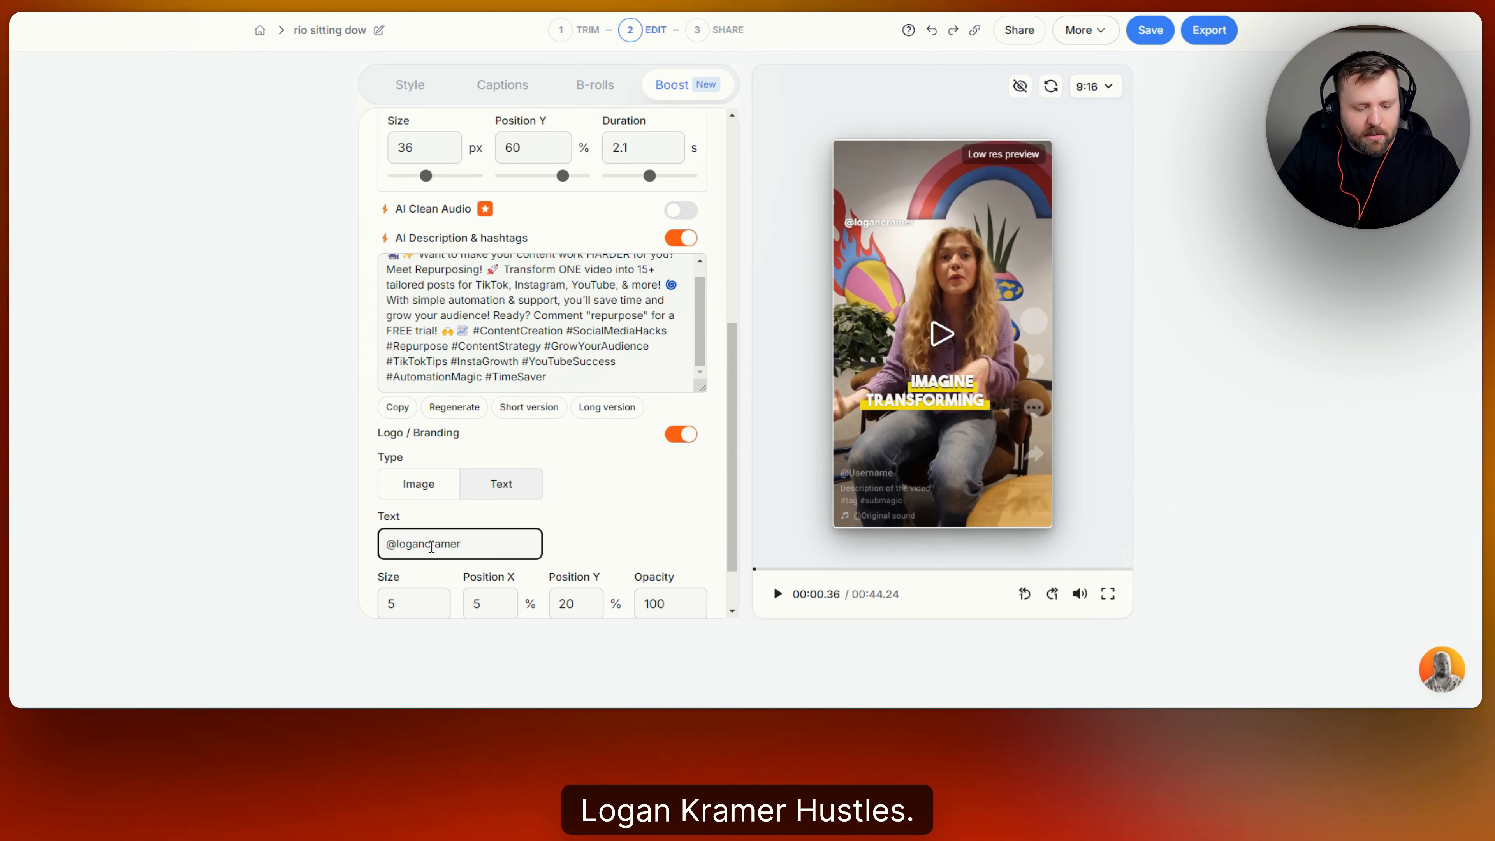
click(633, 517)
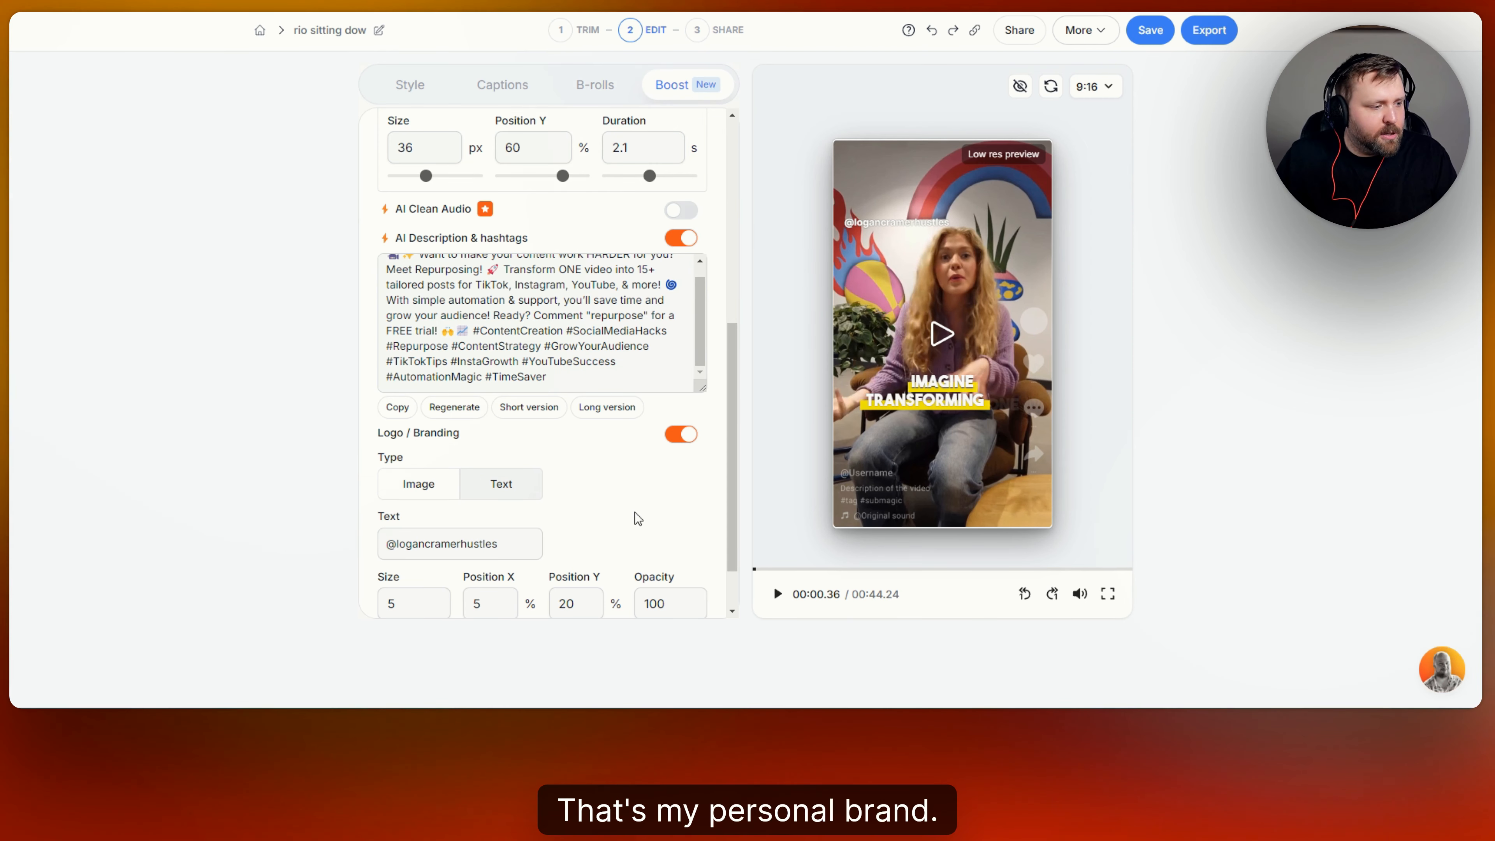
Switch the branding to an image logo, then turn Logo / Branding off.
scroll(634, 518, down, 2)
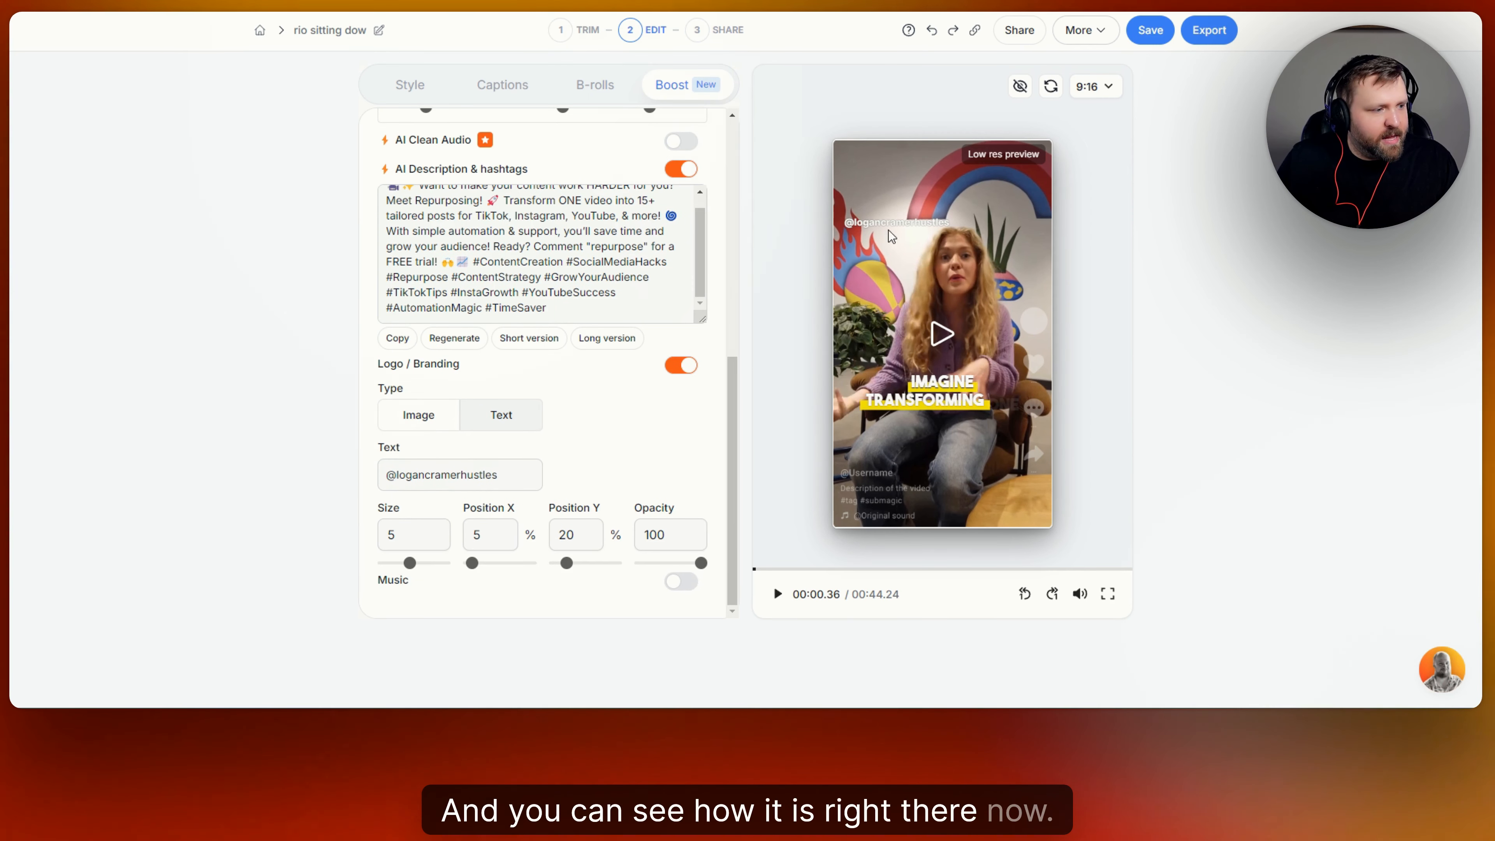
click(426, 420)
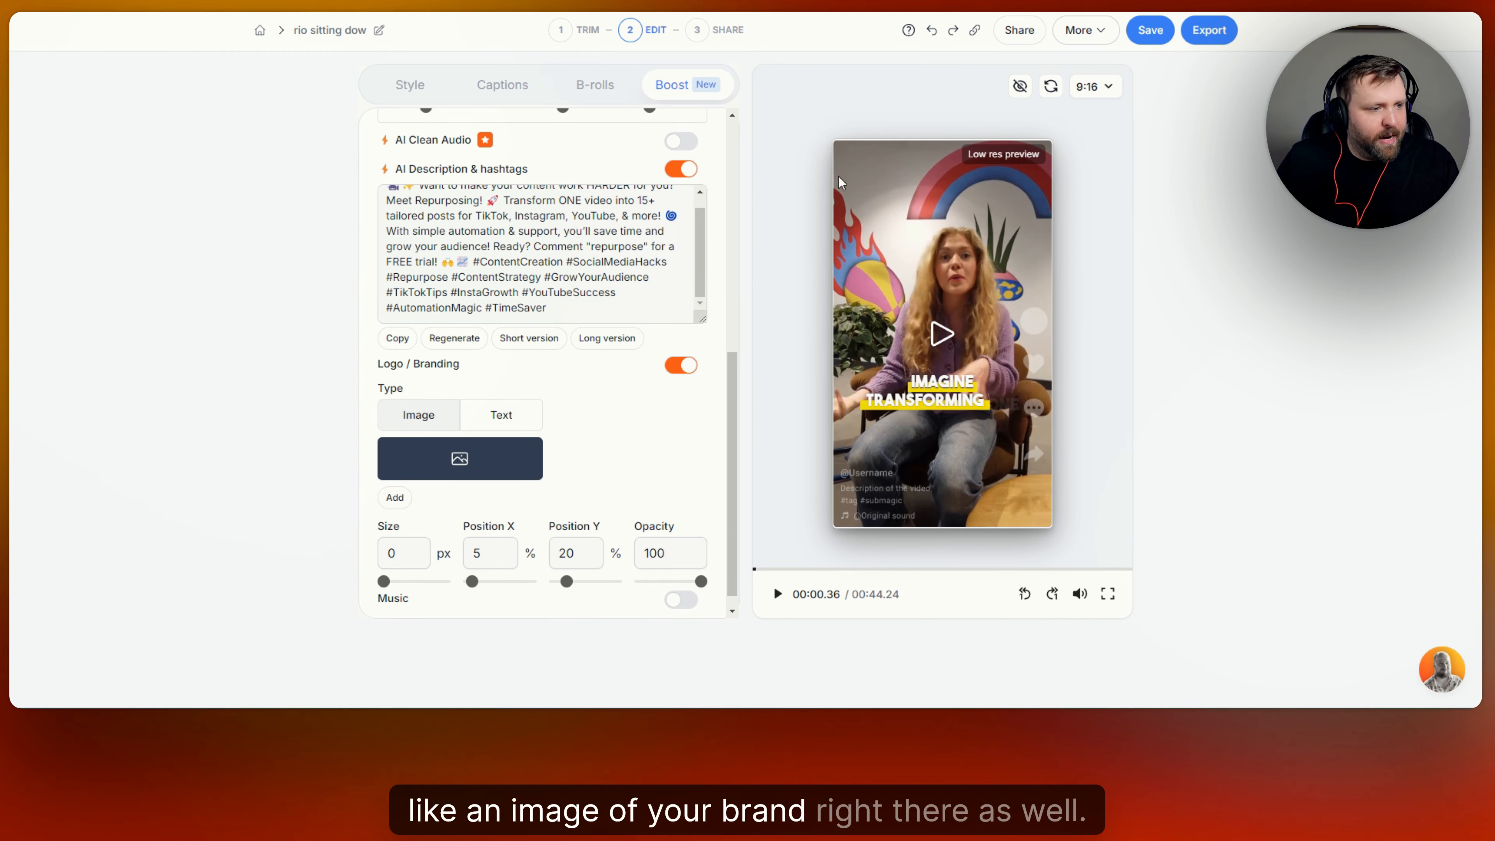
click(679, 368)
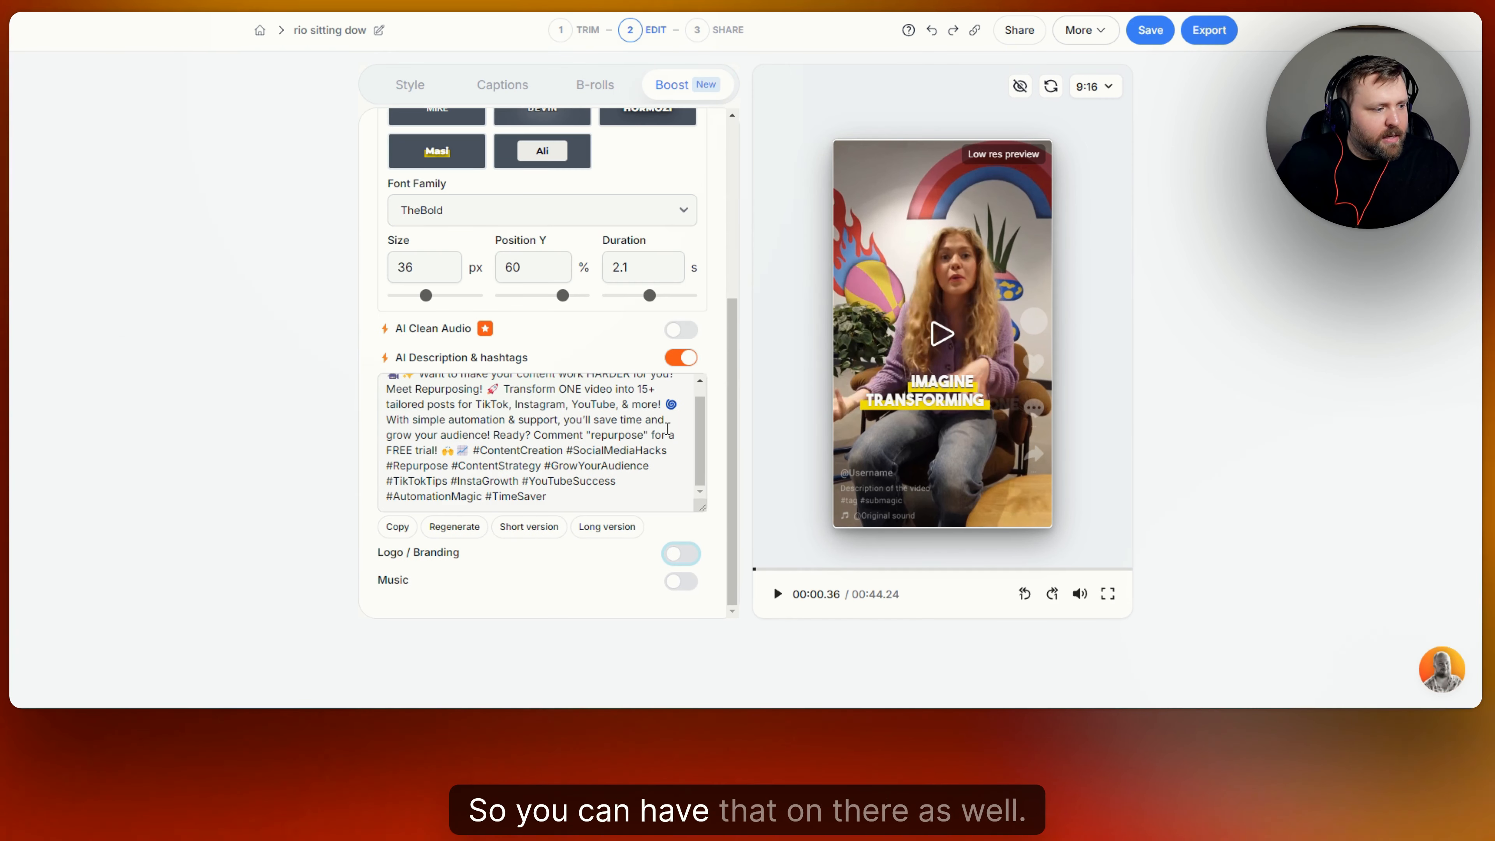
Turn on background music and lower its volume to 5%.
click(683, 582)
scroll(625, 515, down, 2)
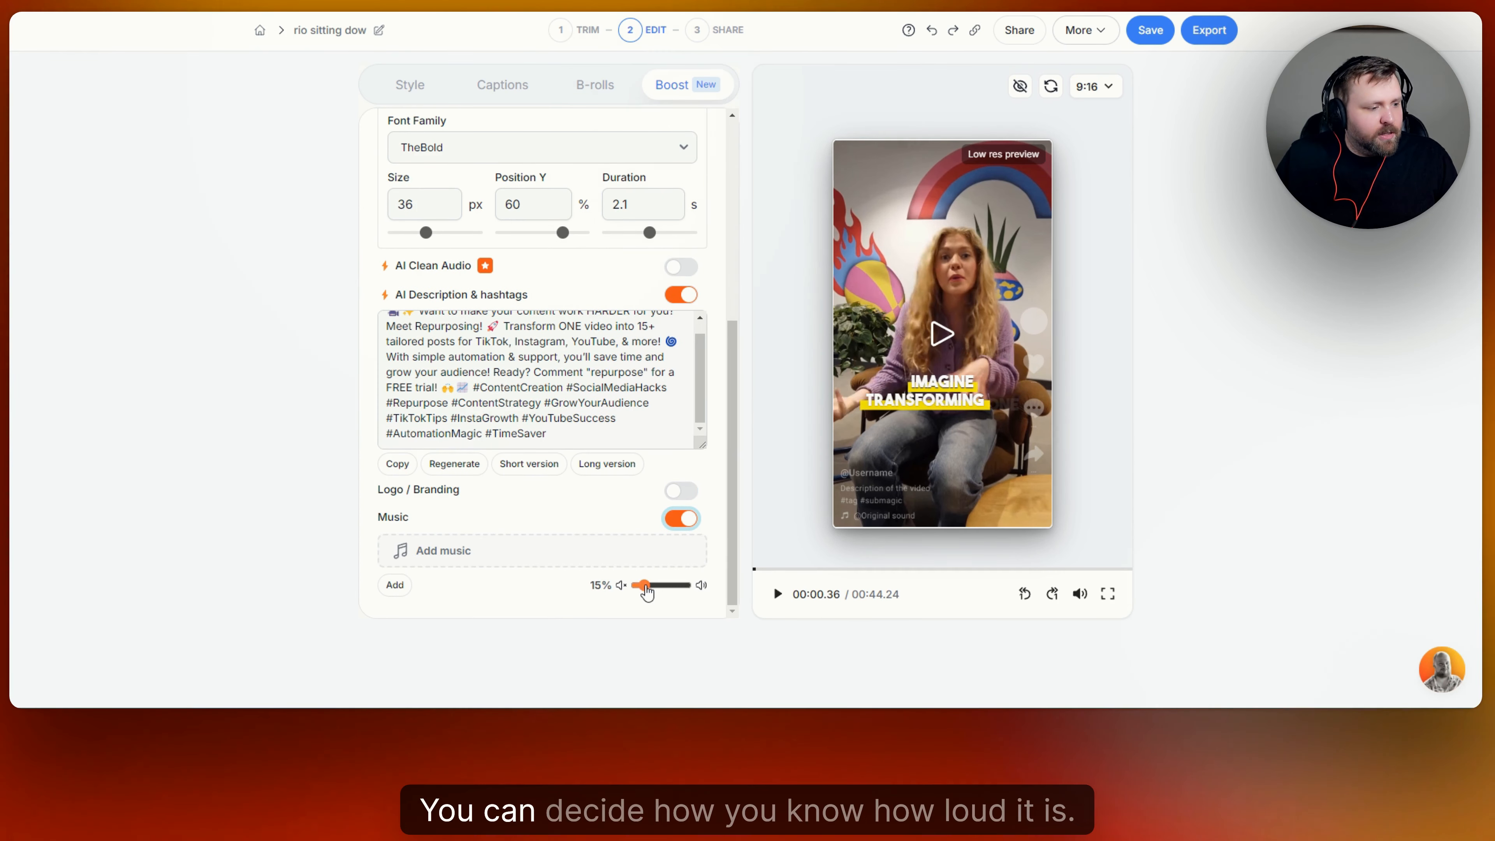
drag(644, 585, 637, 585)
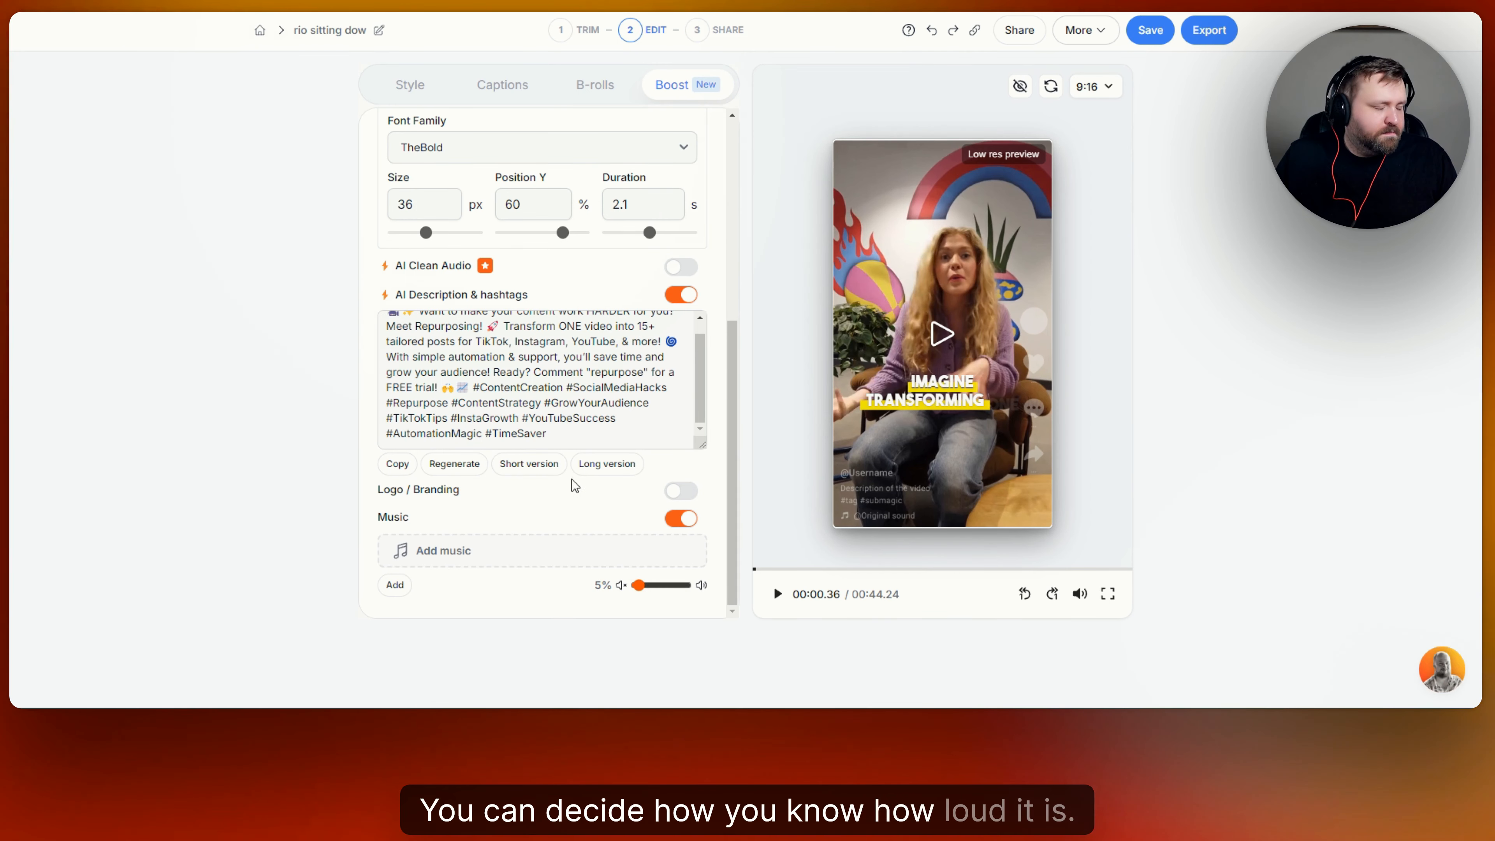
Browse the premium and uploaded music, select the hidden-enemy track, then cancel without adding it.
click(562, 553)
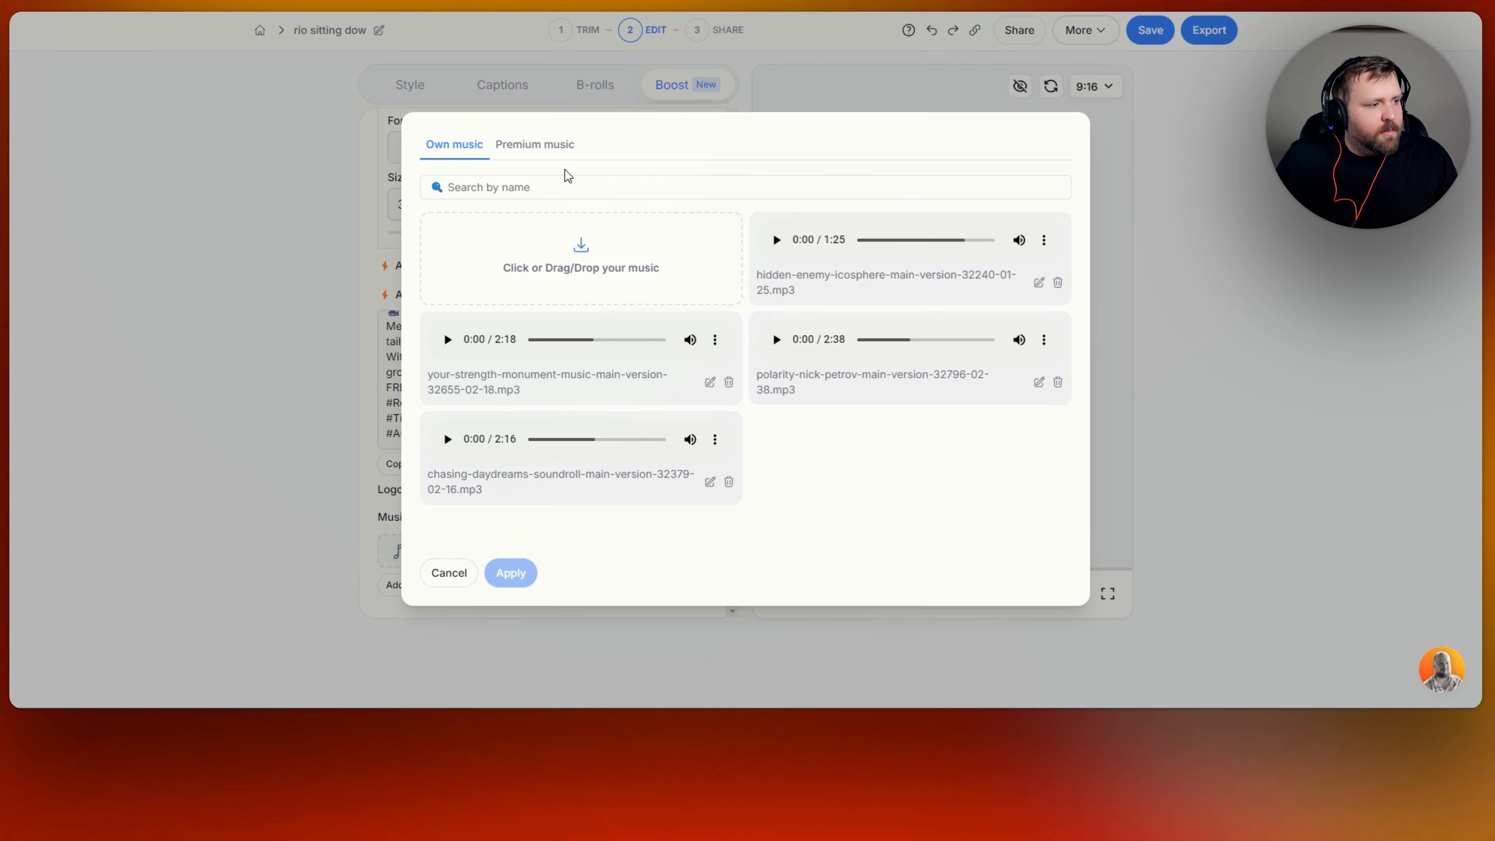
click(534, 144)
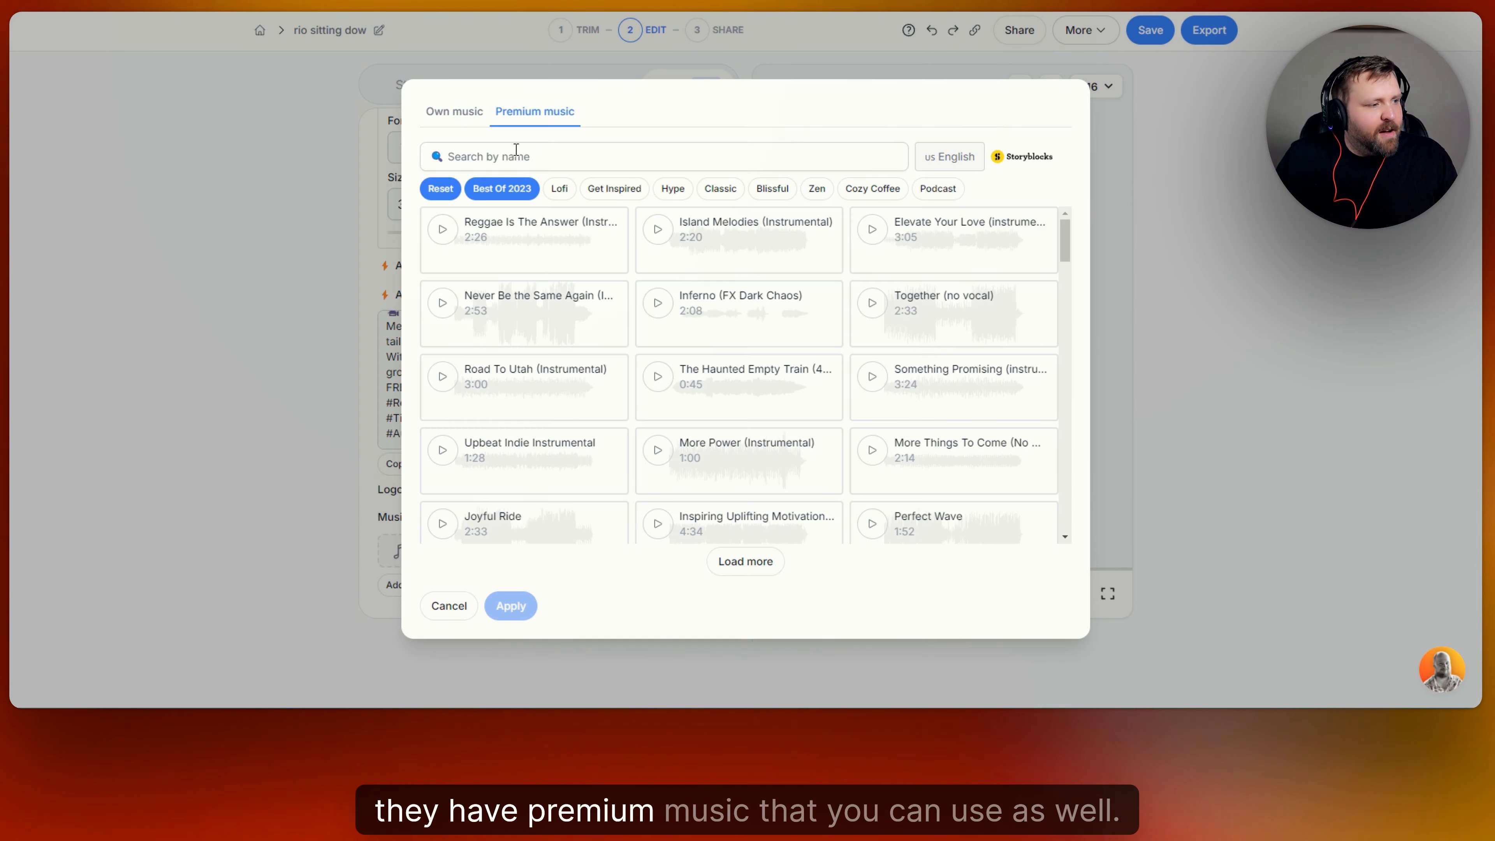
click(473, 116)
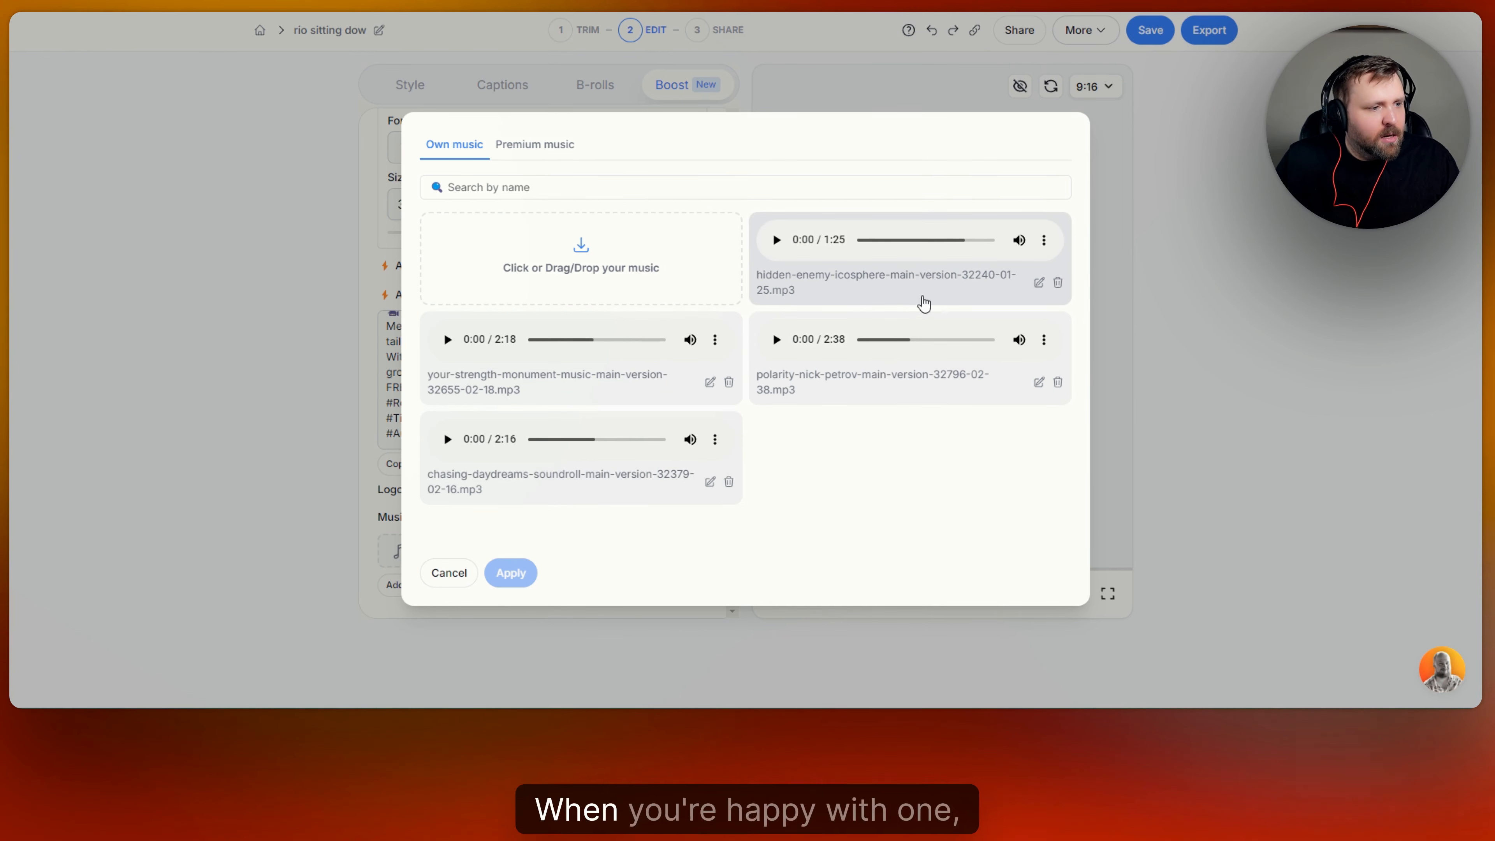
click(963, 284)
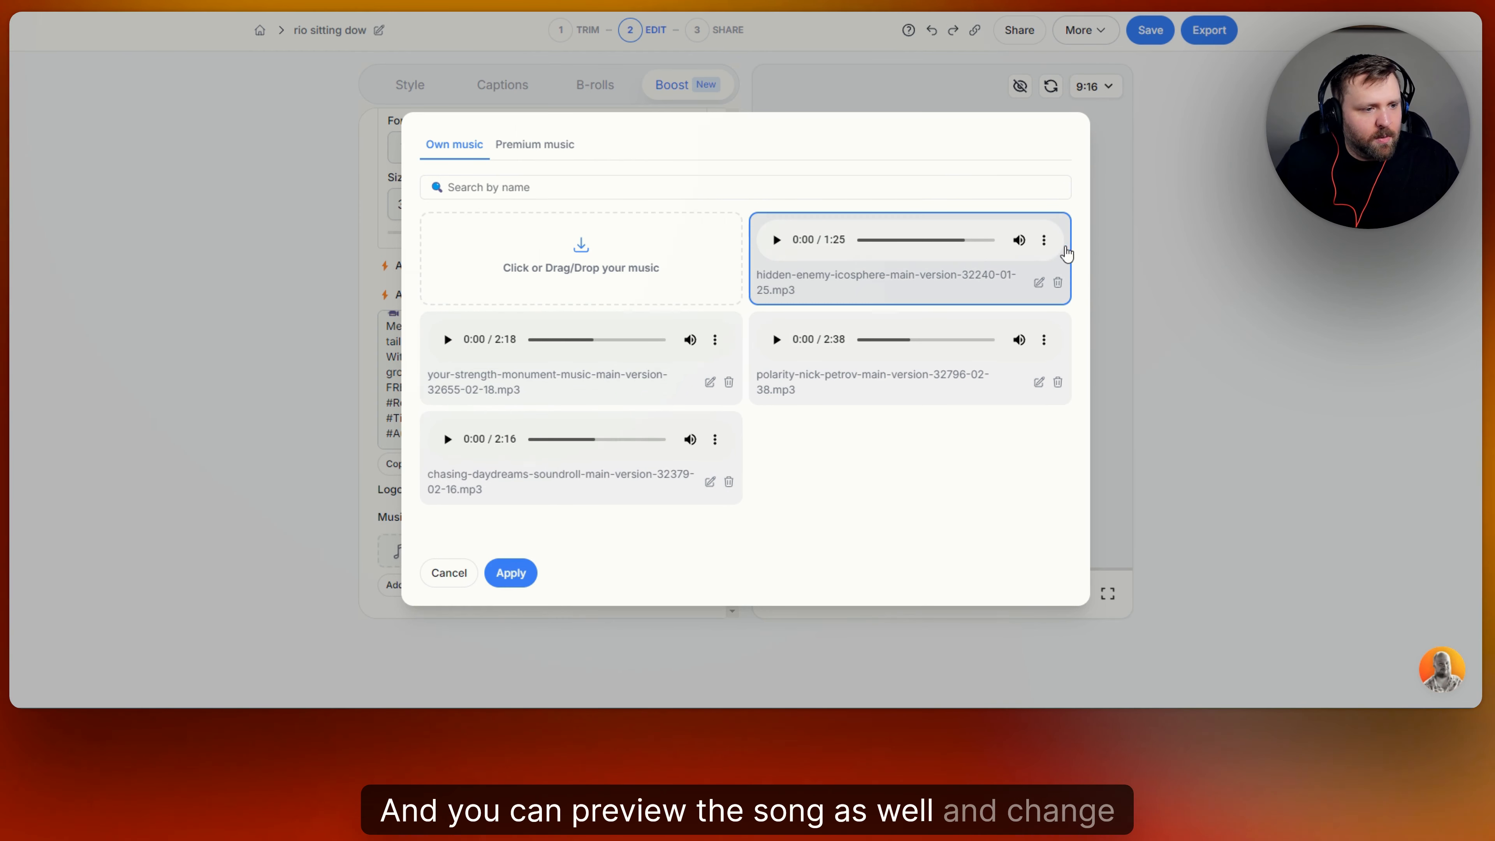
click(450, 576)
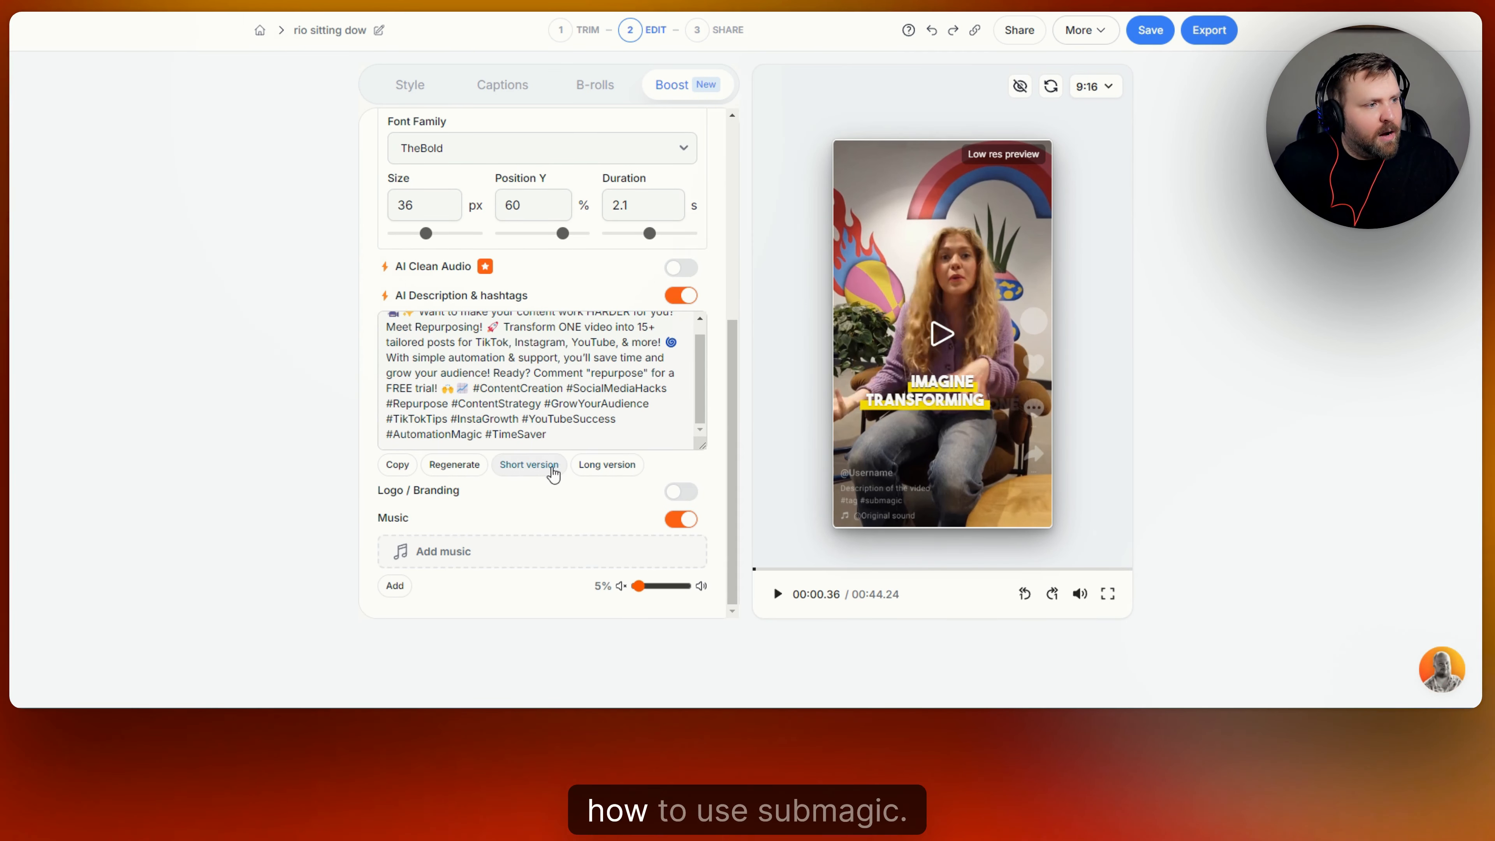
scroll(553, 471, up, 6)
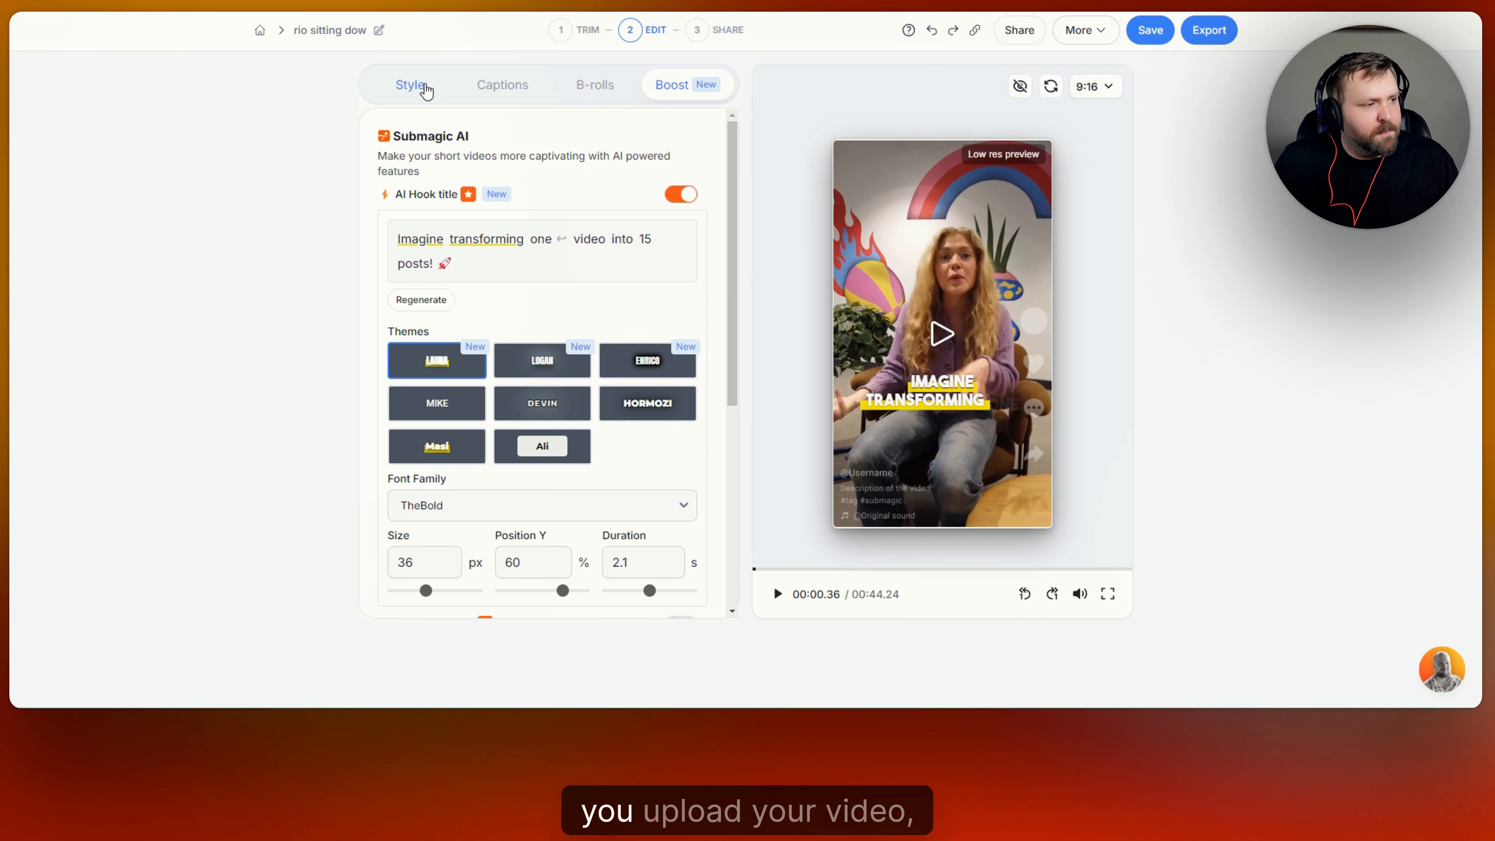
click(425, 88)
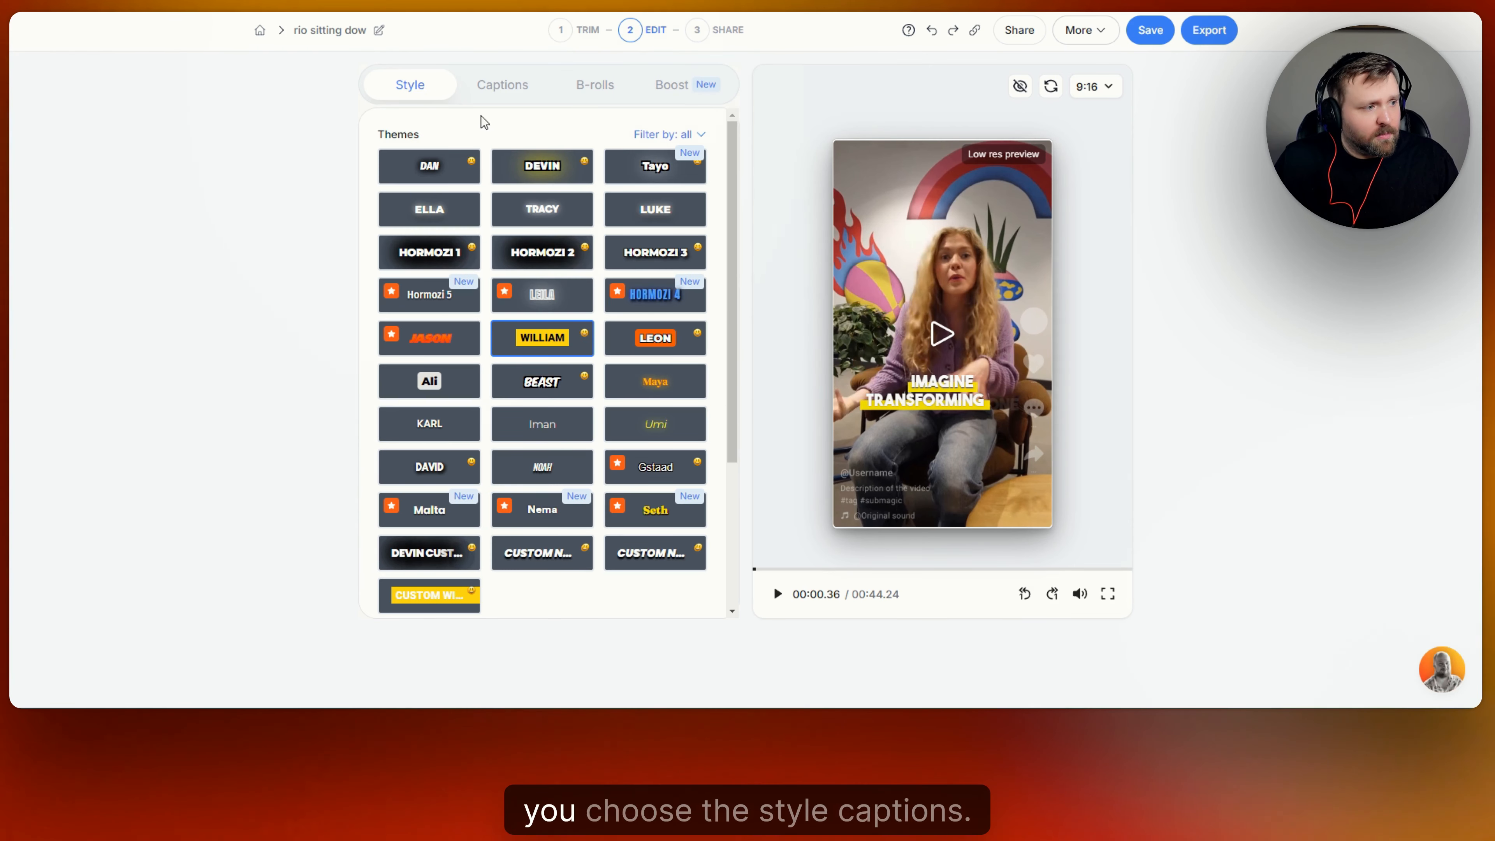
scroll(569, 417, down, 3)
scroll(574, 410, up, 3)
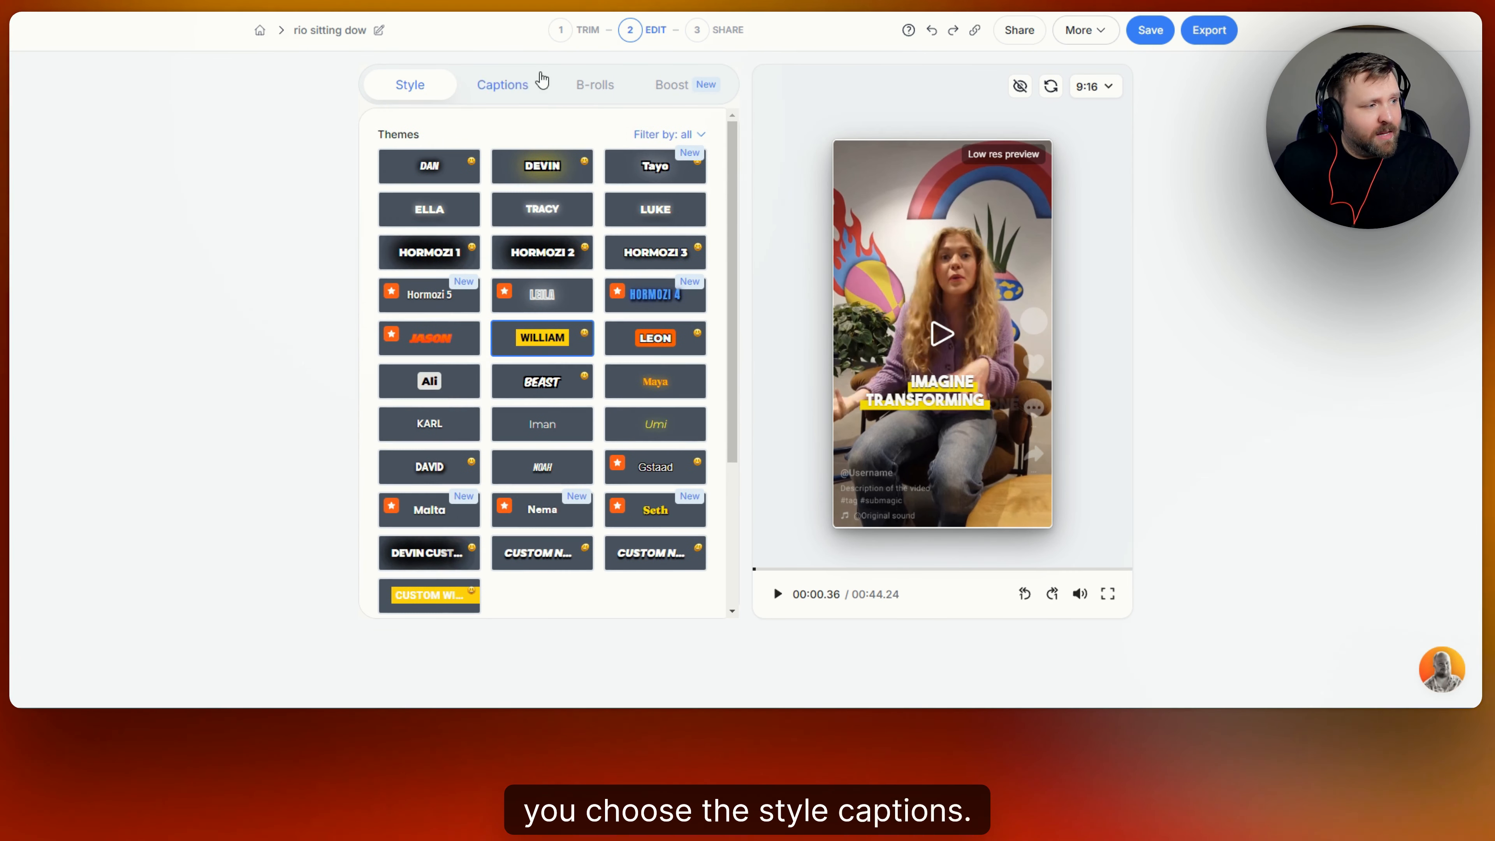
click(538, 83)
click(599, 90)
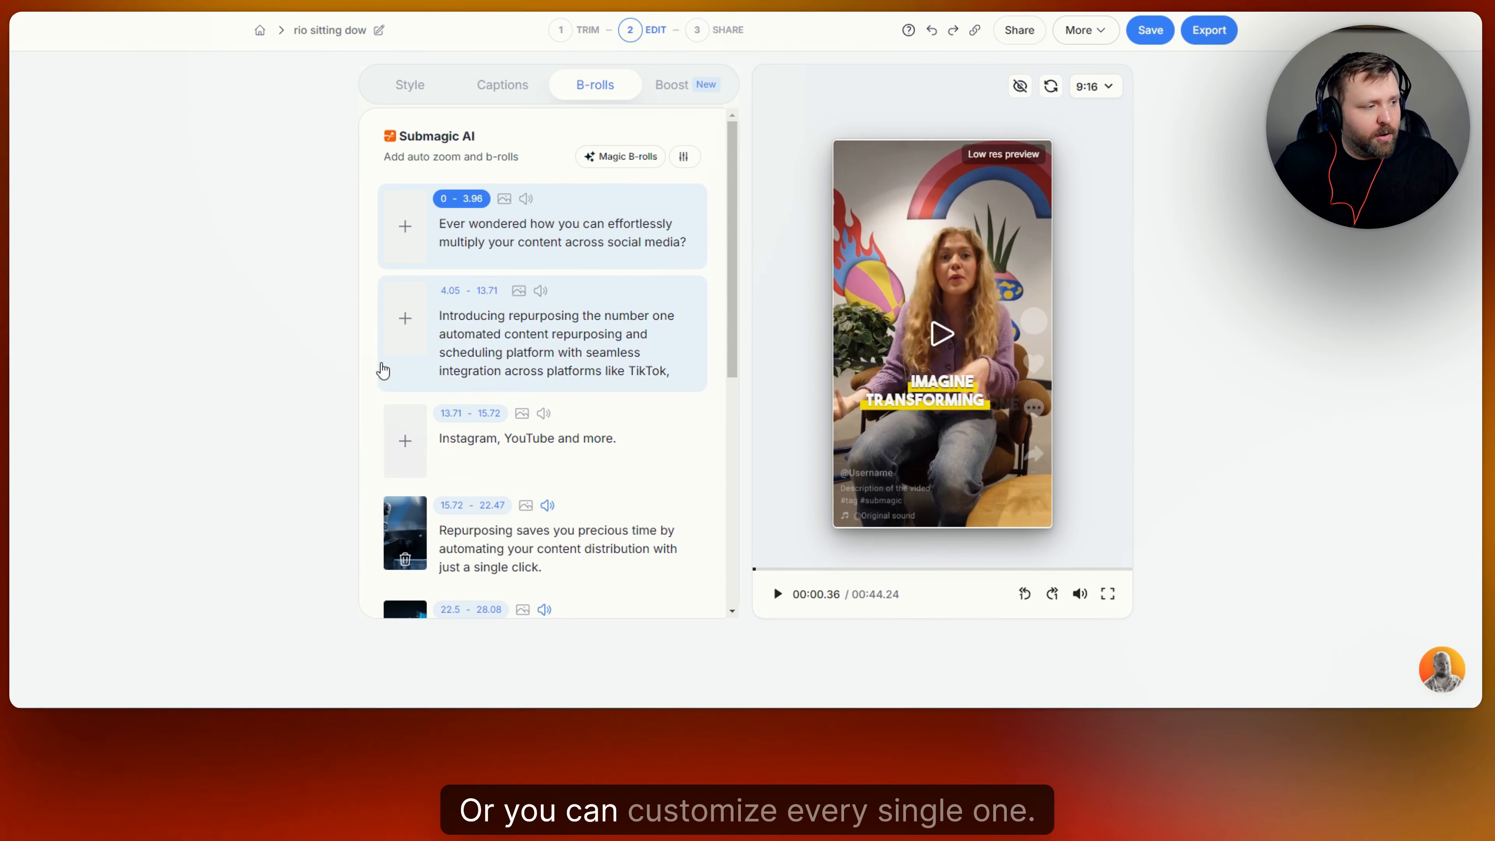
click(674, 85)
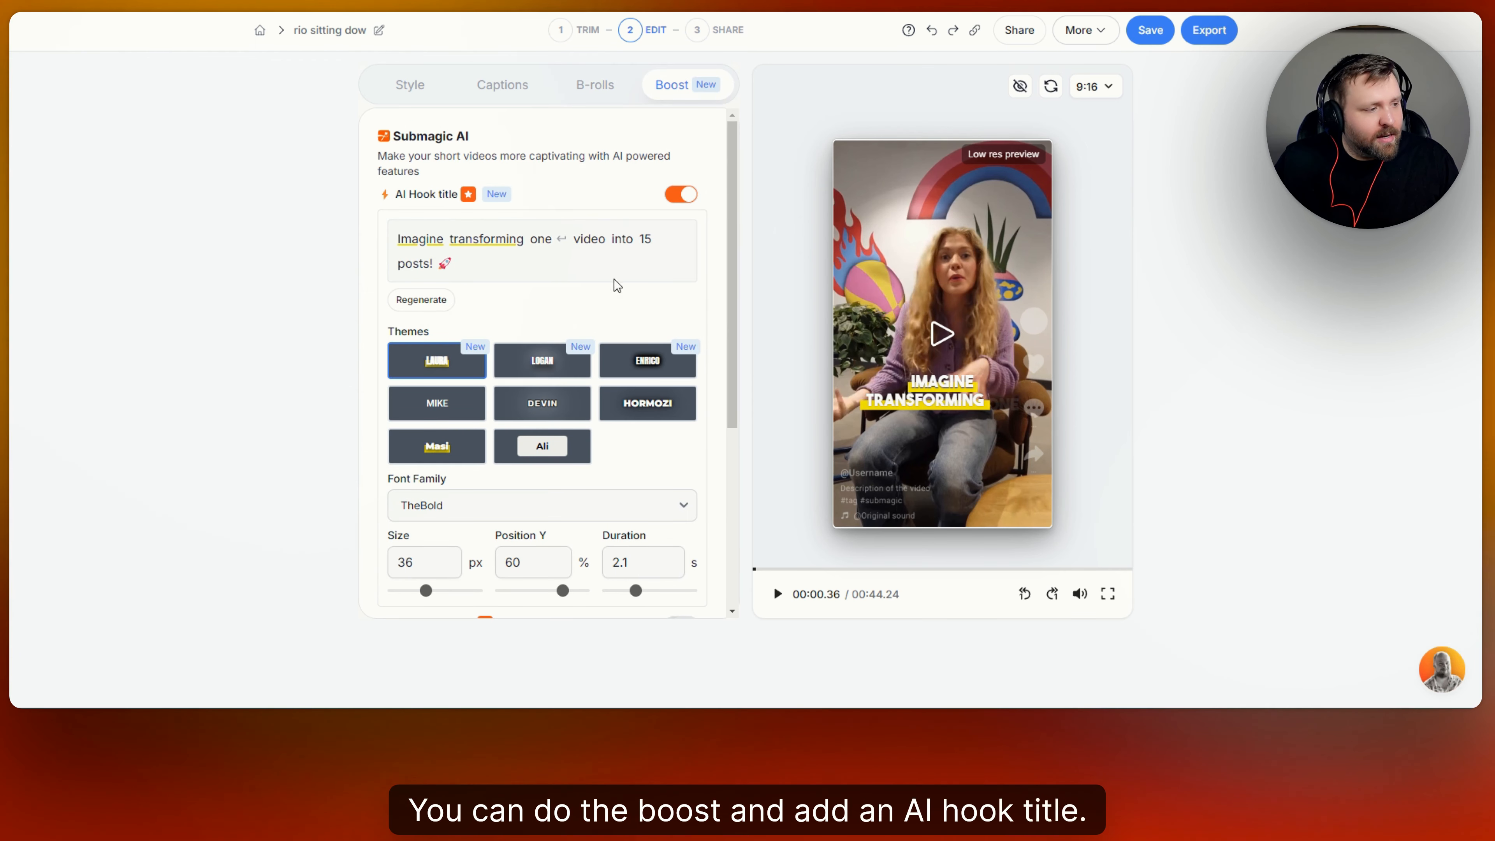
scroll(447, 324, down, 2)
scroll(493, 465, down, 3)
scroll(494, 466, down, 1)
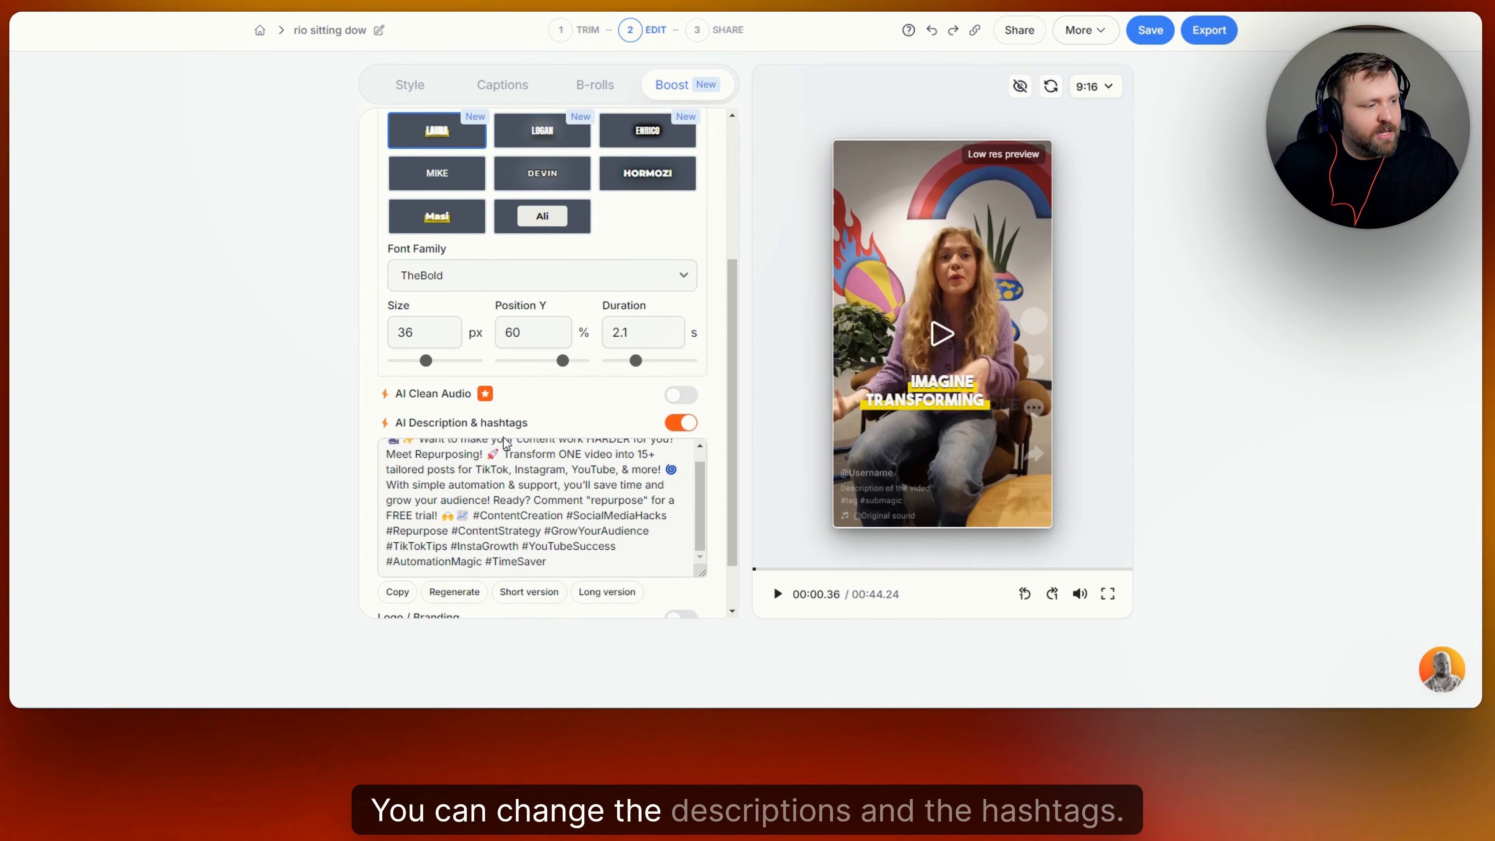
scroll(530, 506, up, 1)
scroll(592, 421, down, 1)
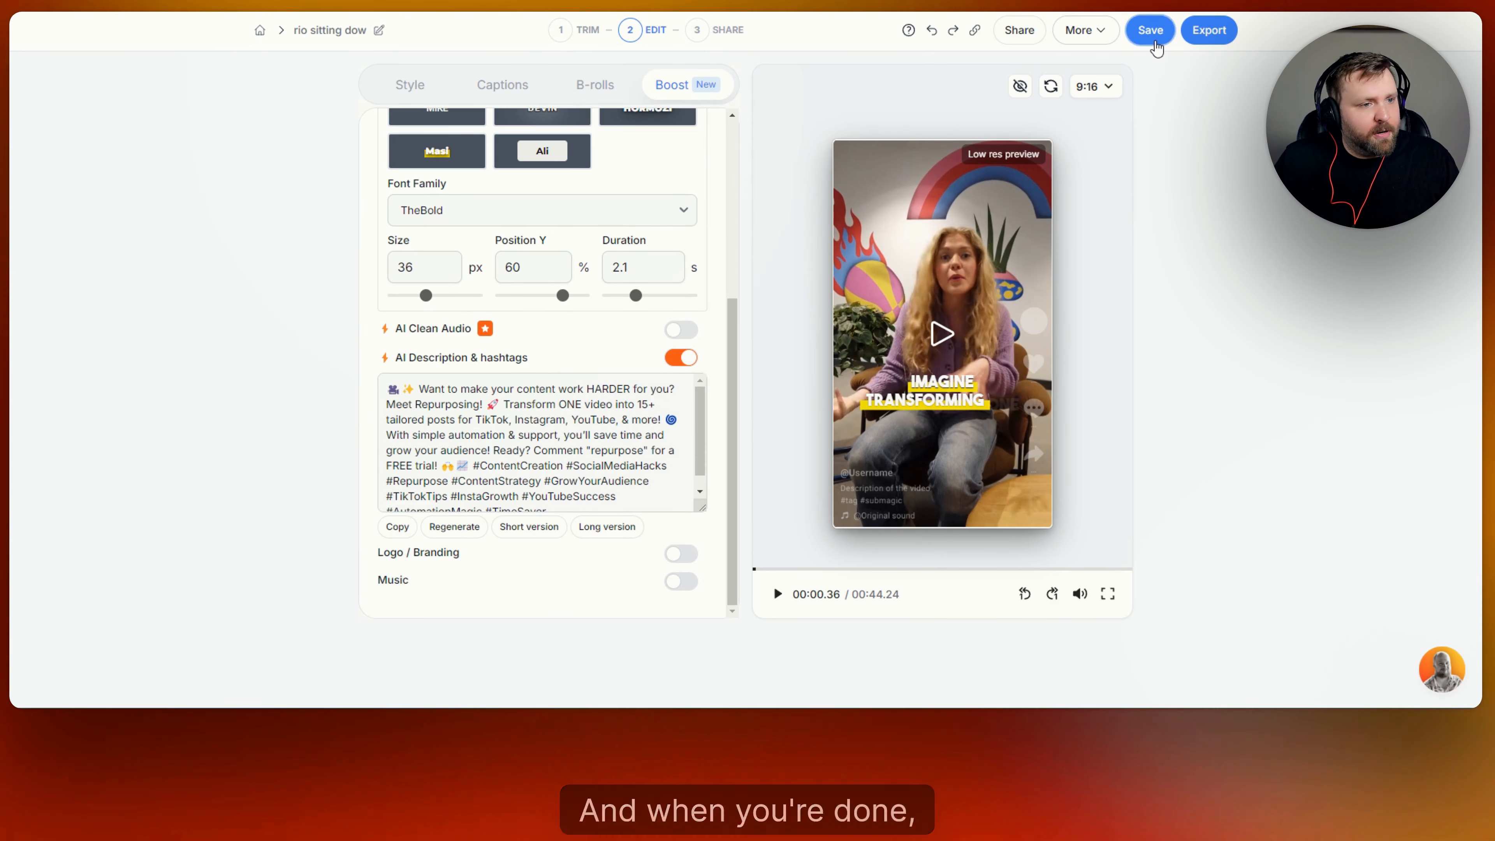
Save the project, then export it with Quality Ultra HD (4K) and 30 FPS.
click(1153, 32)
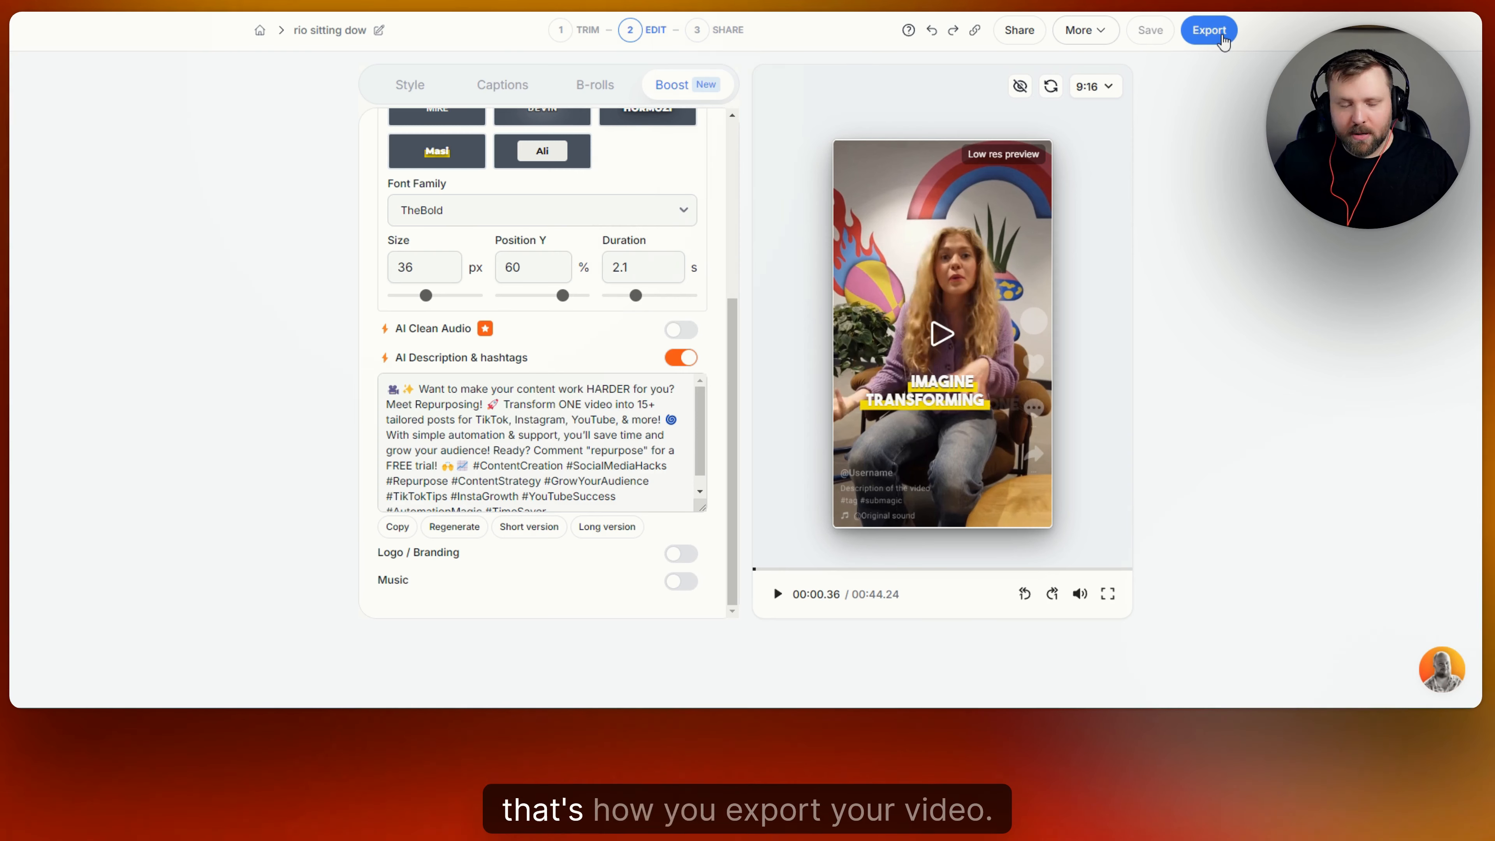
click(1222, 39)
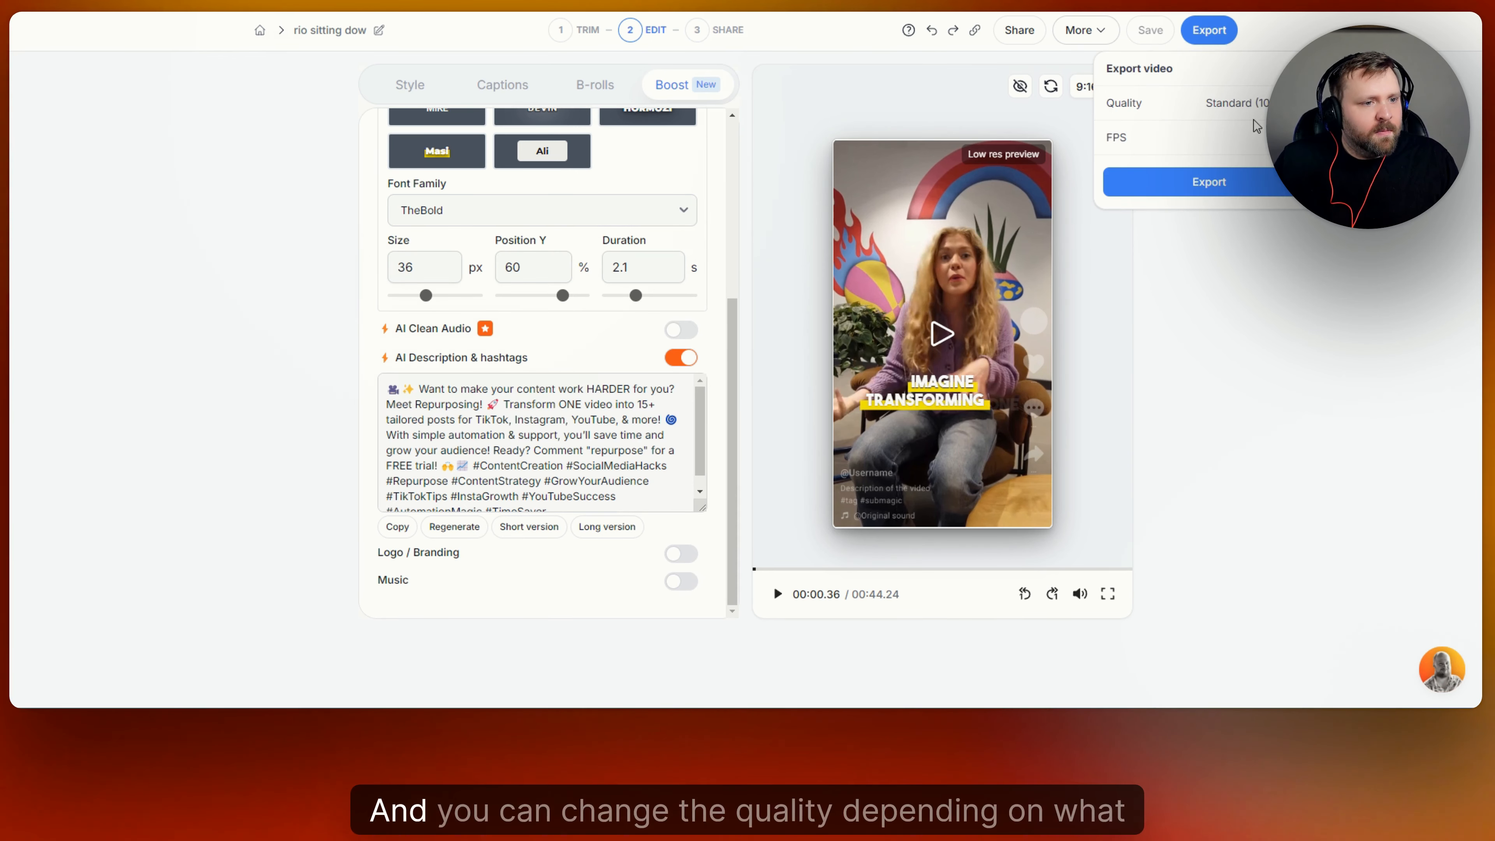
click(1242, 103)
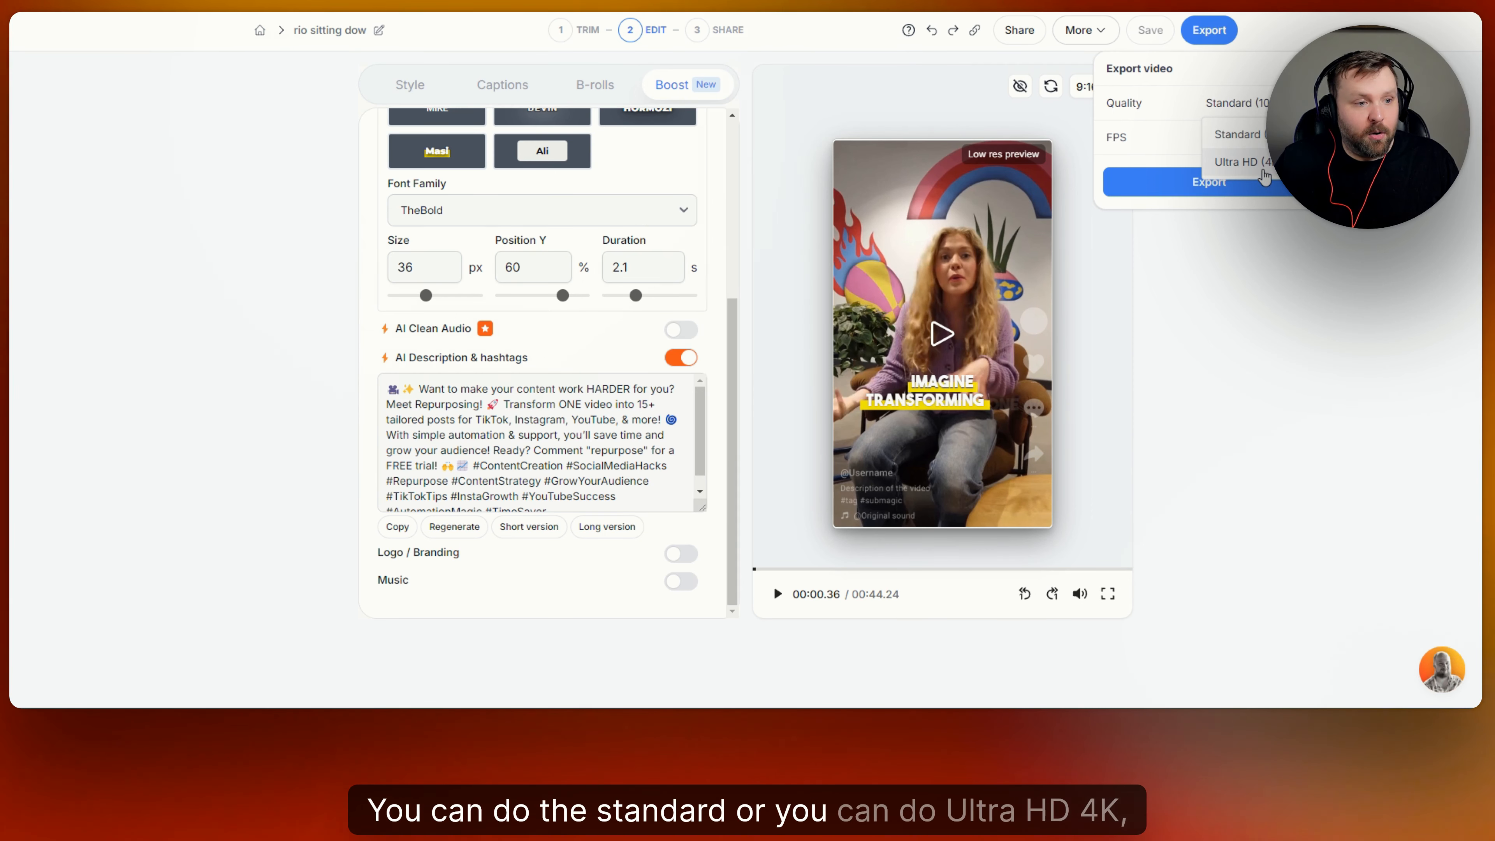
click(1236, 161)
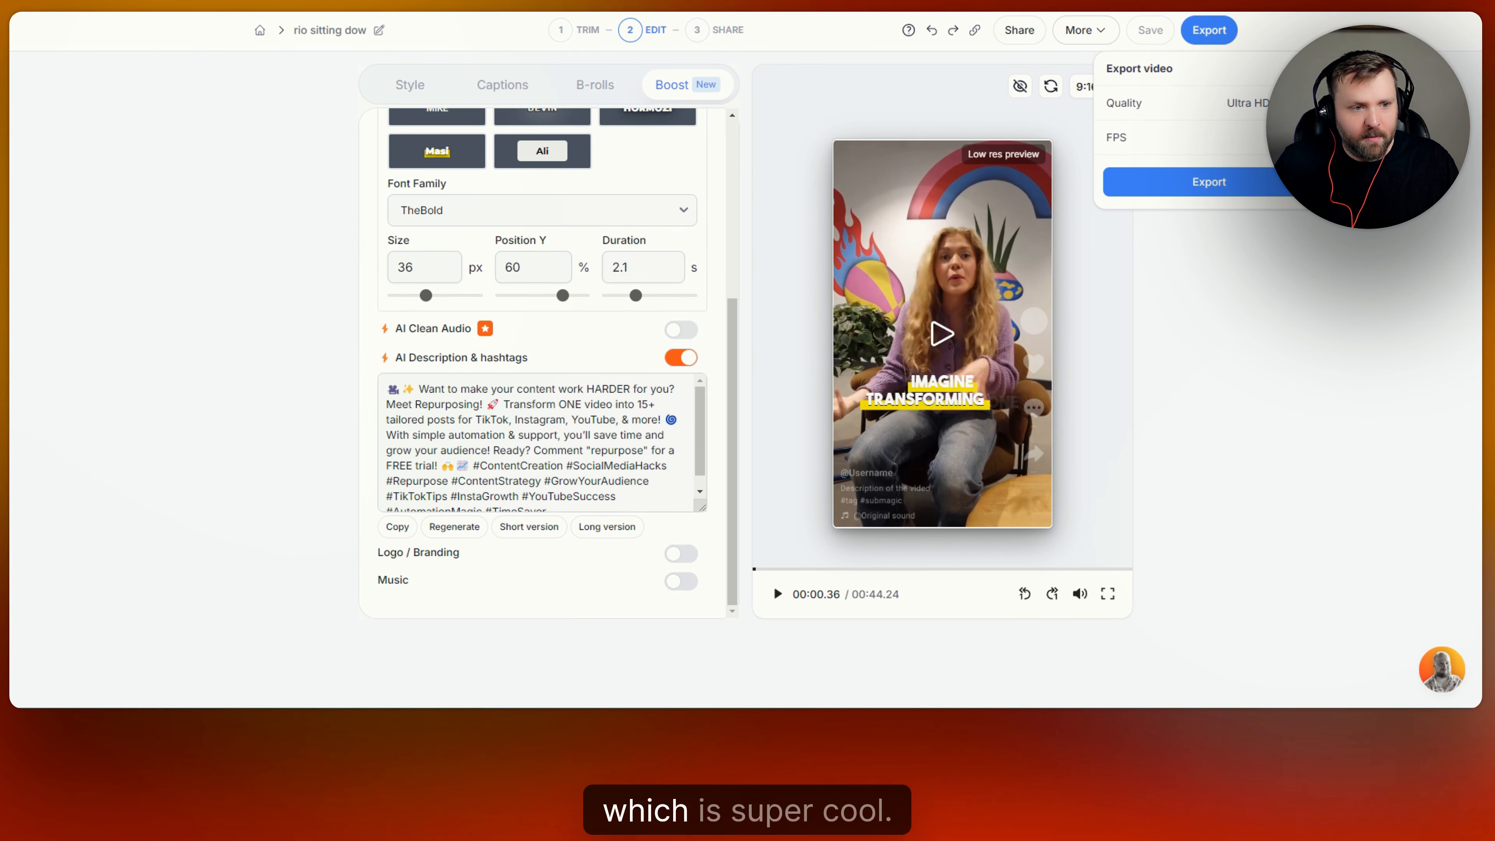
click(1260, 137)
click(1273, 197)
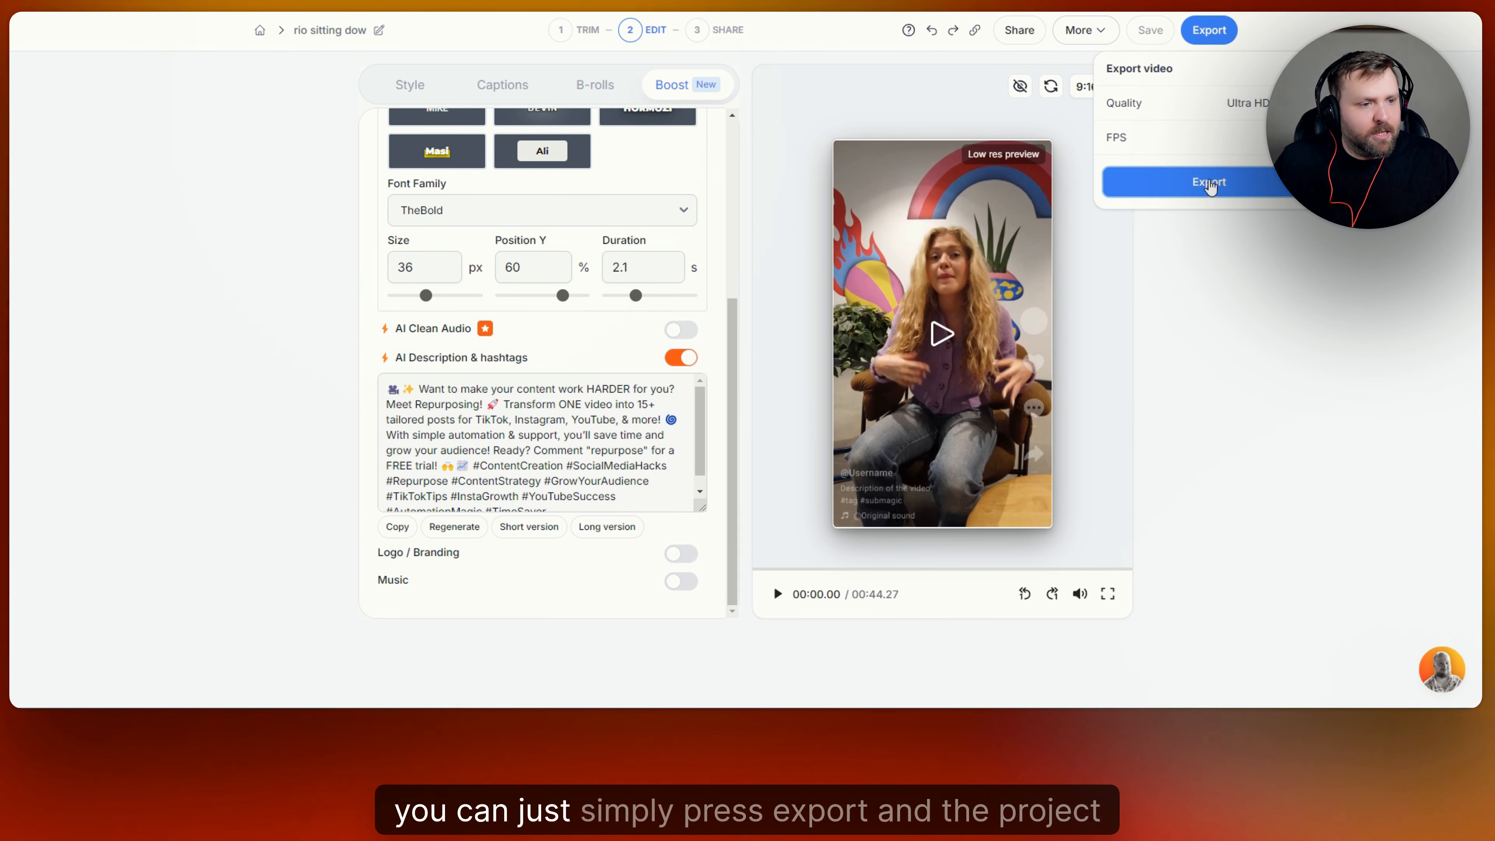
click(1206, 180)
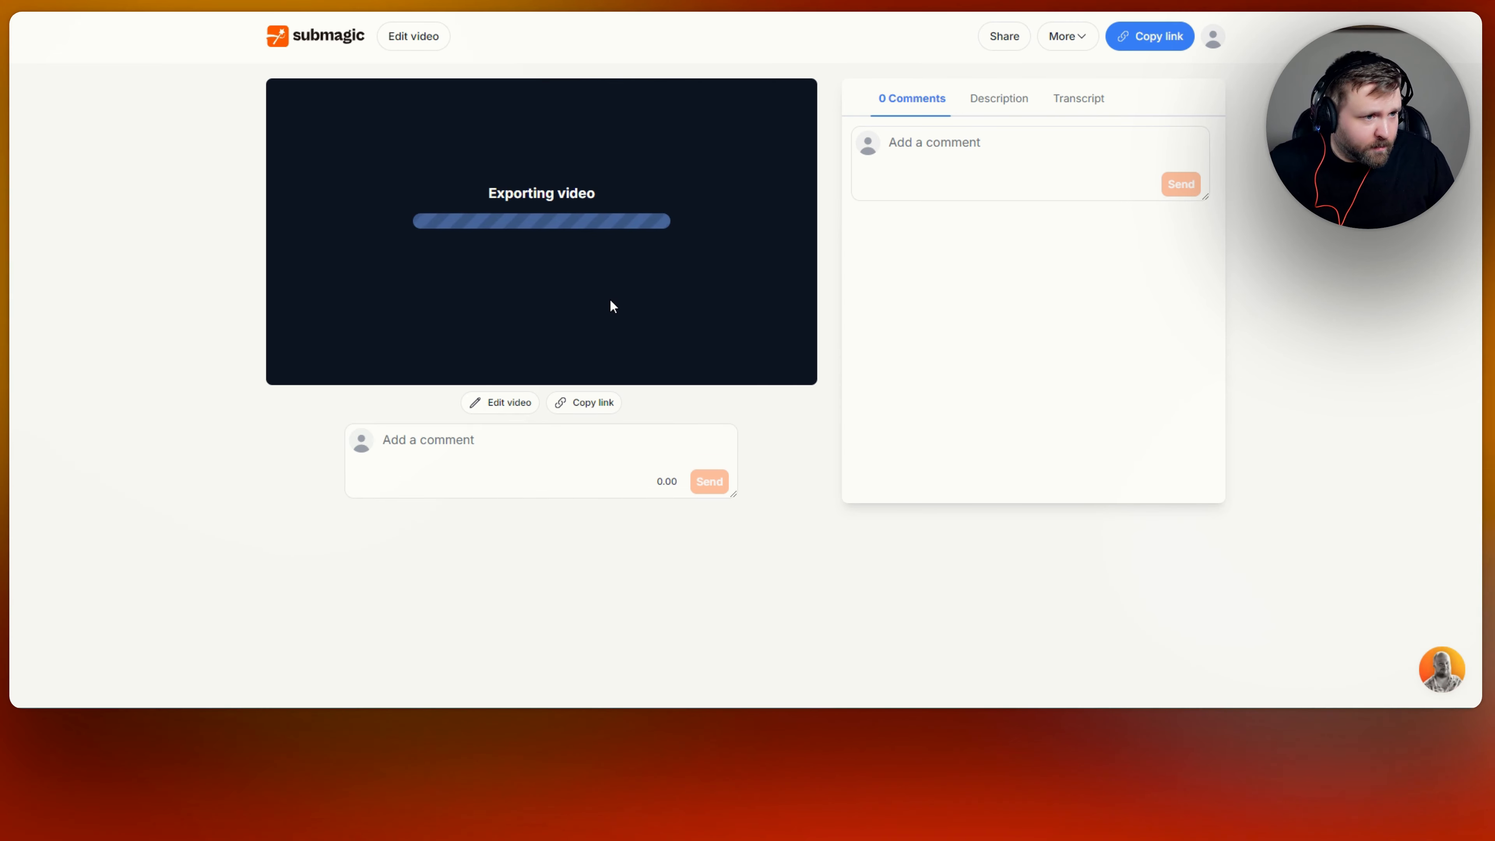
Browse the video's Comments, Description and Transcript tabs while the export runs.
click(986, 164)
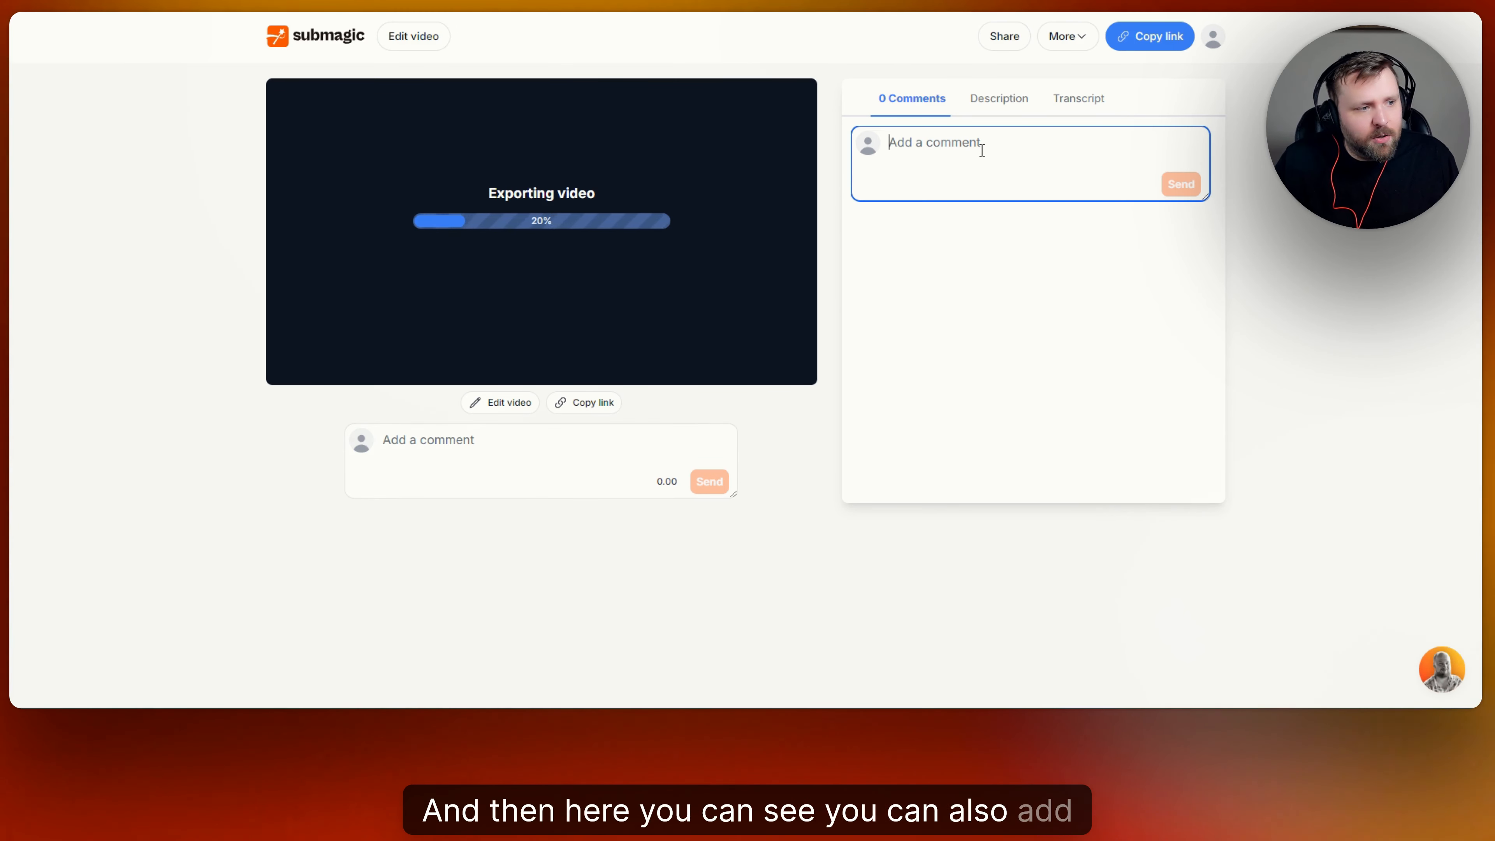
click(1011, 102)
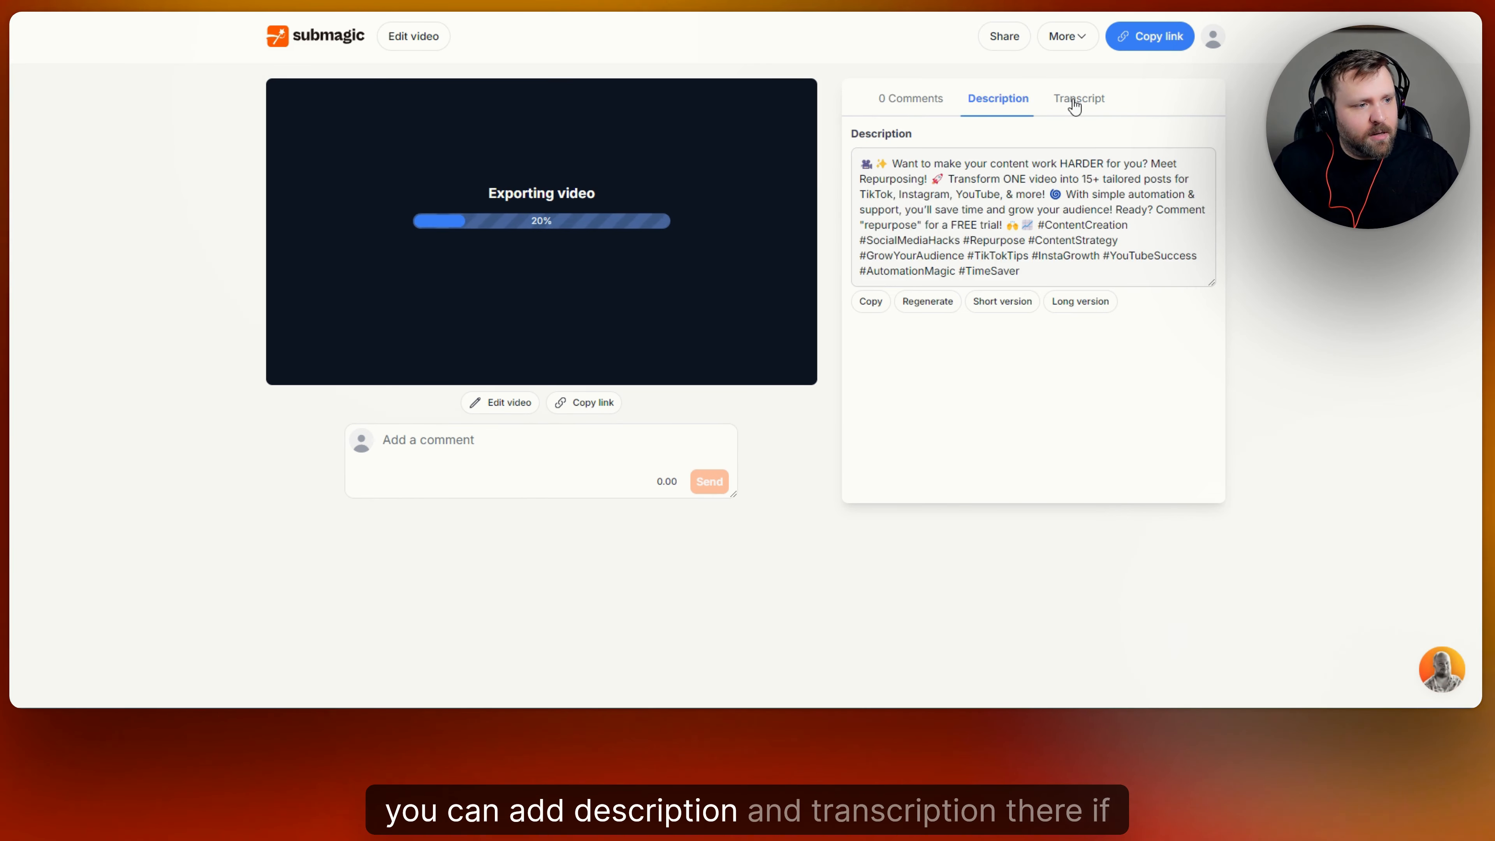
click(1078, 99)
click(914, 99)
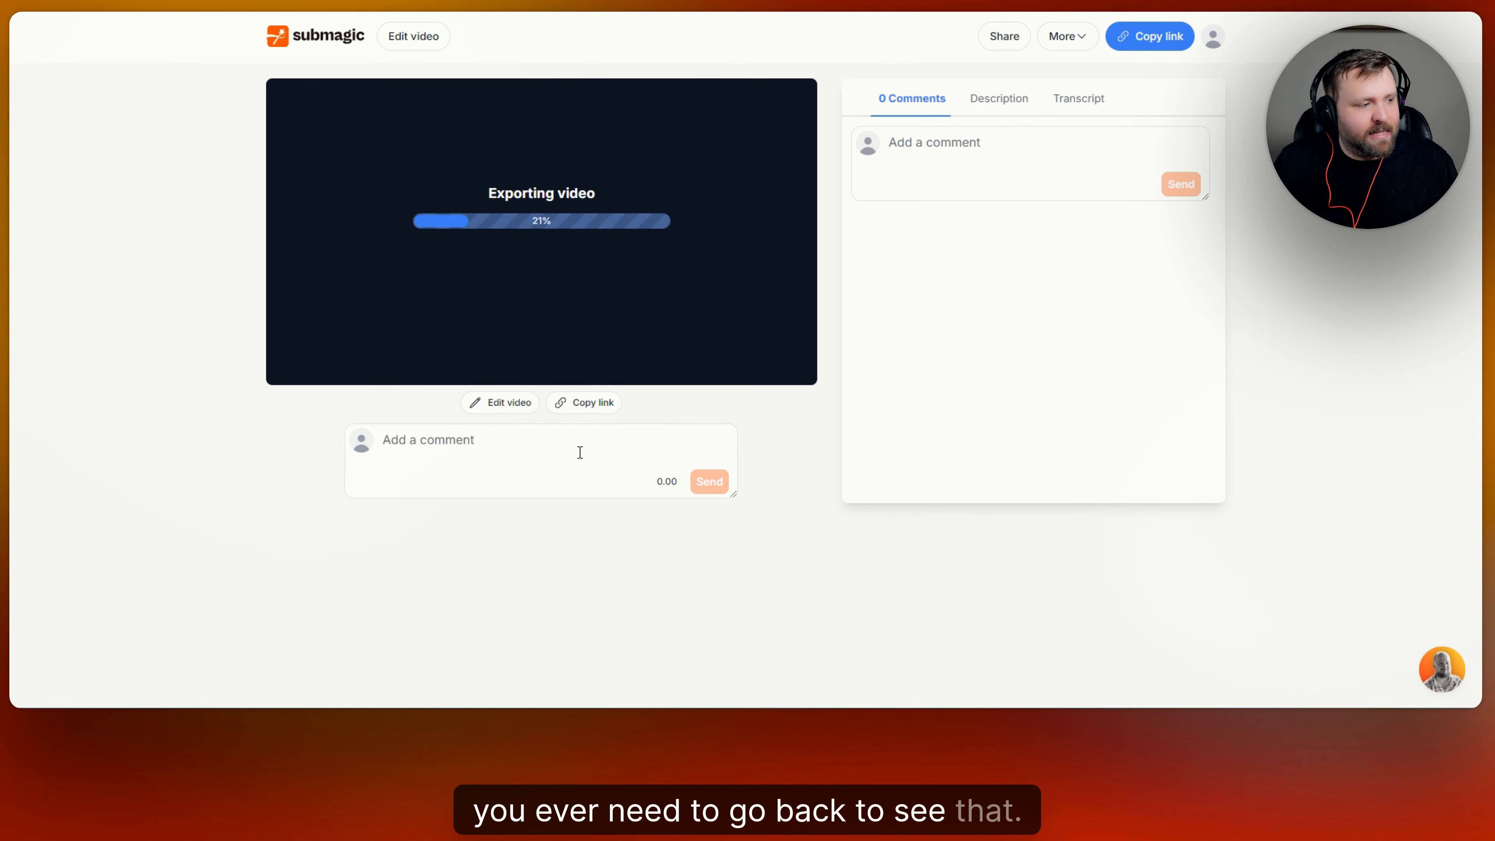
Look over the Share team collaboration dialog's fields, close it, and wait for the export.
click(1003, 36)
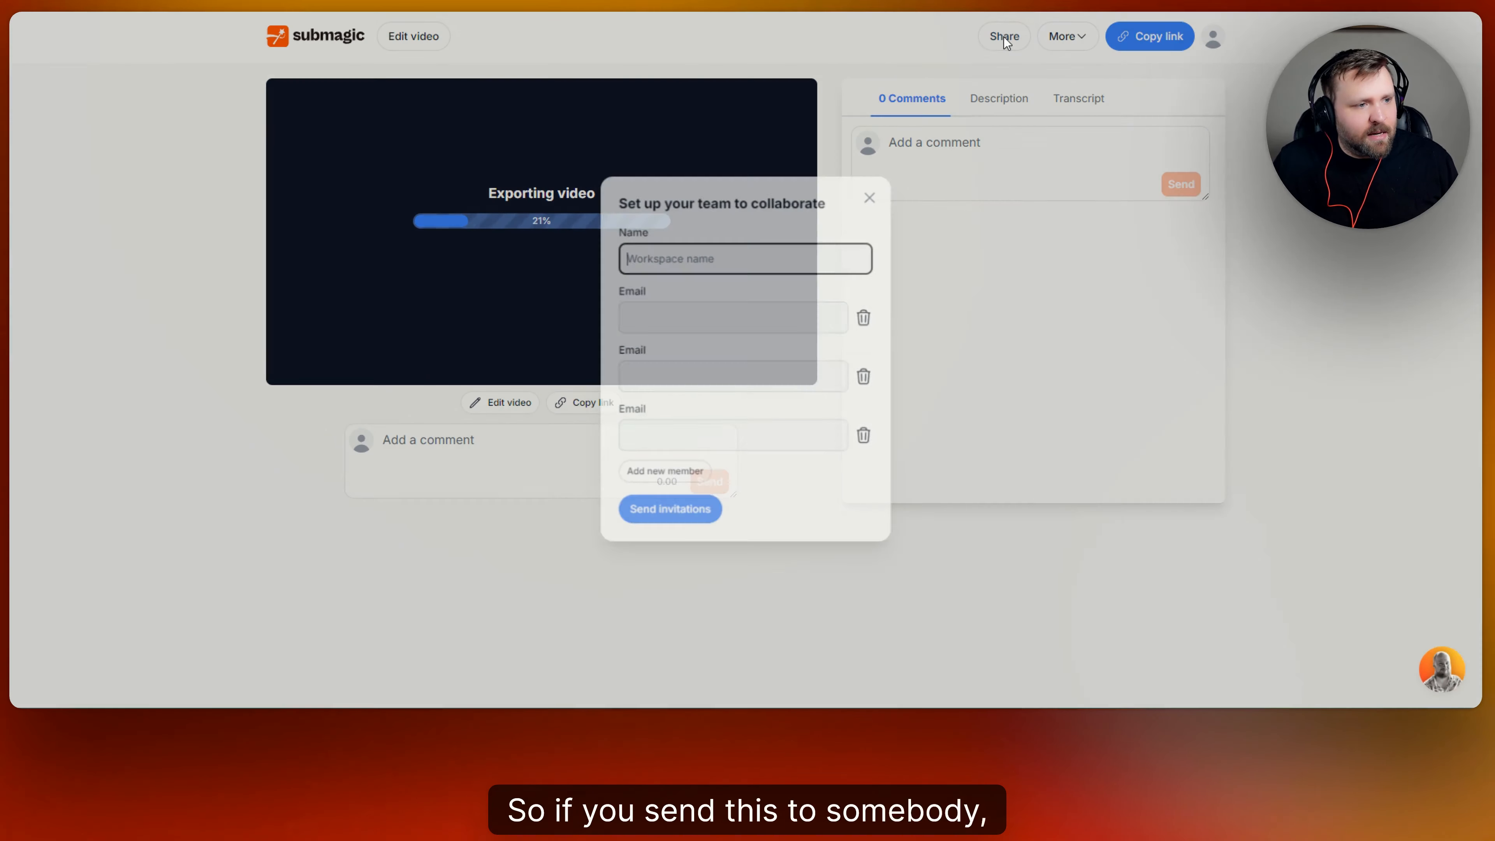
click(736, 315)
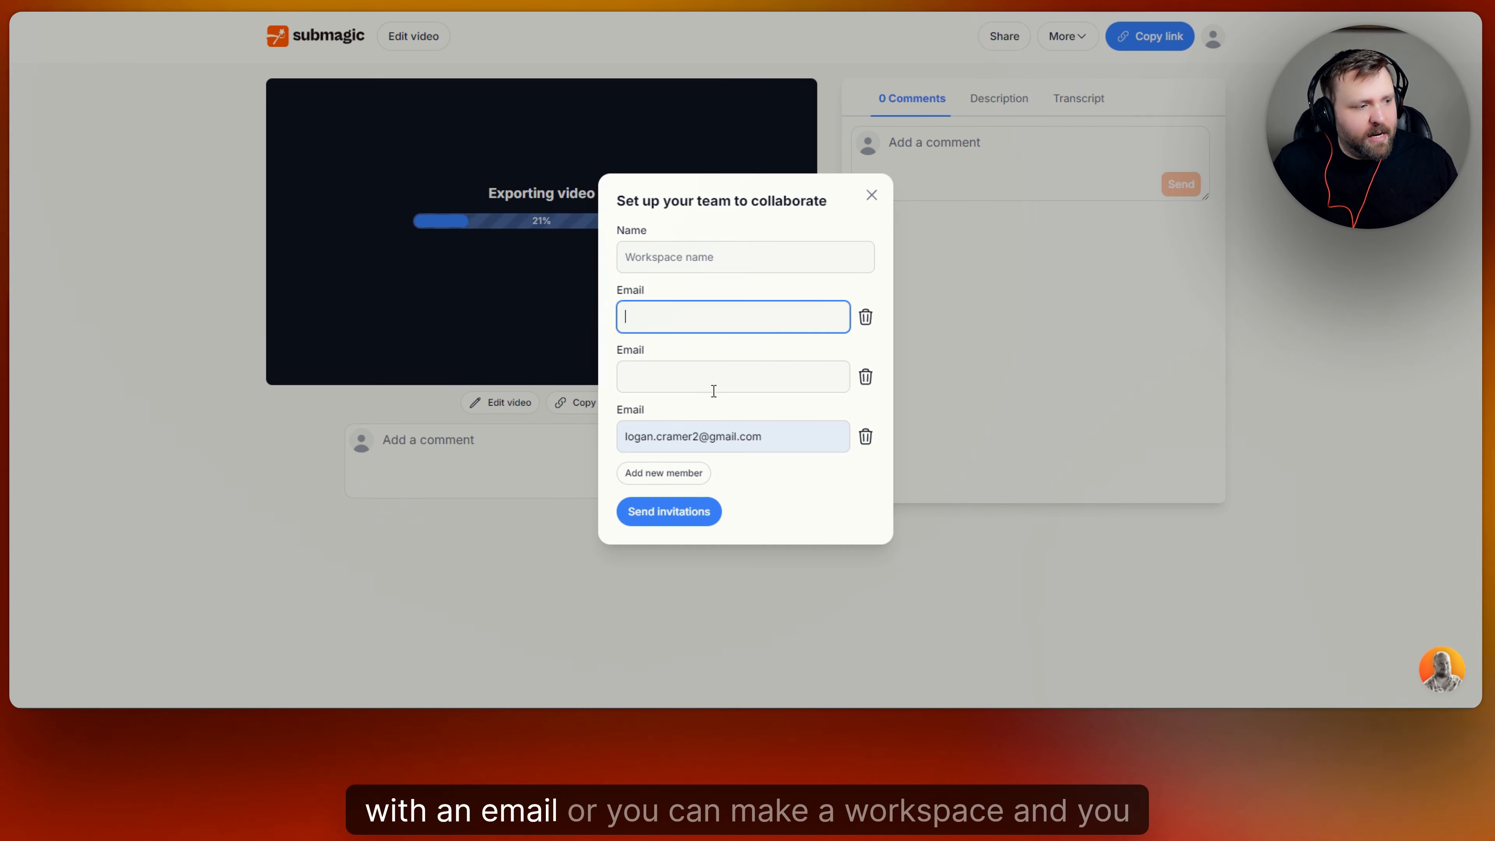
click(709, 380)
click(752, 264)
click(871, 196)
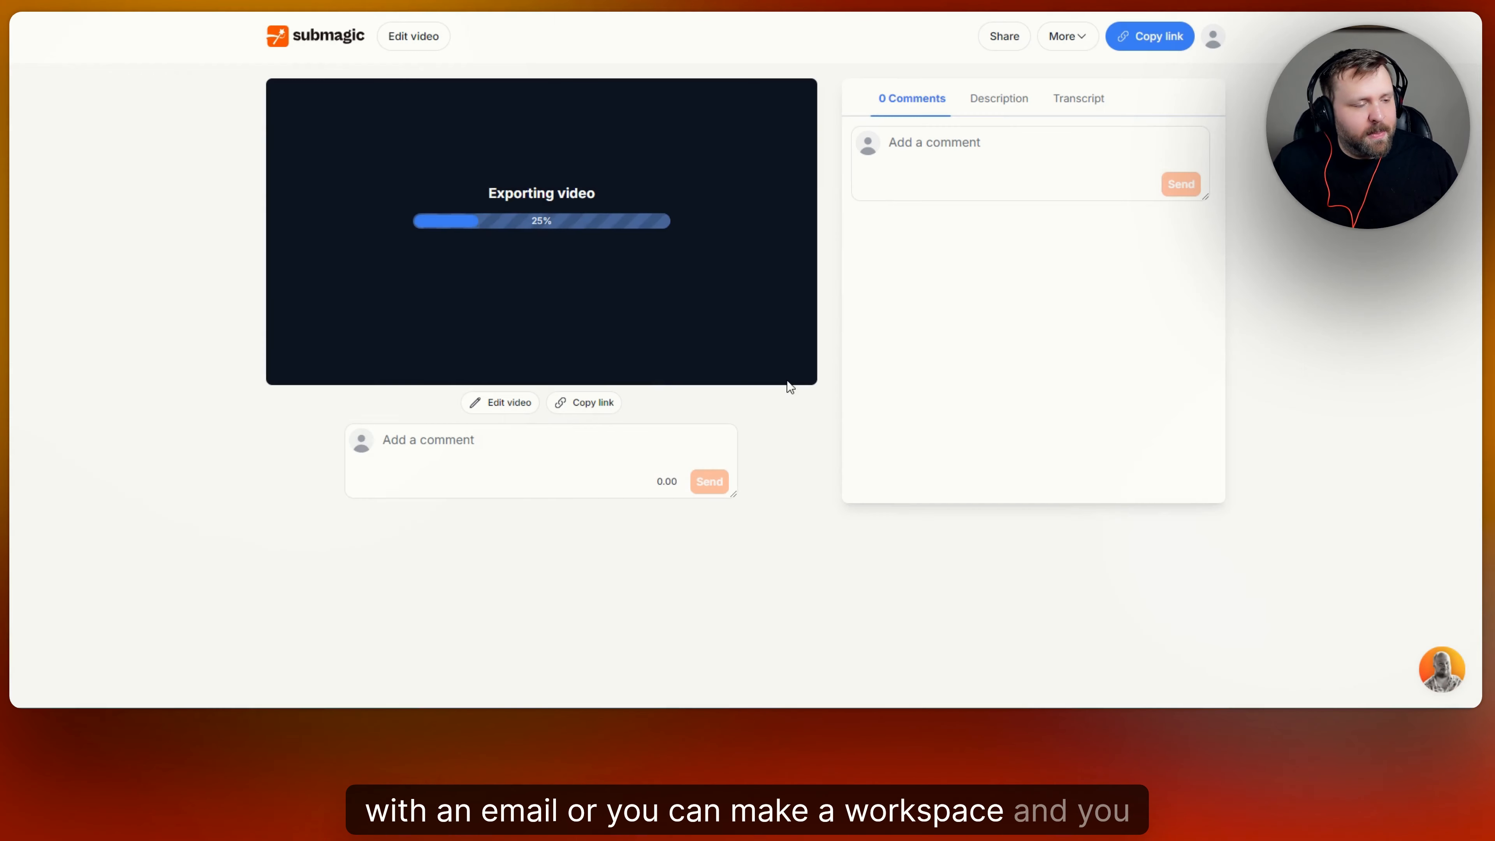
click(576, 446)
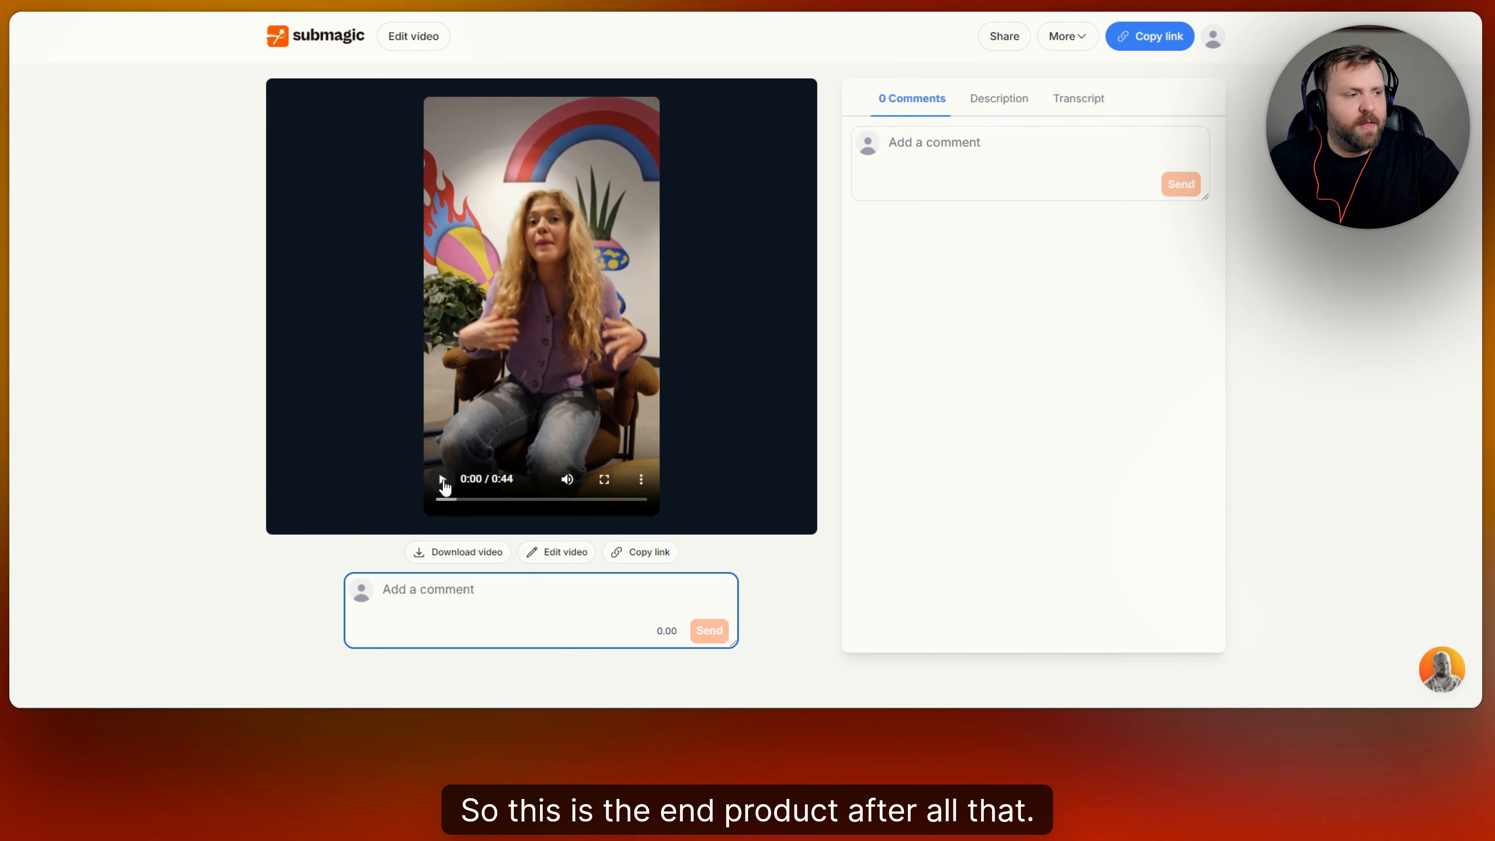
Play the exported 0:44 video and pause it at 0:08.
click(443, 481)
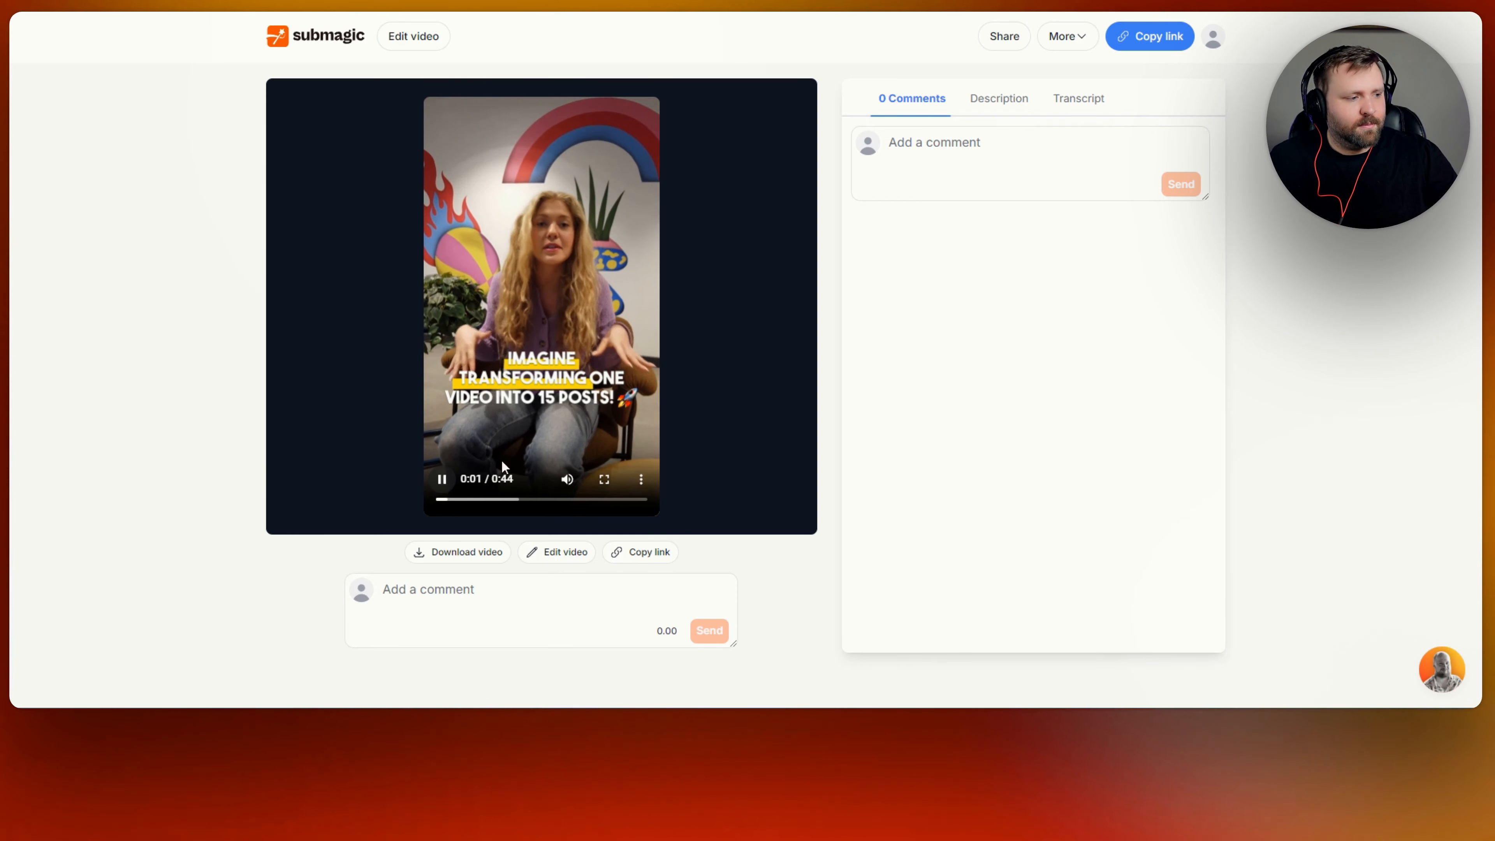
click(445, 490)
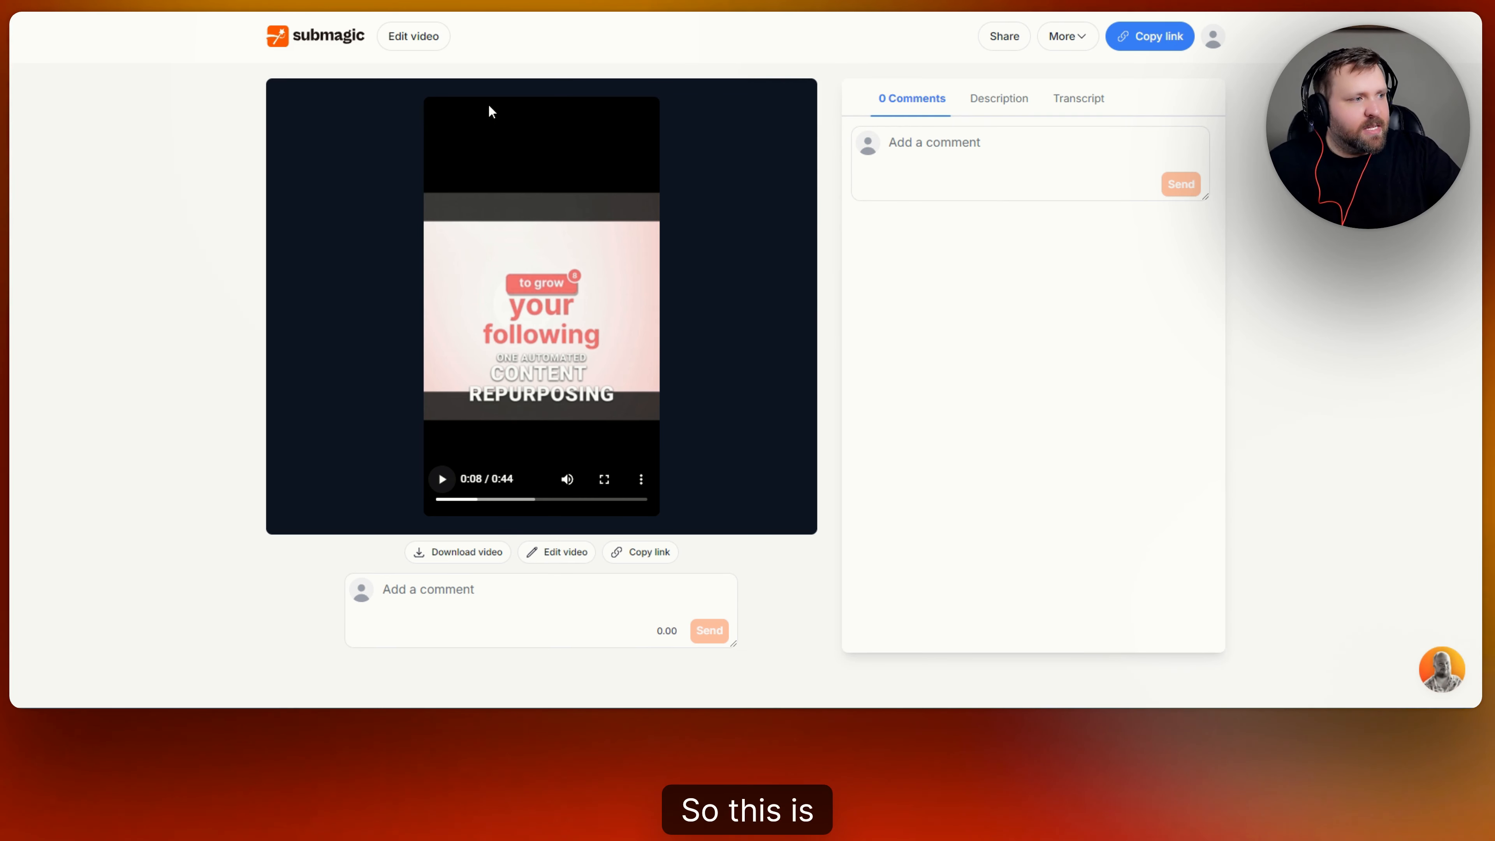
Go back to All Projects and scroll the grid to find the new 'Rio Sitting Down Girl' project.
click(353, 42)
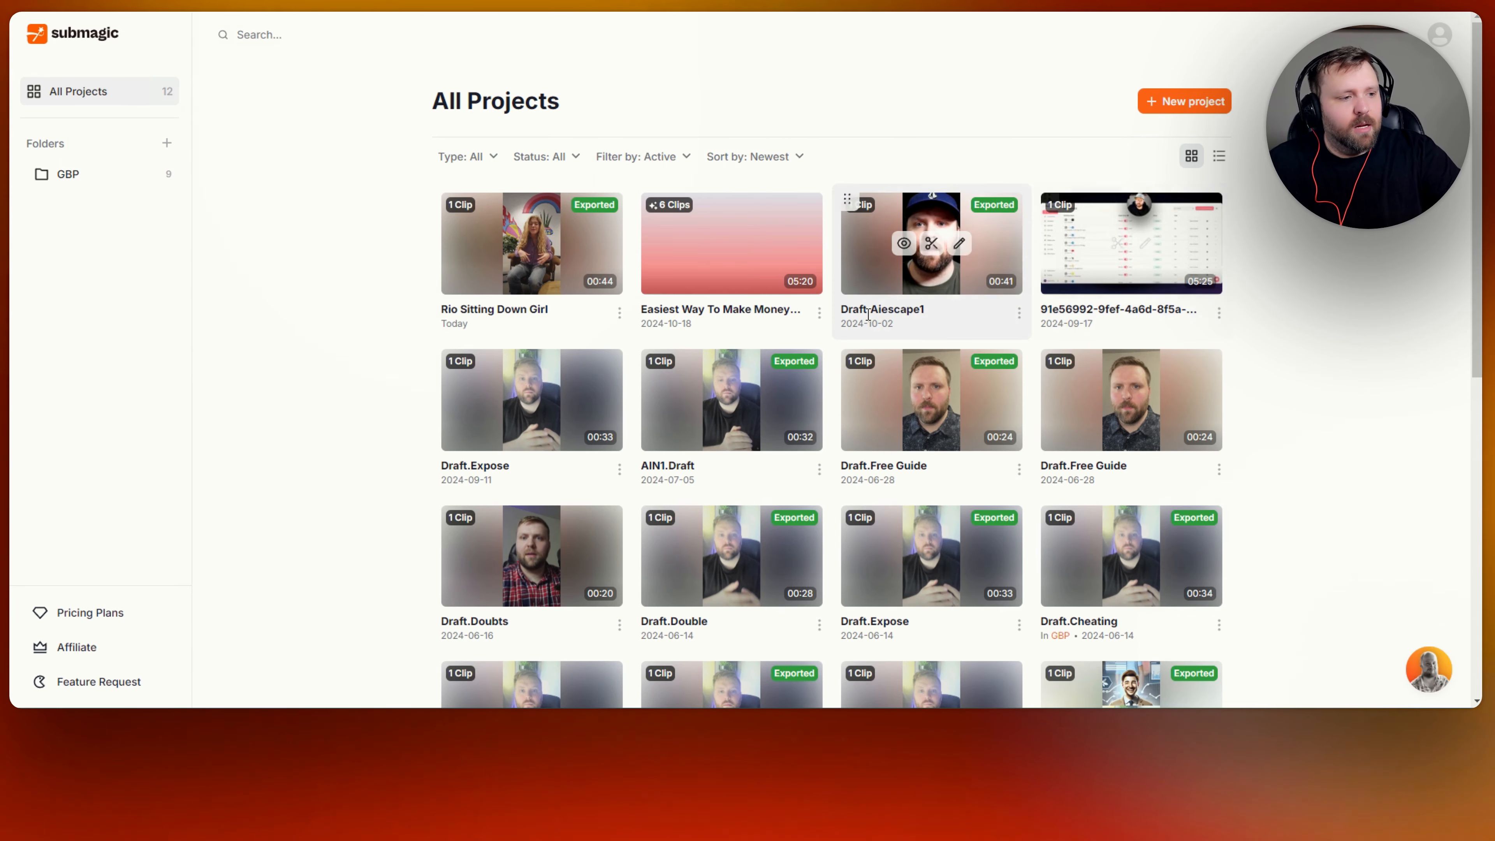
scroll(1330, 318, down, 6)
scroll(1327, 312, up, 6)
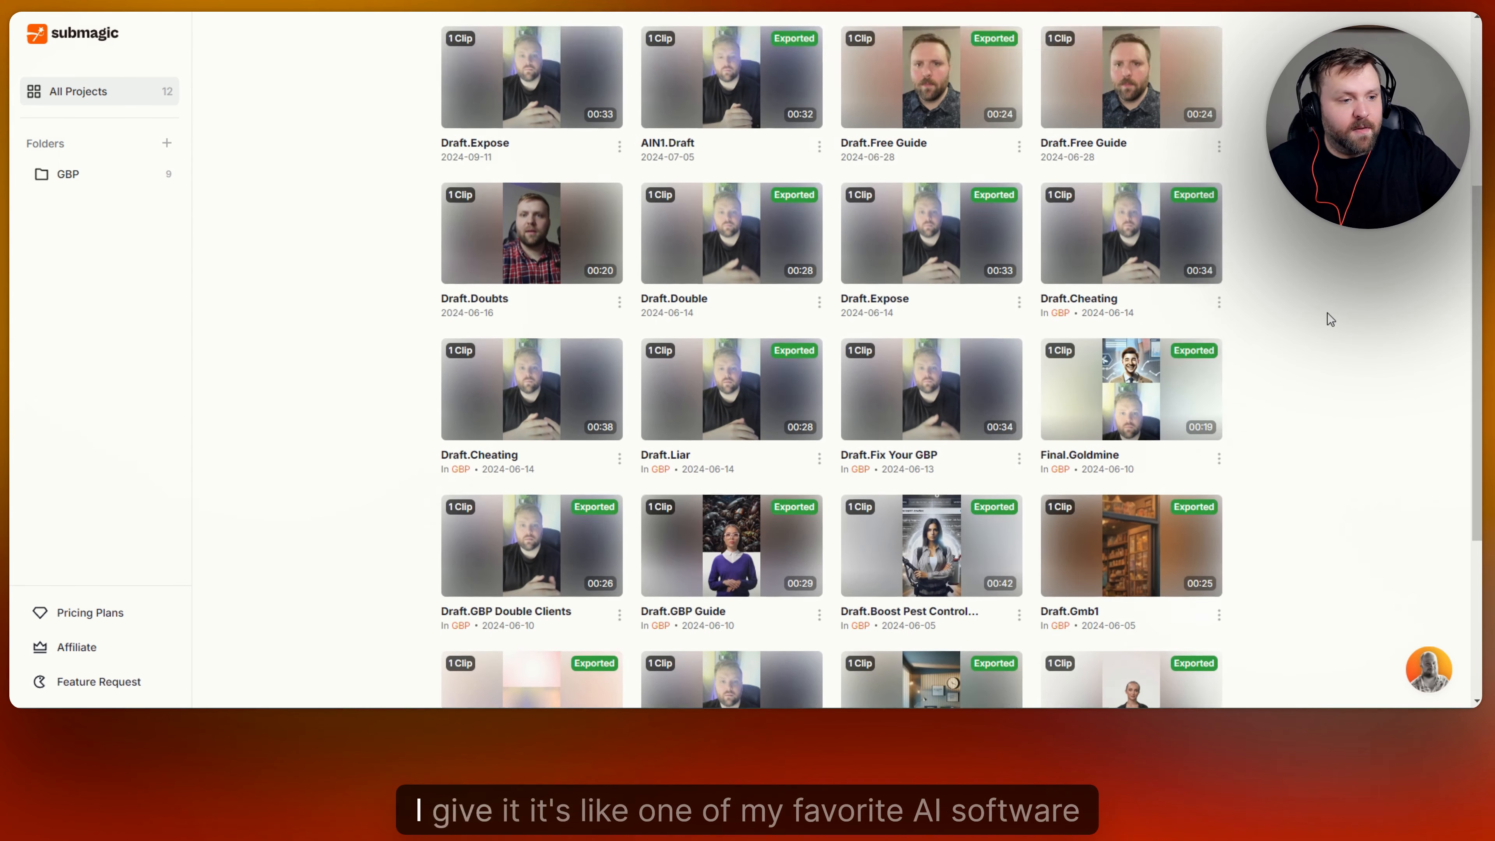